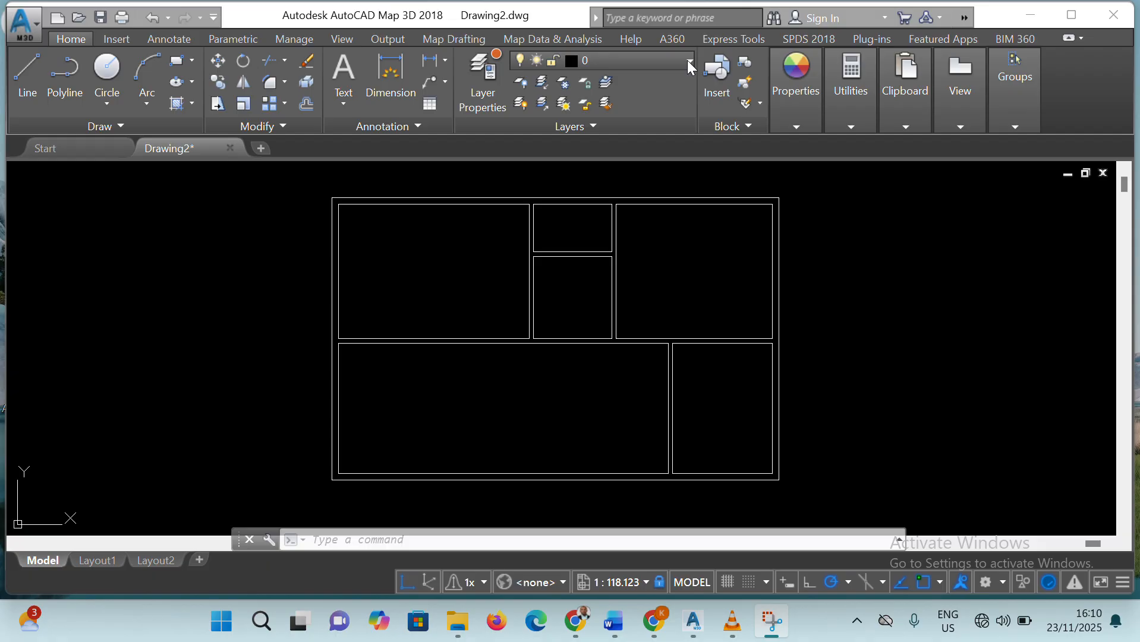
# Open the layer properties and create two new layers named Door and Window
pyautogui.click(476, 89)
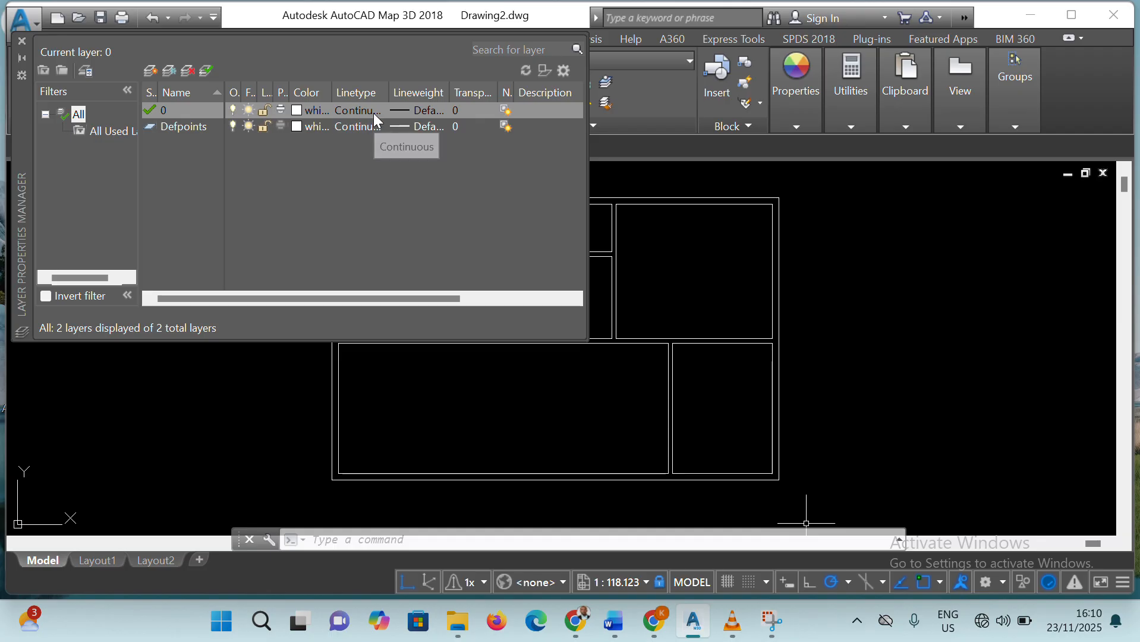
pyautogui.click(152, 73)
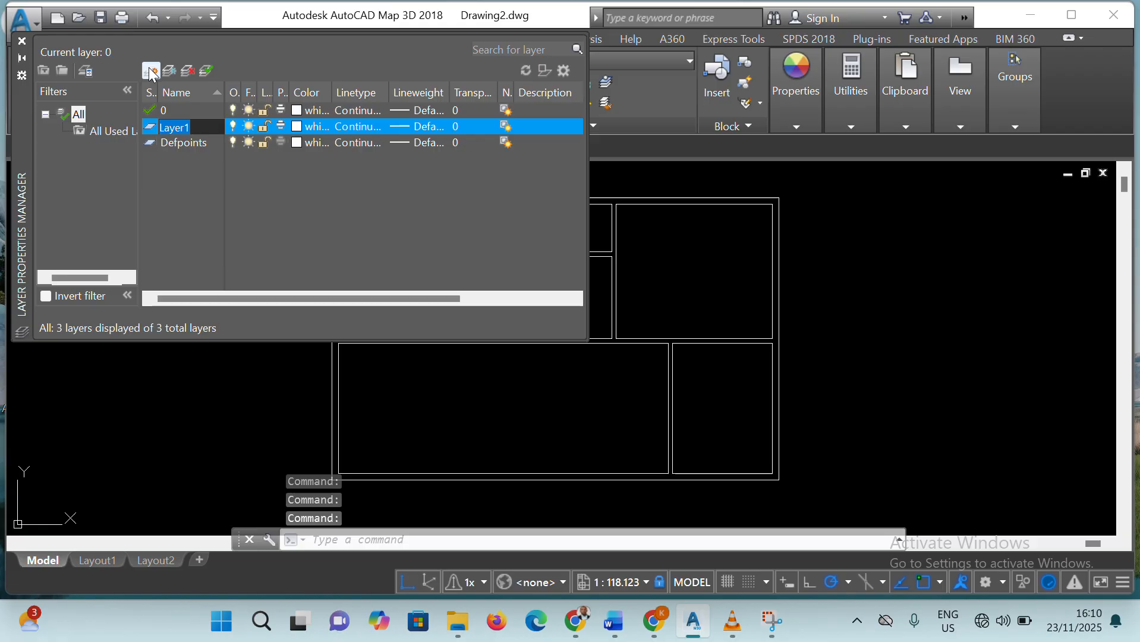
pyautogui.press('BackSpace')
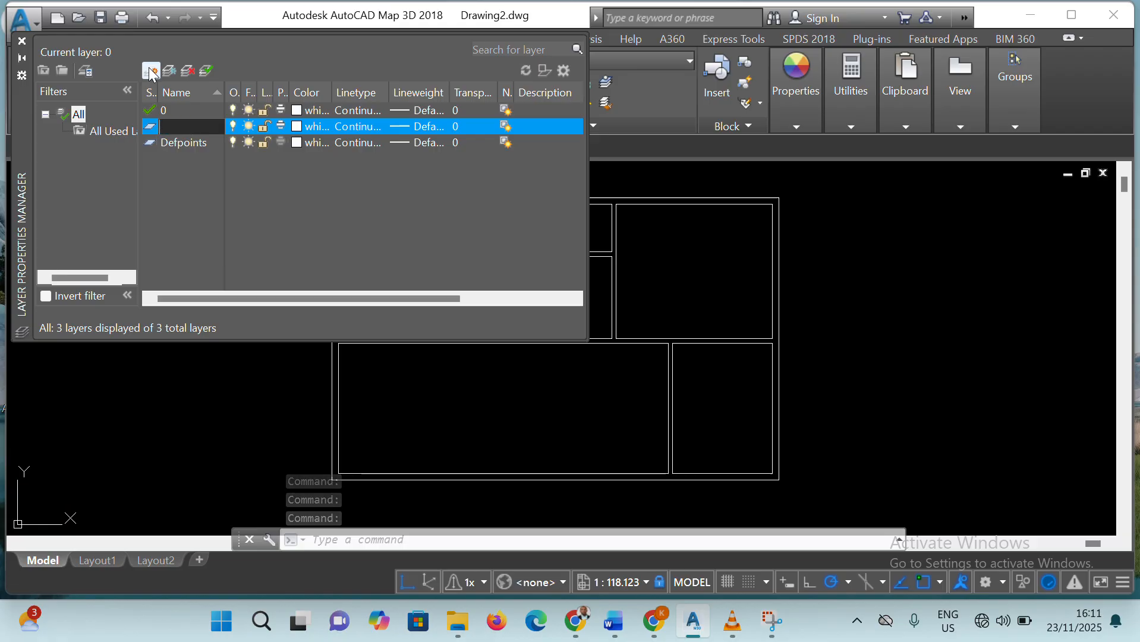
pyautogui.write('Door')
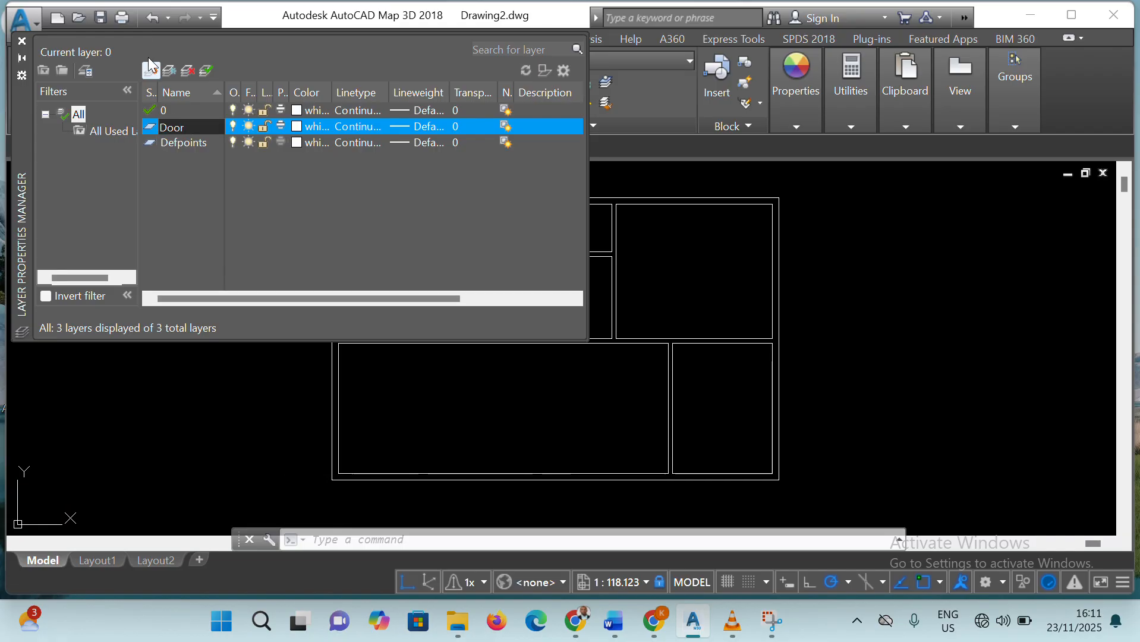
pyautogui.click(193, 126)
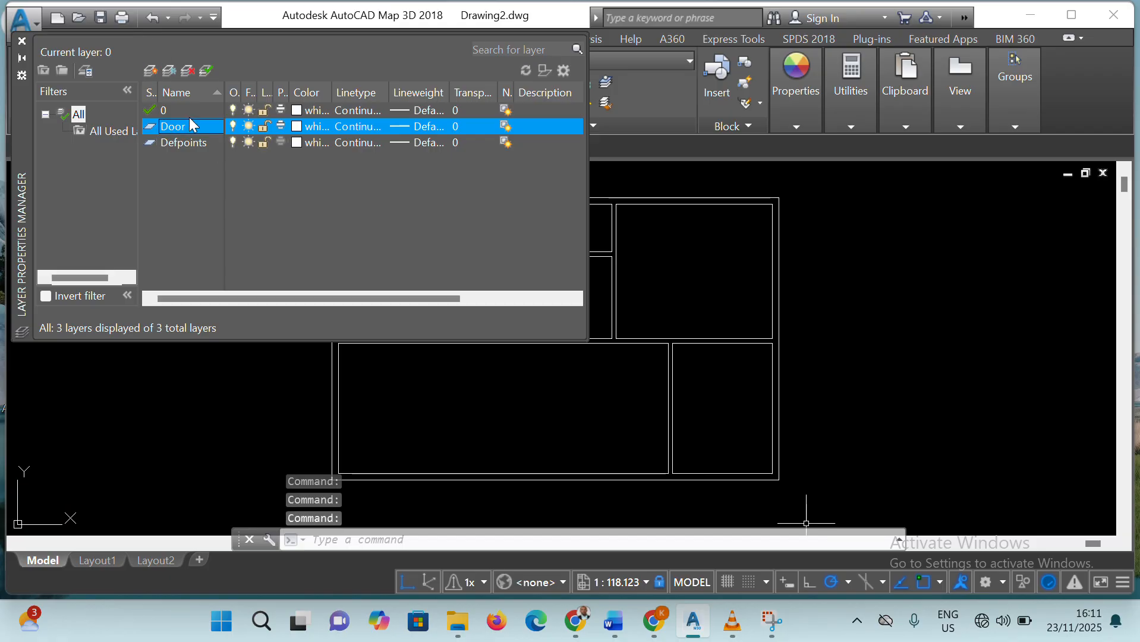
pyautogui.click(153, 70)
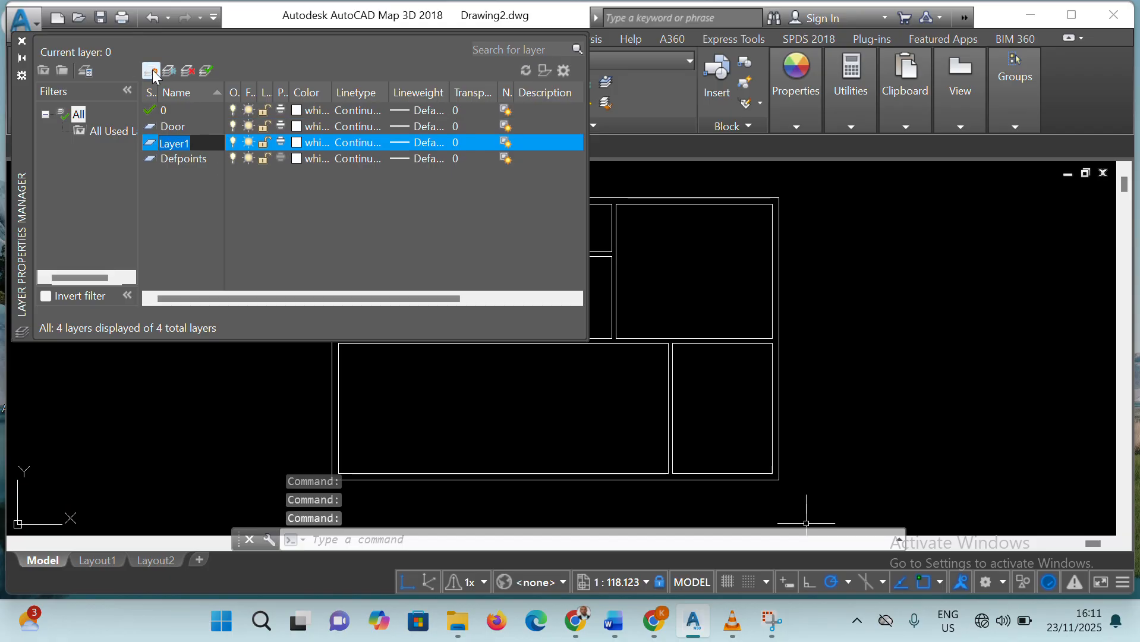
pyautogui.write('Wind')
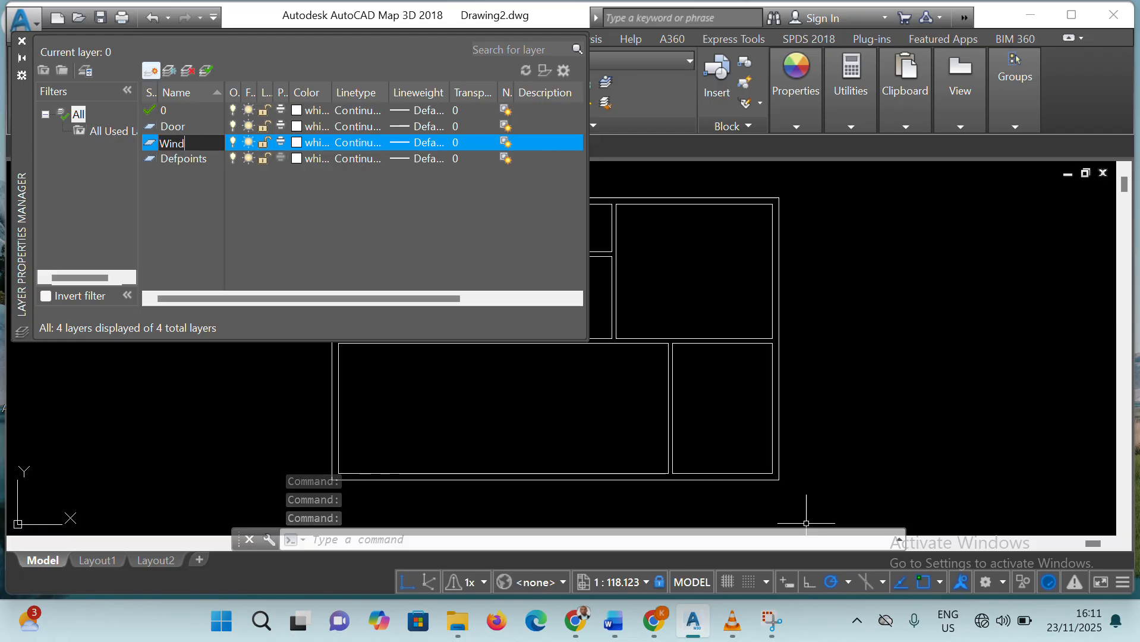
pyautogui.write('ow')
pyautogui.press('Return')
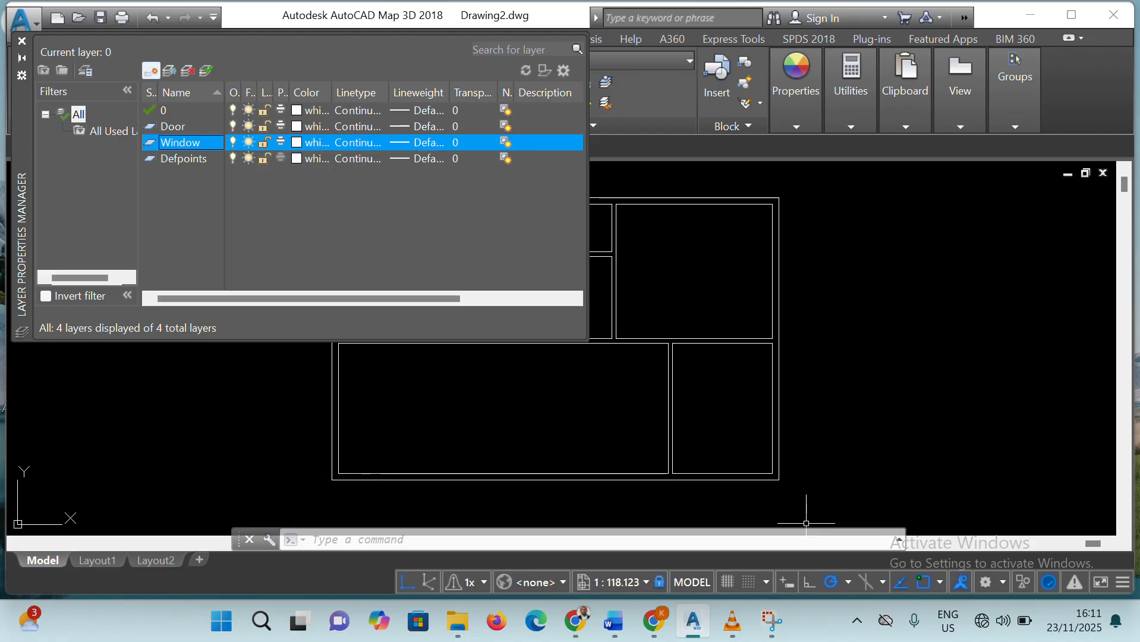
# Create two more layers named Blocks and Hatches
pyautogui.click(152, 71)
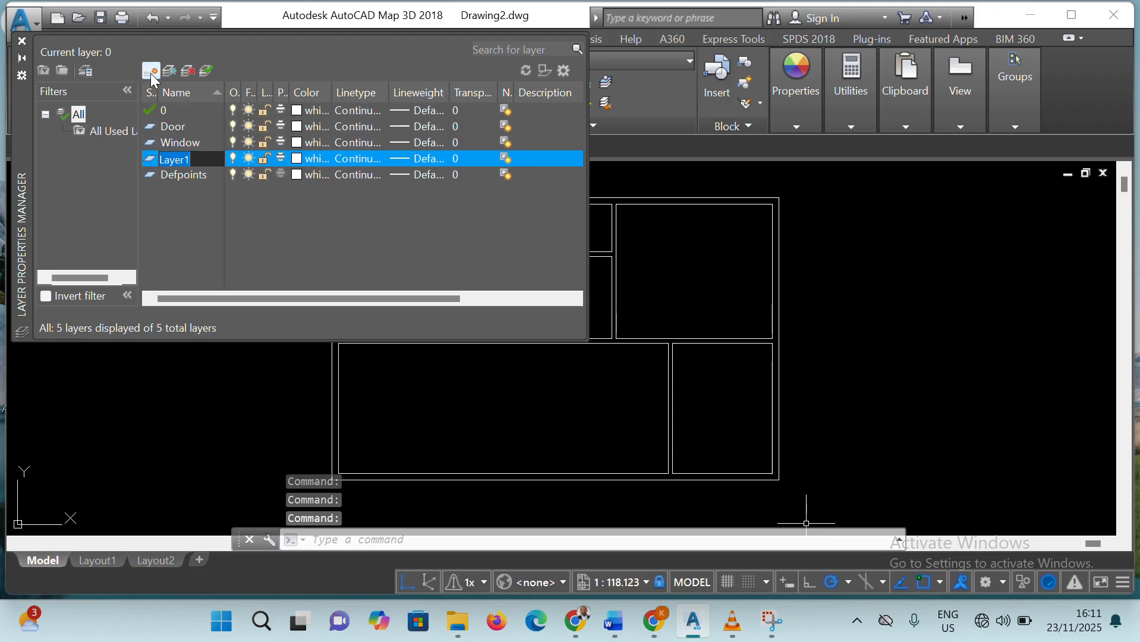
pyautogui.write('Blo')
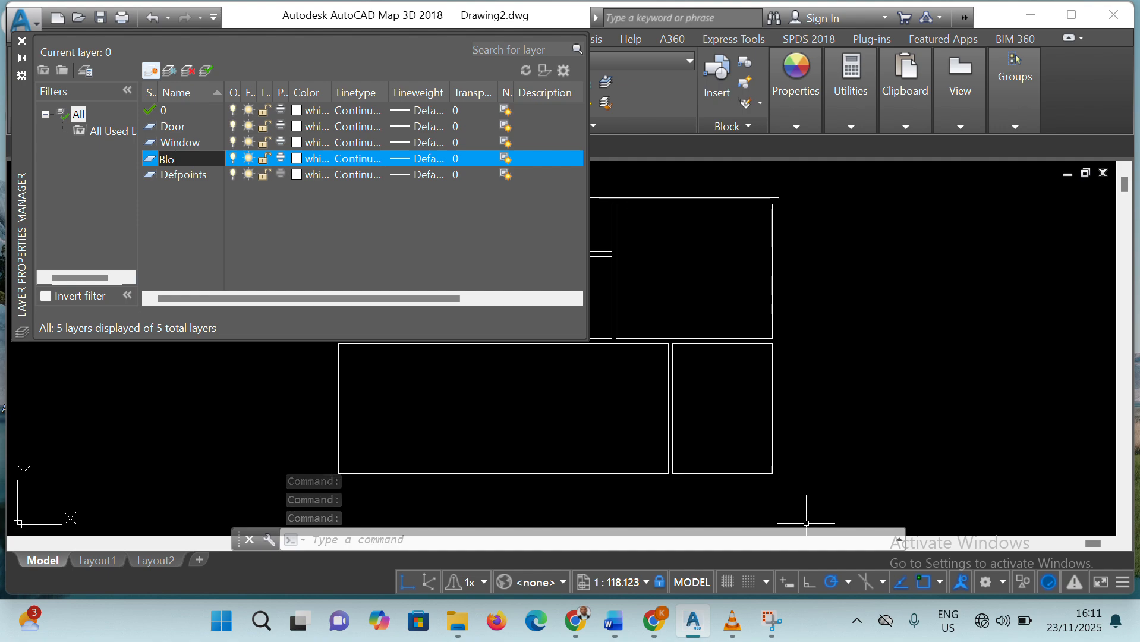
pyautogui.write('cks')
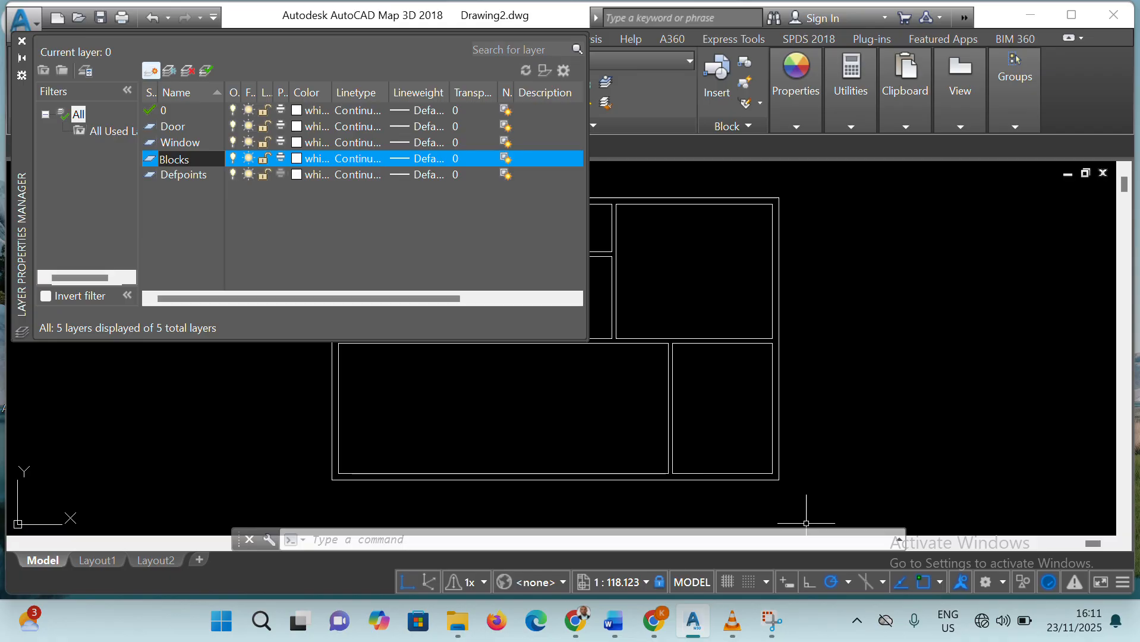
pyautogui.press('Return')
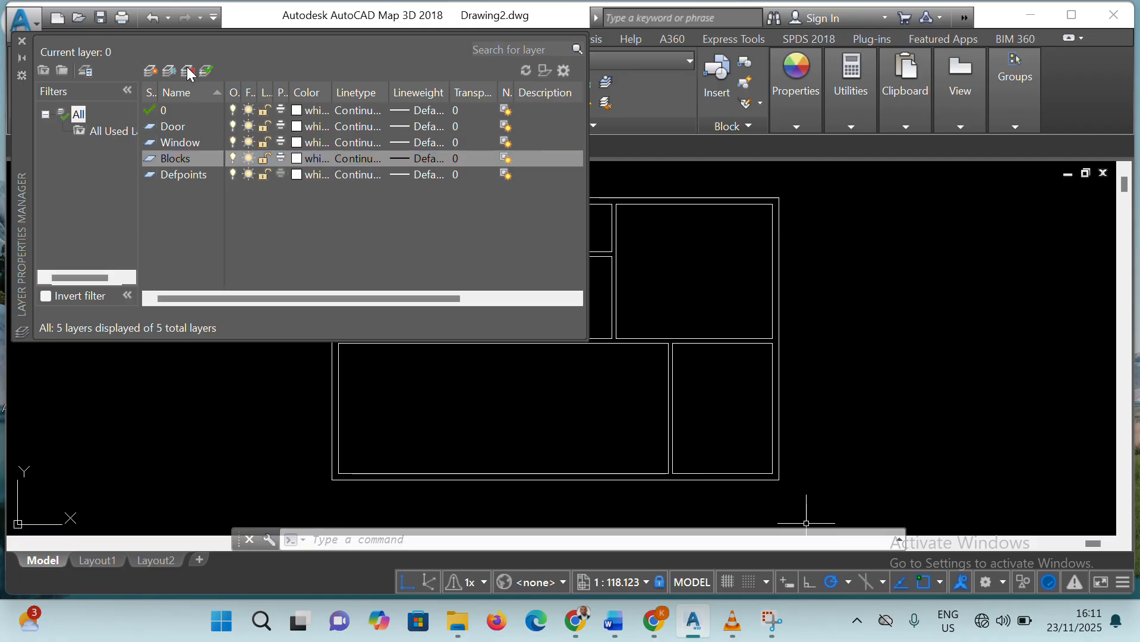
pyautogui.click(150, 72)
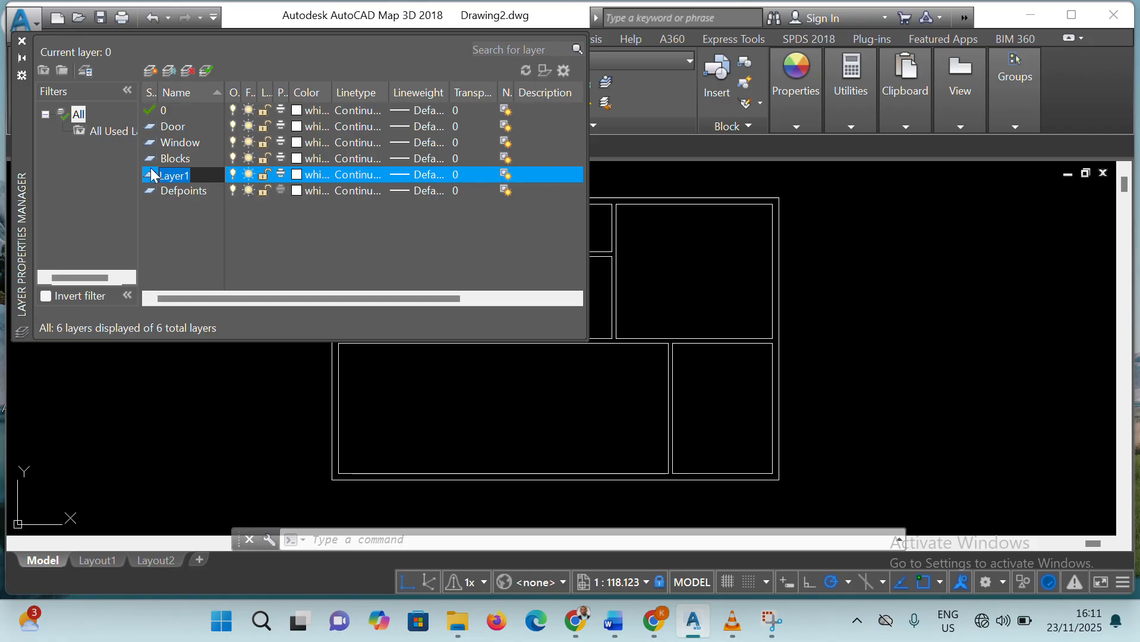
pyautogui.write('Hatches')
pyautogui.click(153, 171)
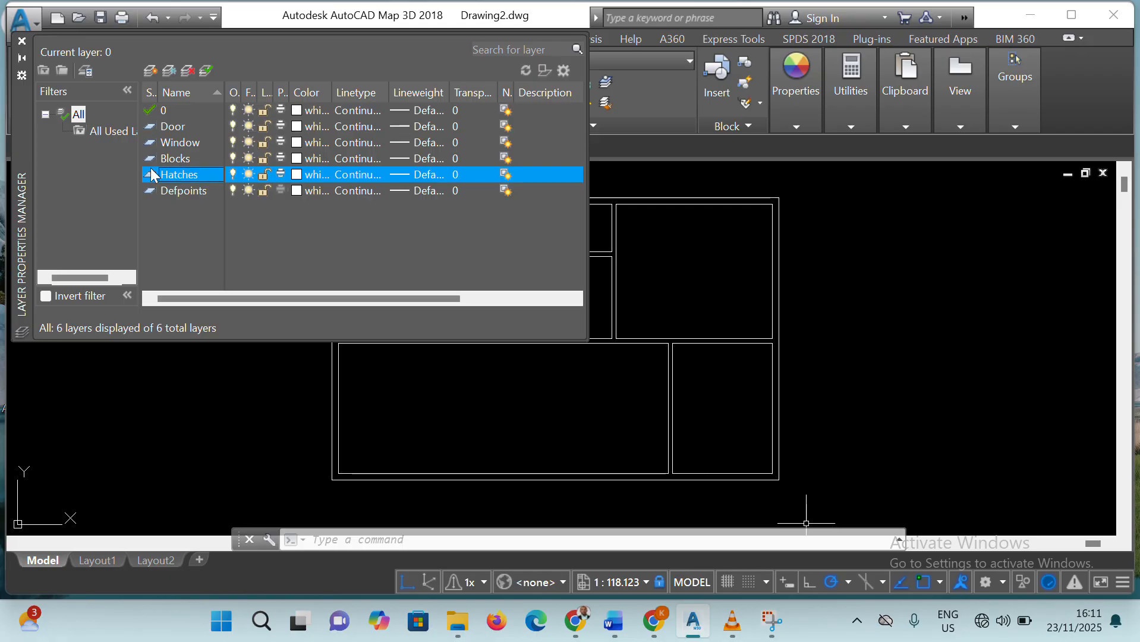
# Add a layer named Text and a layer named Dim
pyautogui.click(151, 70)
pyautogui.write('Text')
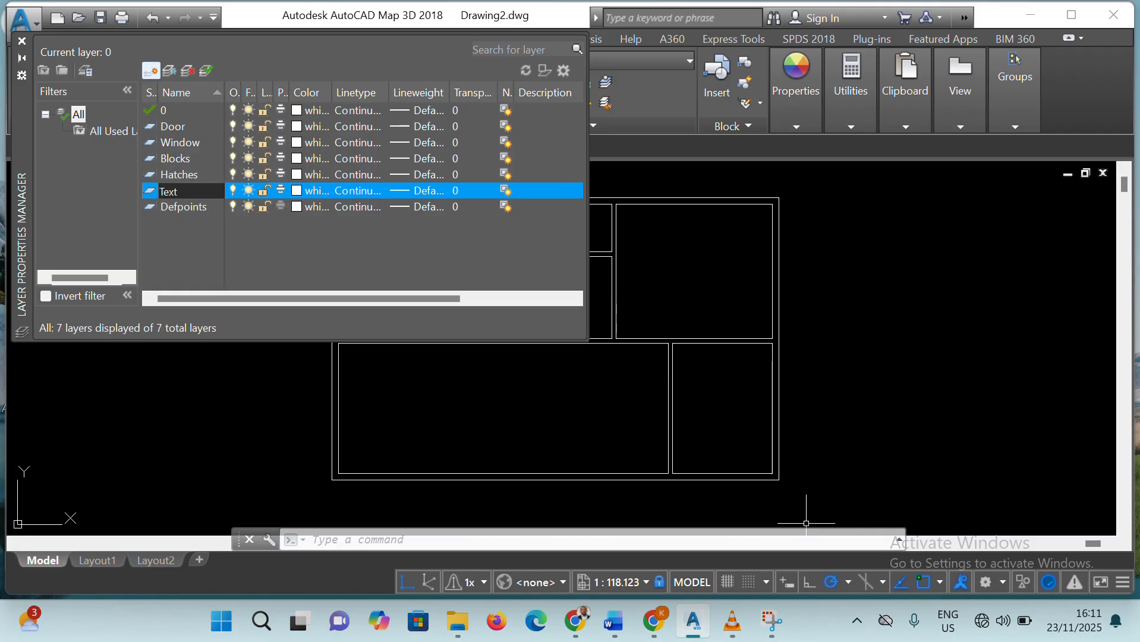
pyautogui.press('Return')
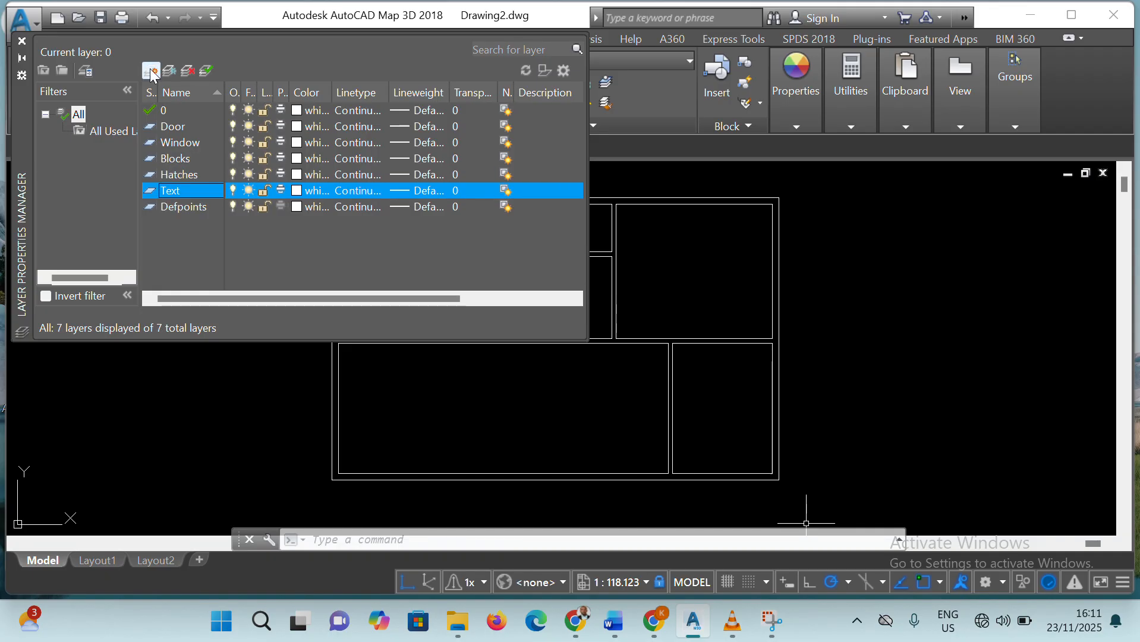
pyautogui.click(151, 70)
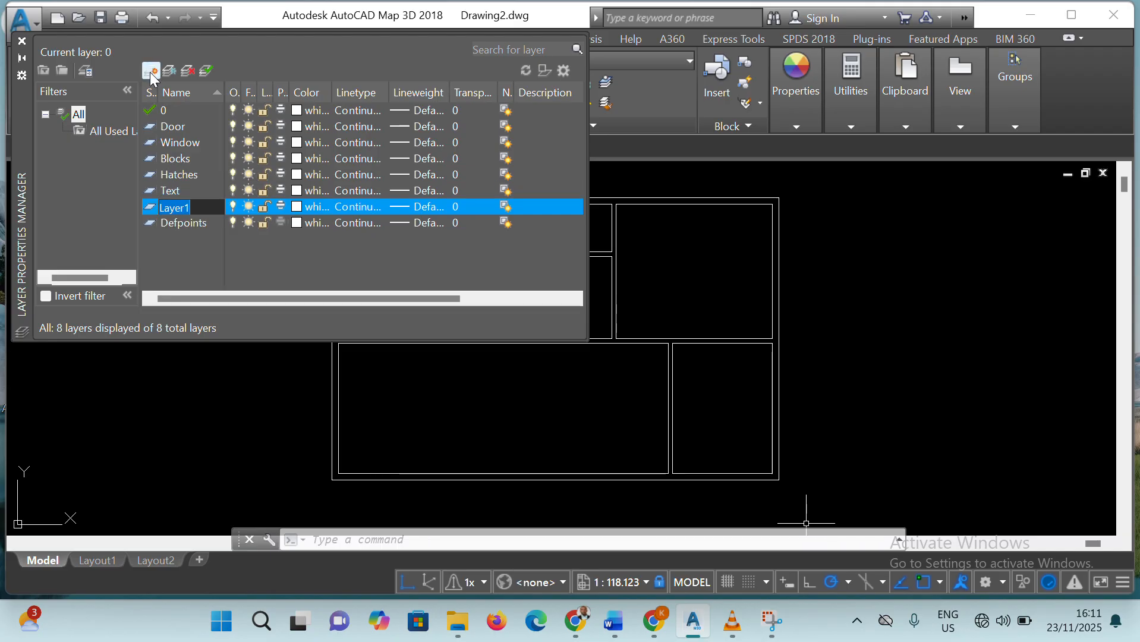
pyautogui.write('Dim')
pyautogui.press('Return')
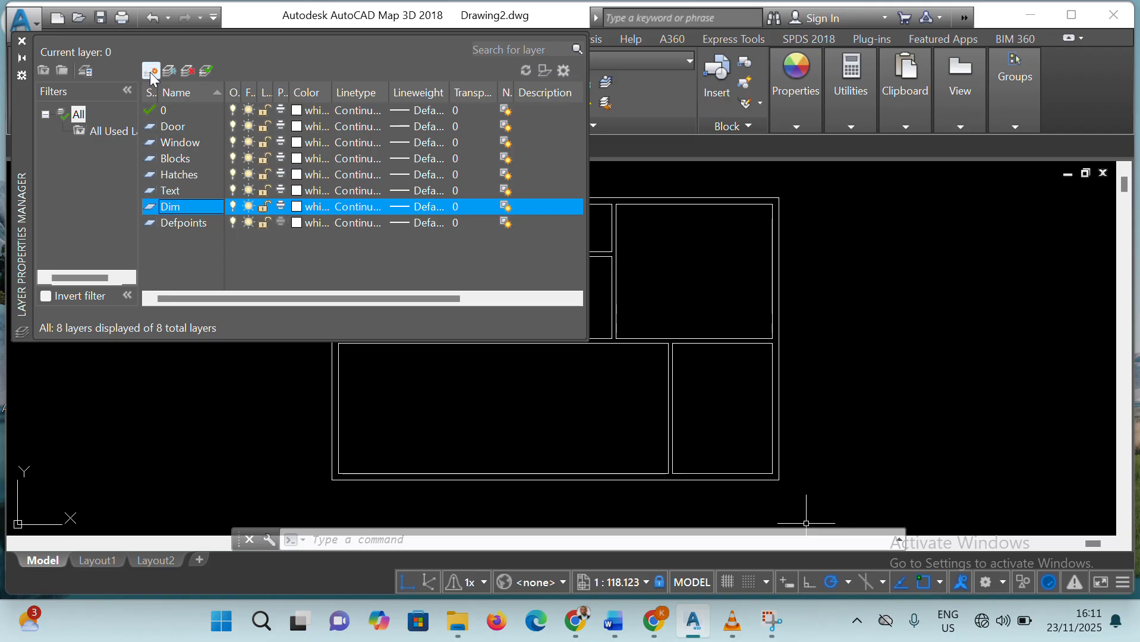
# Set the Door layer's color to magenta and the Window layer's color to yellow
pyautogui.click(297, 127)
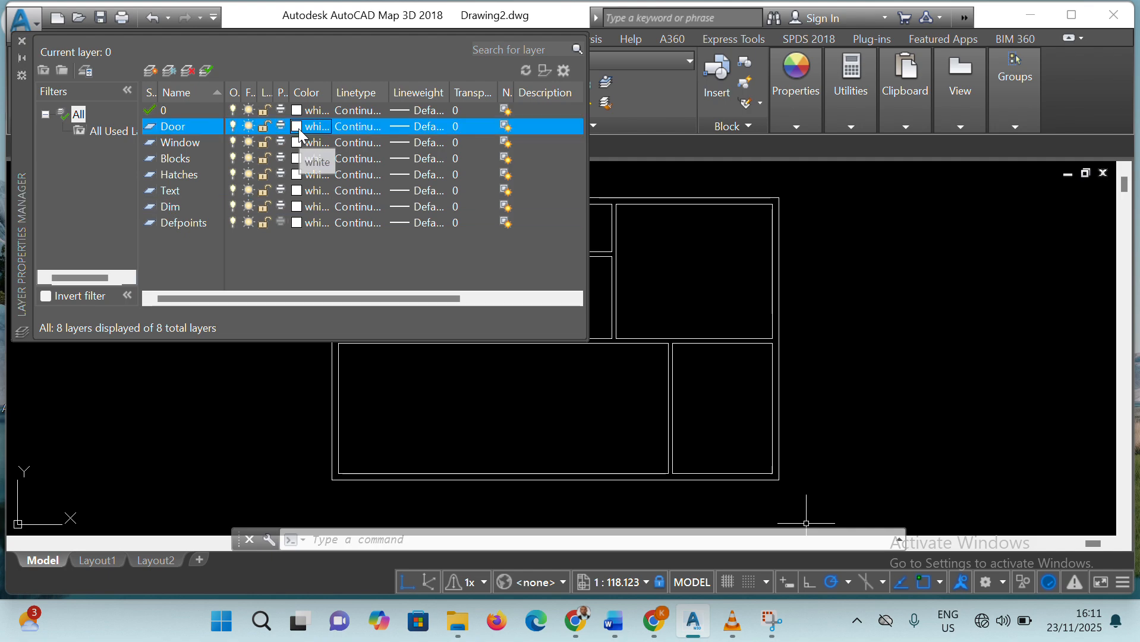
pyautogui.click(297, 127)
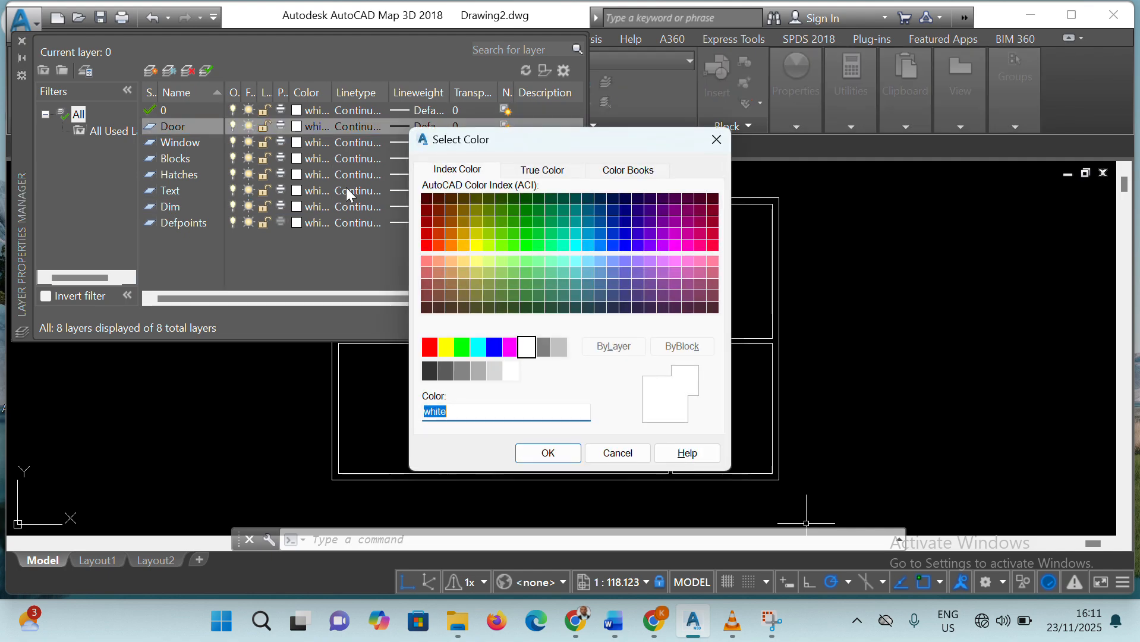
pyautogui.click(510, 347)
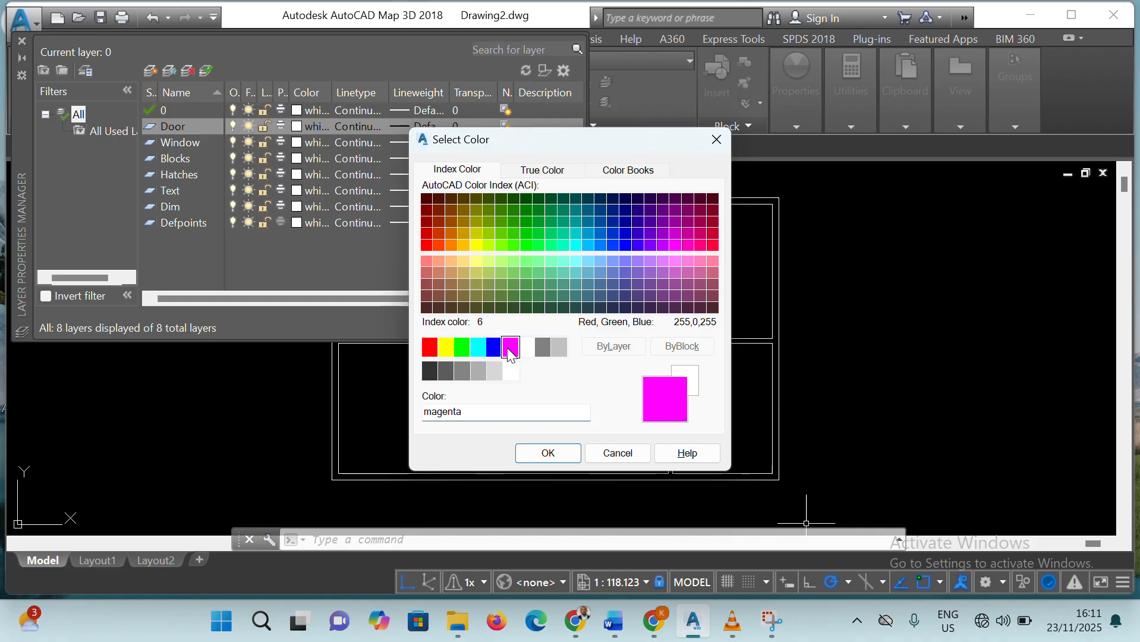
pyautogui.click(548, 454)
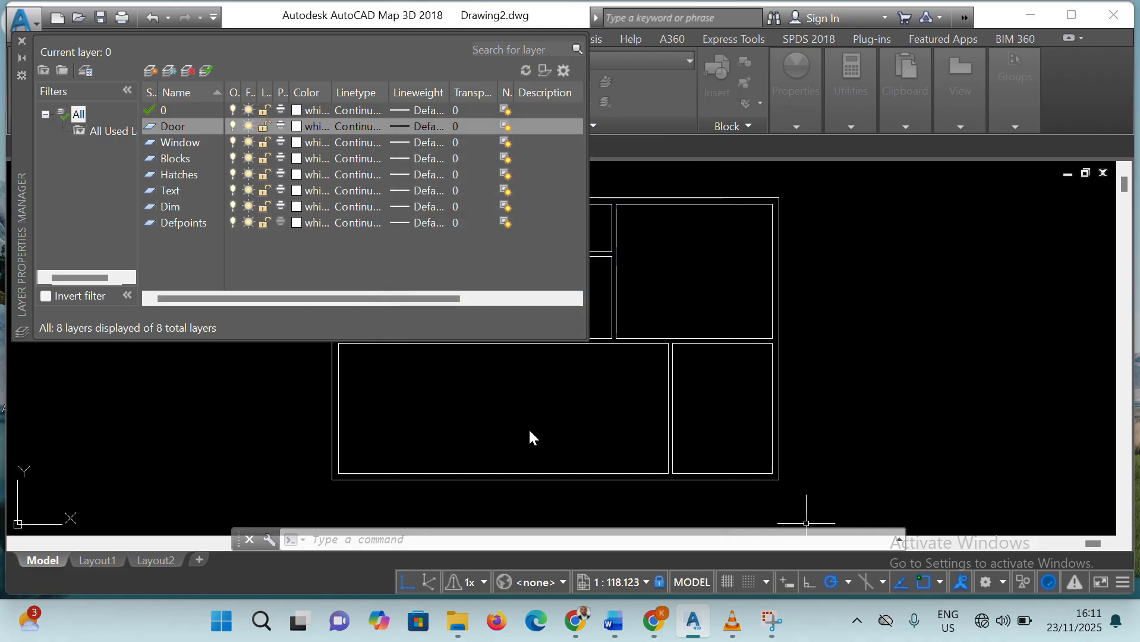
pyautogui.click(299, 142)
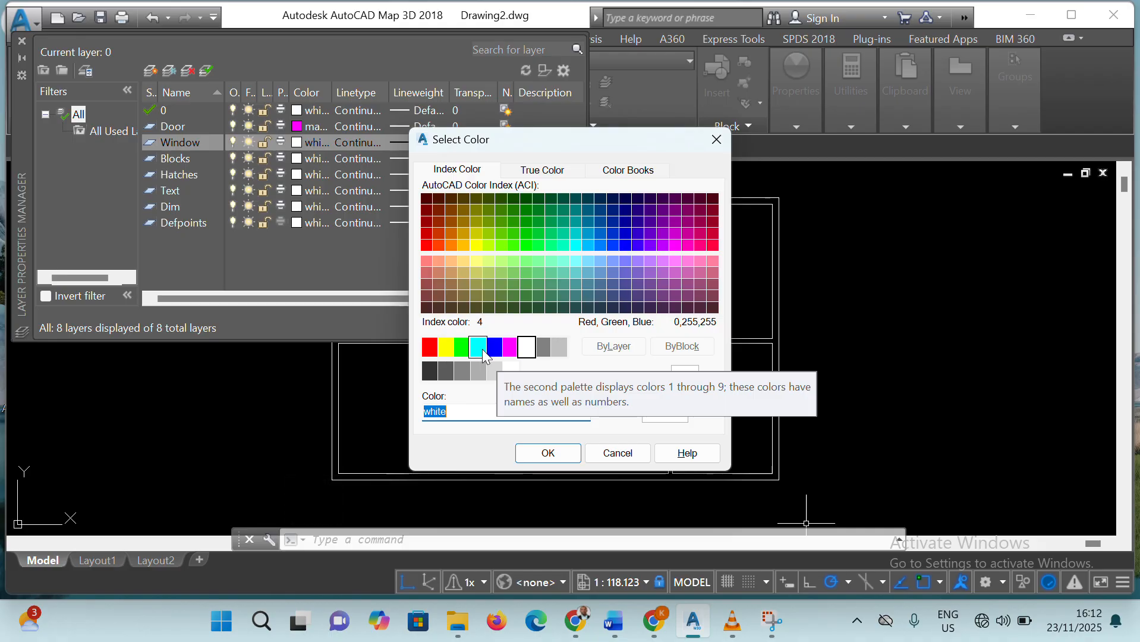
pyautogui.click(450, 348)
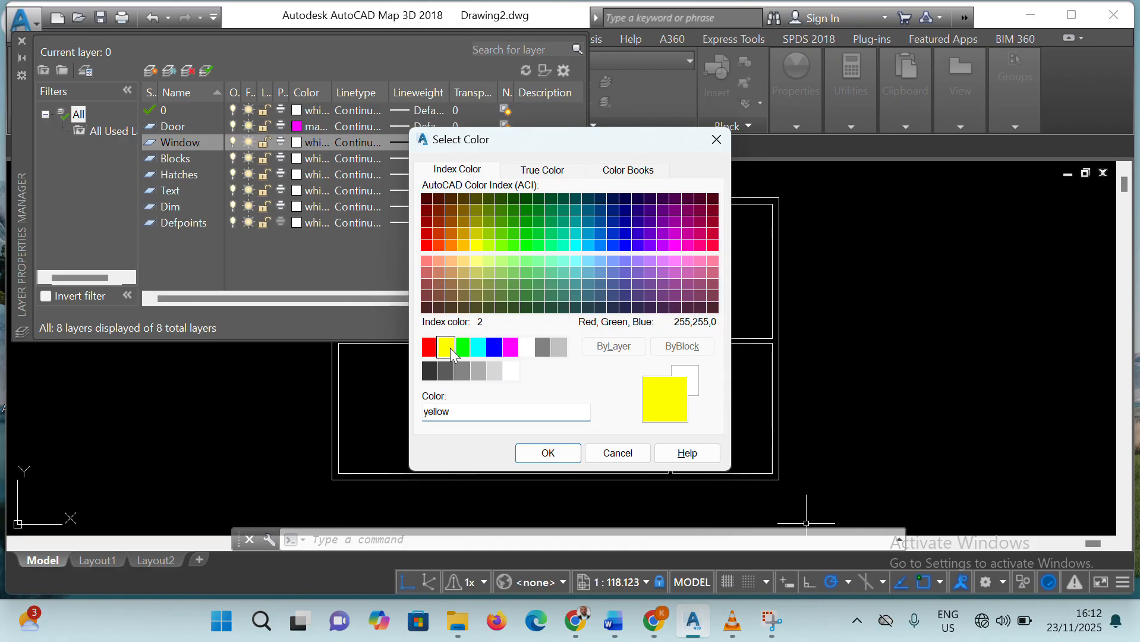
pyautogui.click(562, 452)
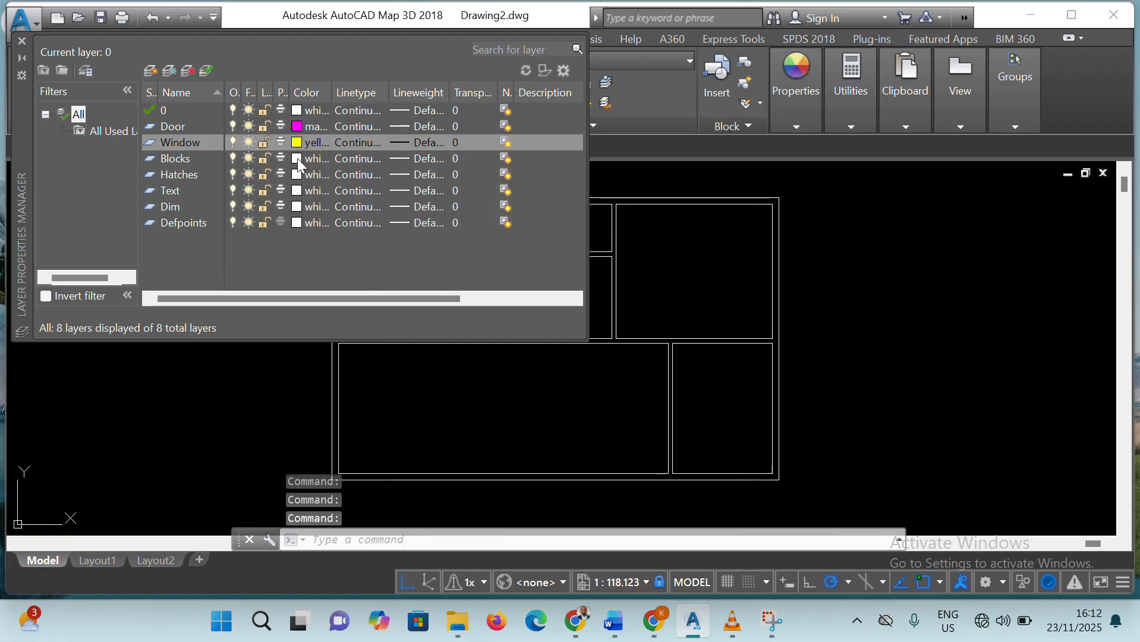
# Set the Blocks layer's color to red and the Hatches layer's color to cyan
pyautogui.click(298, 160)
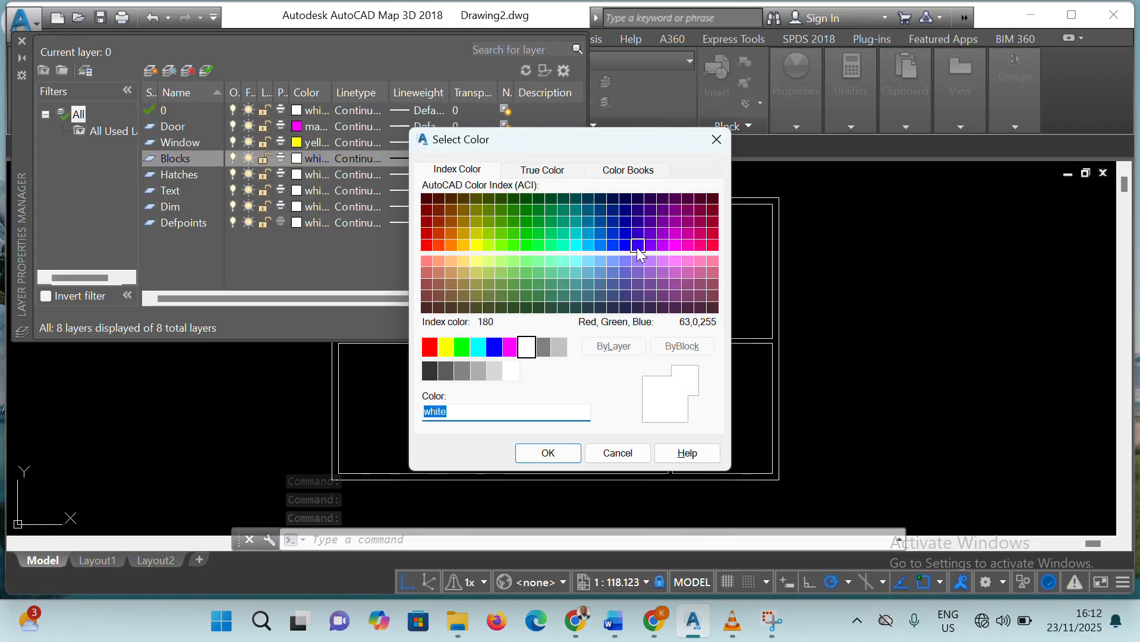
pyautogui.click(430, 350)
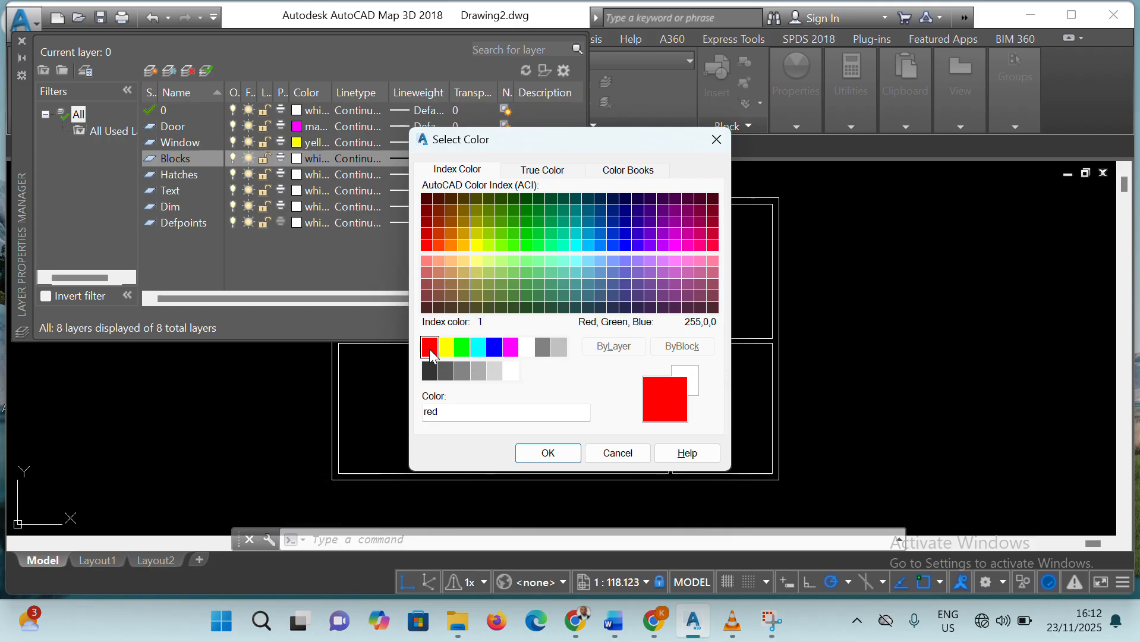
pyautogui.click(535, 456)
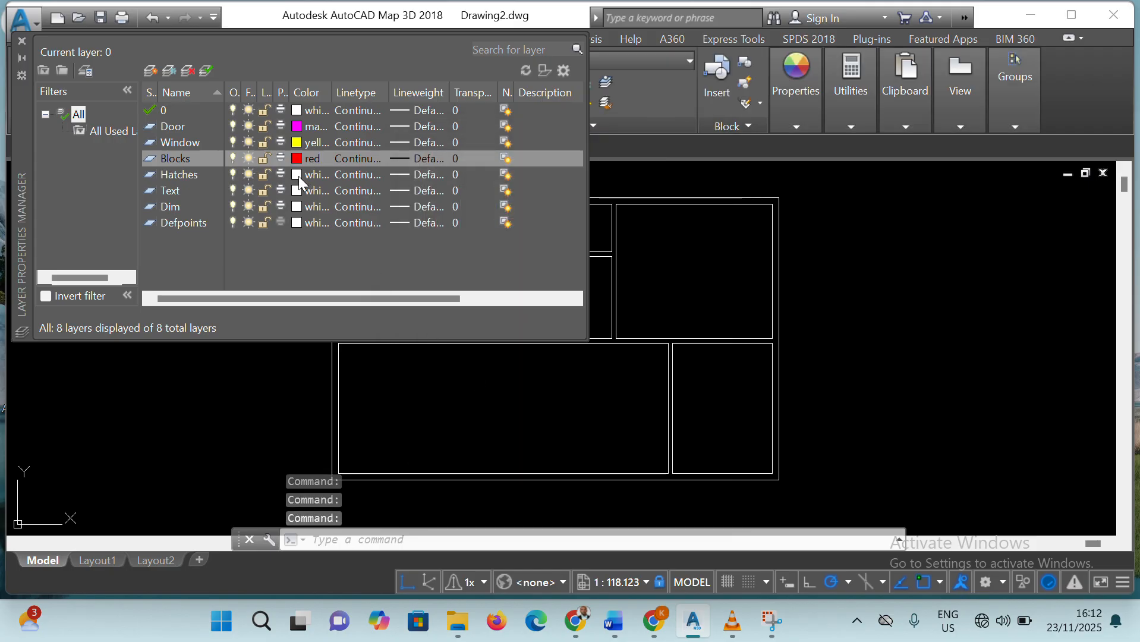
pyautogui.click(298, 177)
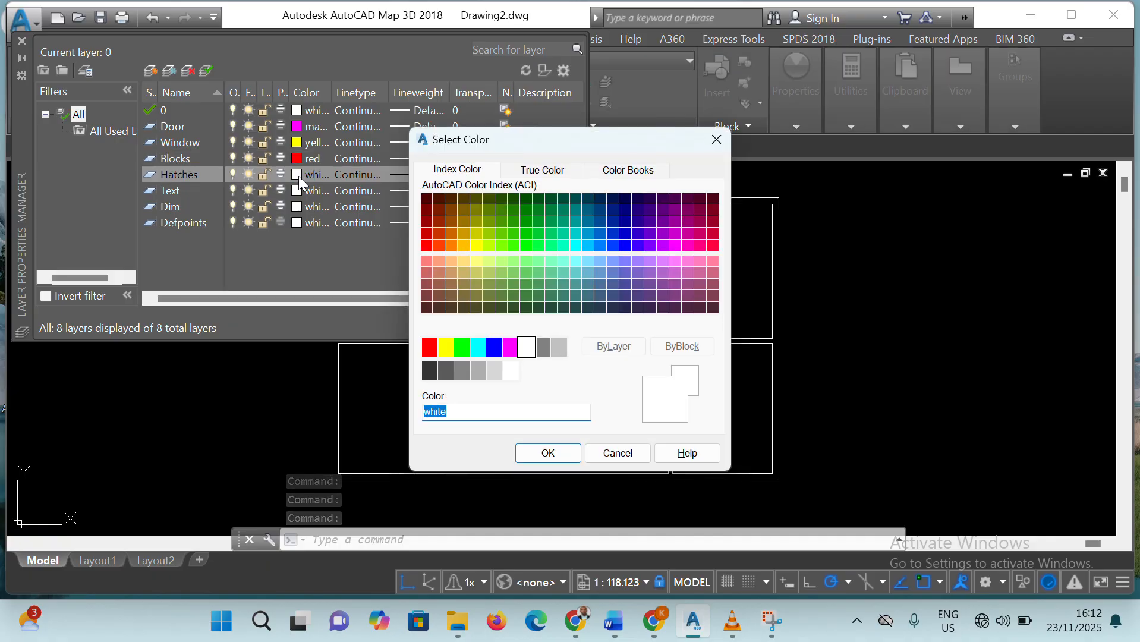
pyautogui.click(479, 348)
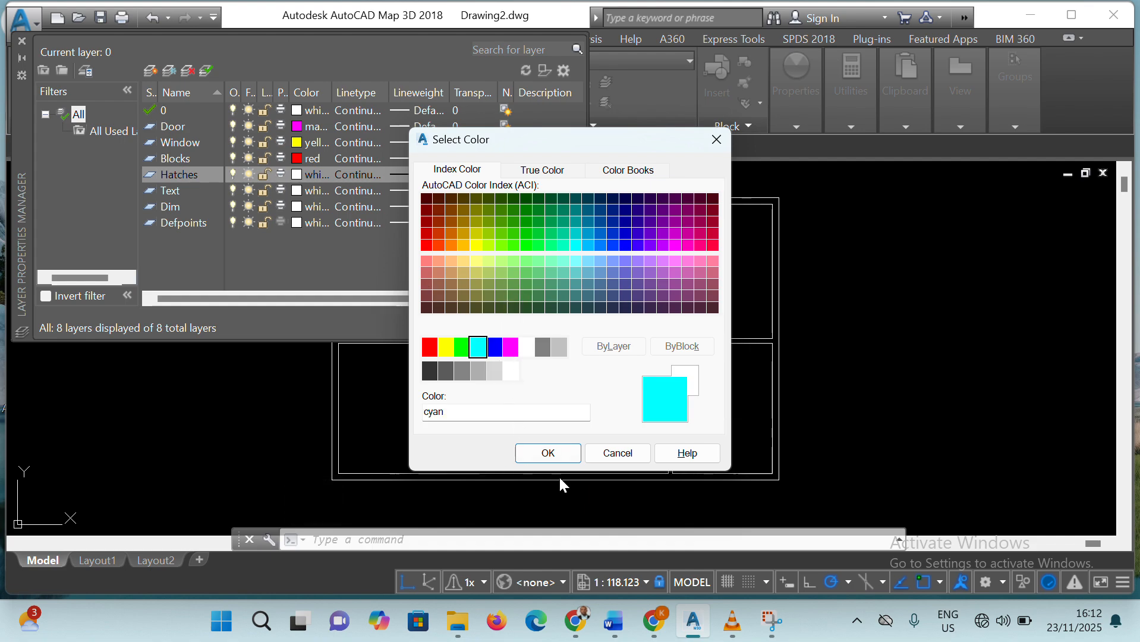
pyautogui.click(546, 452)
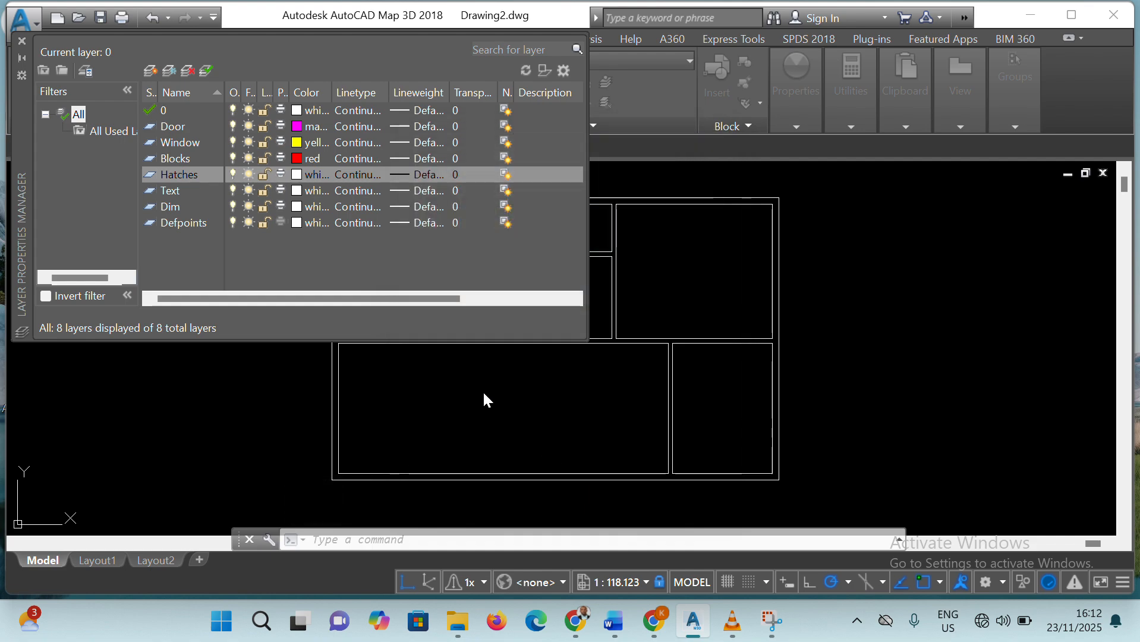
# Set the Text layer's color to index 199 and the Dim layer's color to green
pyautogui.click(297, 191)
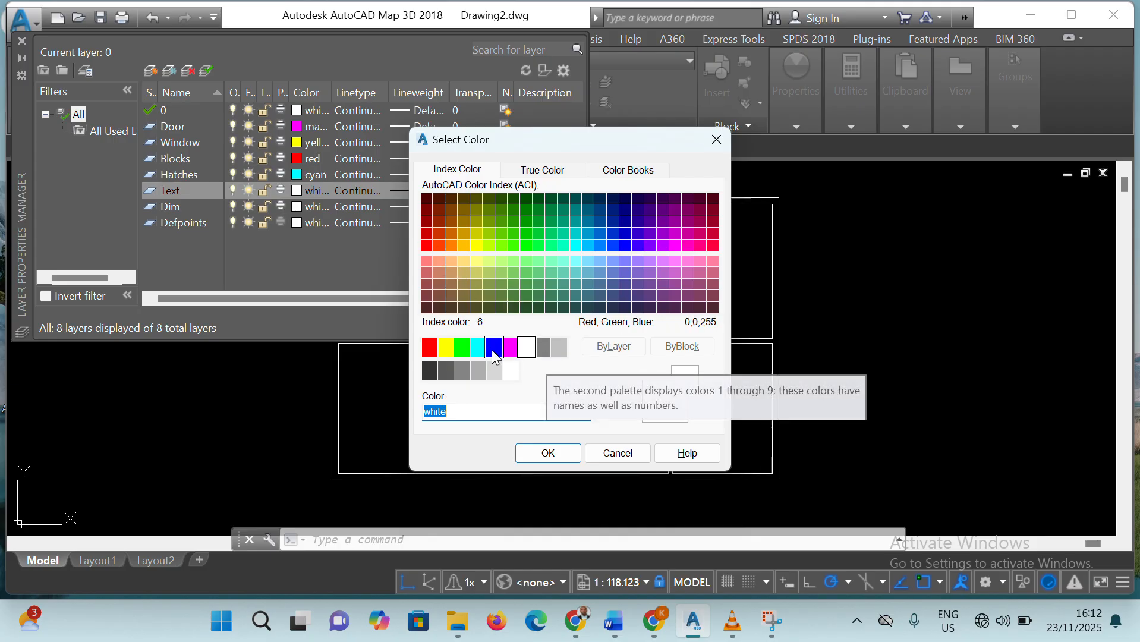
pyautogui.click(650, 308)
pyautogui.click(543, 449)
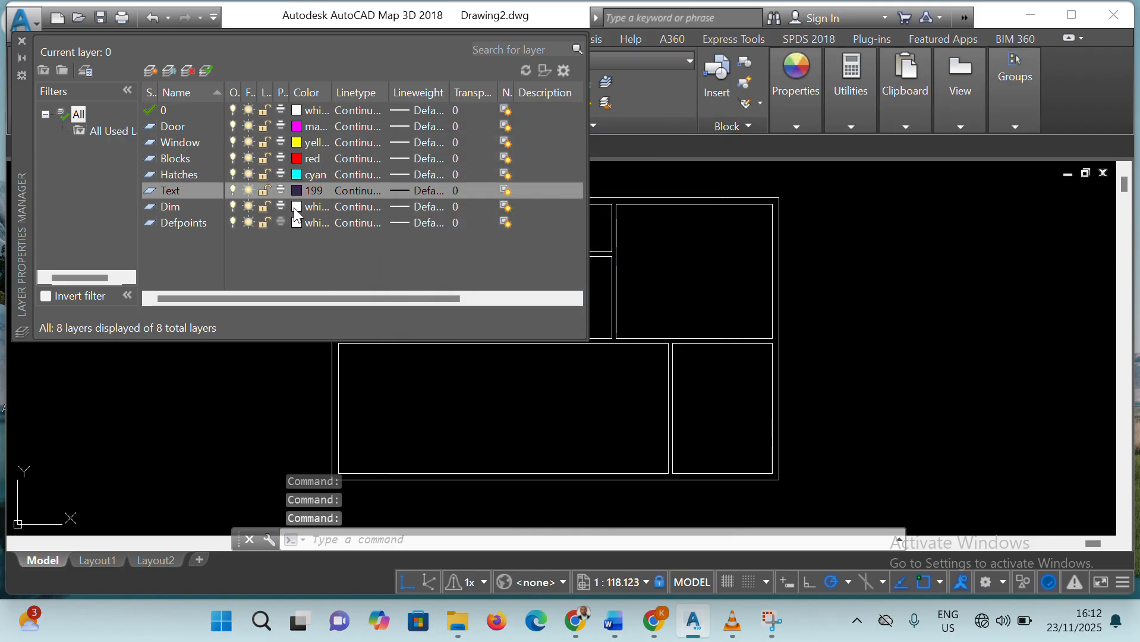
pyautogui.click(294, 208)
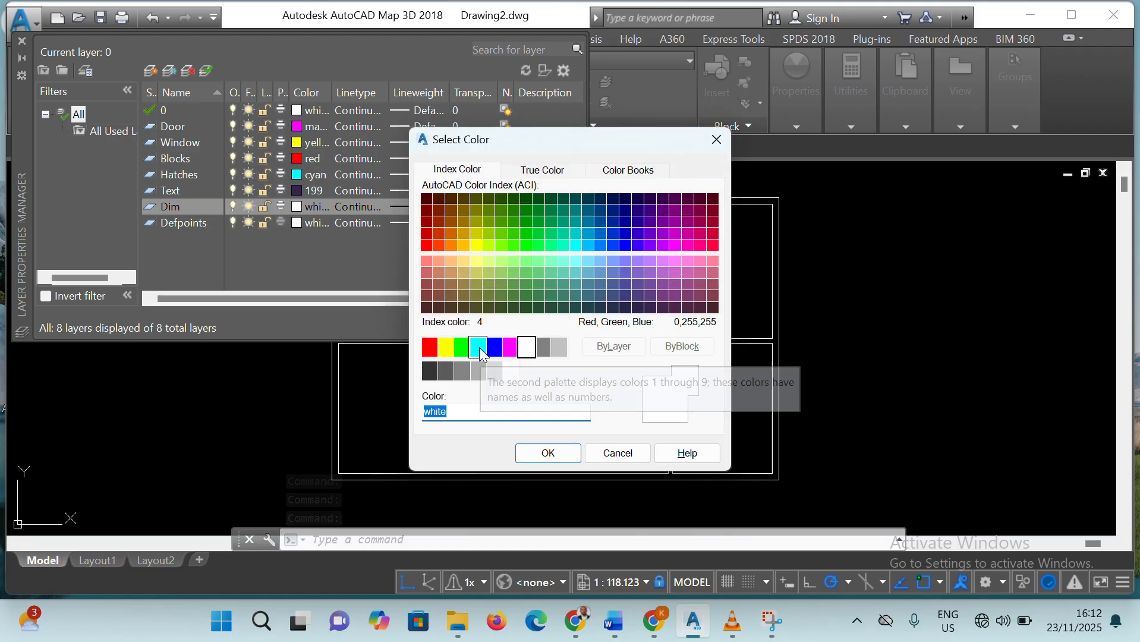
pyautogui.click(462, 347)
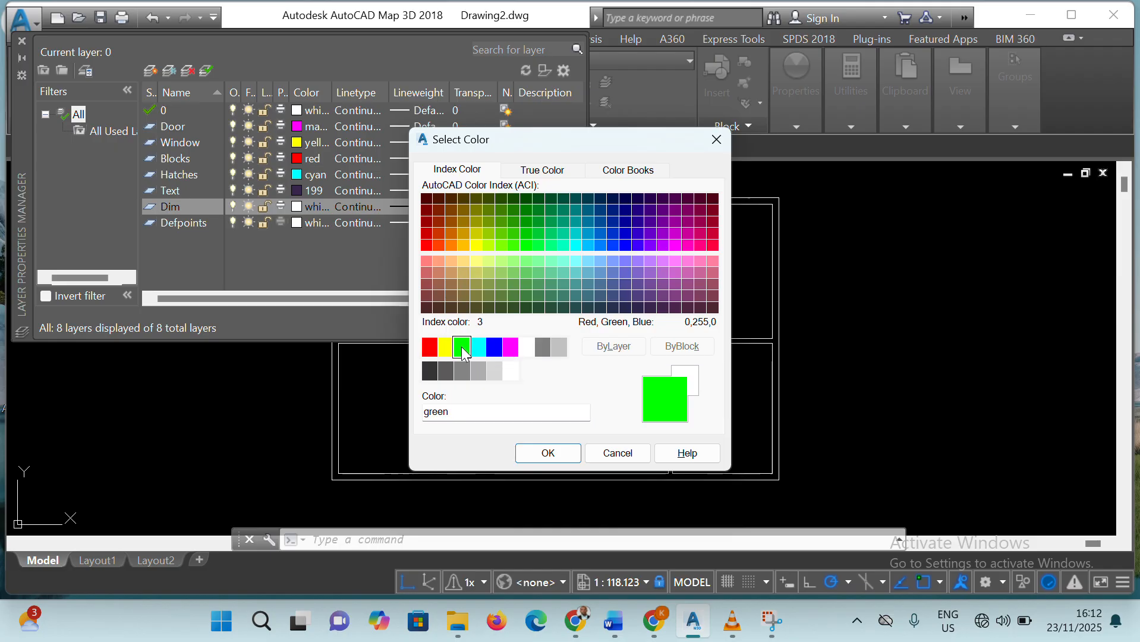
pyautogui.click(547, 453)
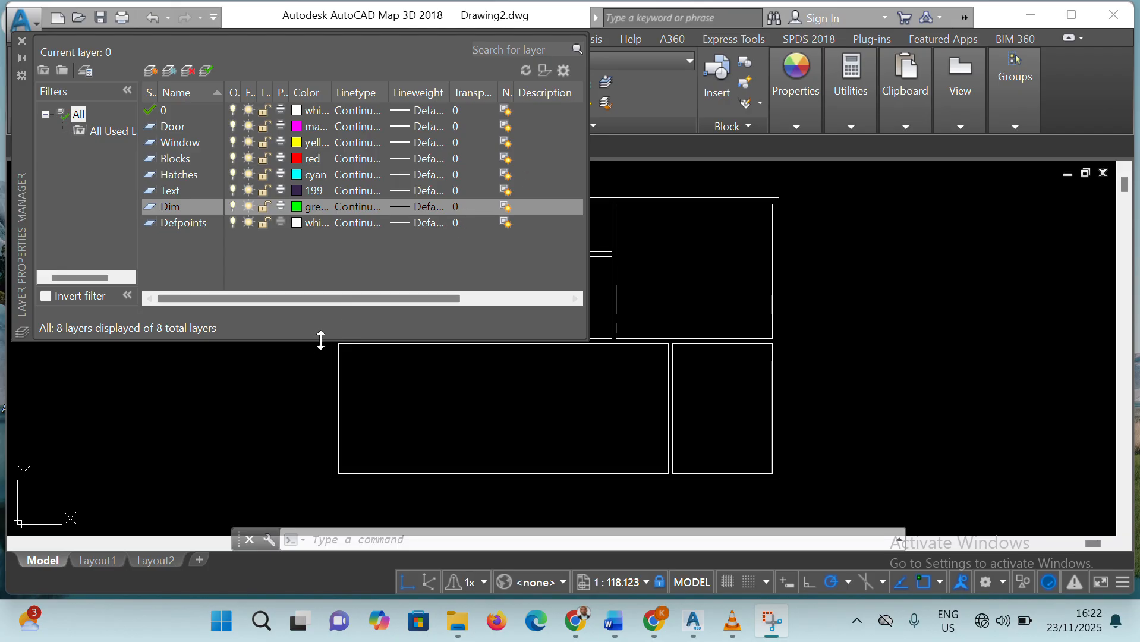
# Close the layer manager and make Door the current layer
pyautogui.click(859, 265)
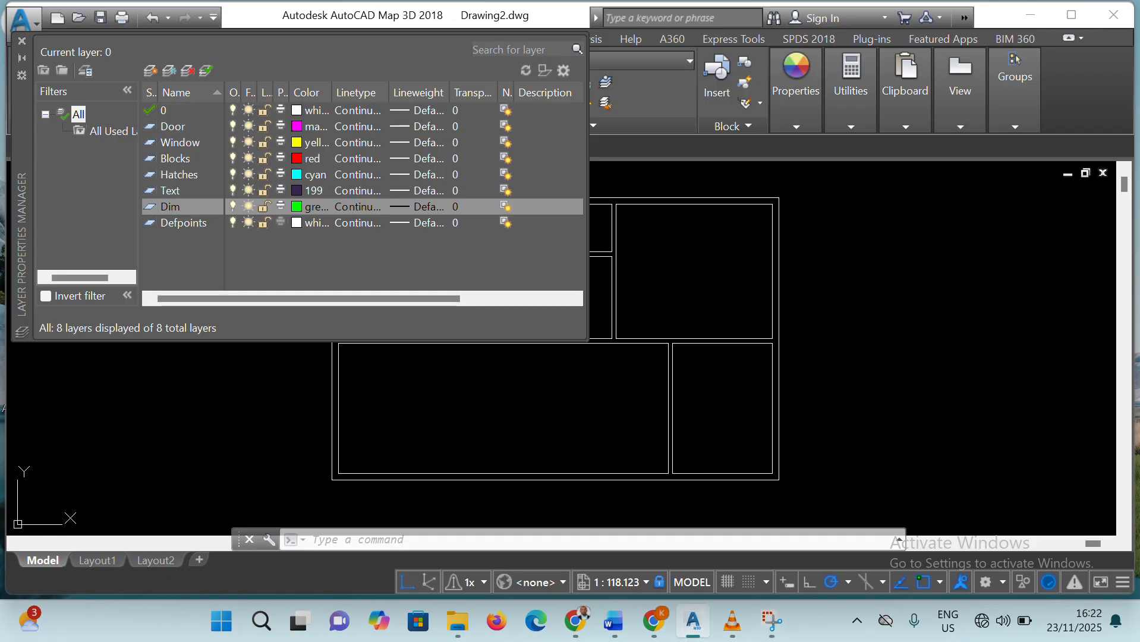
pyautogui.click(22, 40)
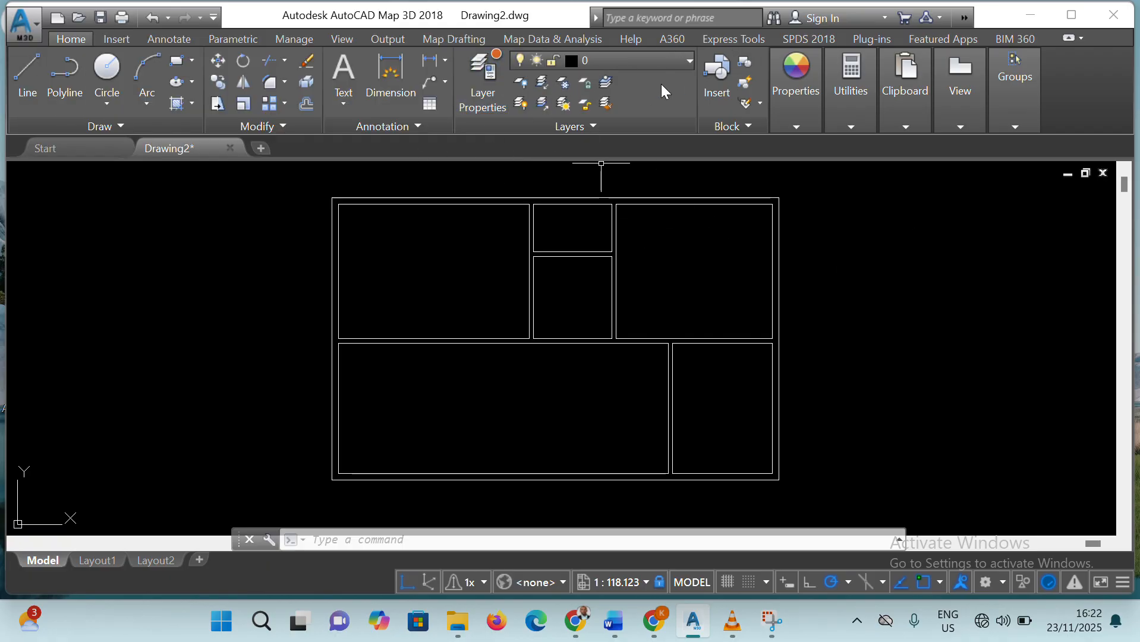
pyautogui.click(688, 58)
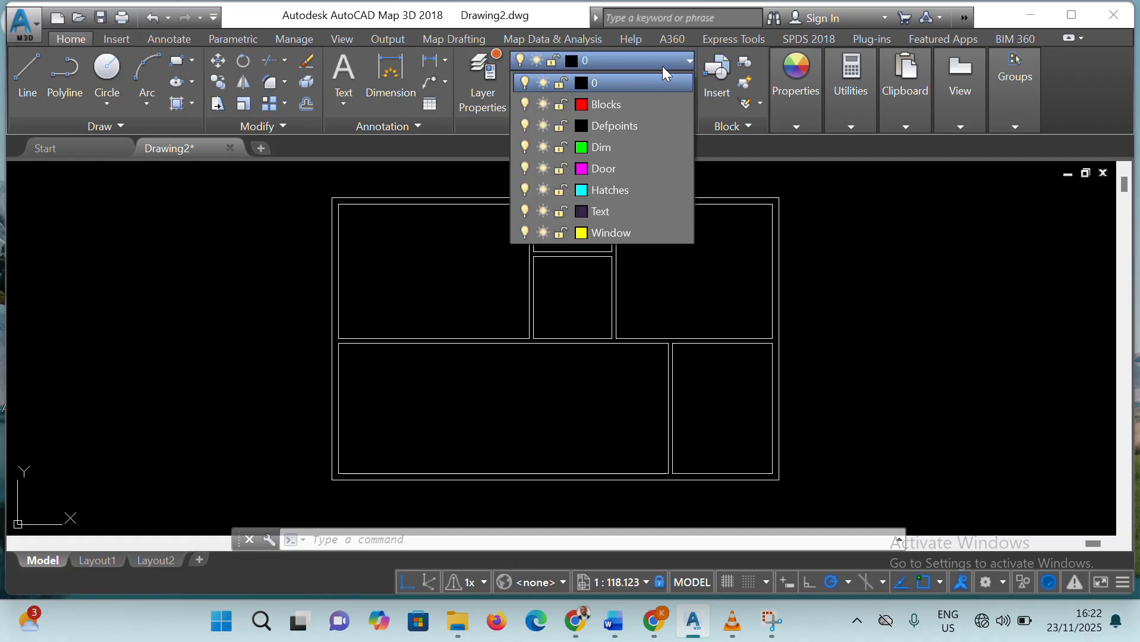
pyautogui.click(605, 168)
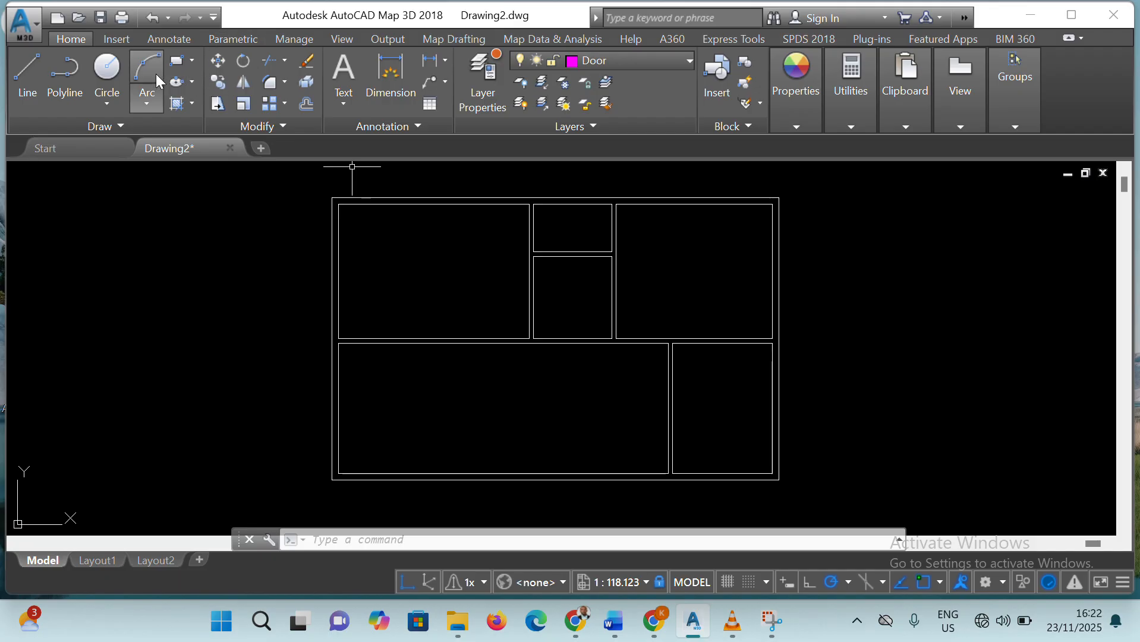
# Draw a 3" by 3' upright rectangle as the door leaf in the empty space beside the floor plan
pyautogui.click(176, 60)
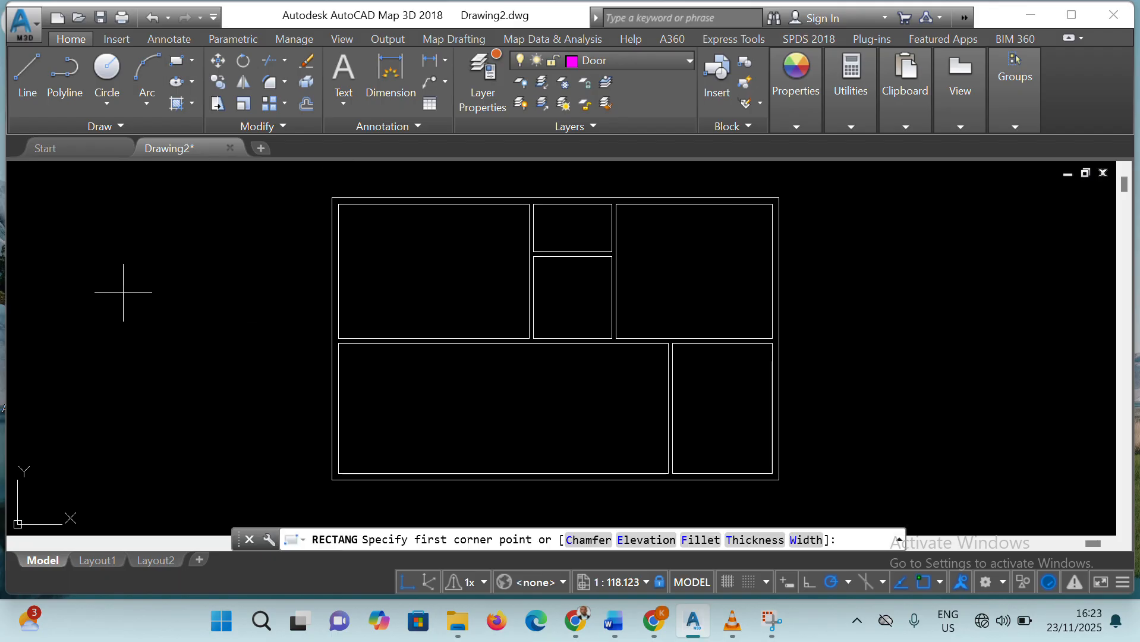
pyautogui.click(162, 302)
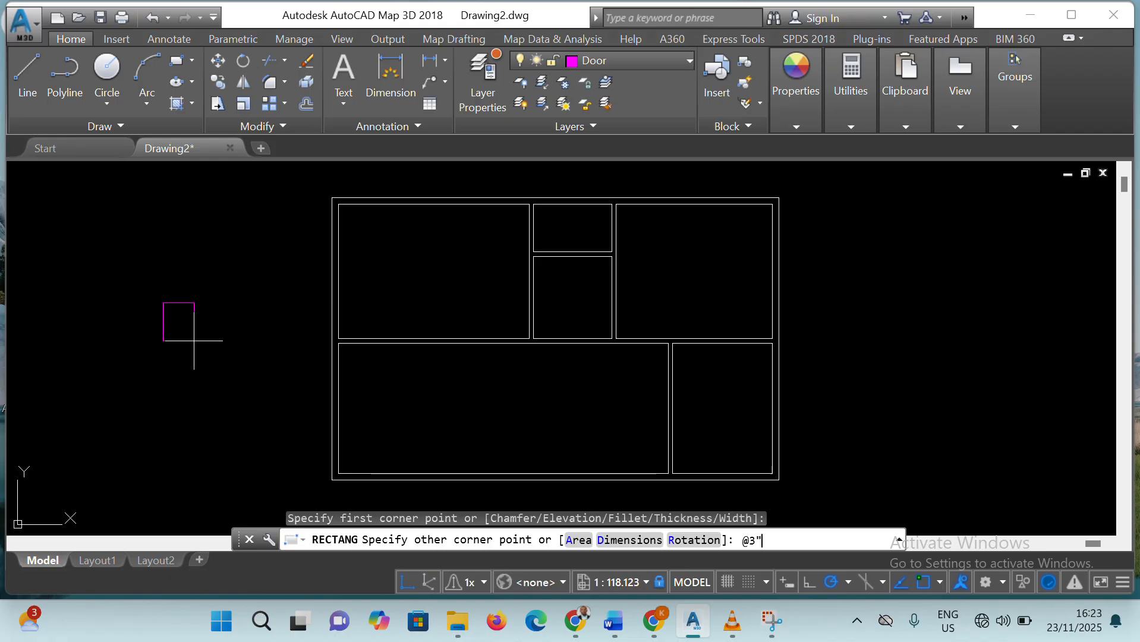
pyautogui.write(",3'")
pyautogui.press('Return')
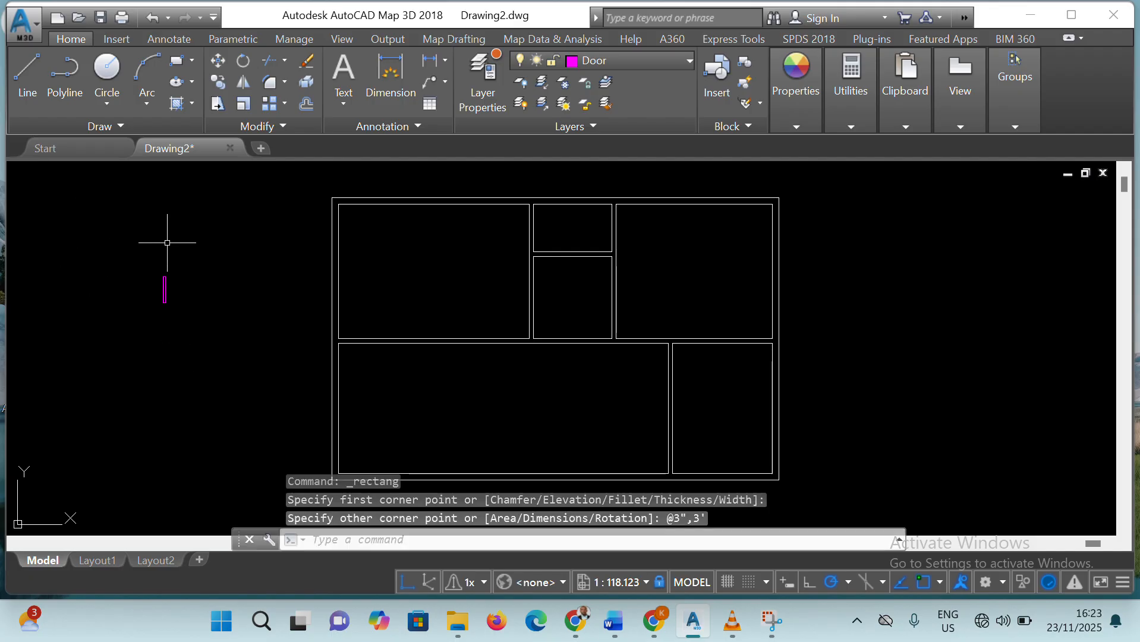
pyautogui.scroll(4, 169, 267)
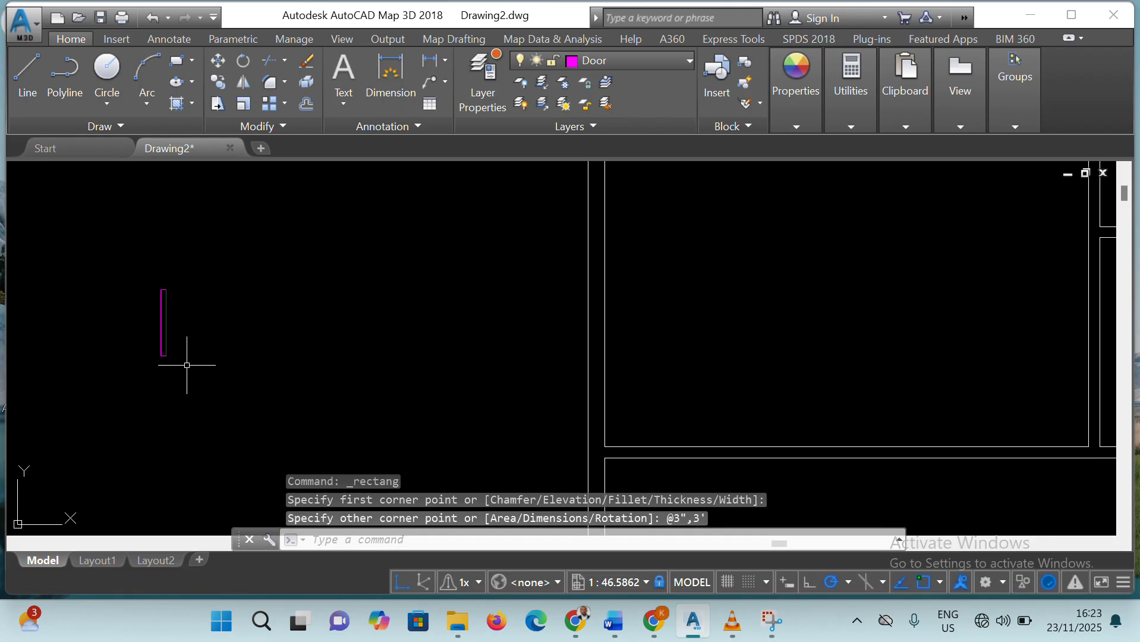
pyautogui.click(183, 355)
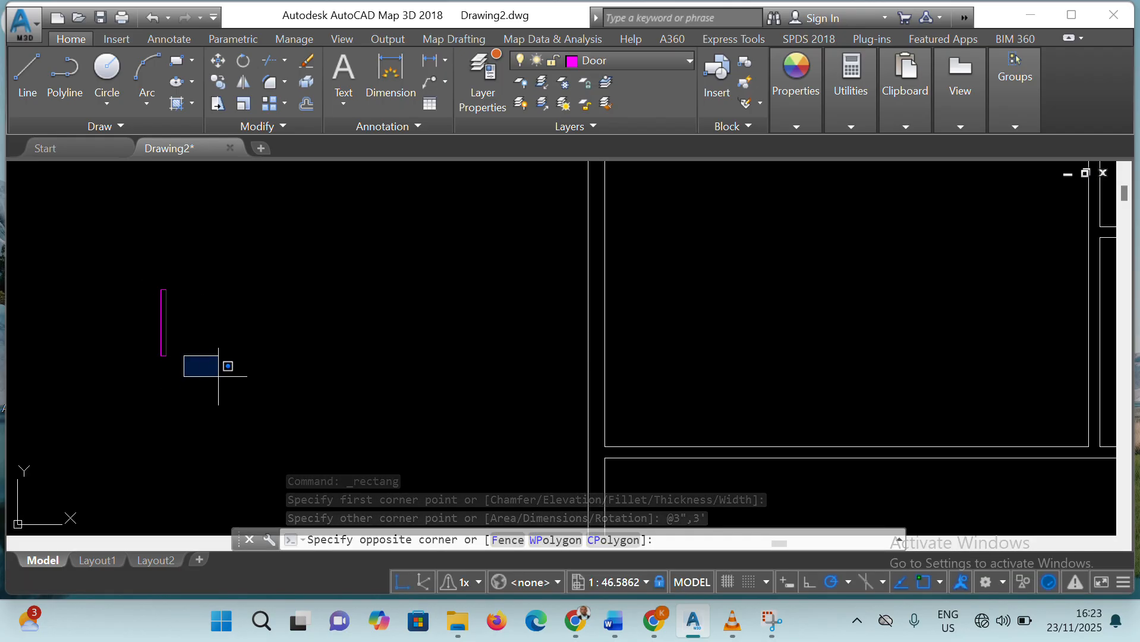
pyautogui.press('Escape')
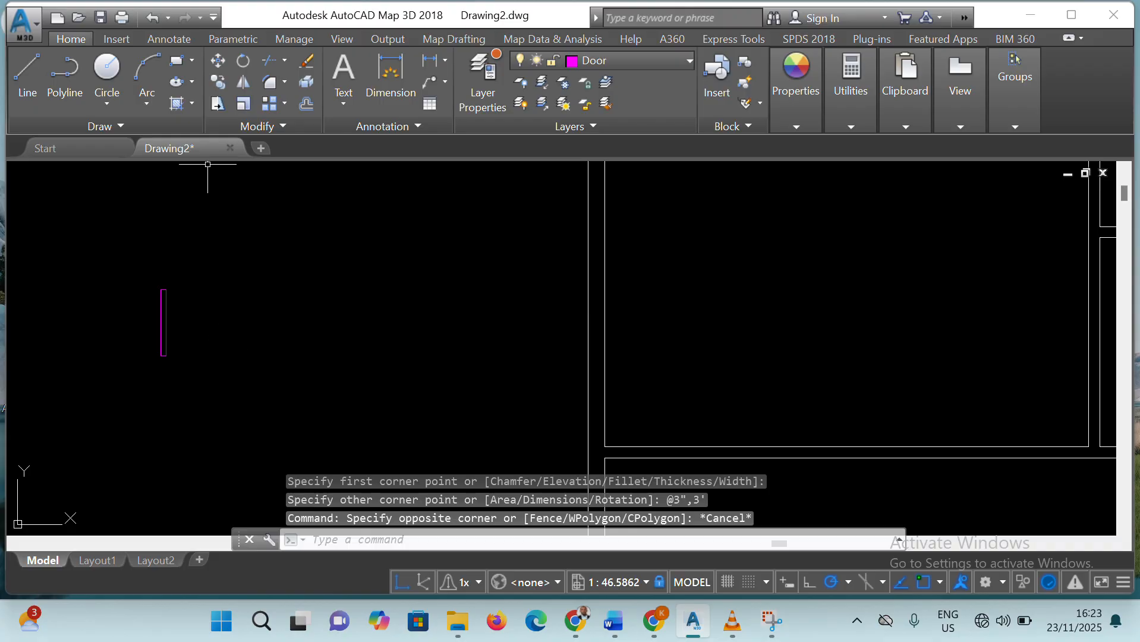
pyautogui.click(179, 61)
pyautogui.click(167, 356)
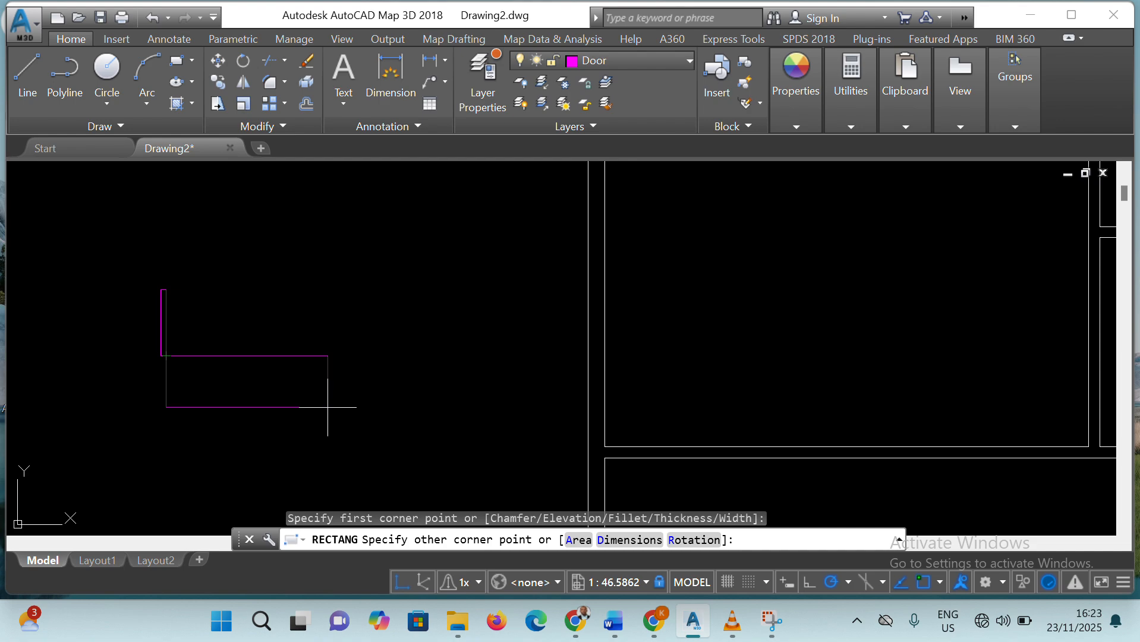
pyautogui.press('Escape')
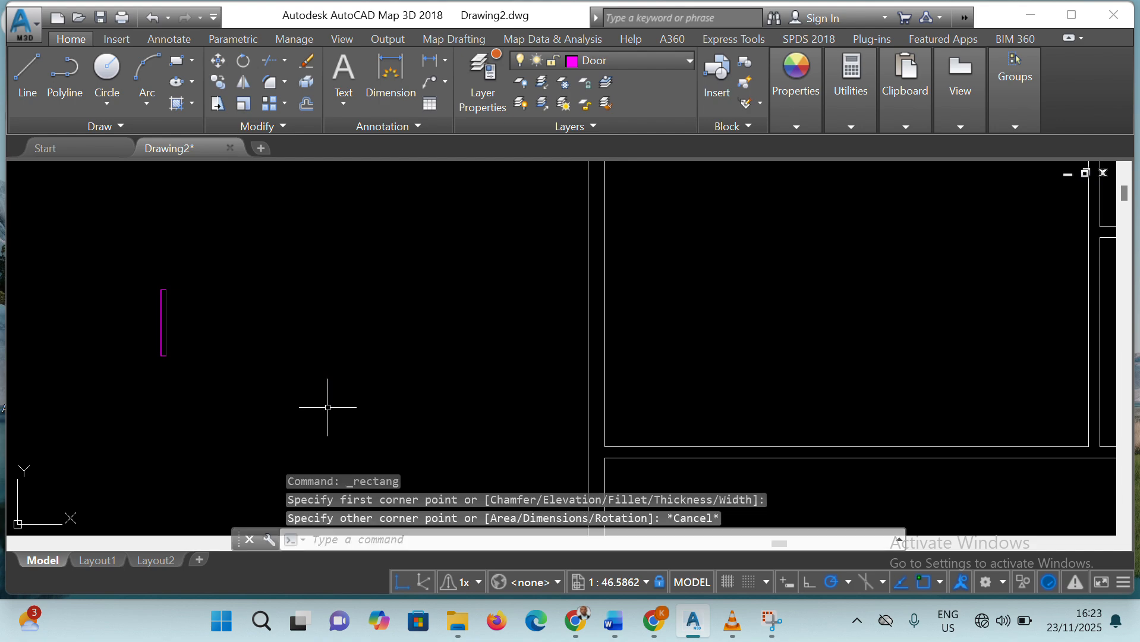
pyautogui.click(183, 364)
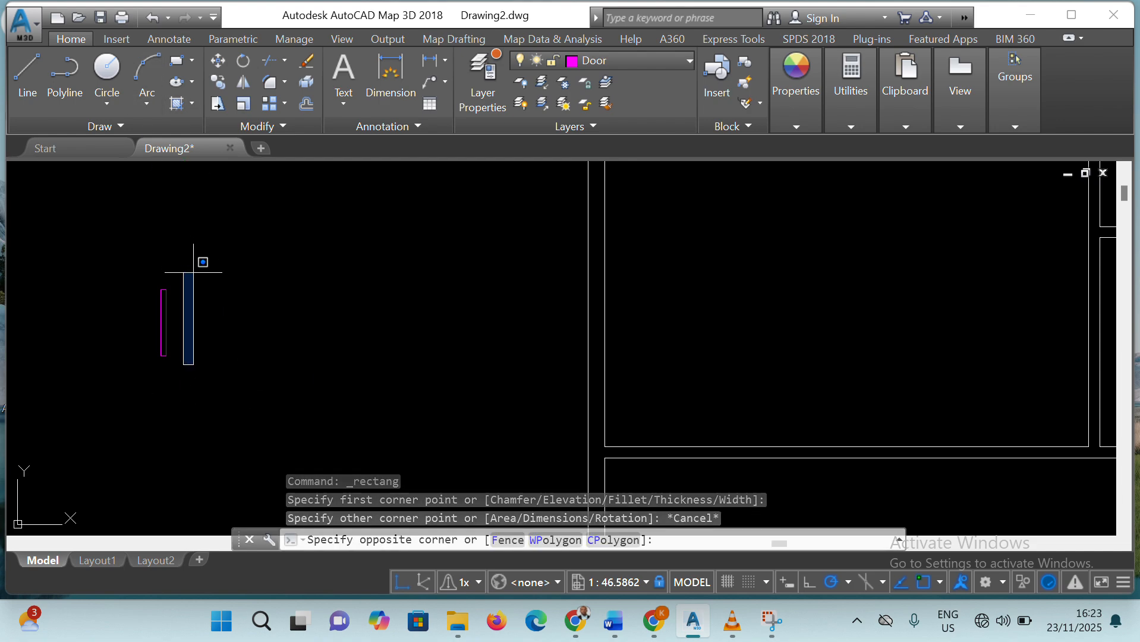
pyautogui.press('Escape')
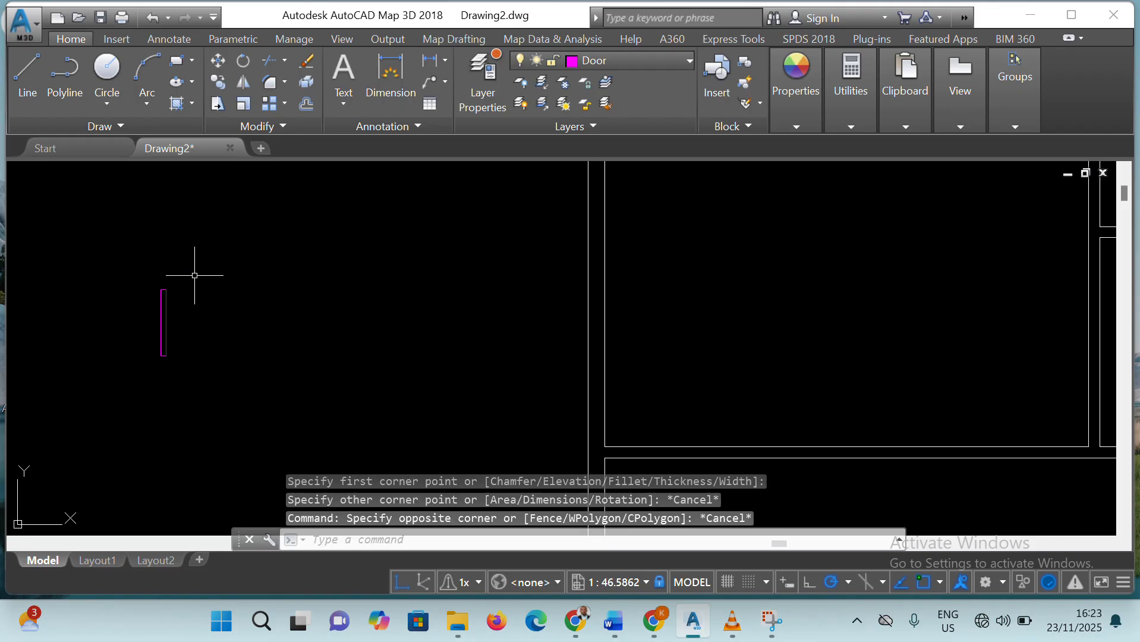
# Draw a 3" by 6" rectangle as the door jamb near the lower end of the door leaf
pyautogui.click(176, 60)
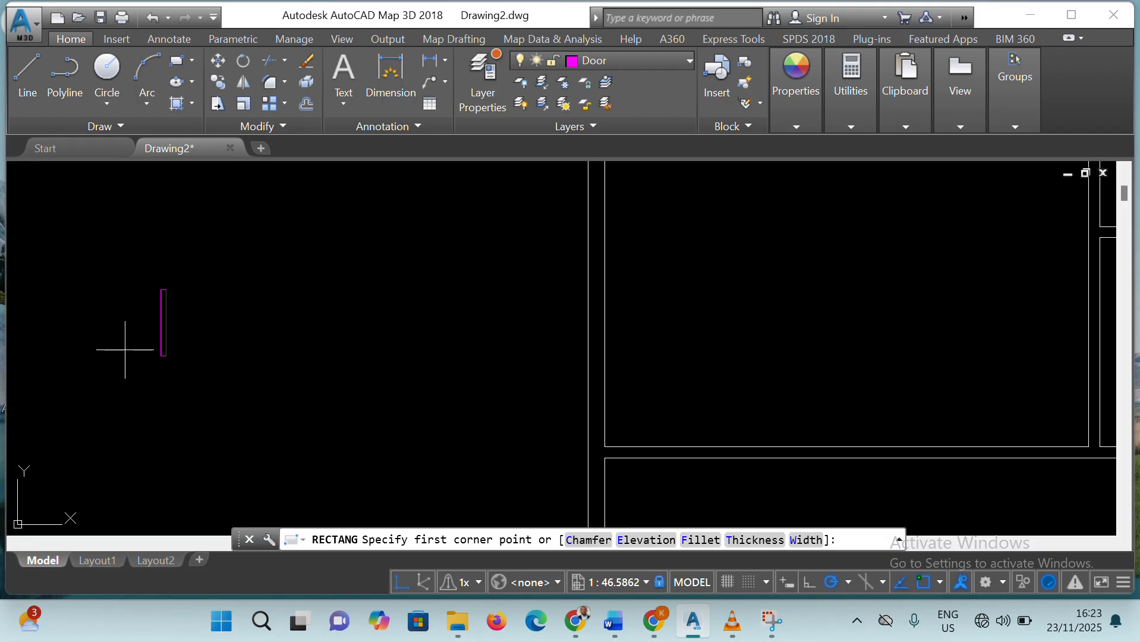
pyautogui.click(181, 365)
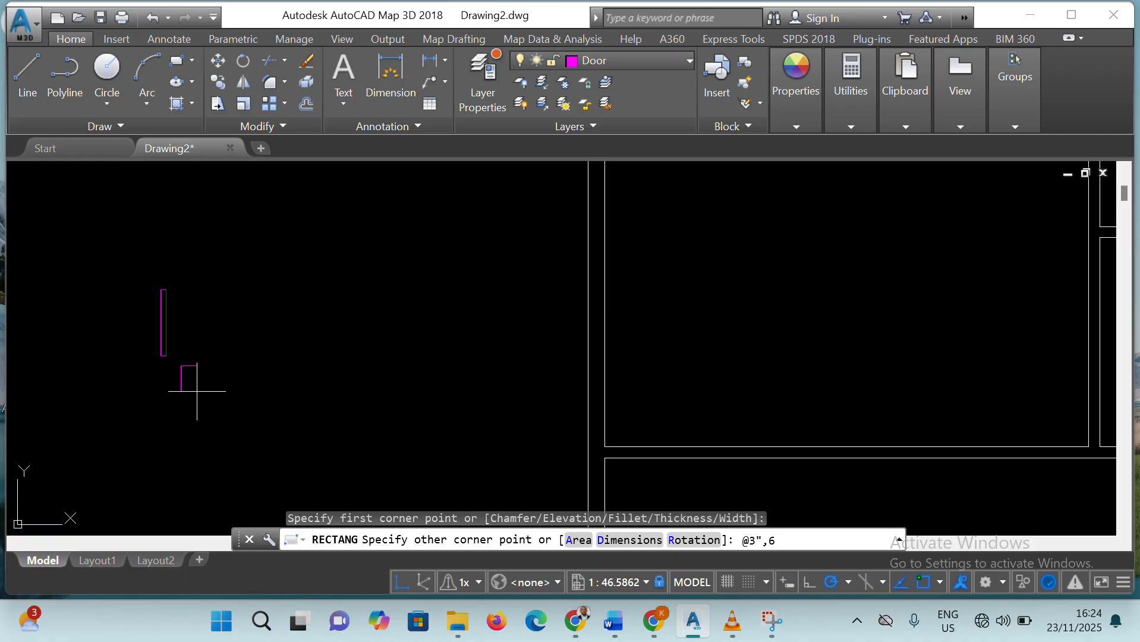
pyautogui.press('Return')
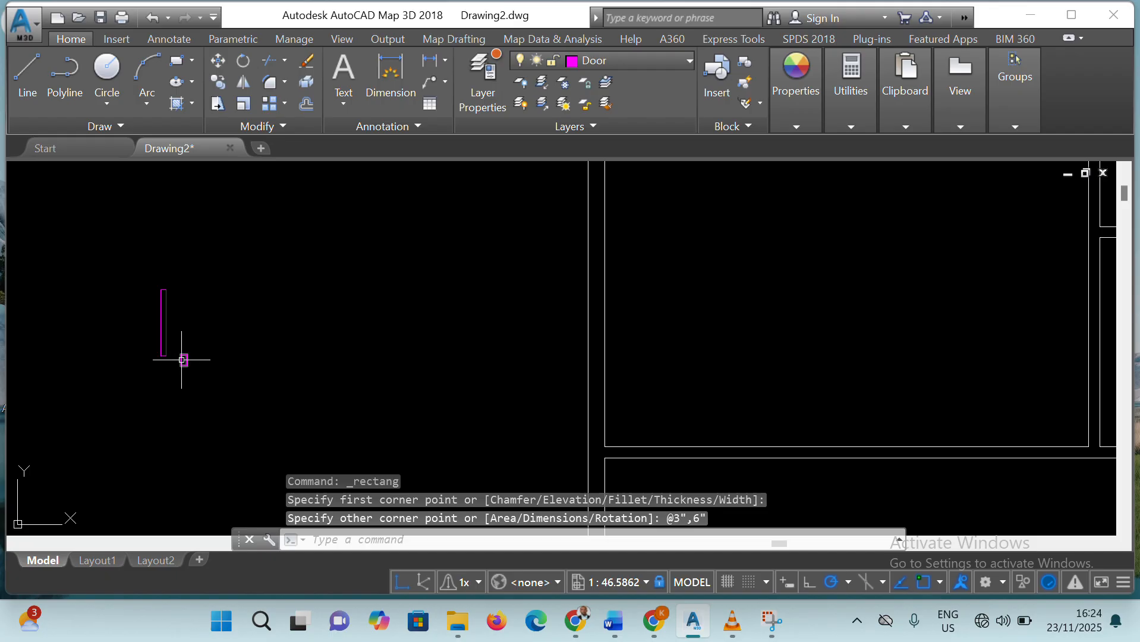
pyautogui.press('Escape')
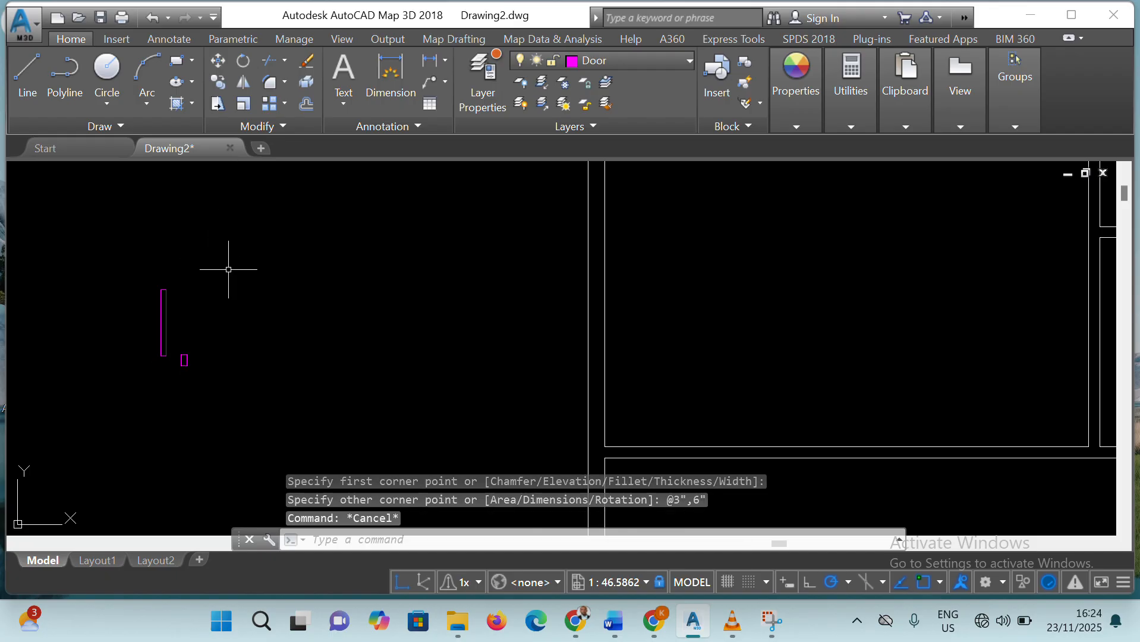
# Move the small jamb rectangle by its upper-left corner onto the door leaf's lower-right corner
pyautogui.click(217, 62)
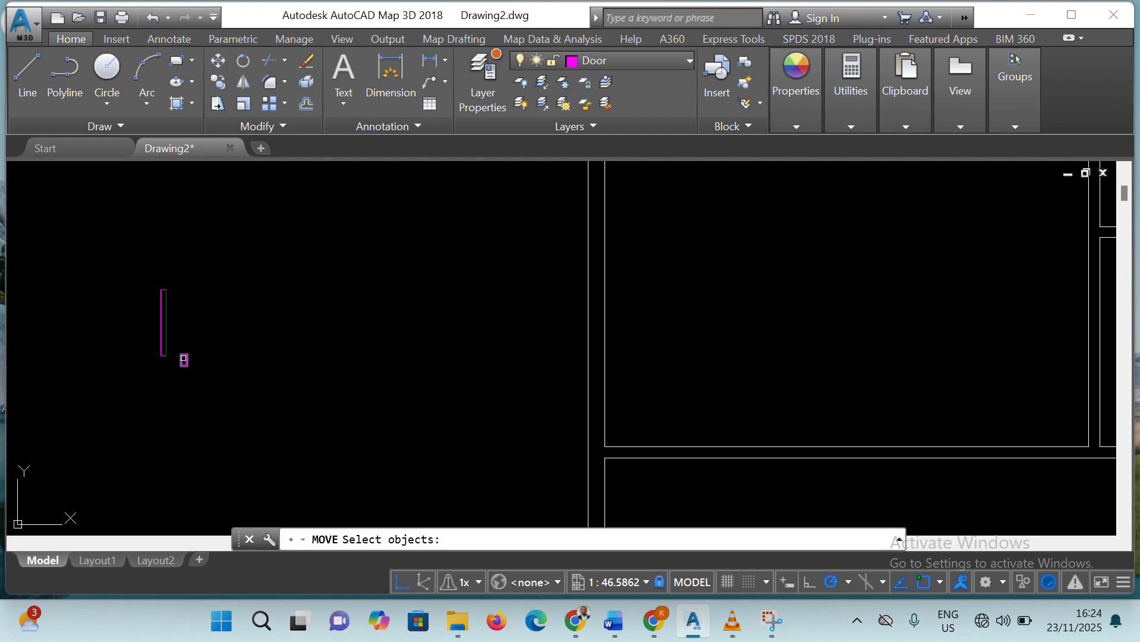
pyautogui.click(183, 359)
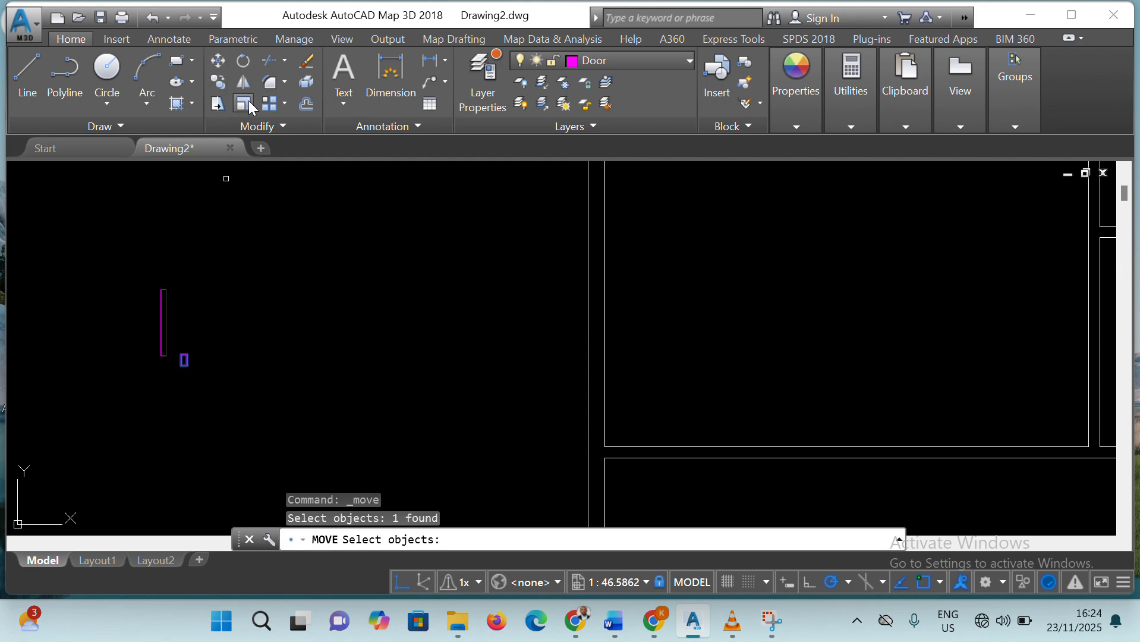
pyautogui.press('Return')
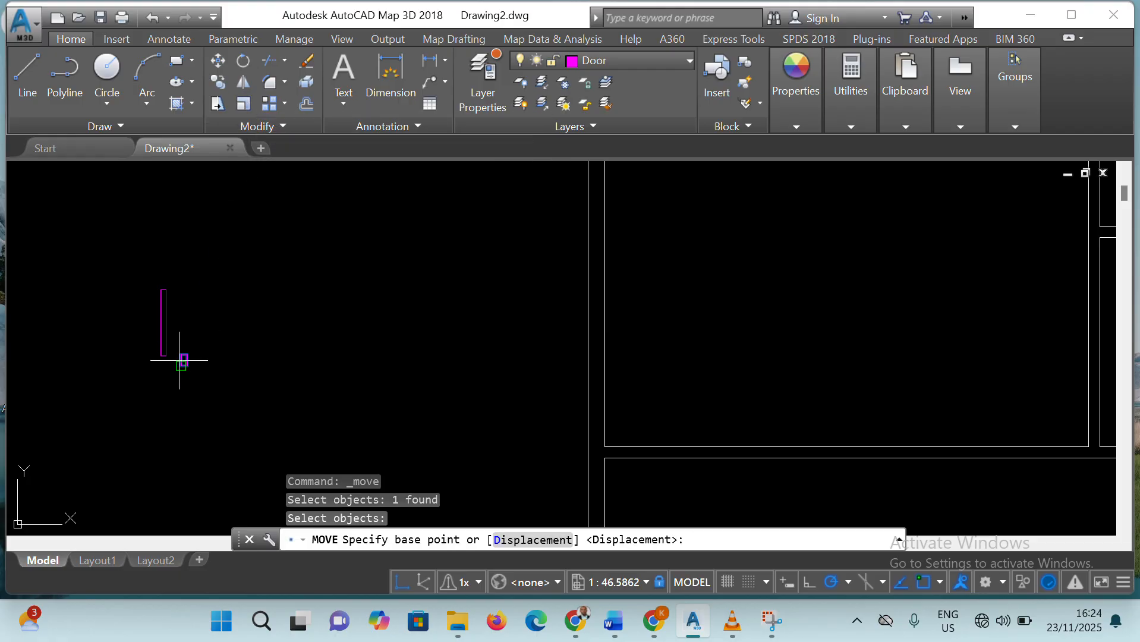
pyautogui.click(178, 358)
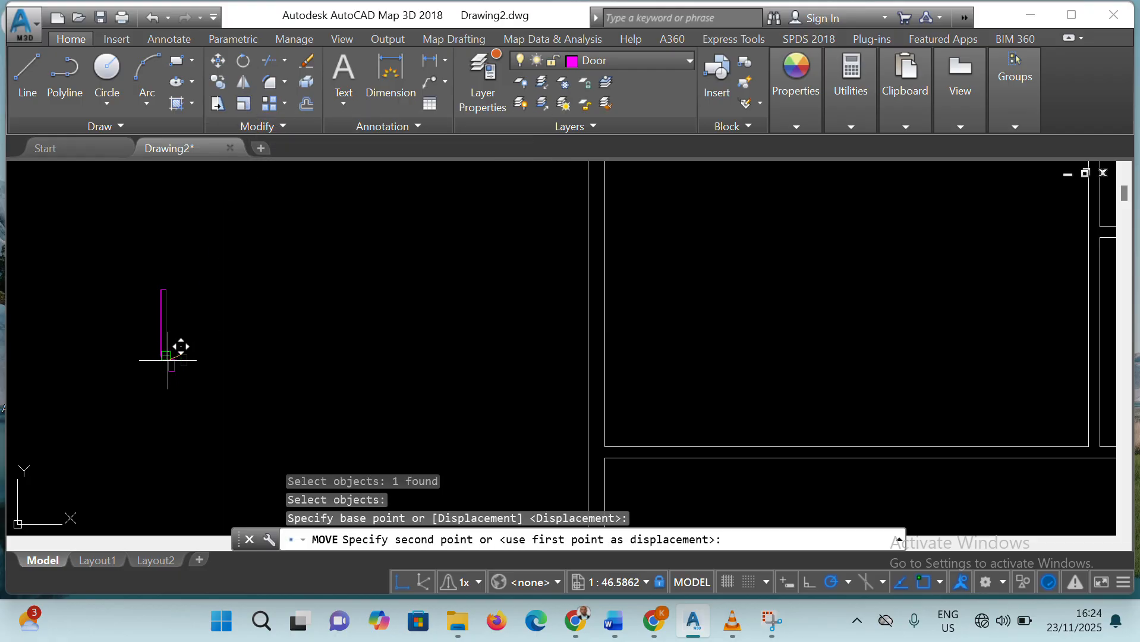
pyautogui.click(166, 355)
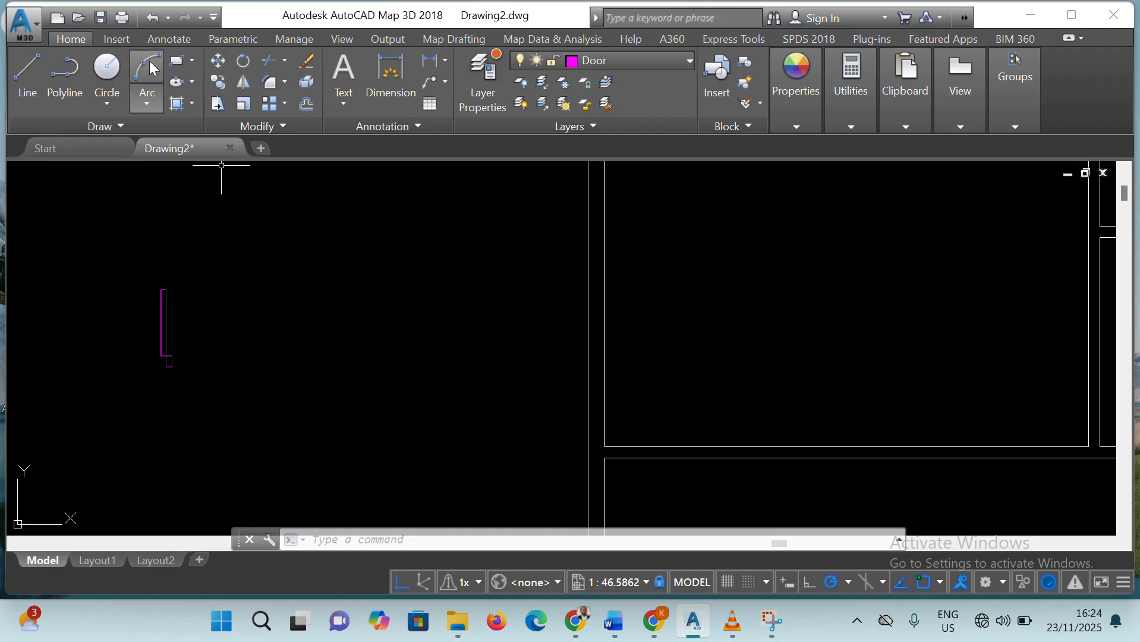
# Draw the door swing as a Center, Start, End quarter arc, centered on the leaf's lower-left corner and running from its upper-left corner to the left
pyautogui.click(147, 100)
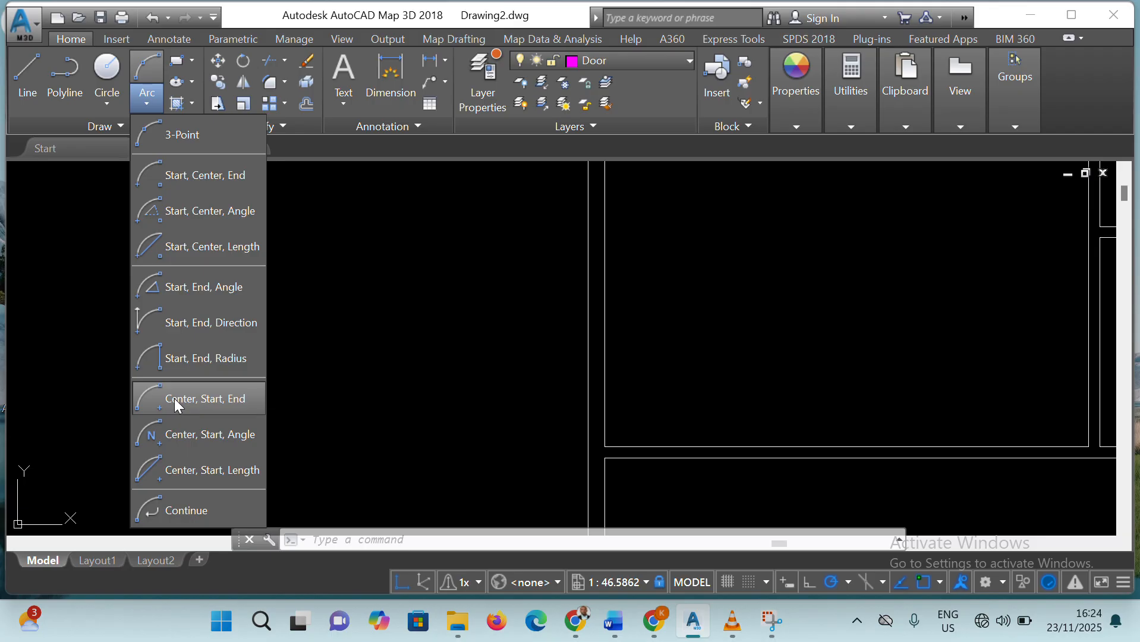
pyautogui.click(243, 400)
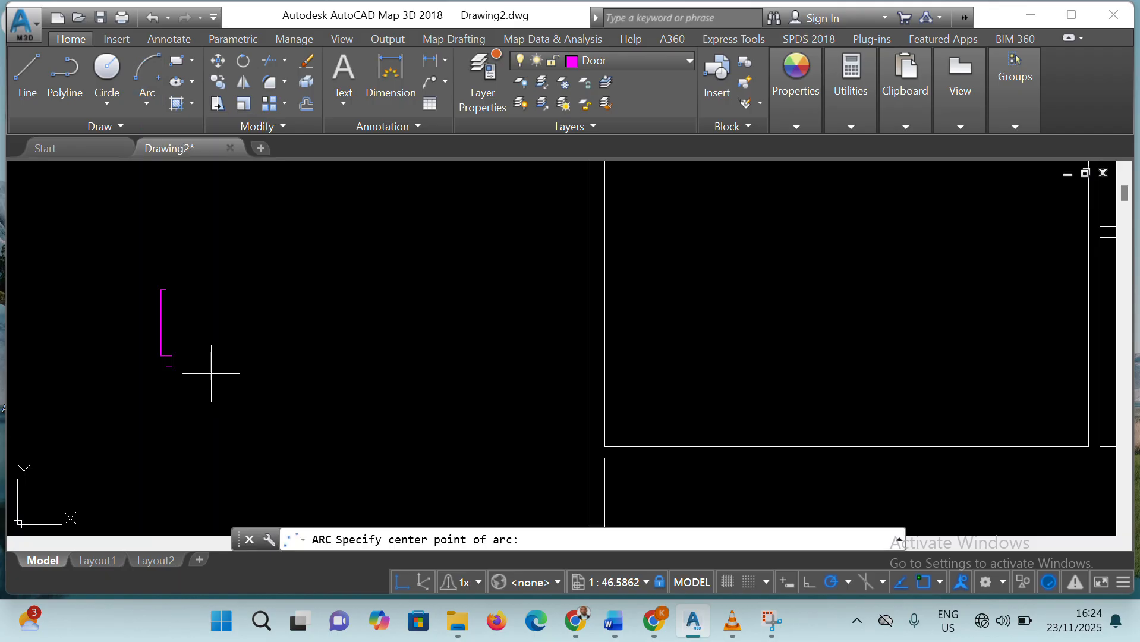
pyautogui.click(160, 355)
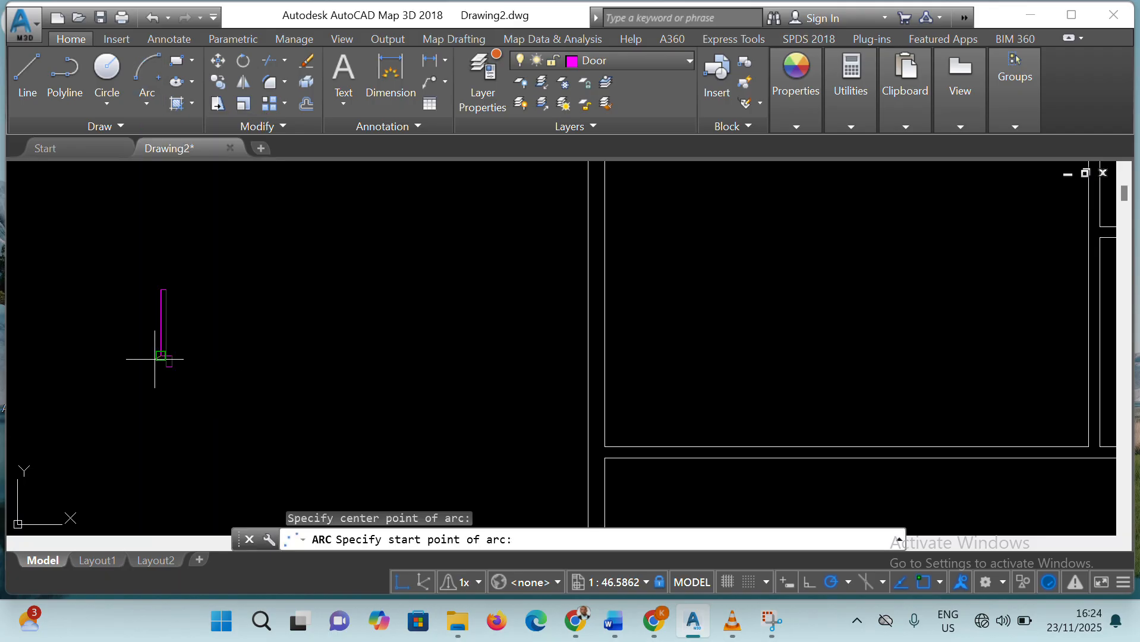
pyautogui.click(159, 294)
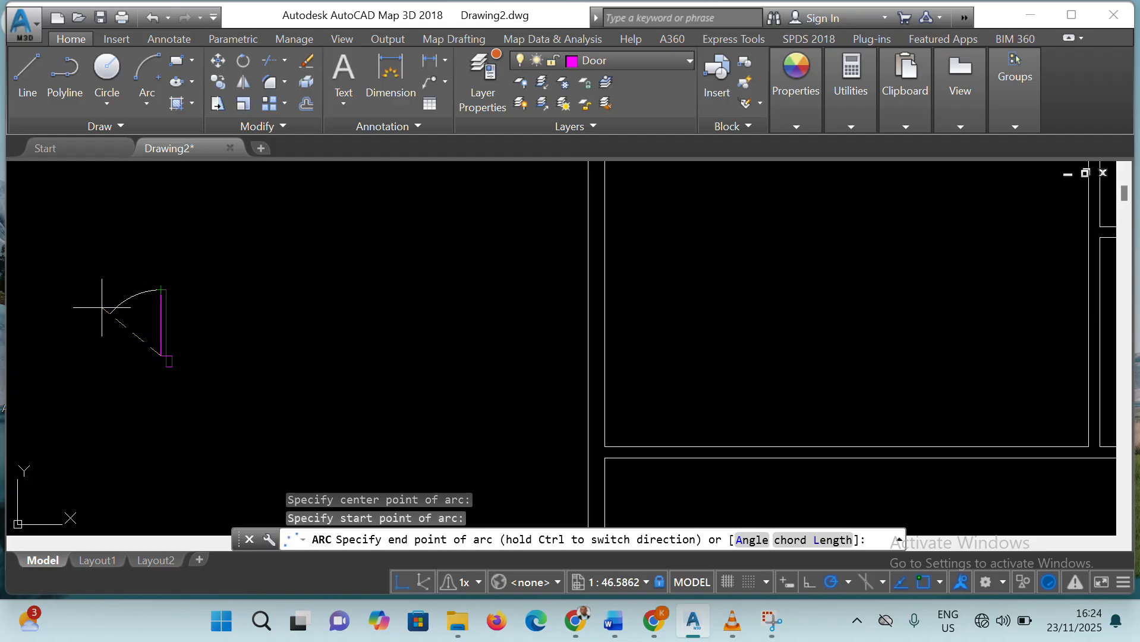
pyautogui.click(93, 355)
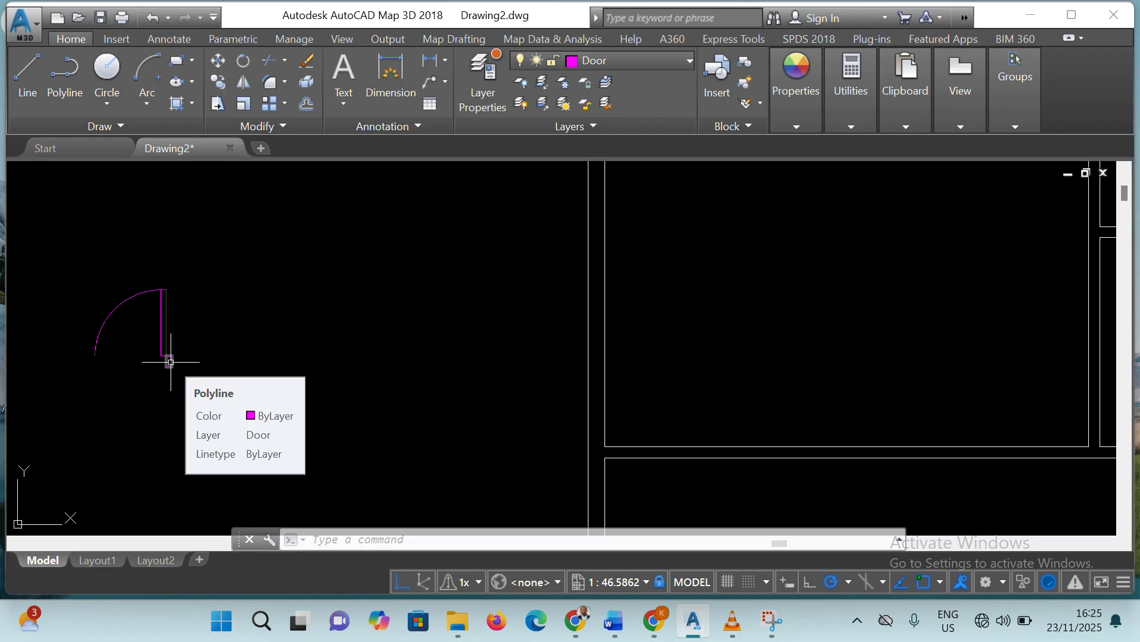
pyautogui.click(169, 361)
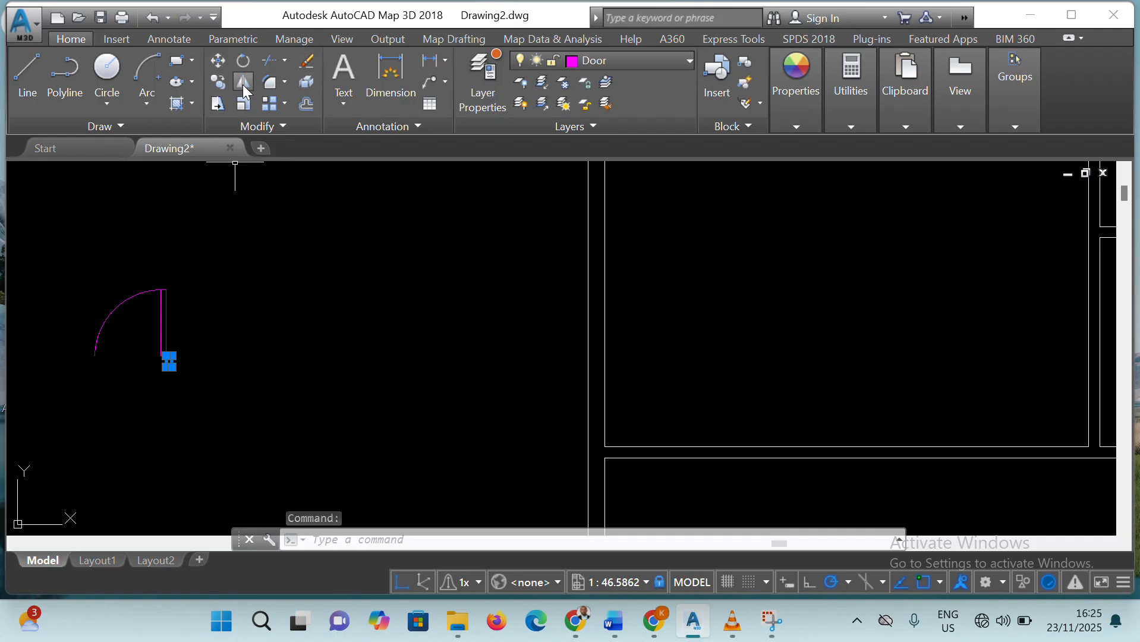
pyautogui.click(244, 88)
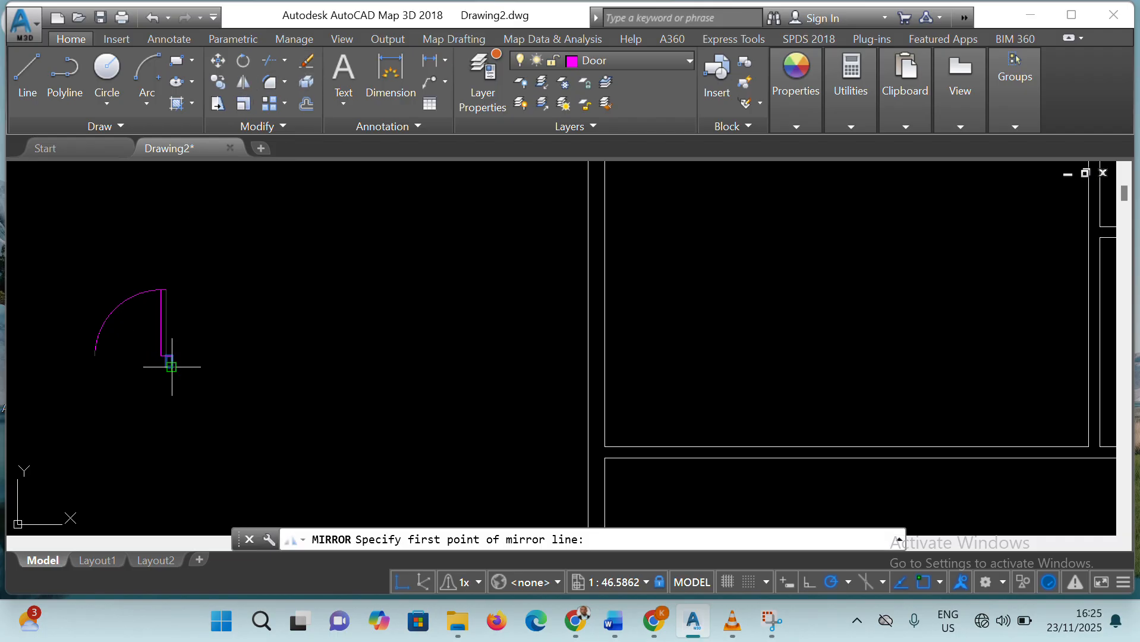
pyautogui.press('Return')
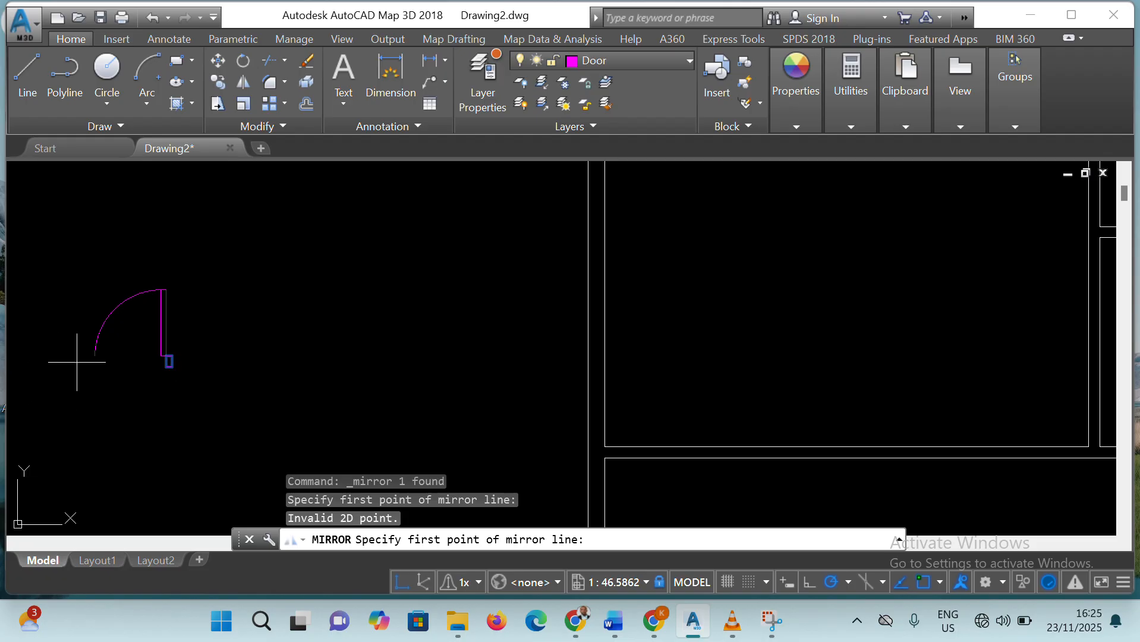
pyautogui.click(95, 355)
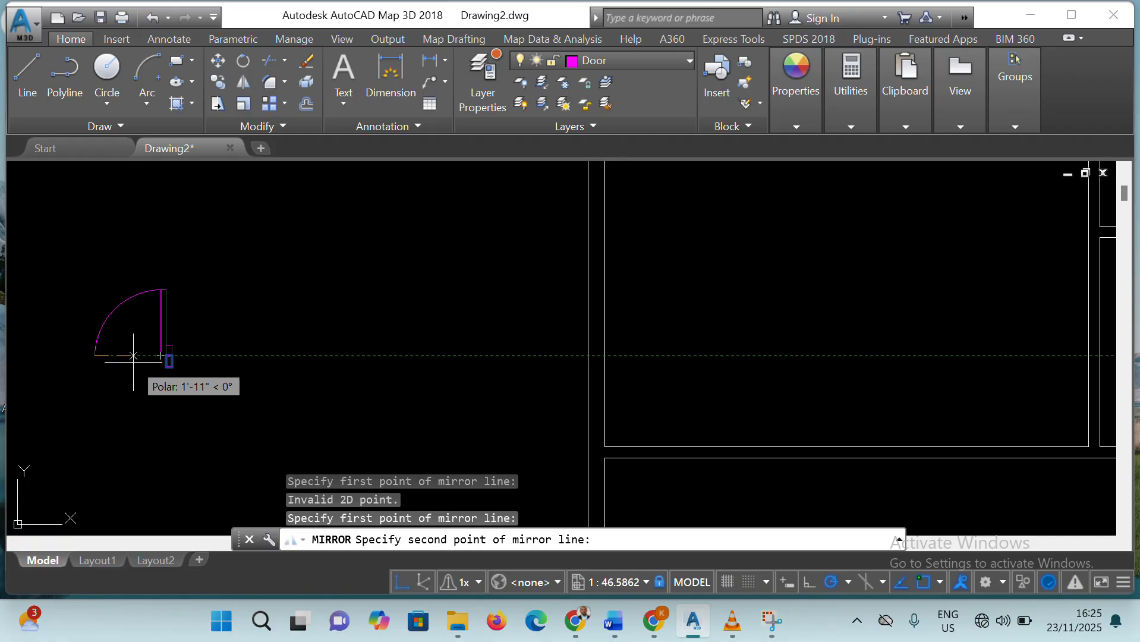
pyautogui.press('Escape')
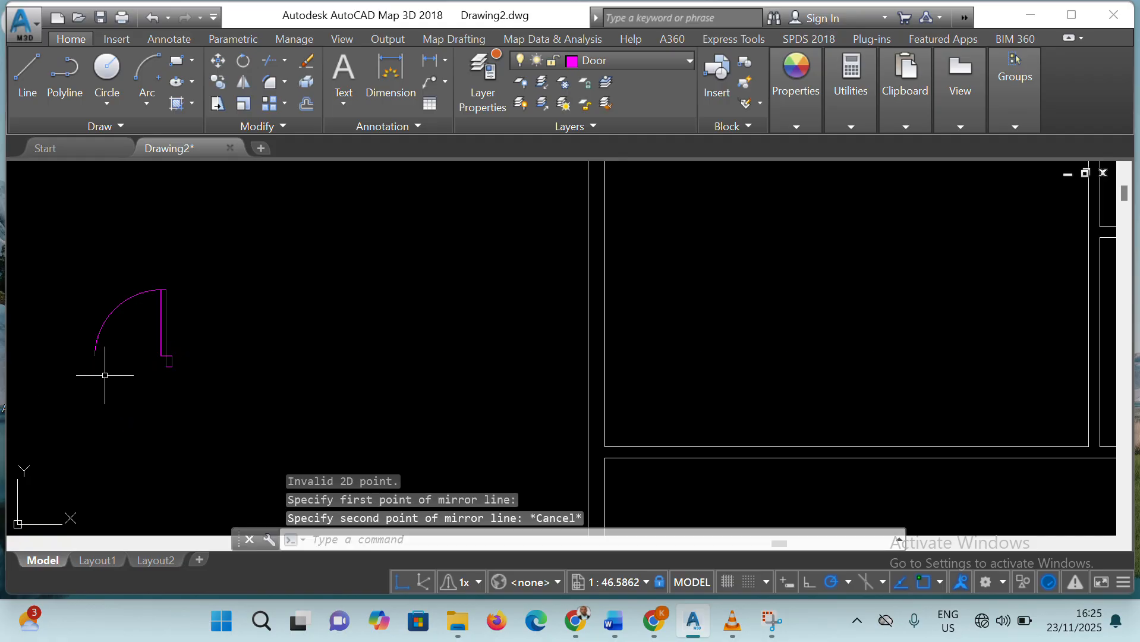
# Copy the jamb rectangle by its lower-right corner about 3'-6 3/4" straight left, near the free end of the swing arc
pyautogui.click(172, 367)
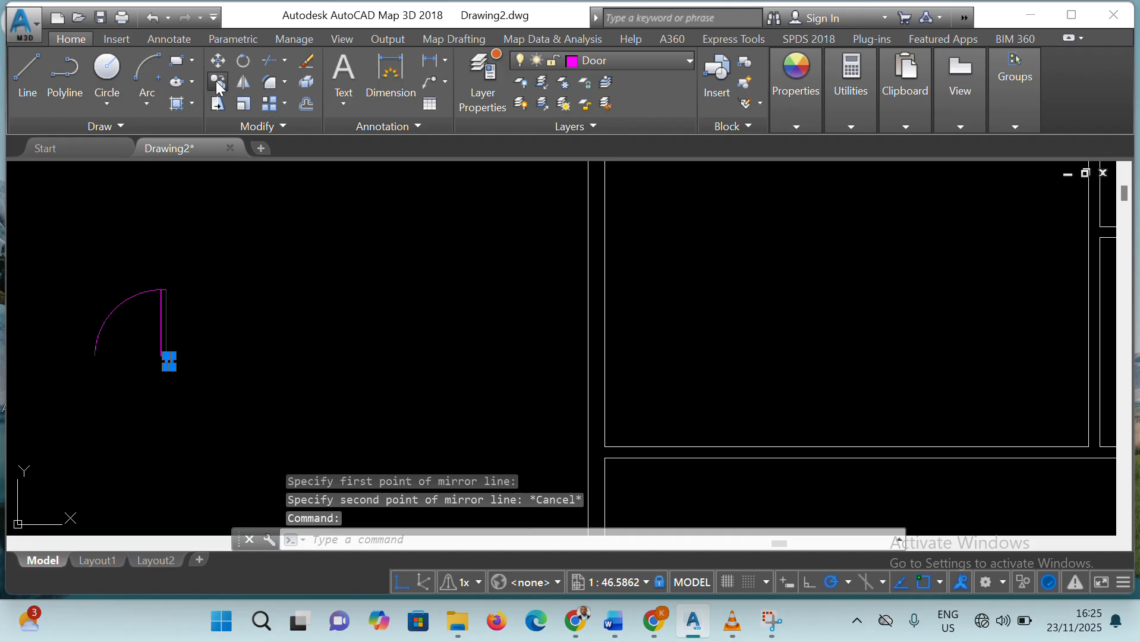
pyautogui.click(218, 84)
pyautogui.click(172, 367)
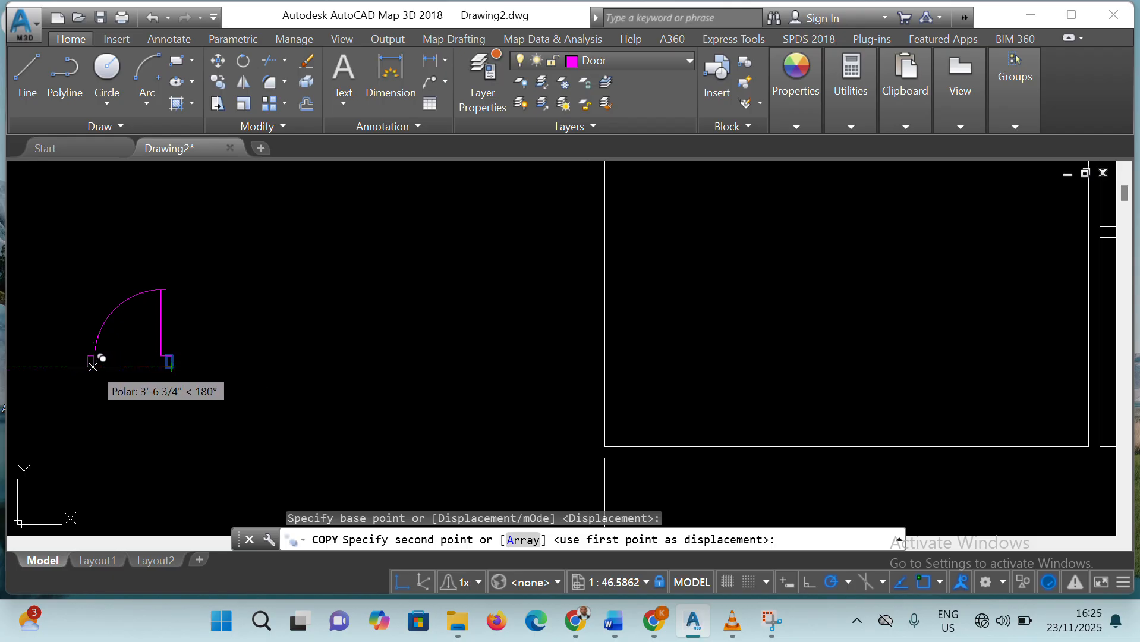
pyautogui.click(93, 366)
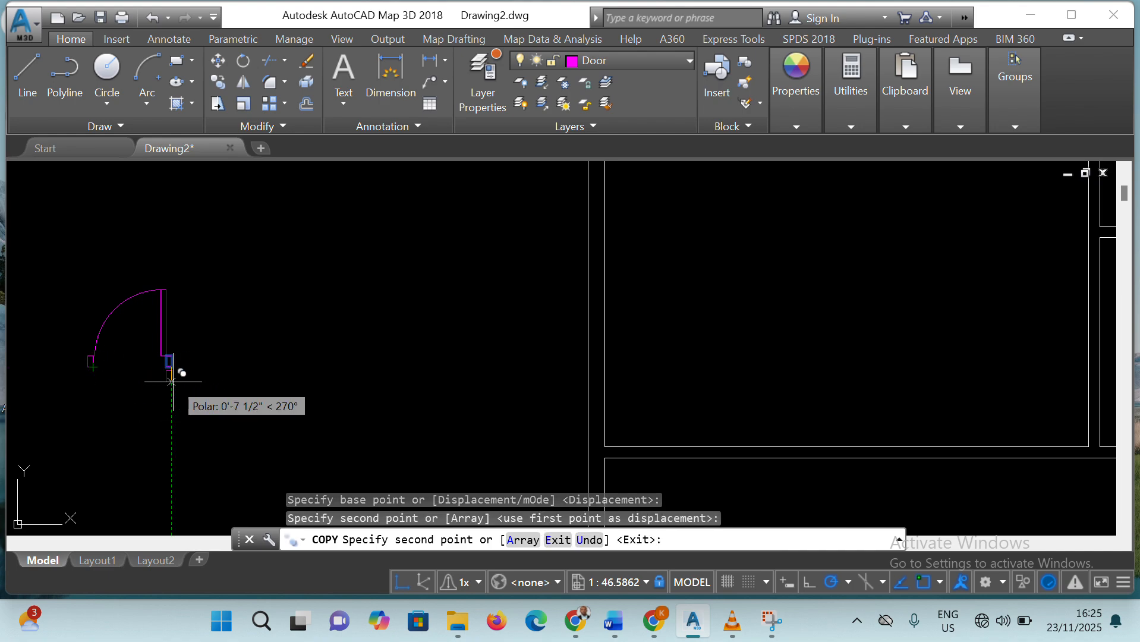
pyautogui.press('Escape')
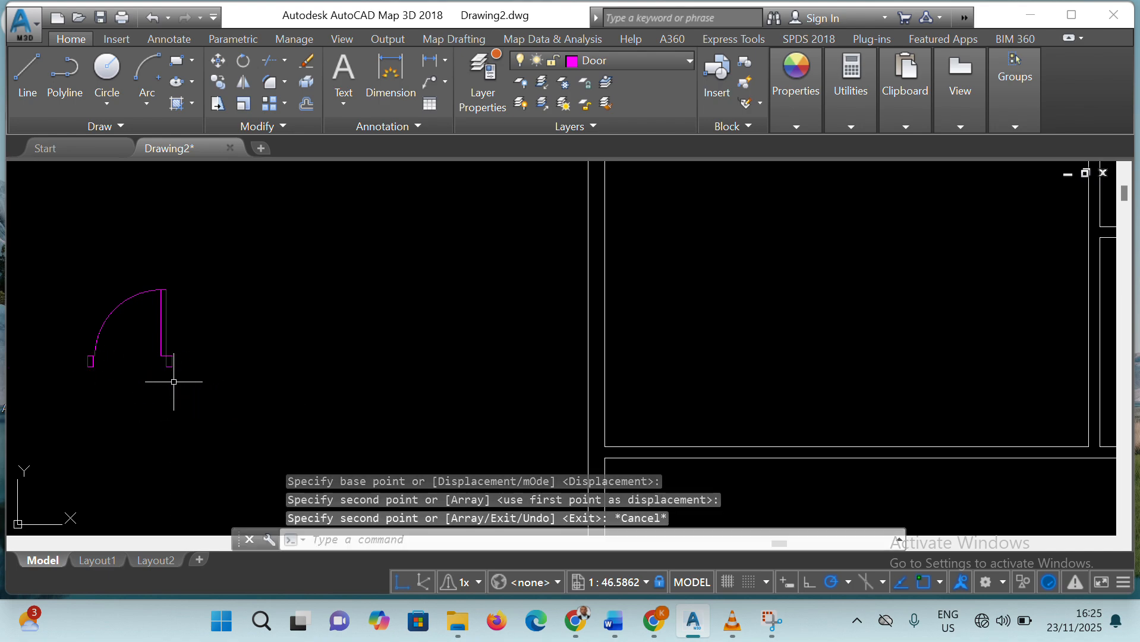
# Move the copied jamb by its upper-right corner onto the lower end of the door swing arc
pyautogui.scroll(4, 131, 359)
pyautogui.scroll(-4, 122, 338)
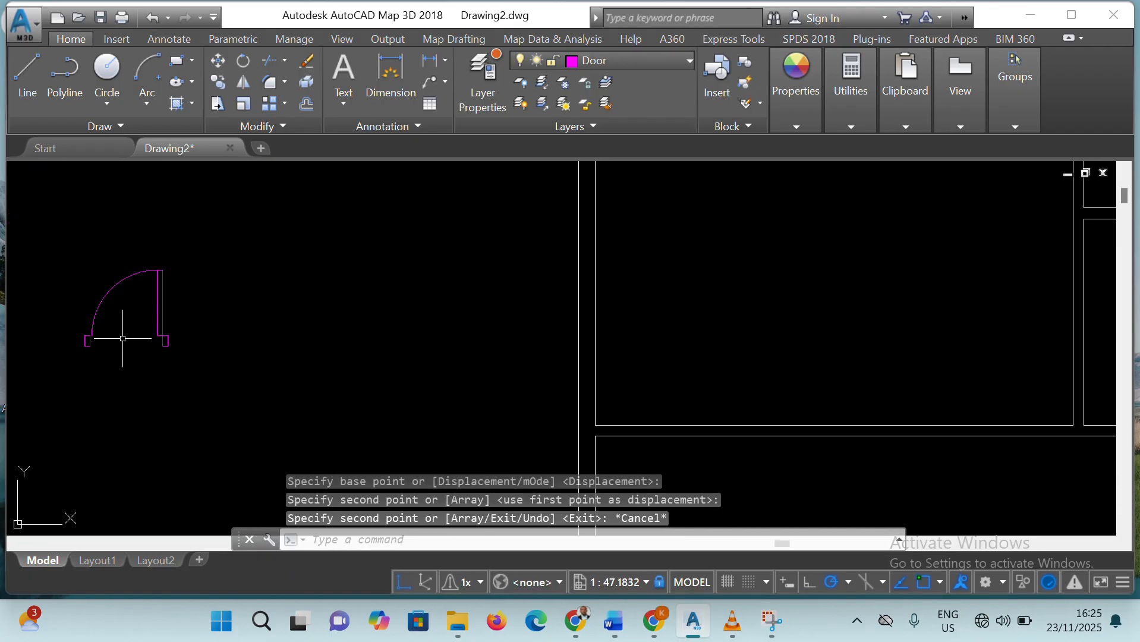
pyautogui.scroll(6, 95, 327)
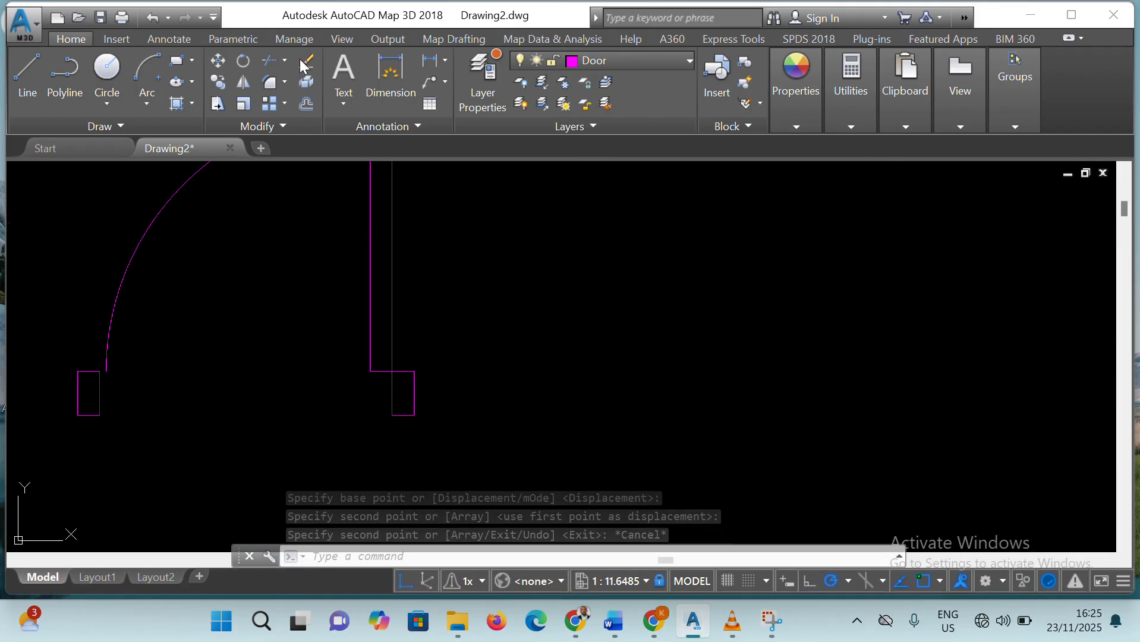
pyautogui.click(217, 60)
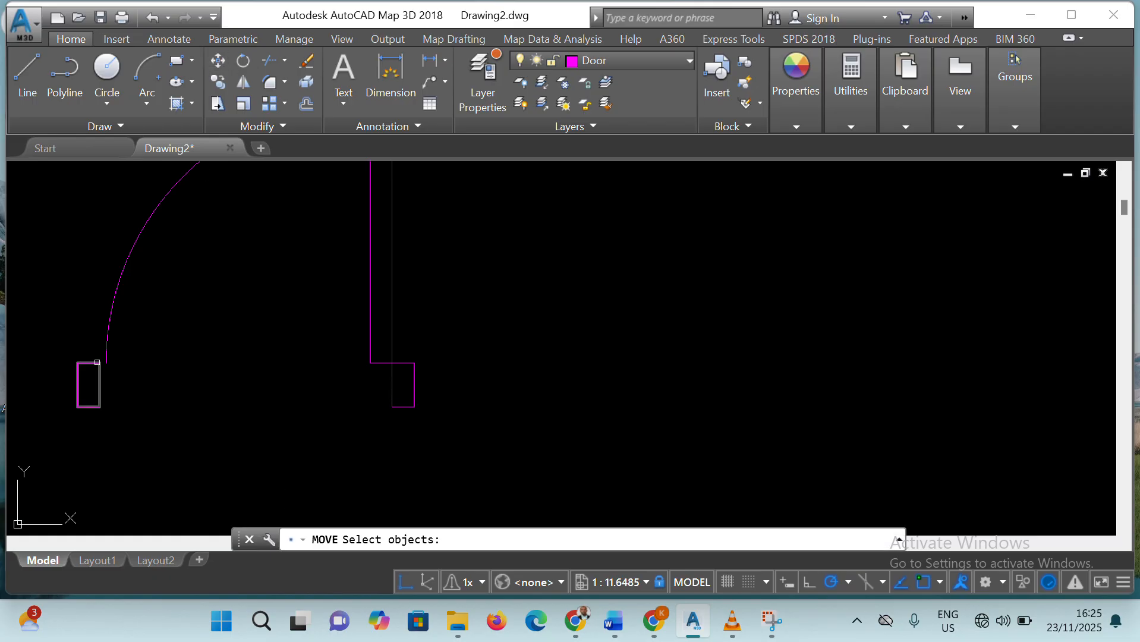
pyautogui.click(92, 364)
pyautogui.press('Return')
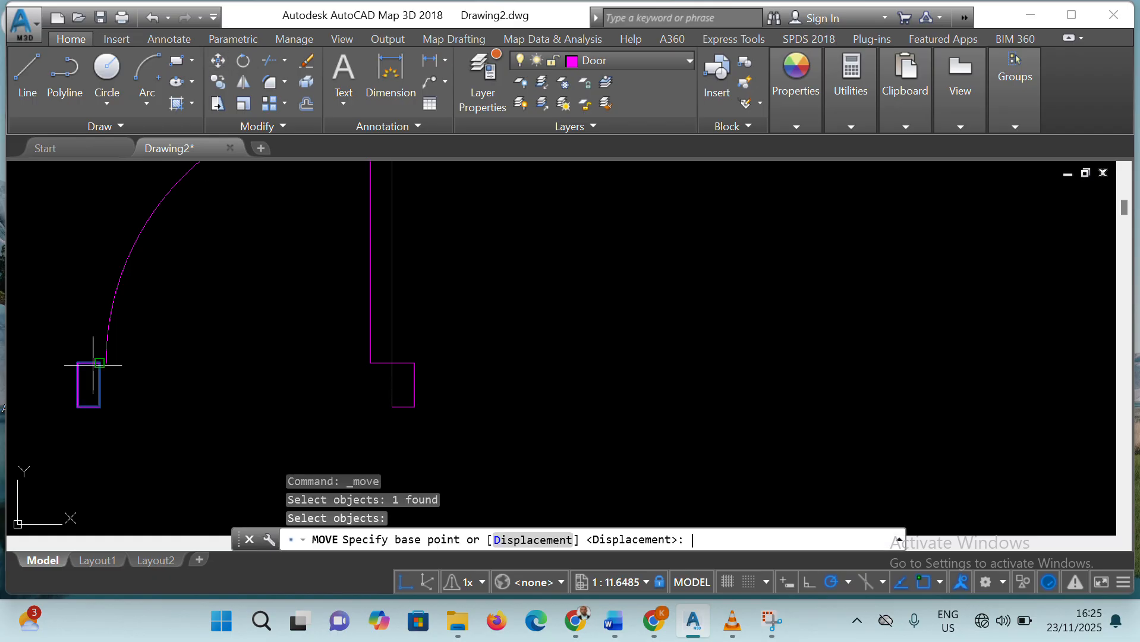
pyautogui.click(99, 362)
pyautogui.click(114, 368)
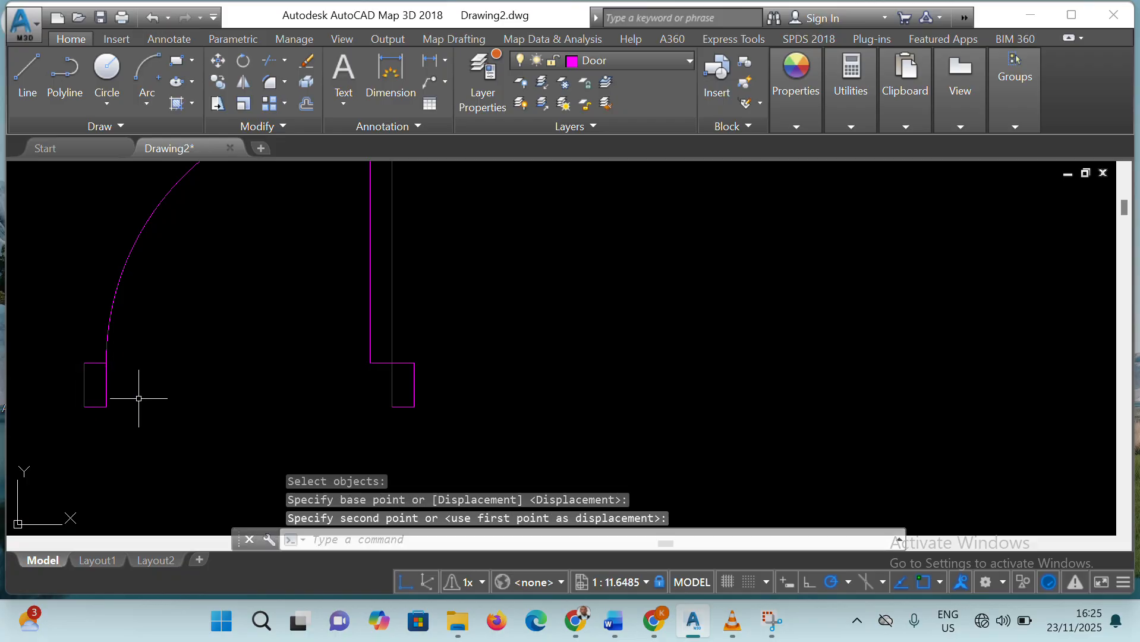
# Copy the complete door symbol horizontally to the right into empty space, using the right jamb's lower-right corner as base point
pyautogui.scroll(4, 445, 339)
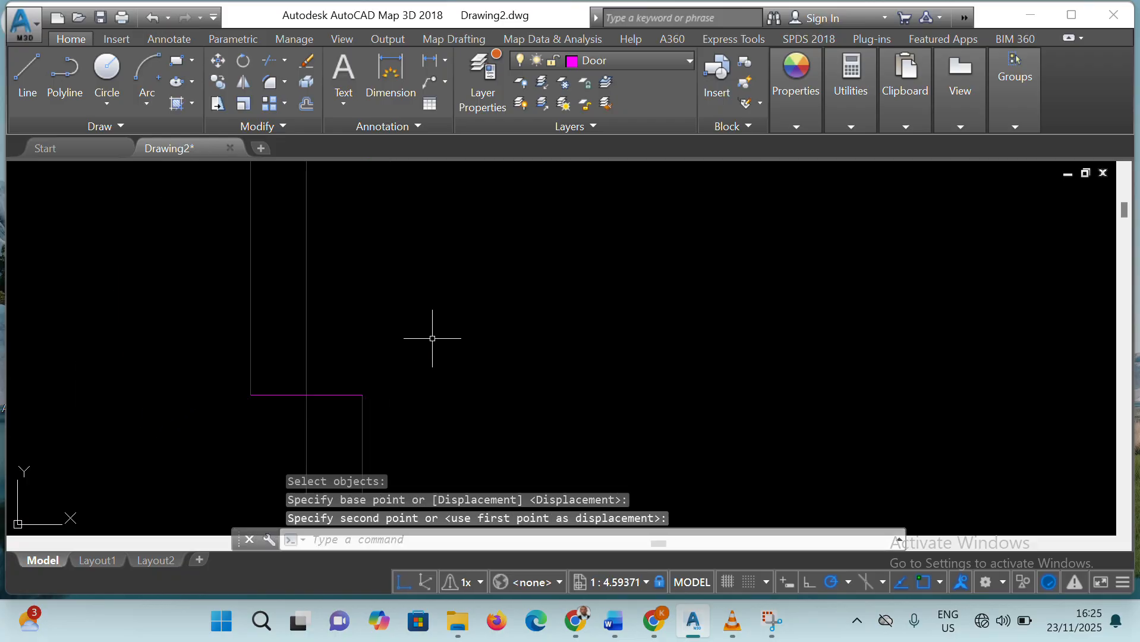
pyautogui.scroll(-6, 433, 331)
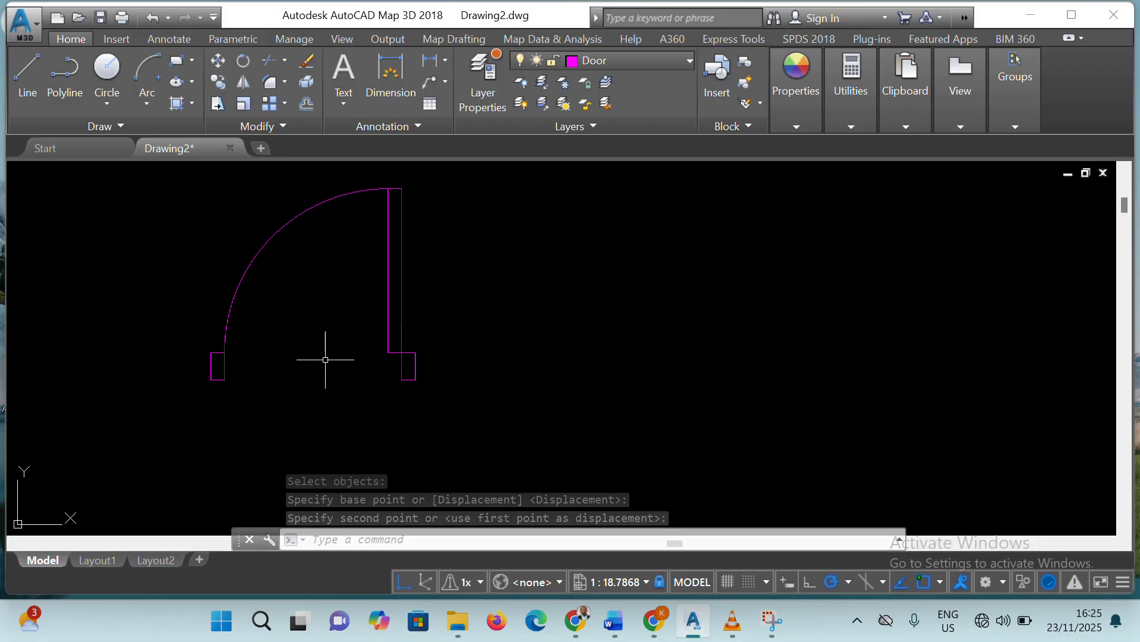
pyautogui.scroll(2, 287, 336)
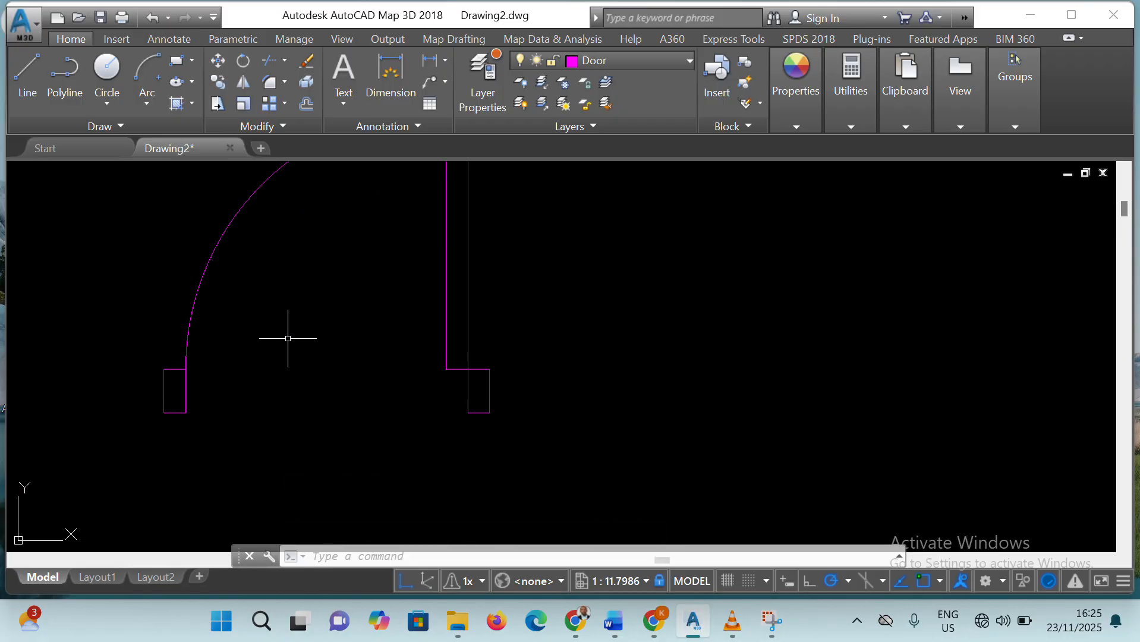
pyautogui.scroll(-2, 288, 334)
pyautogui.click(169, 176)
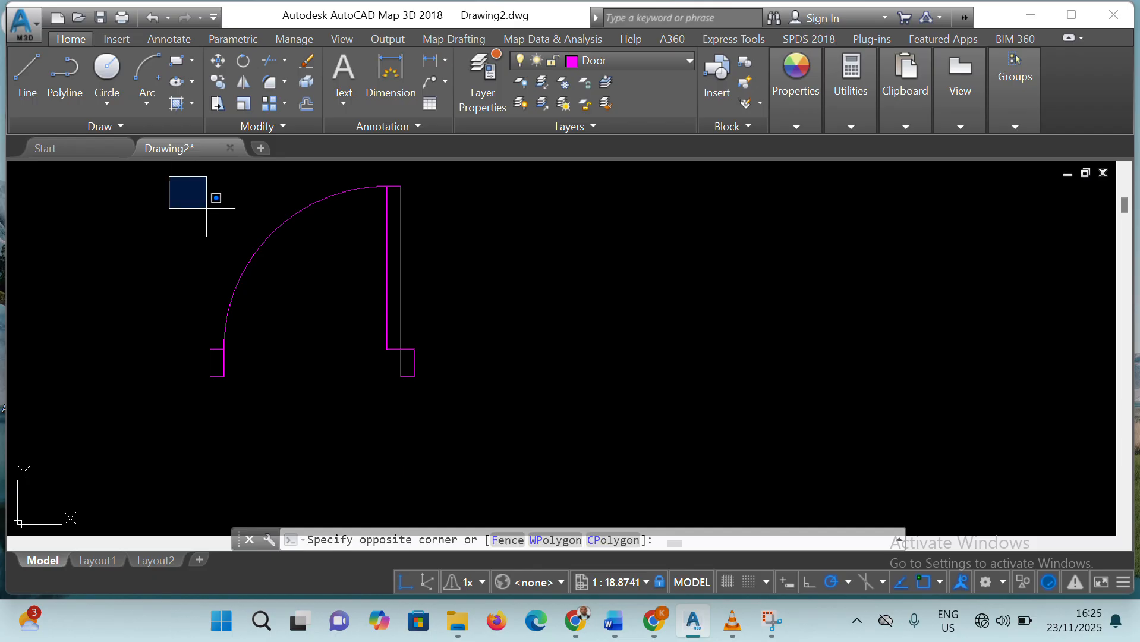
pyautogui.click(470, 418)
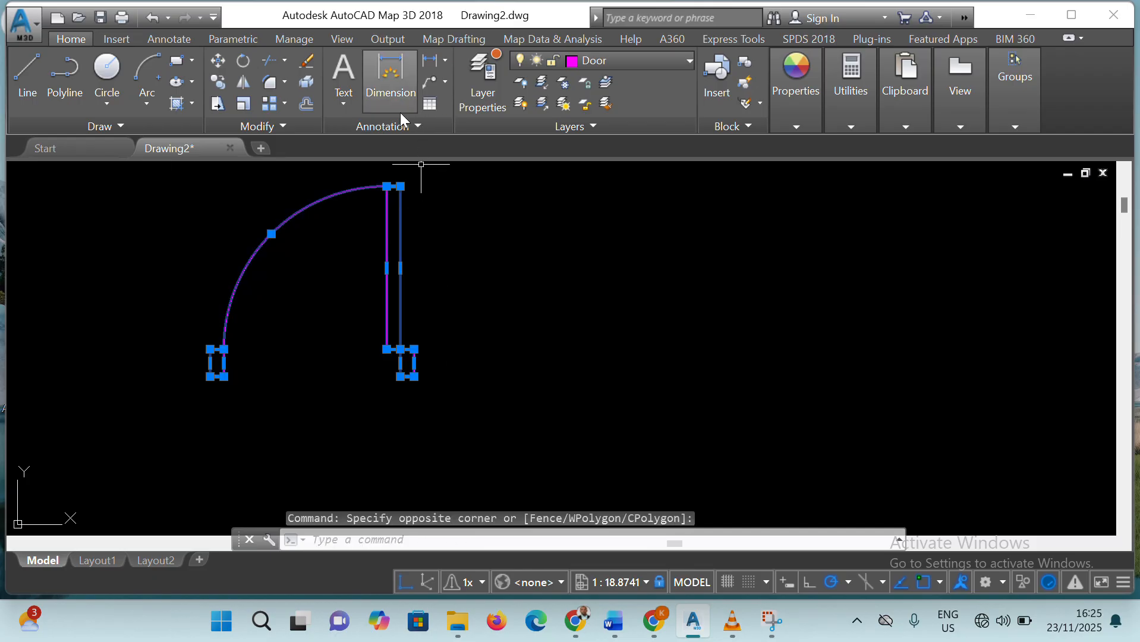
pyautogui.click(217, 81)
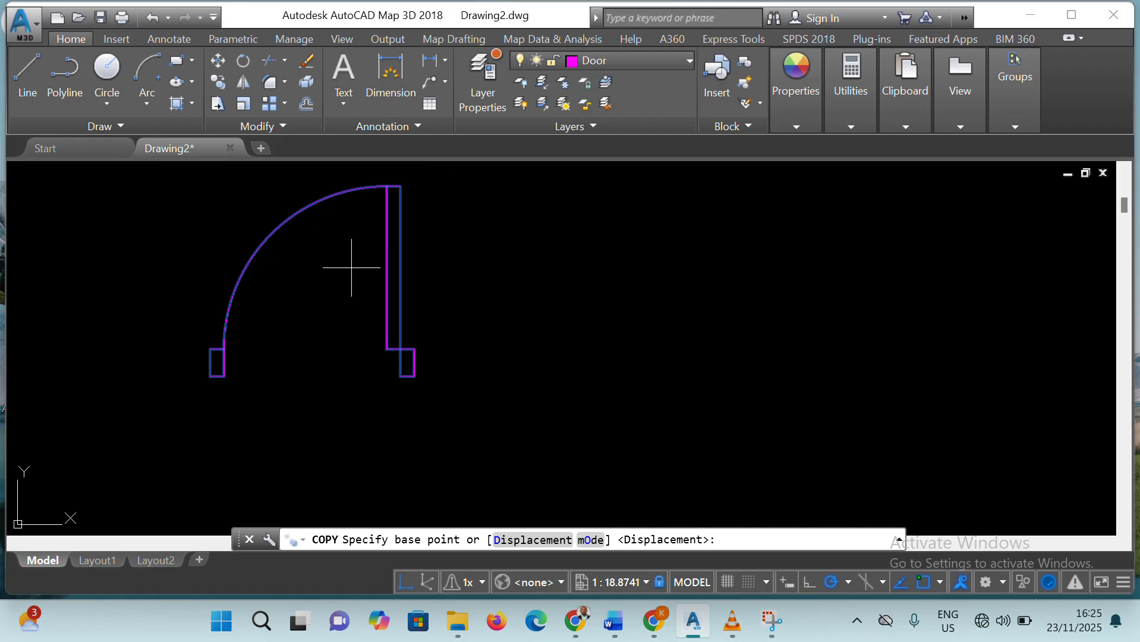
pyautogui.click(414, 375)
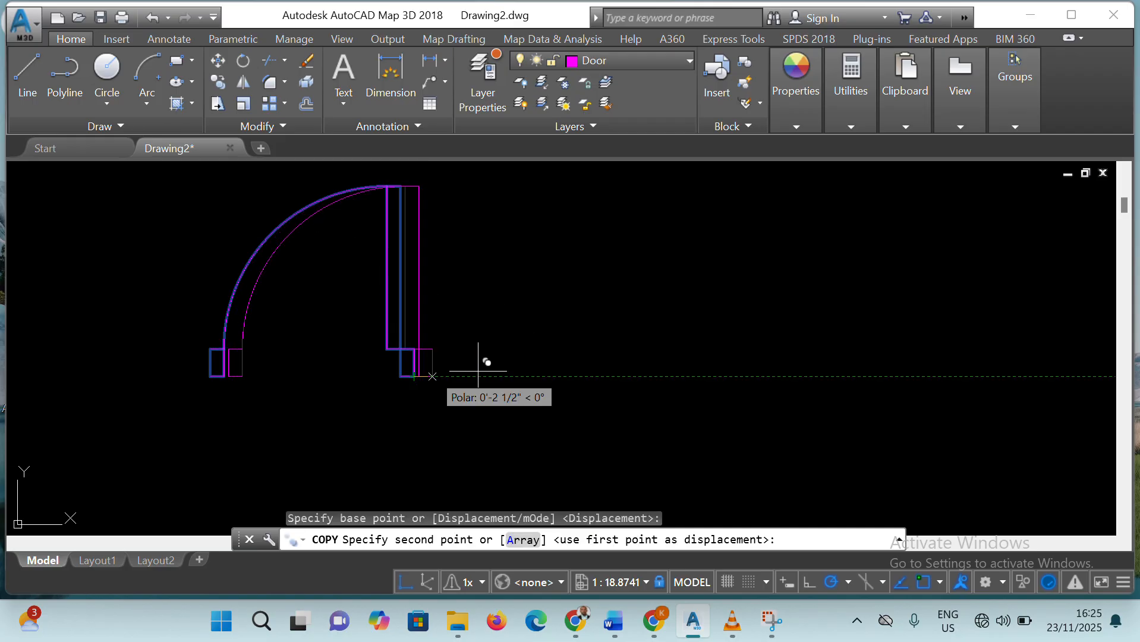
pyautogui.scroll(4, 674, 356)
pyautogui.scroll(-6, 738, 357)
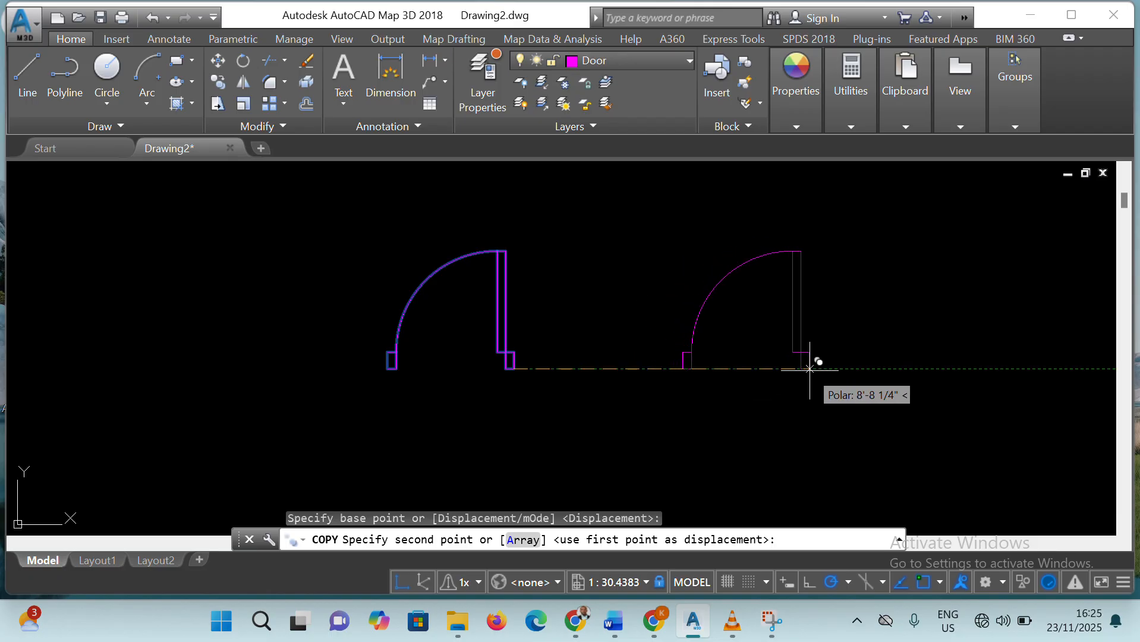
pyautogui.click(873, 369)
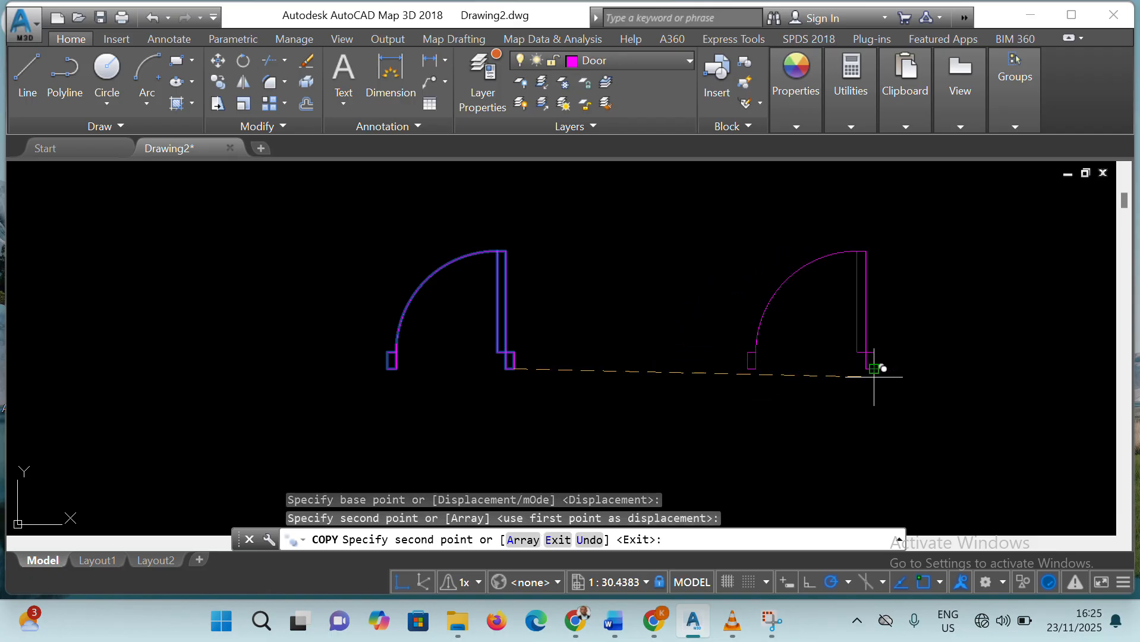
pyautogui.press('Escape')
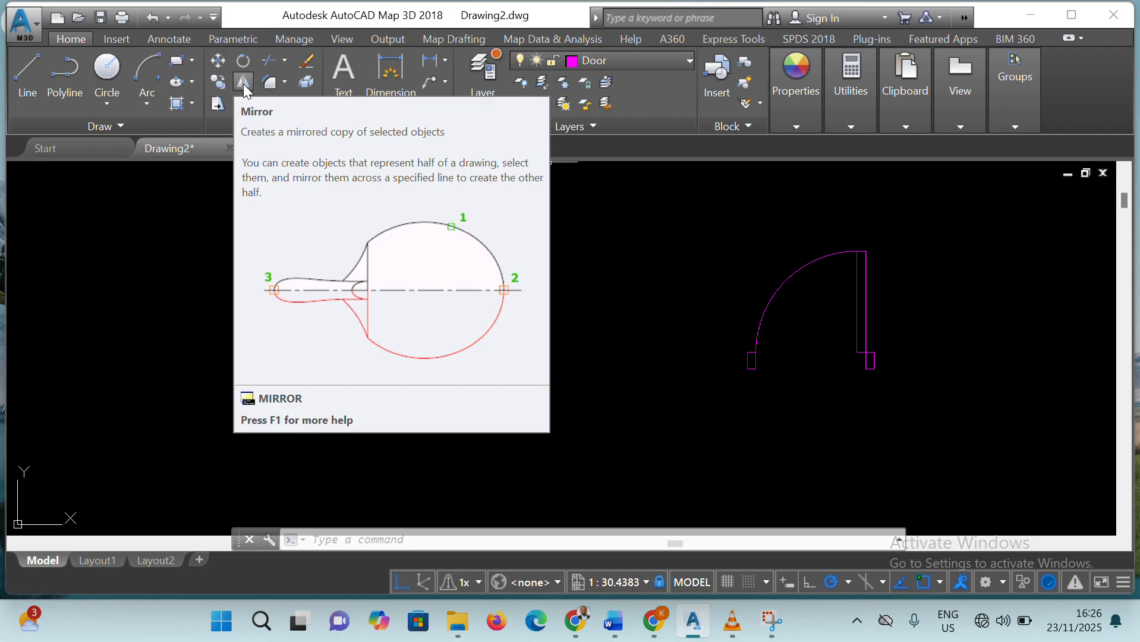
pyautogui.click(243, 83)
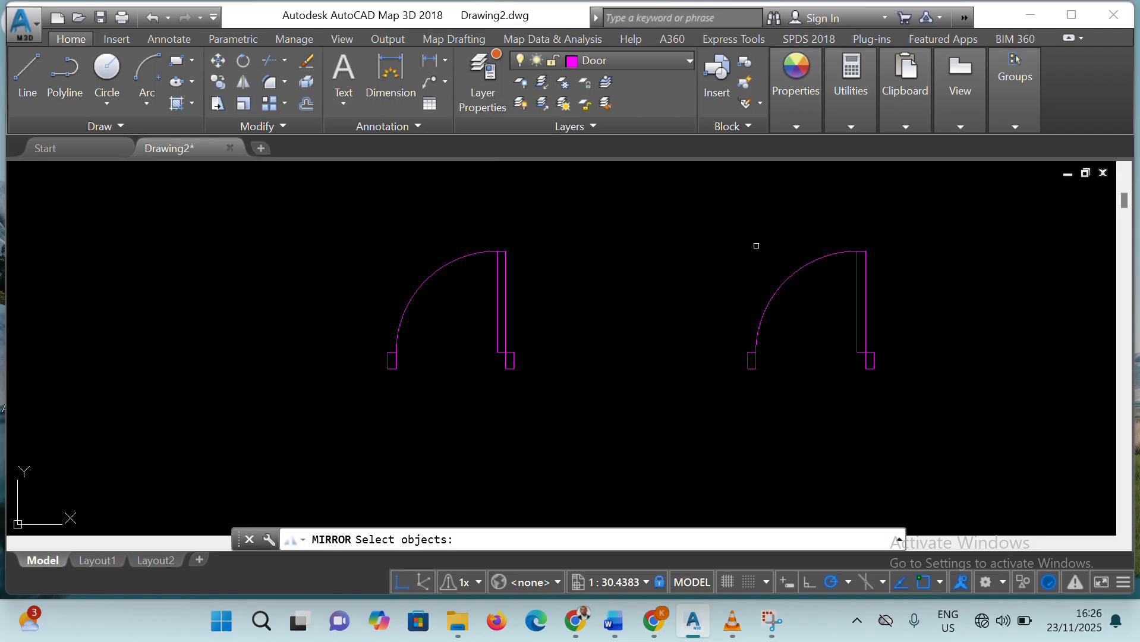
pyautogui.click(716, 222)
pyautogui.click(897, 399)
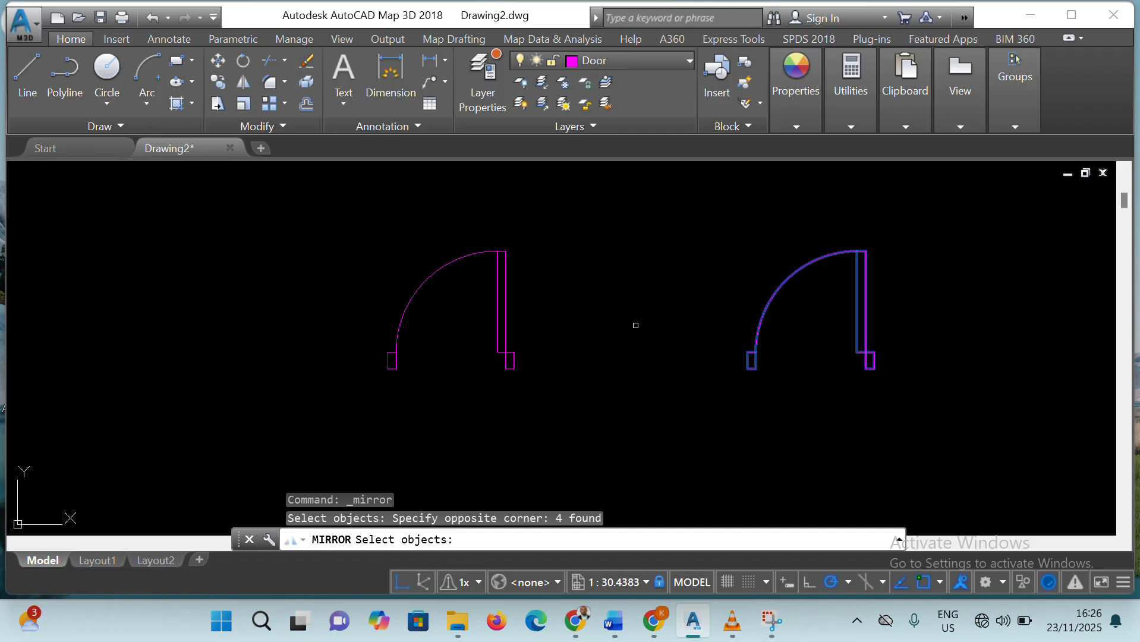
pyautogui.press('Return')
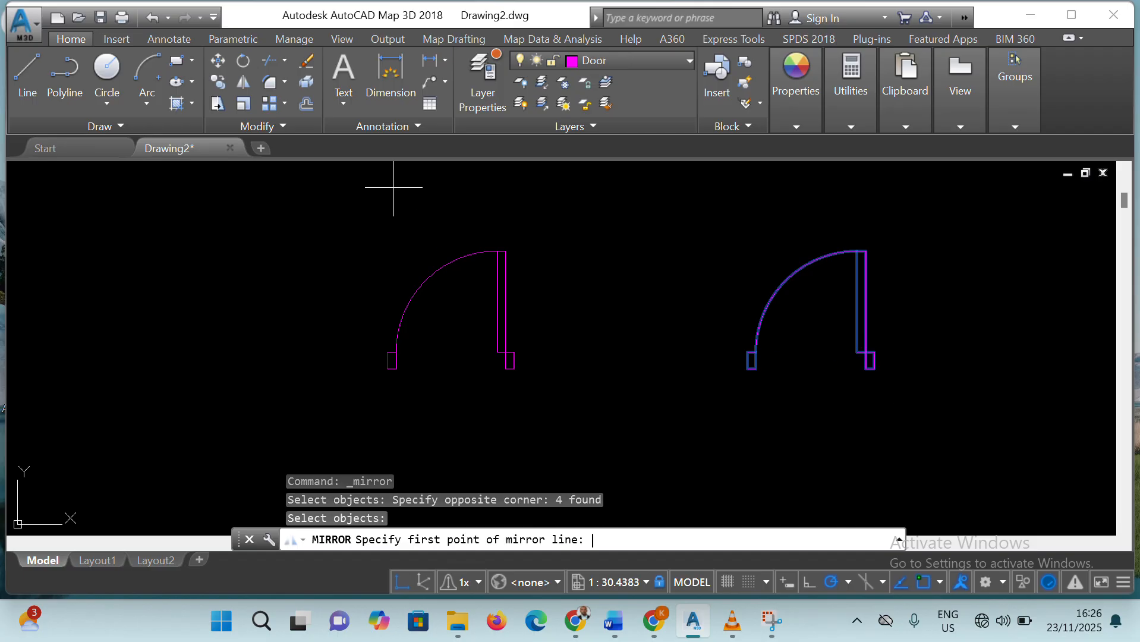
pyautogui.click(872, 369)
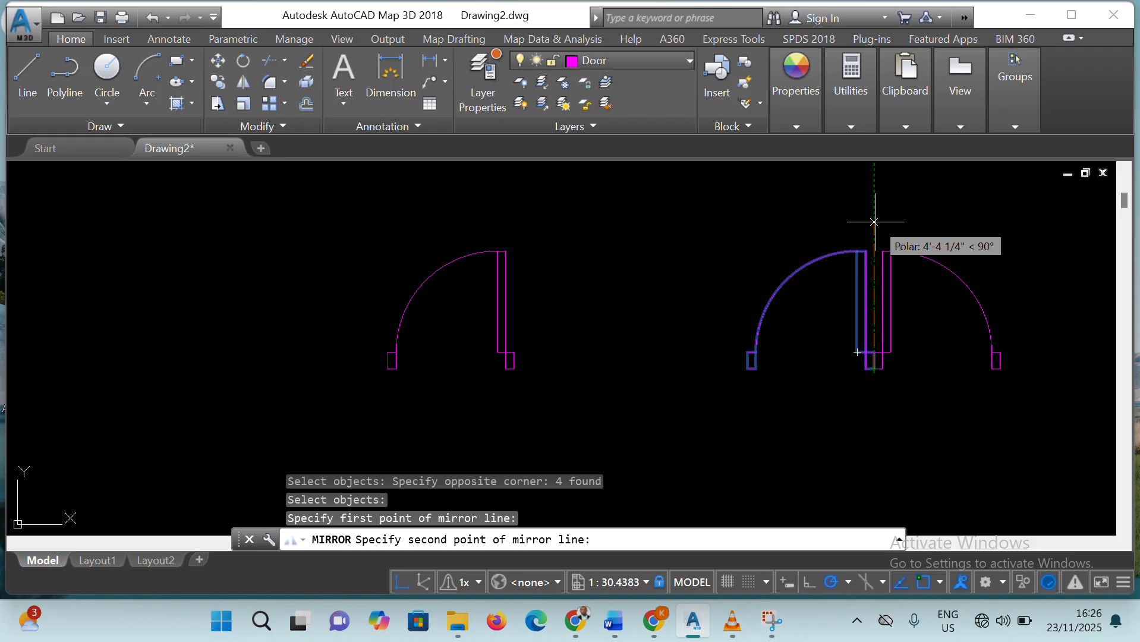
pyautogui.press('Escape')
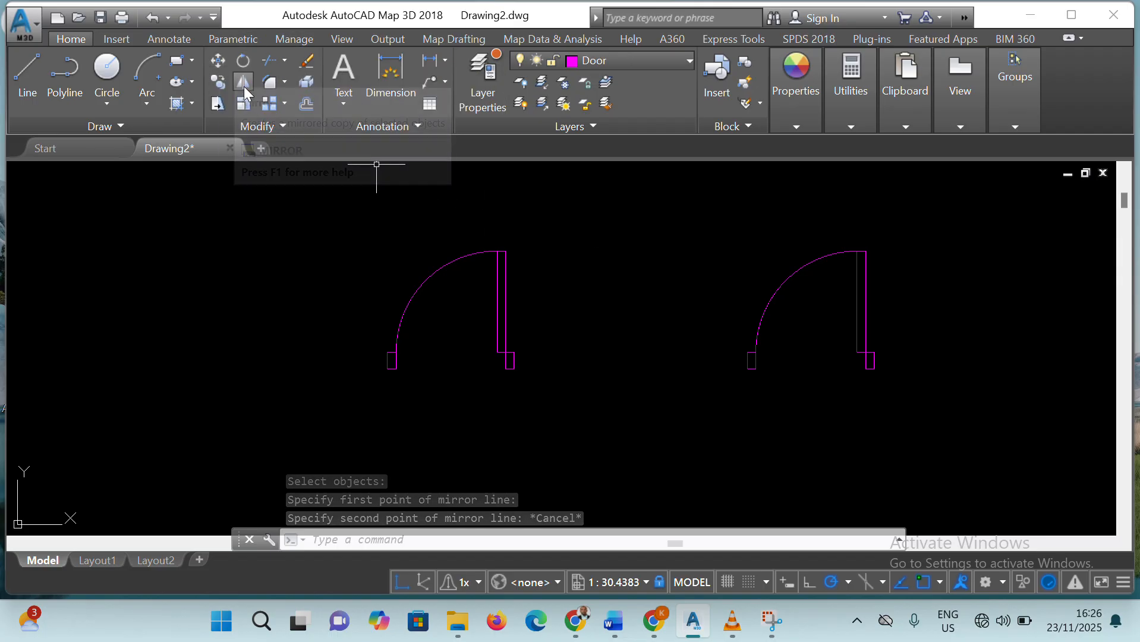
pyautogui.click(700, 209)
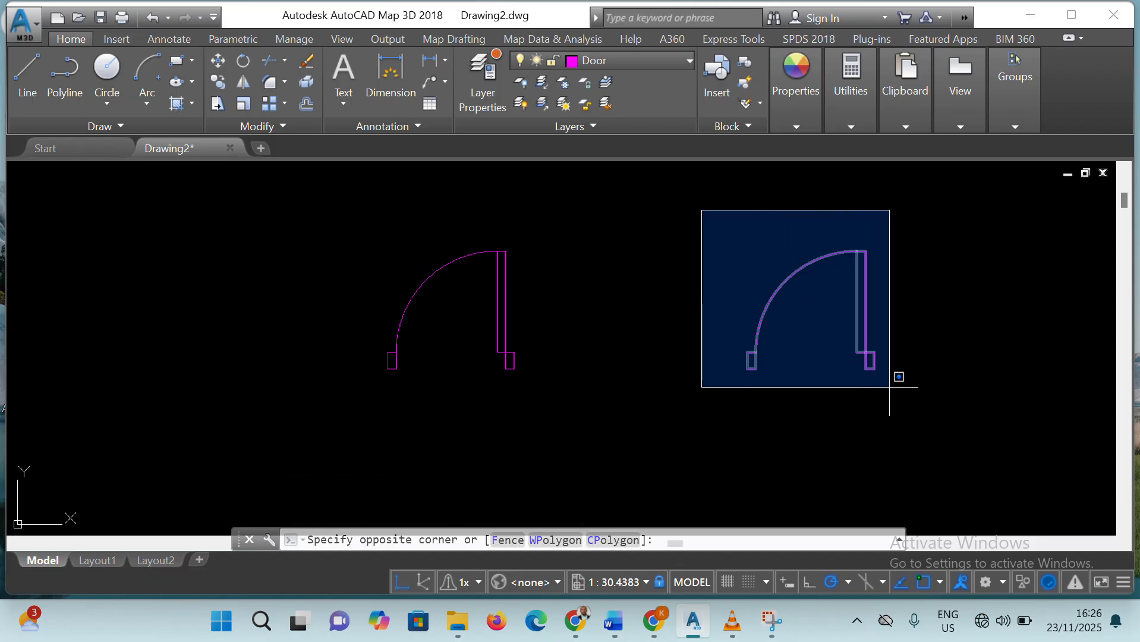
pyautogui.click(900, 407)
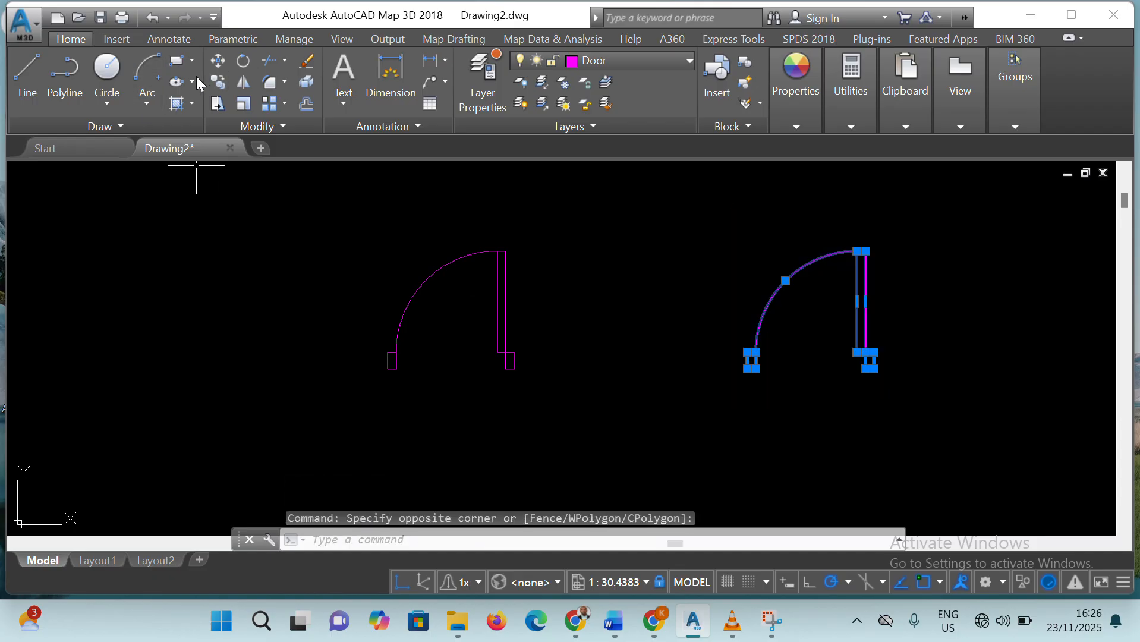
pyautogui.click(240, 82)
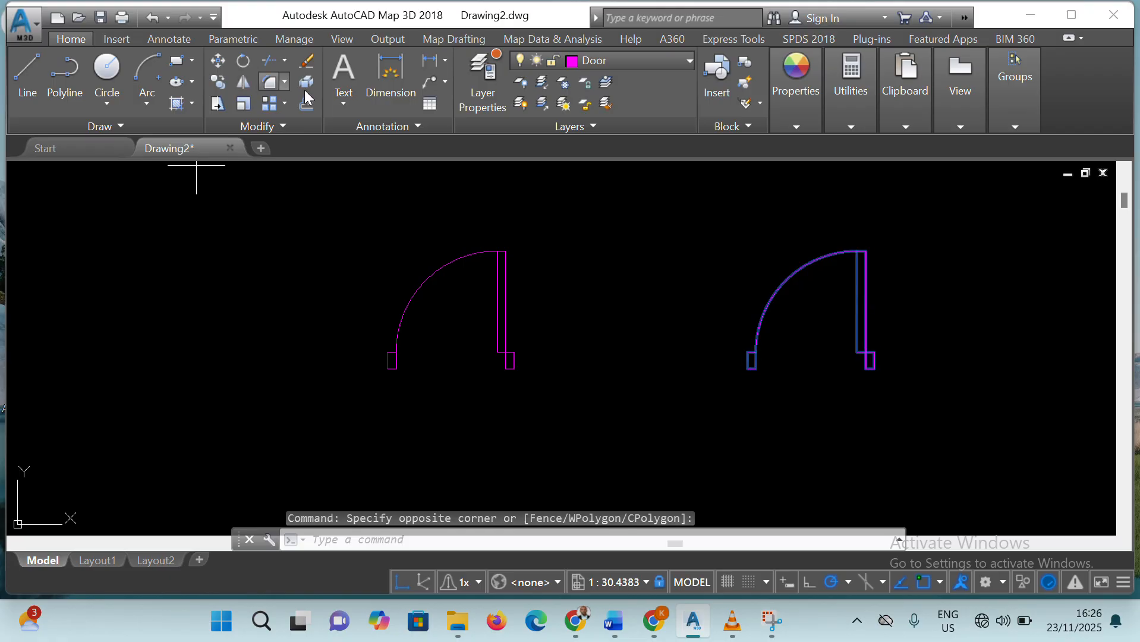
pyautogui.click(865, 368)
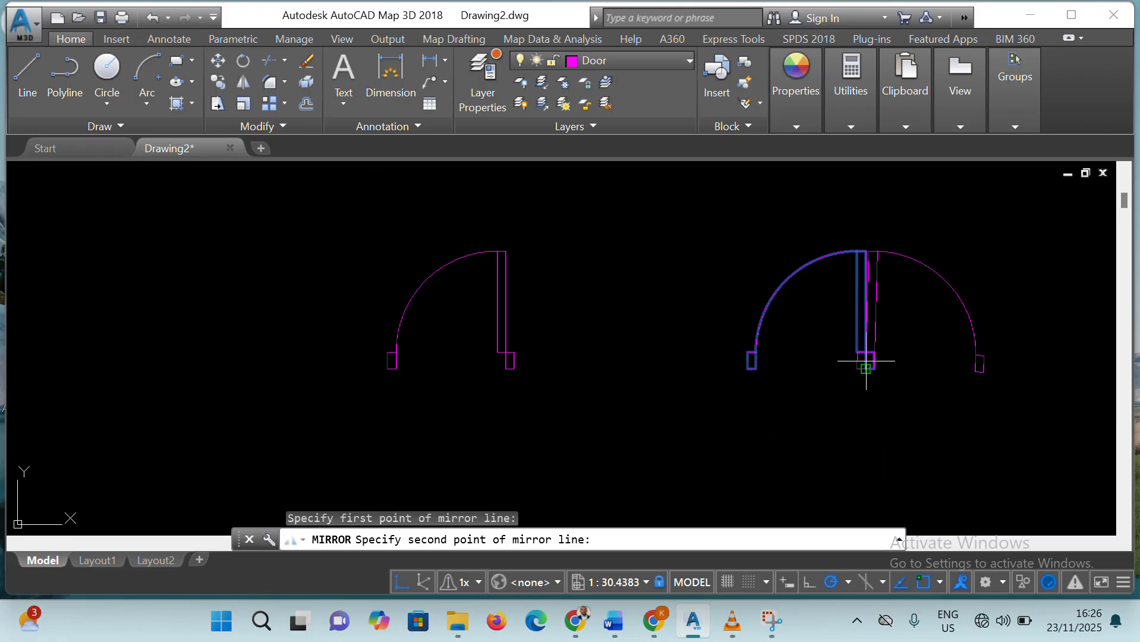
pyautogui.click(865, 295)
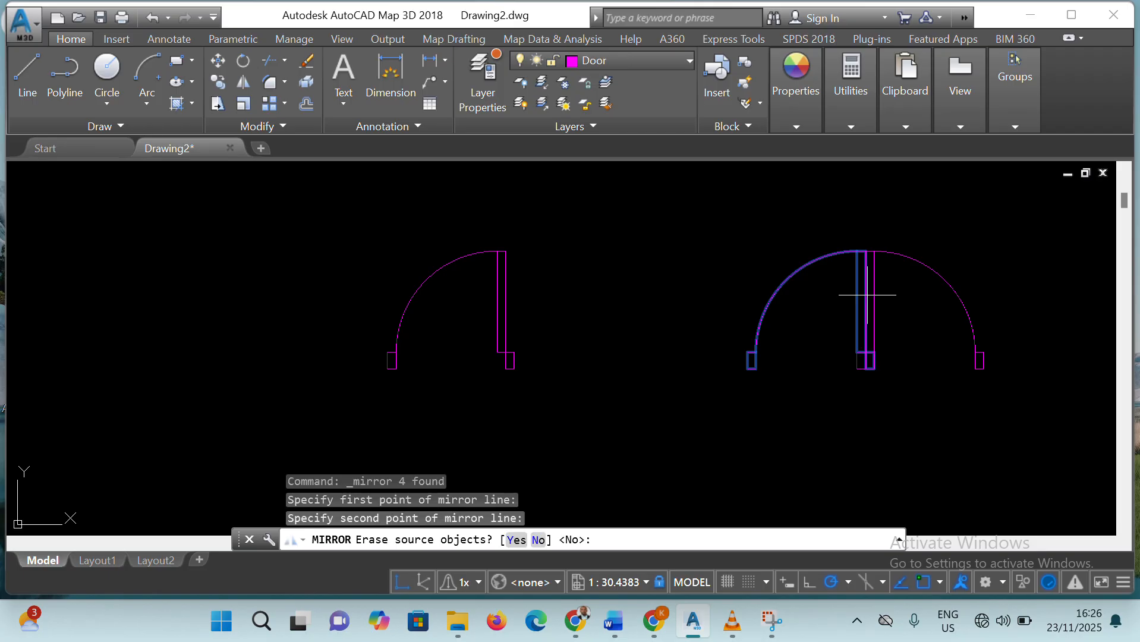
pyautogui.press('Escape')
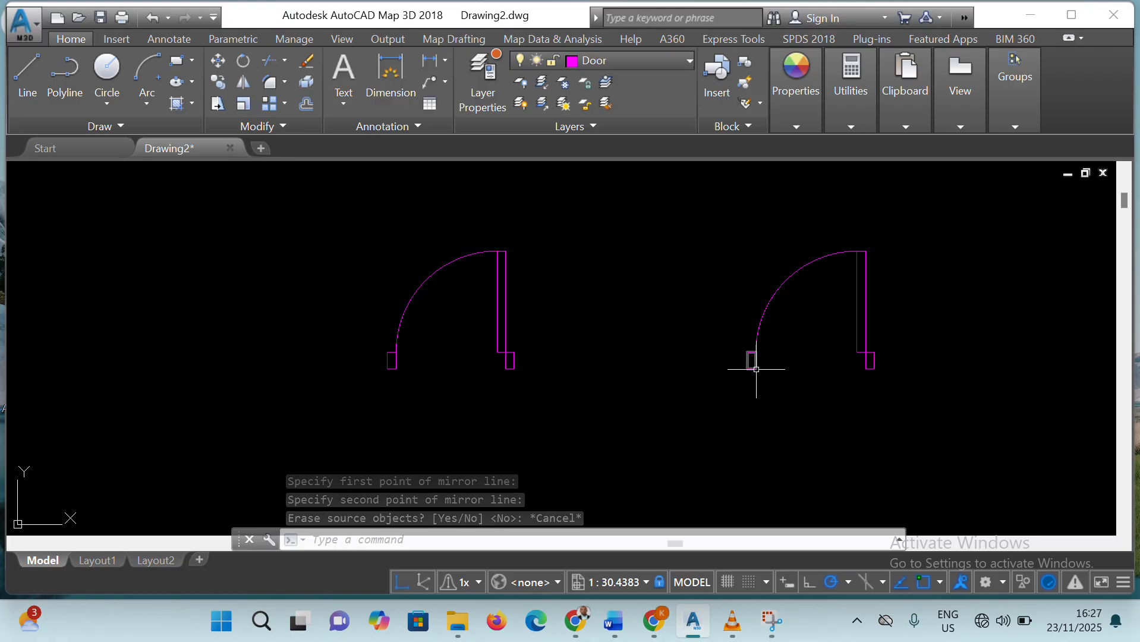
pyautogui.moveTo(755, 369)
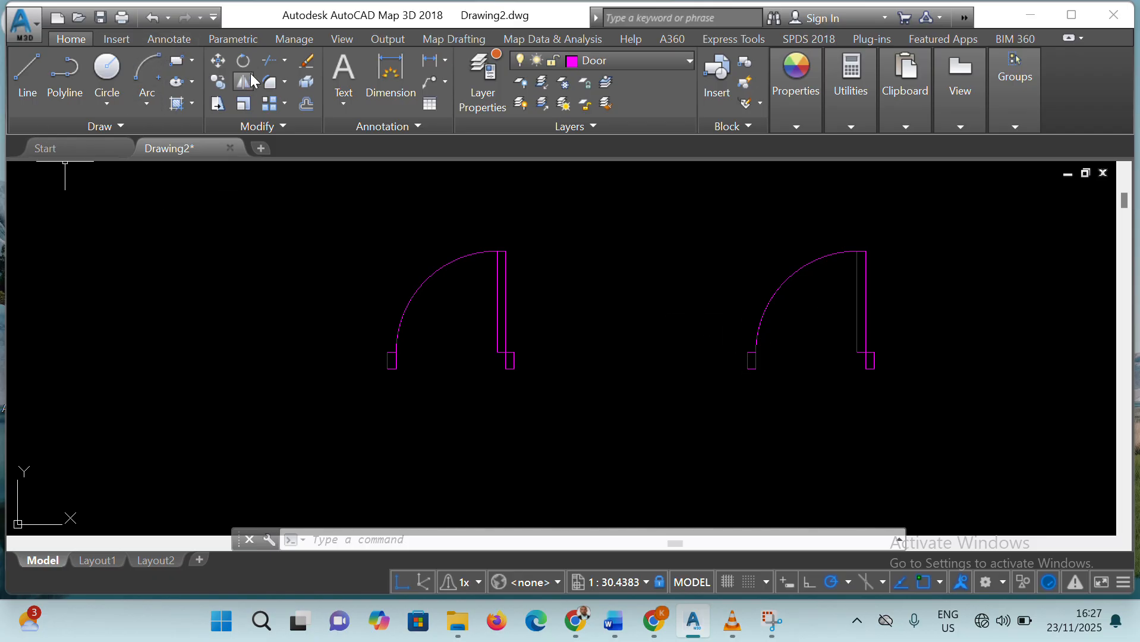
pyautogui.click(243, 82)
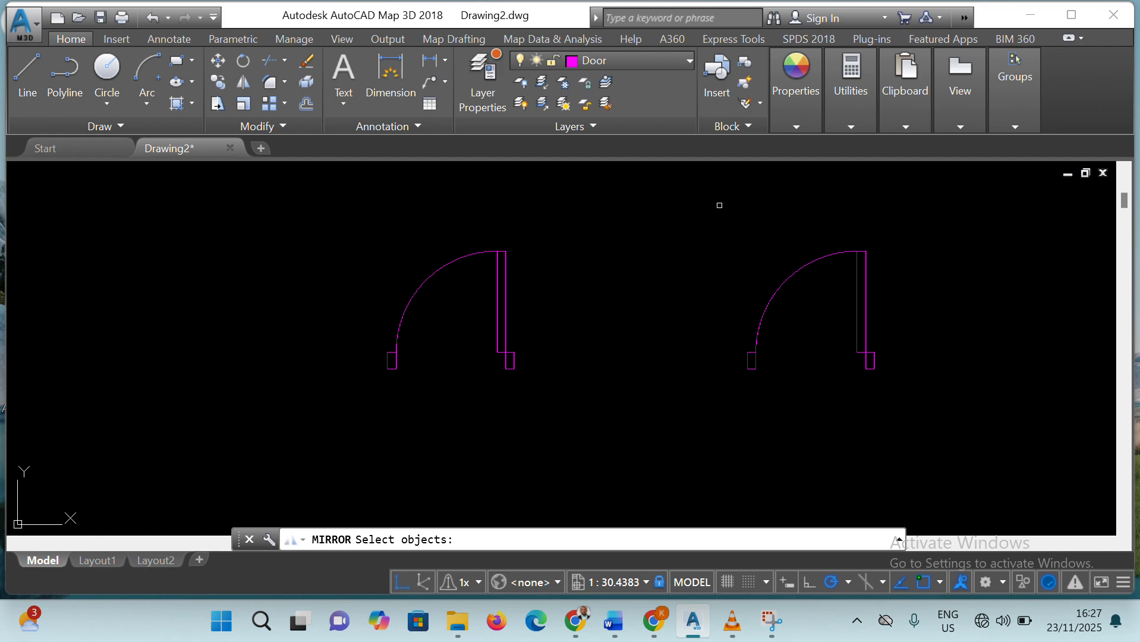
pyautogui.click(696, 201)
pyautogui.click(959, 418)
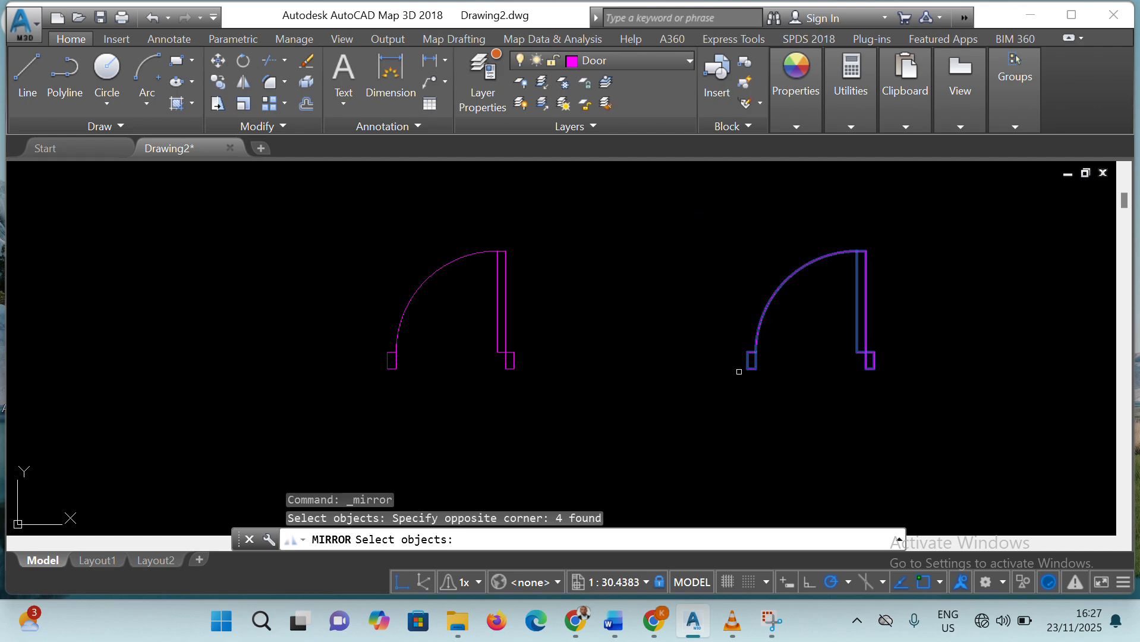
pyautogui.press('Return')
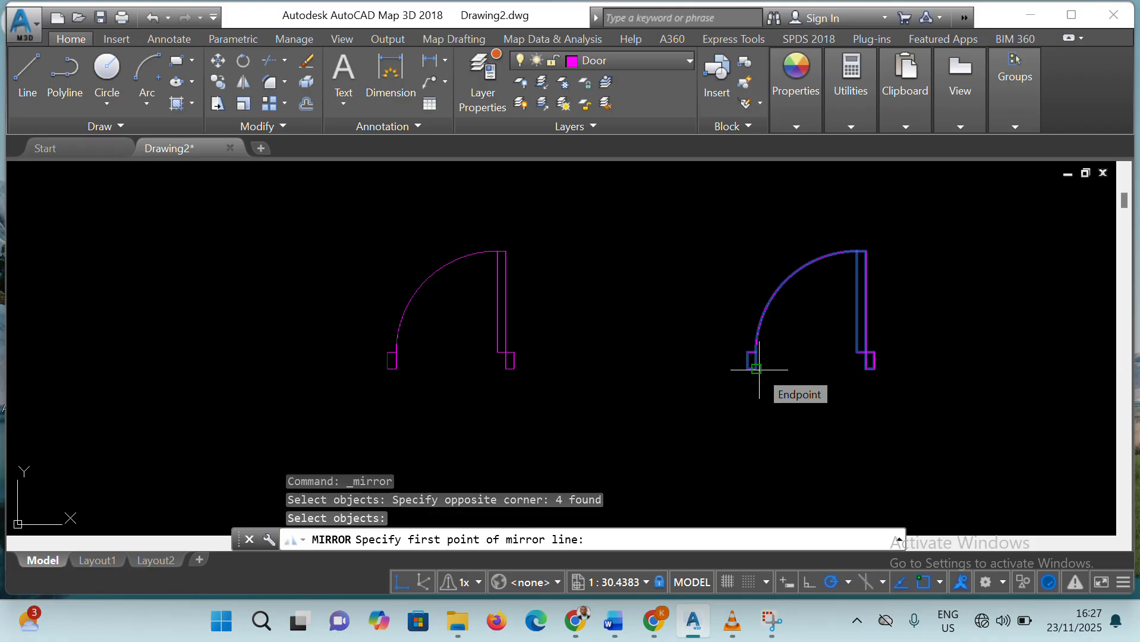
pyautogui.click(755, 368)
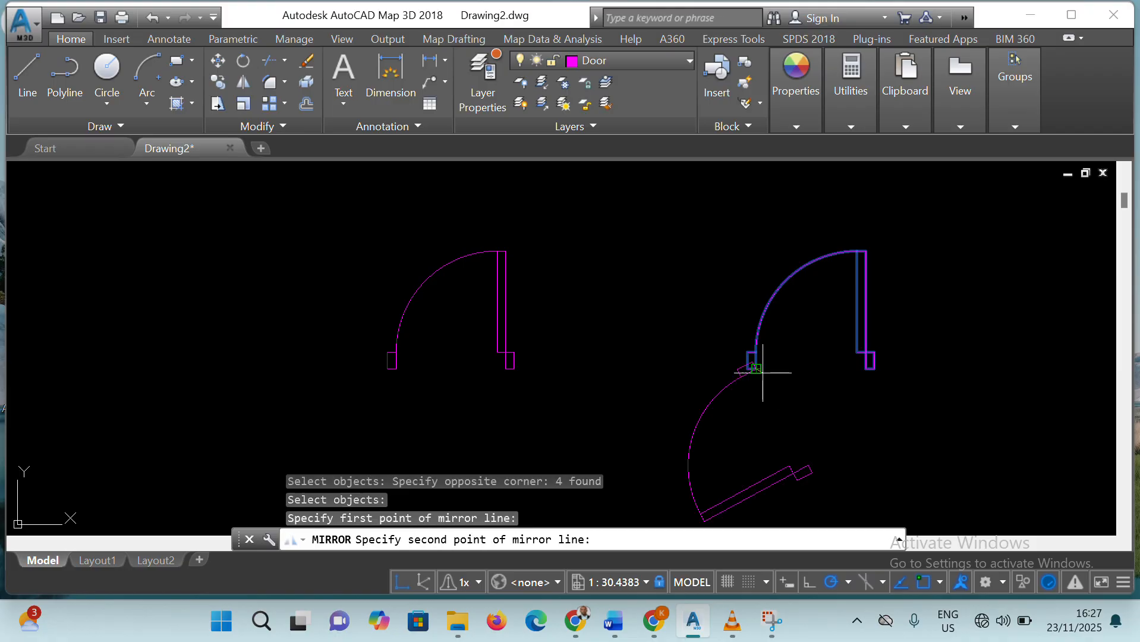
pyautogui.click(758, 298)
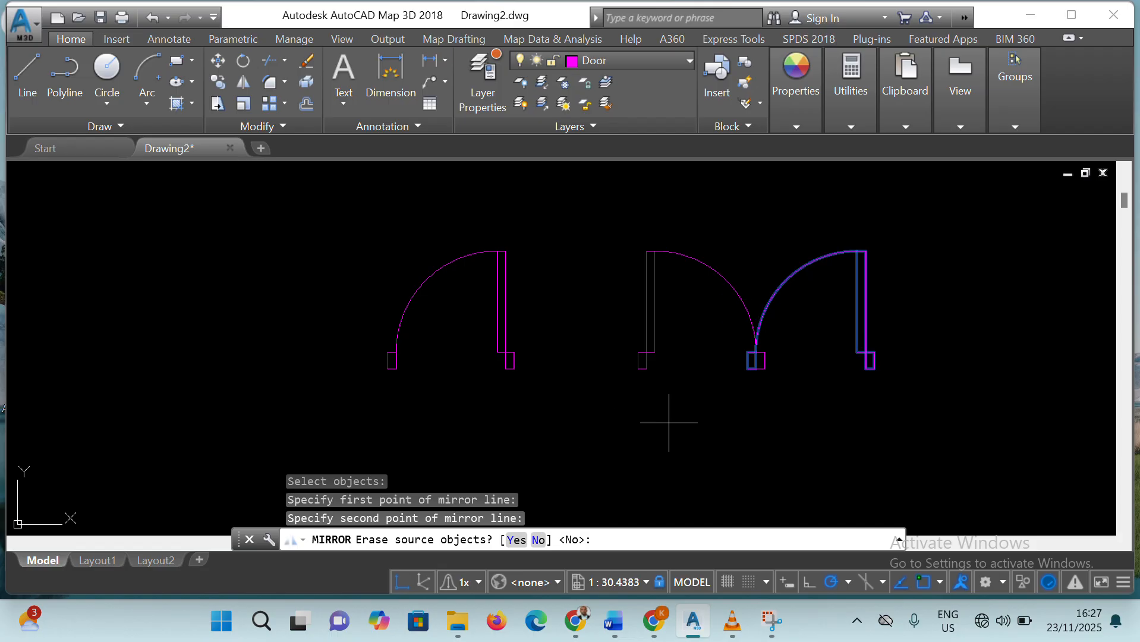
pyautogui.press('Escape')
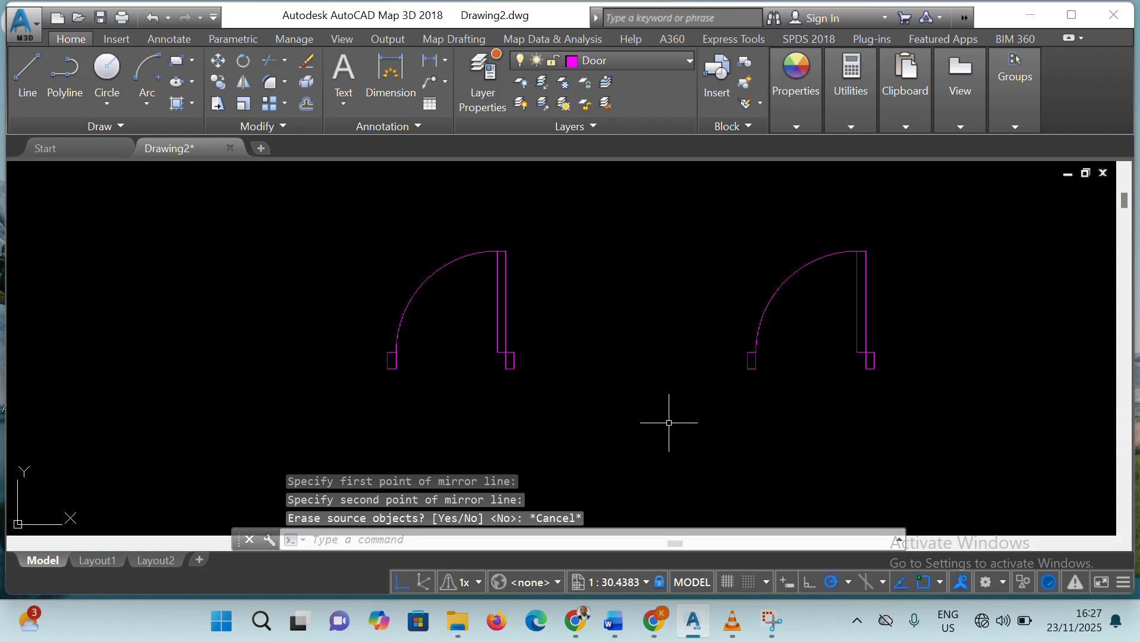
pyautogui.hotkey('ctrl', 'z')
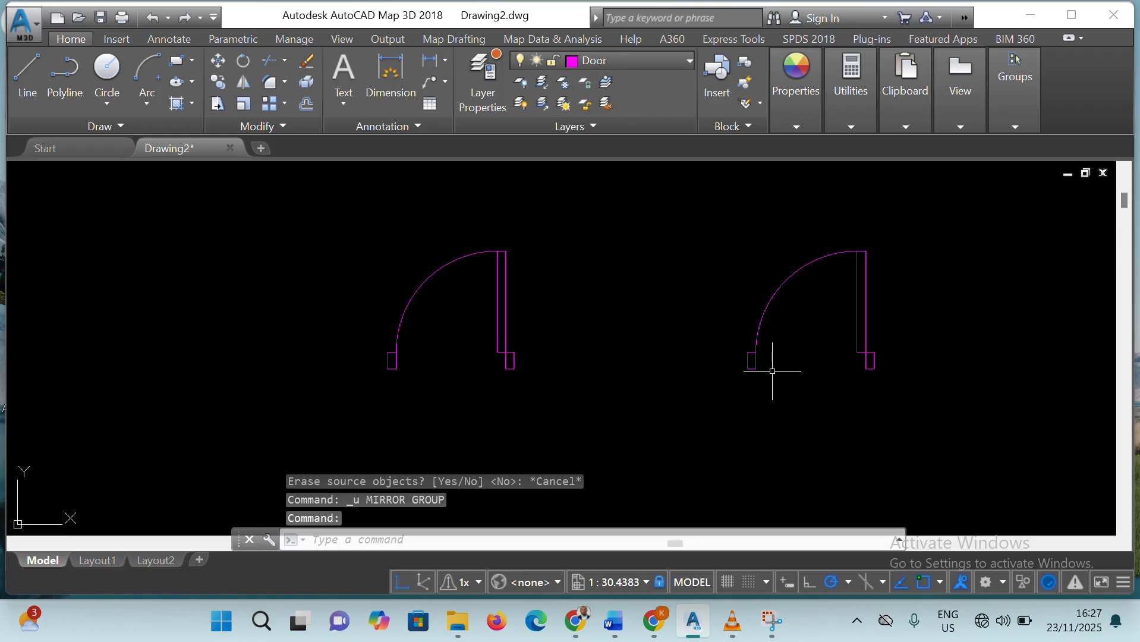
# Mirror the copied door symbol about a vertical line through its left jamb's lower-right corner, keeping the source objects
pyautogui.click(691, 218)
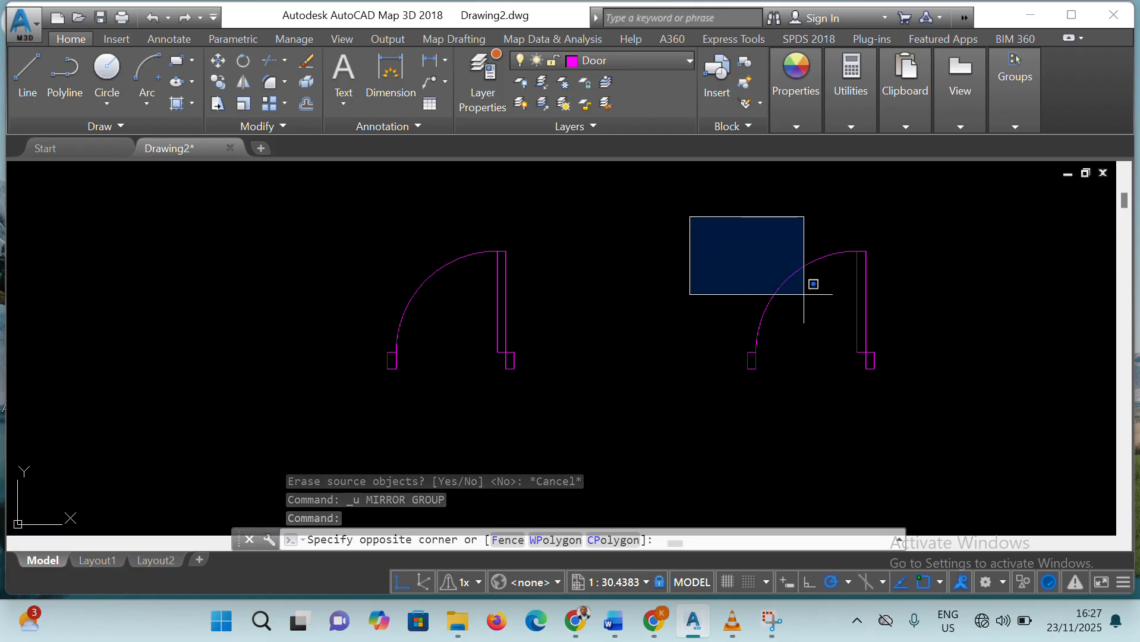
pyautogui.click(885, 396)
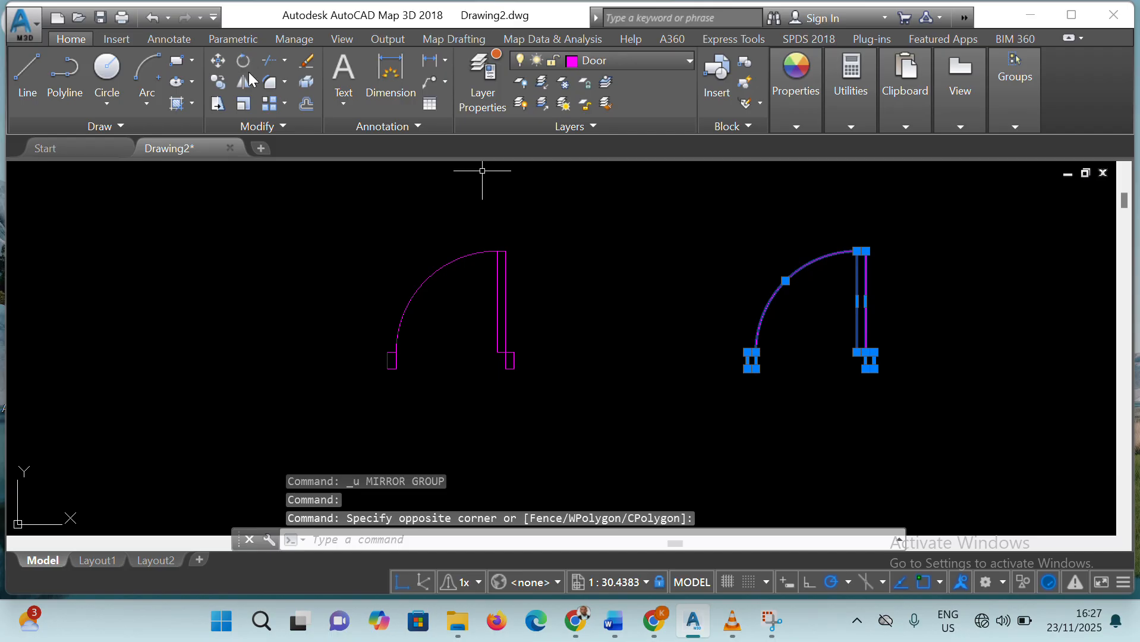
pyautogui.click(243, 82)
pyautogui.click(755, 368)
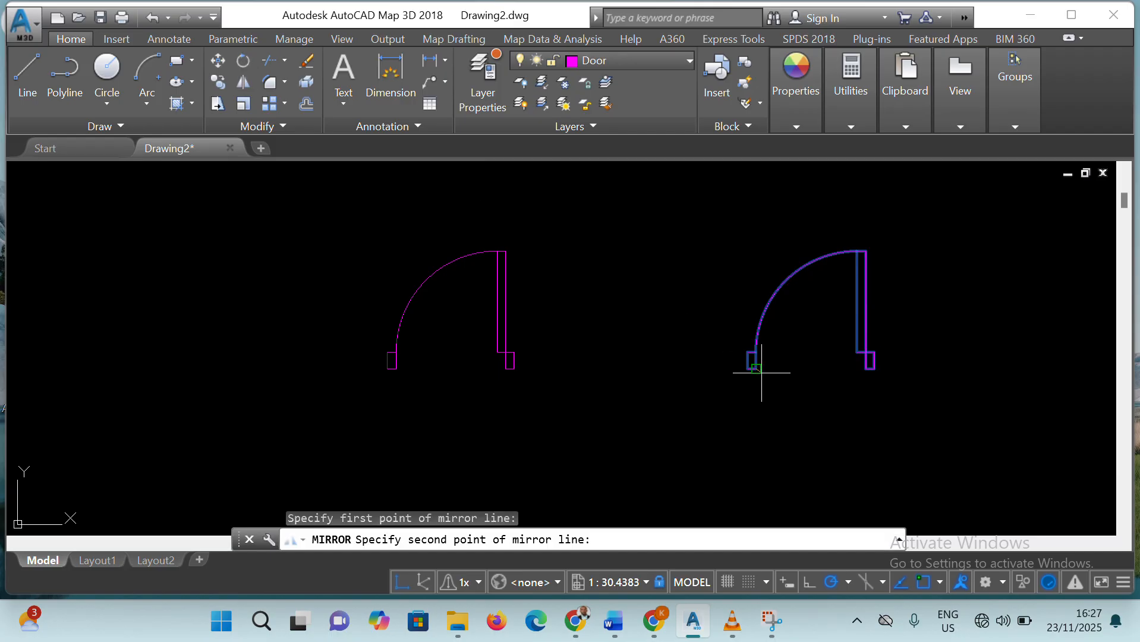
pyautogui.click(759, 292)
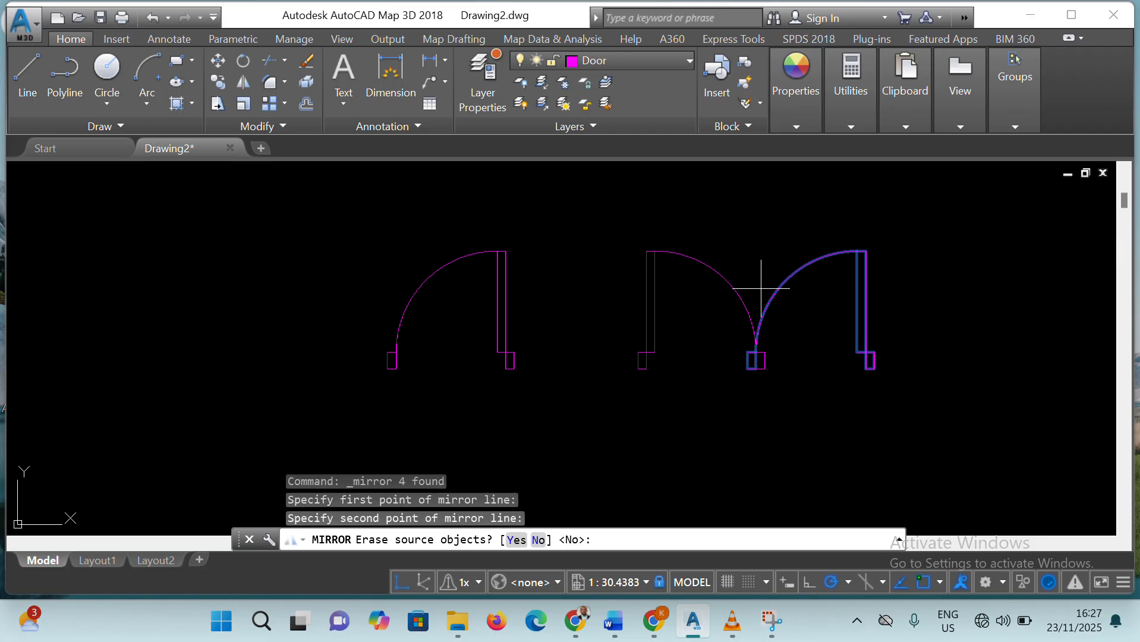
pyautogui.rightClick(786, 331)
pyautogui.click(830, 345)
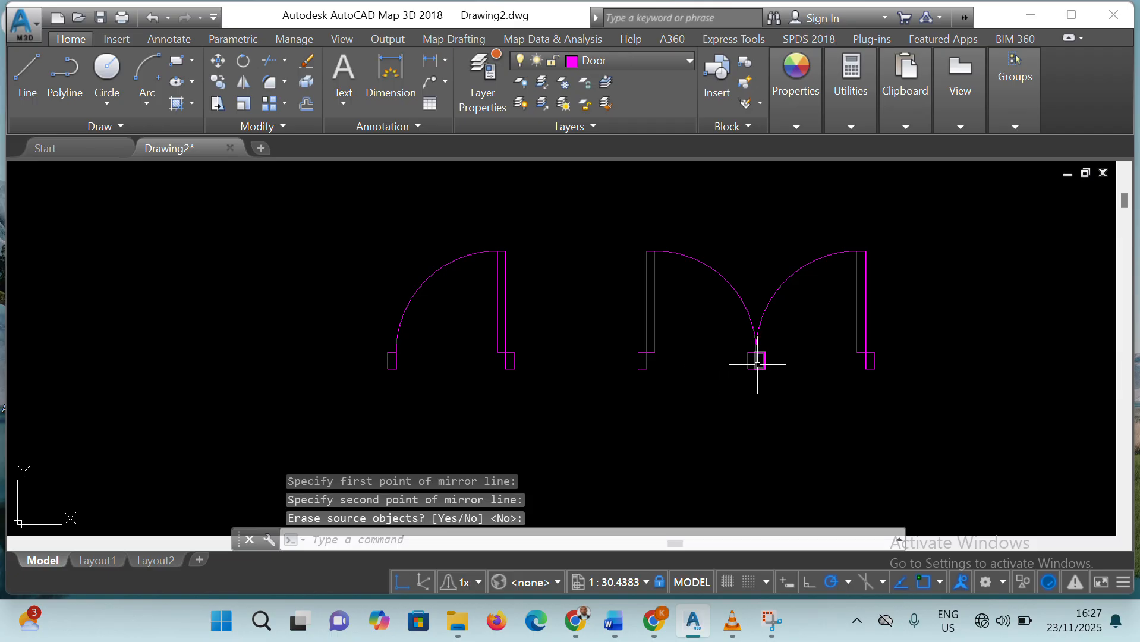
# Delete the two adjoining jamb rectangles in the middle of the mirrored pair to form a double door
pyautogui.rightClick(765, 359)
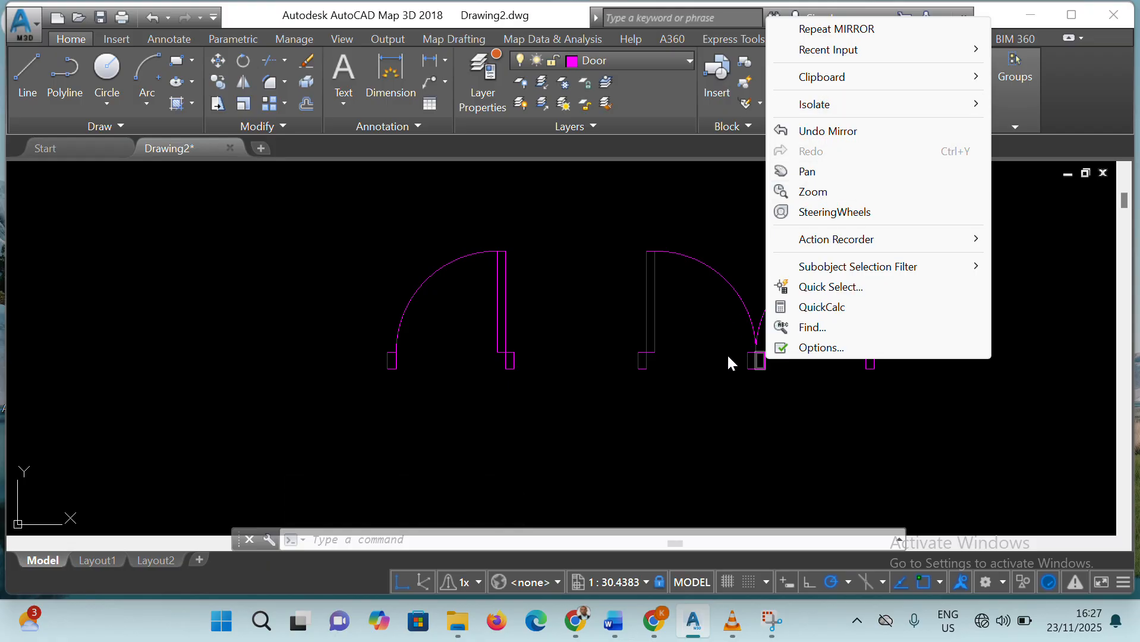
pyautogui.click(766, 358)
pyautogui.click(764, 374)
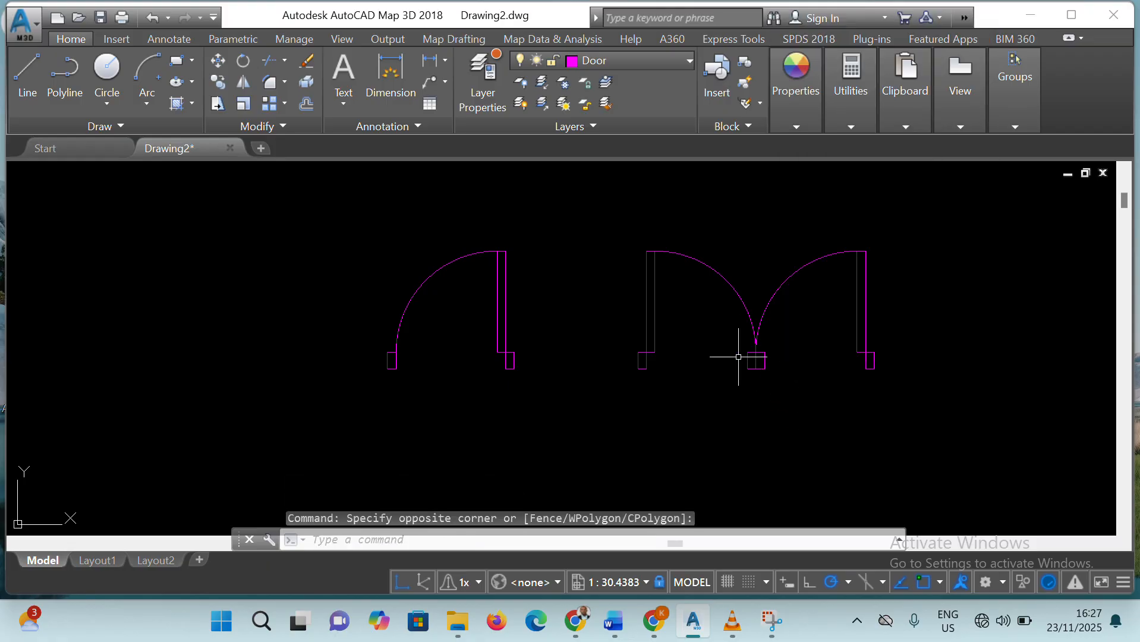
pyautogui.moveTo(738, 357); pyautogui.dragTo(803, 372)
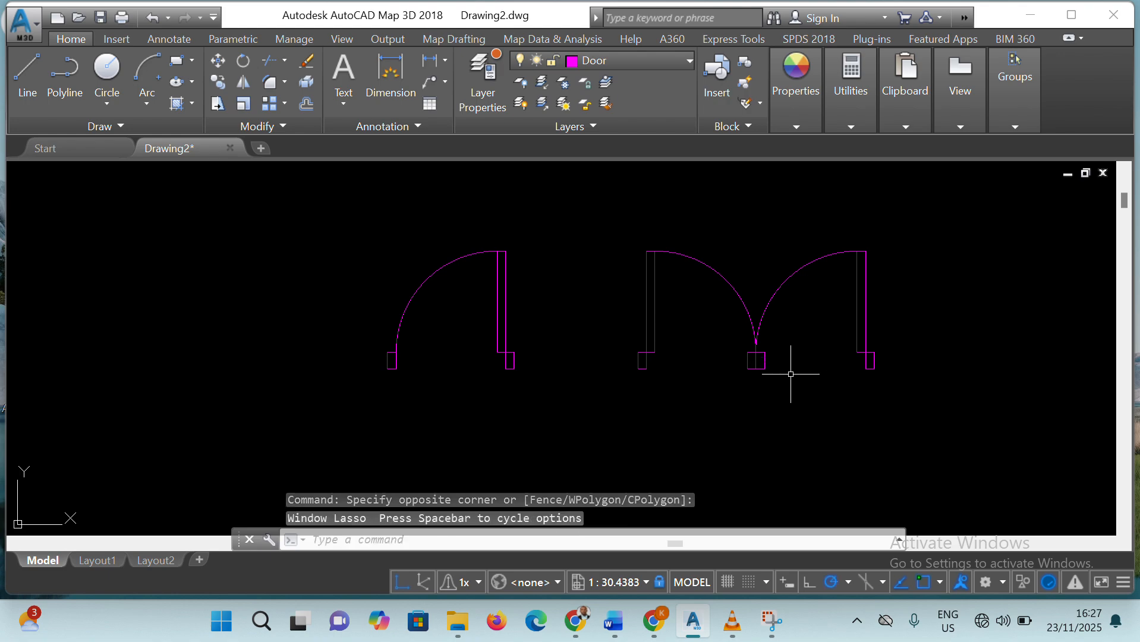
pyautogui.click(745, 353)
pyautogui.click(774, 373)
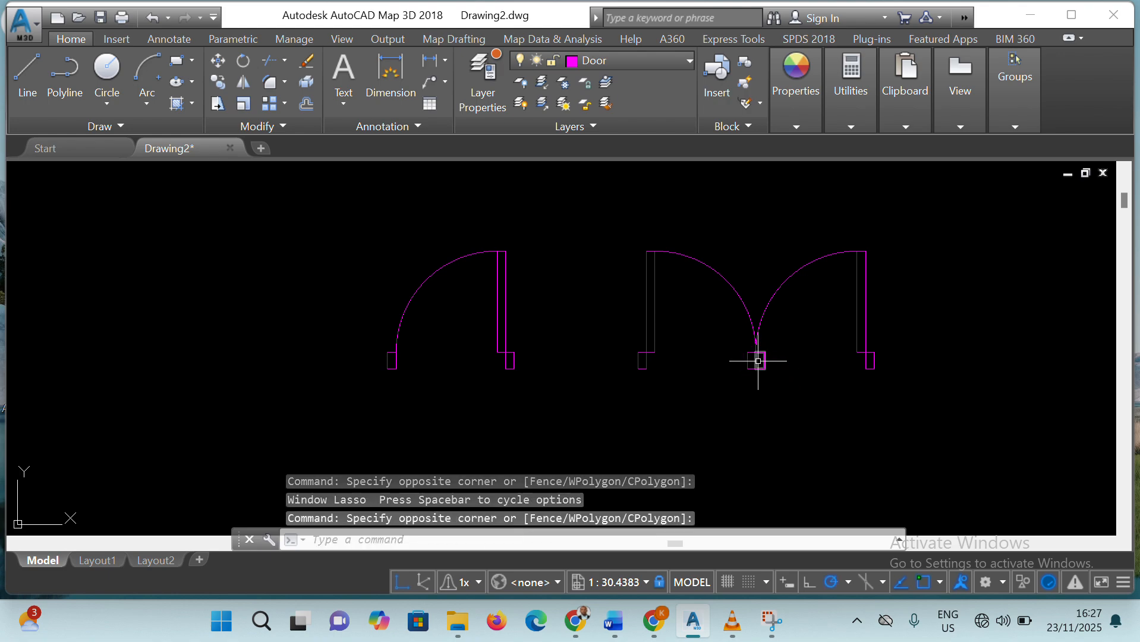
pyautogui.click(759, 361)
pyautogui.click(755, 368)
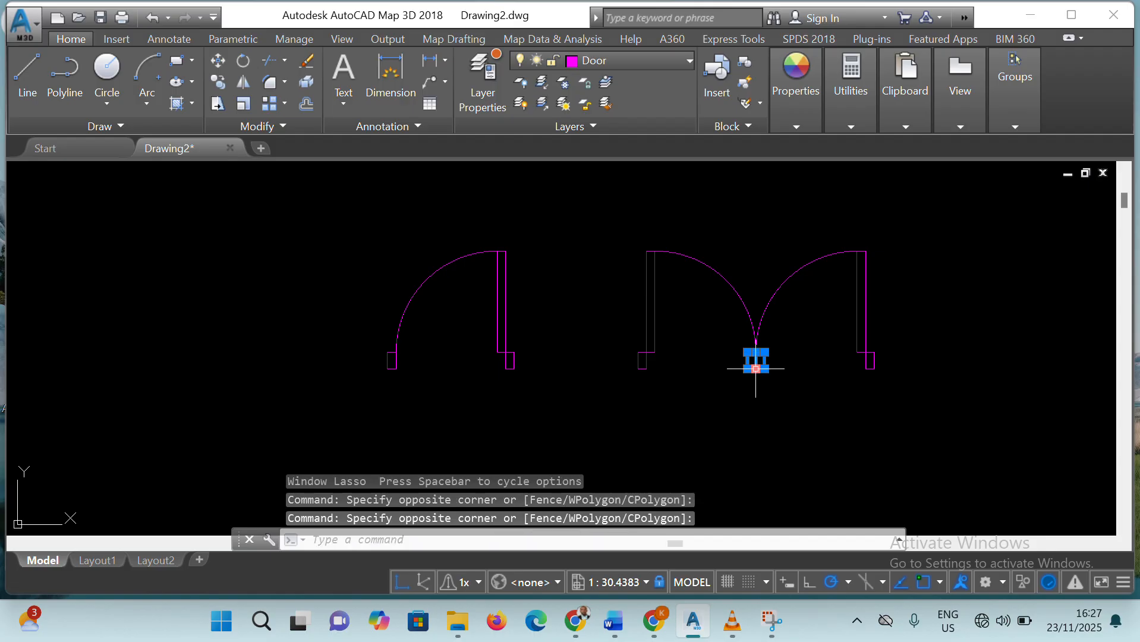
pyautogui.press('Delete')
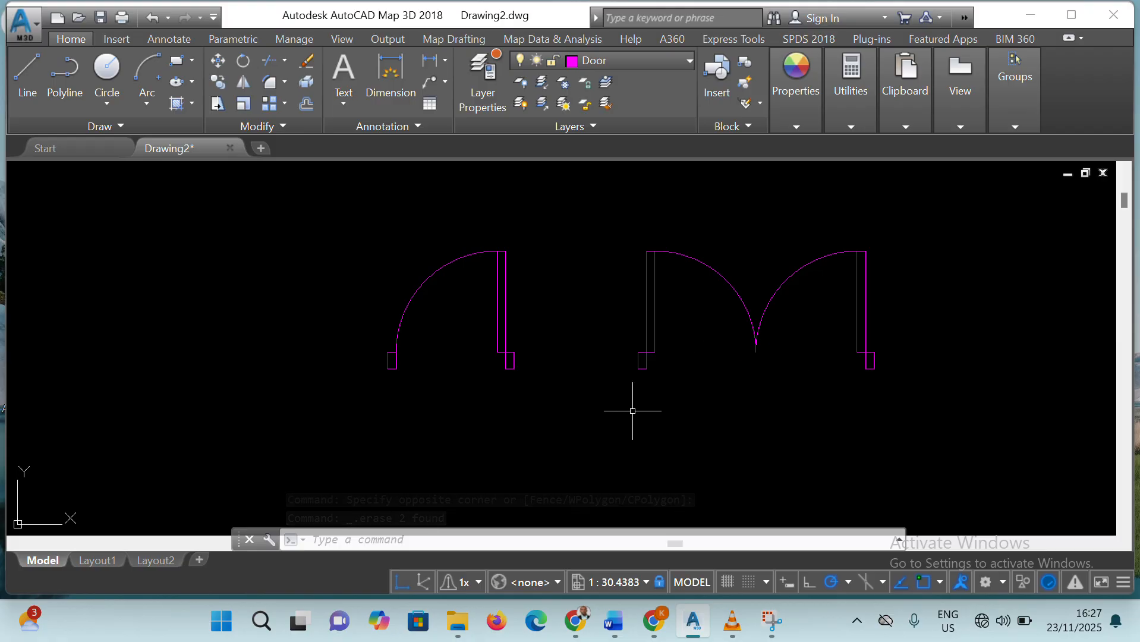
# Make Window the current layer
pyautogui.scroll(2, 908, 367)
pyautogui.scroll(-8, 774, 344)
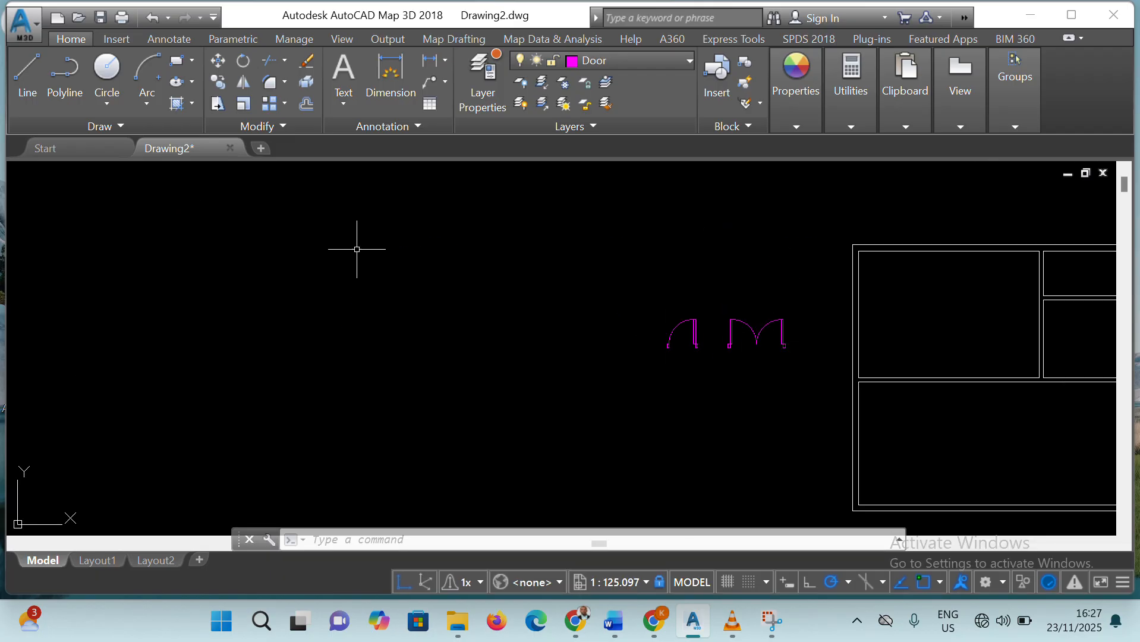
pyautogui.click(688, 60)
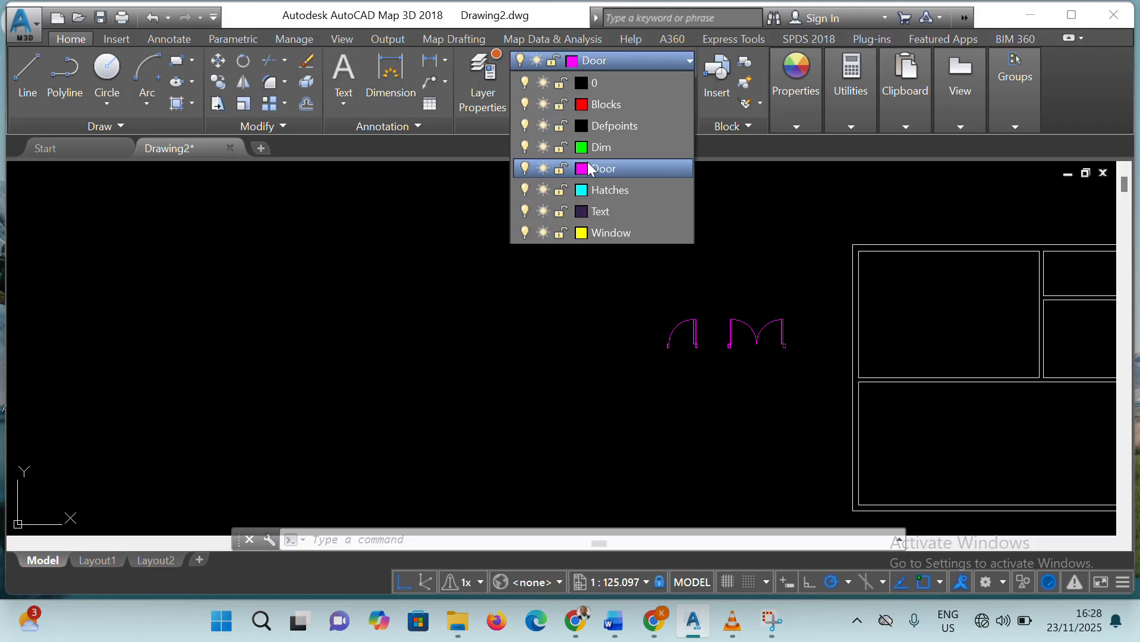
pyautogui.click(608, 233)
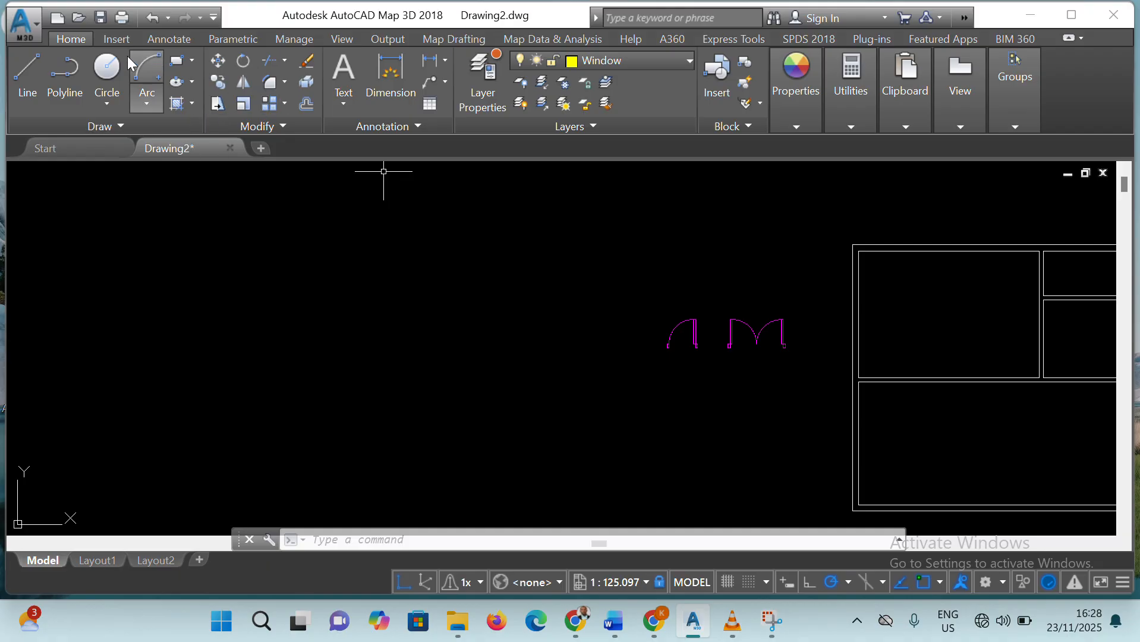
# Draw a 5' by 6" window rectangle in the empty space well to the left of the door symbols
pyautogui.click(173, 62)
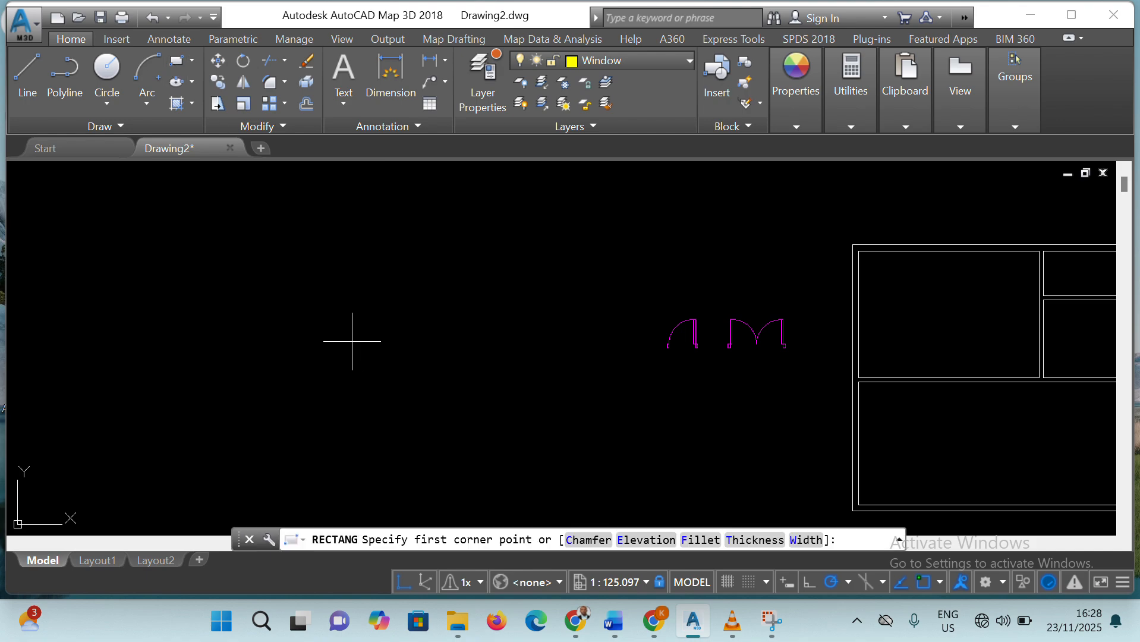
pyautogui.click(322, 360)
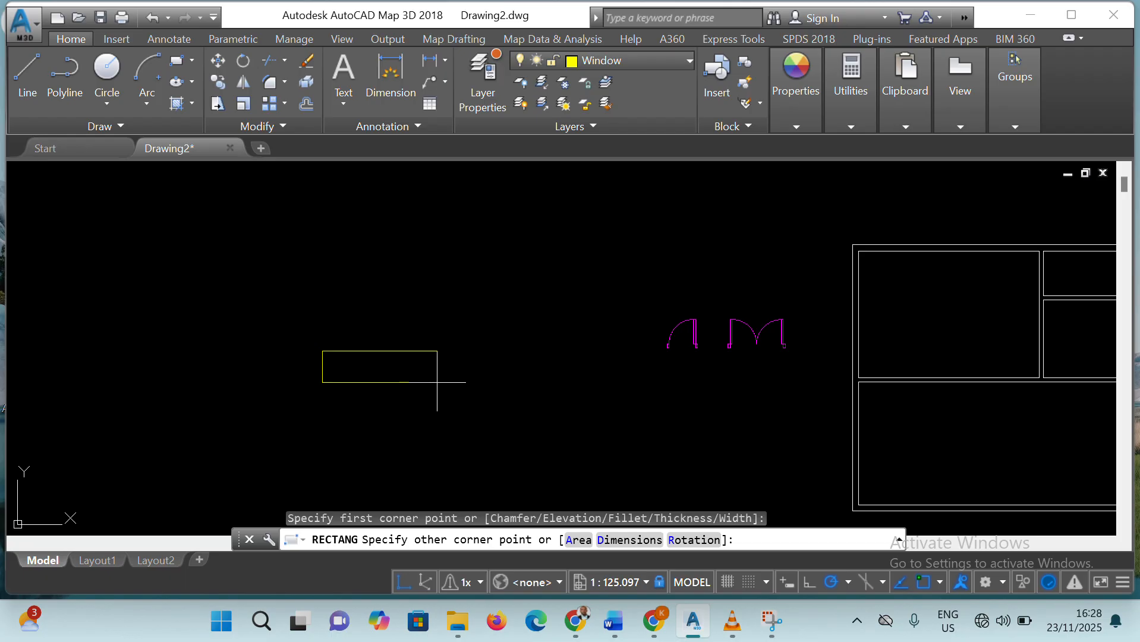
pyautogui.keyDown('shift'); pyautogui.rightClick(436, 382); pyautogui.keyUp('shift')
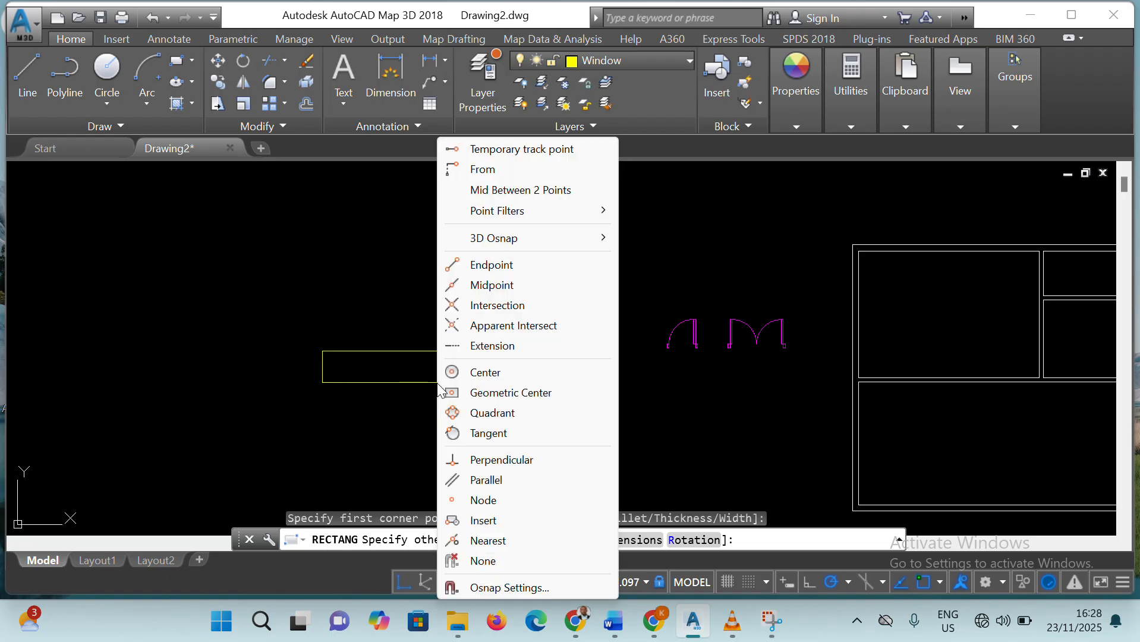
pyautogui.press('Escape')
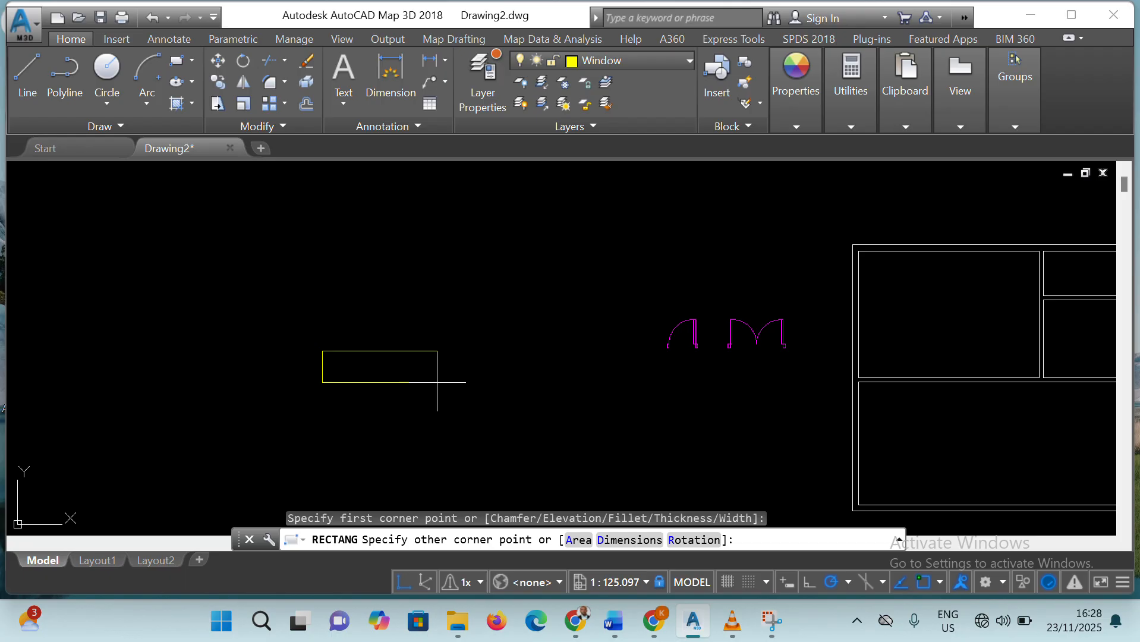
pyautogui.write('@')
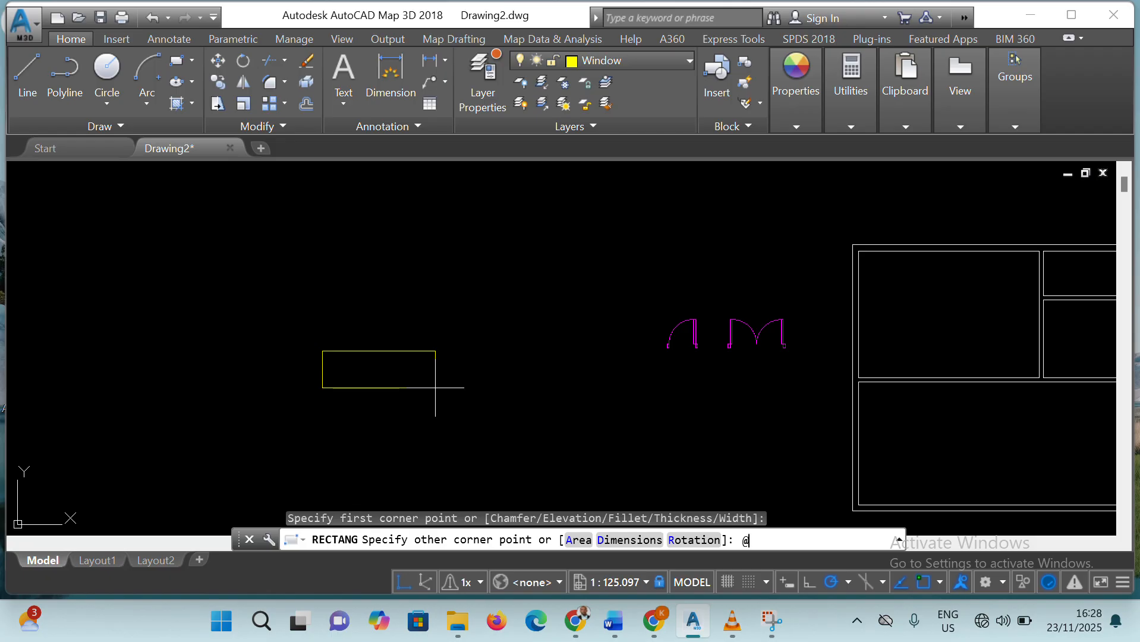
pyautogui.write('5')
pyautogui.write(',6"')
pyautogui.press('Return')
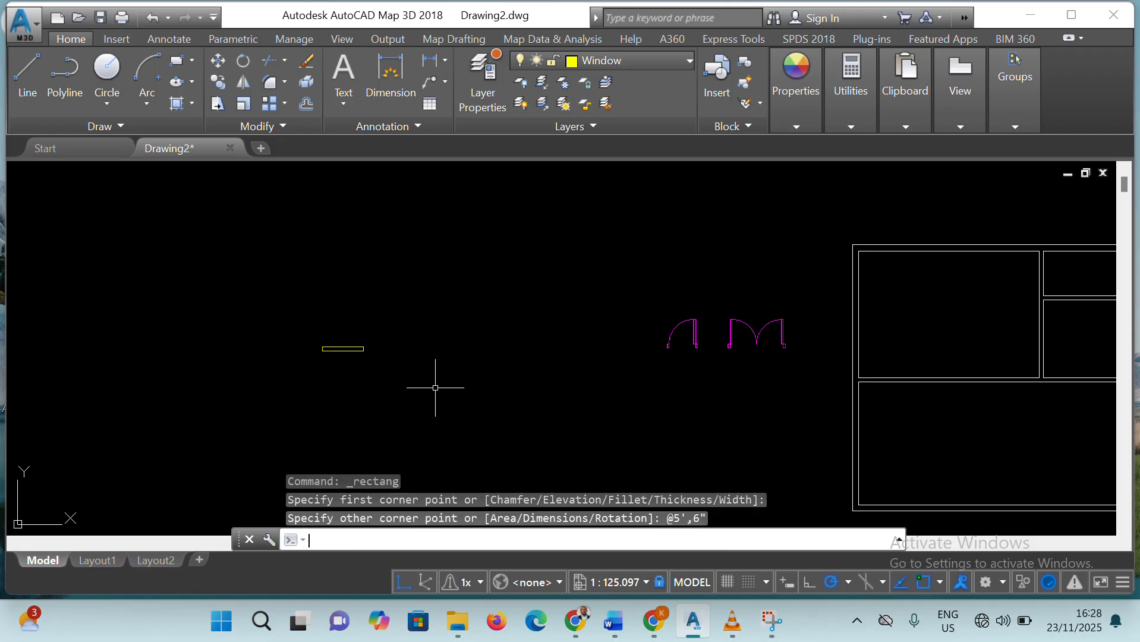
pyautogui.click(407, 347)
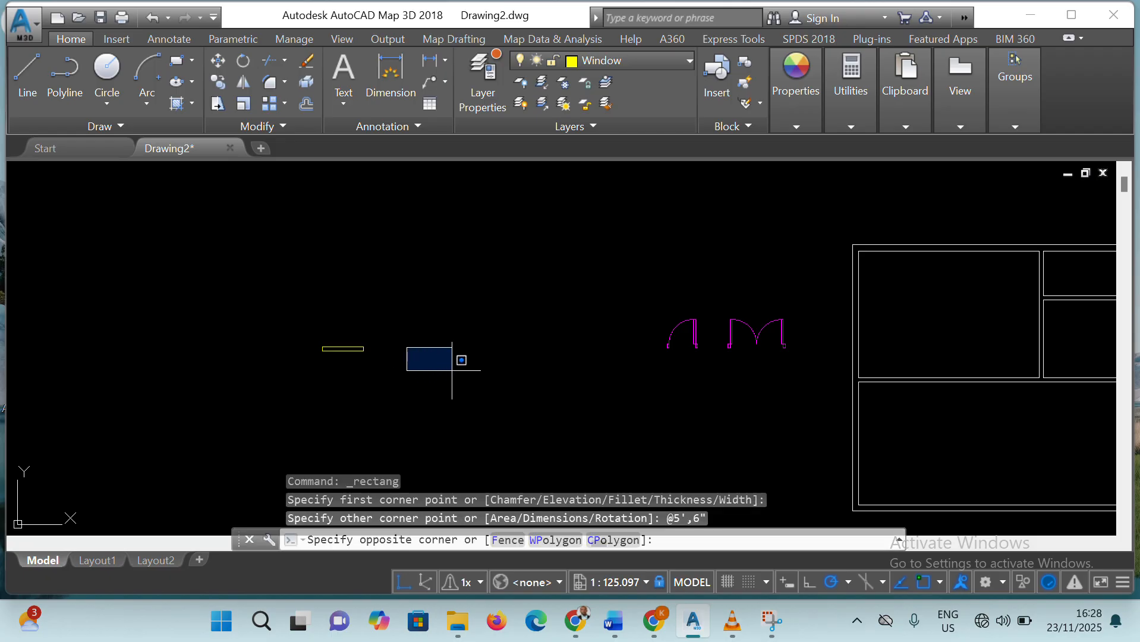
pyautogui.click(473, 423)
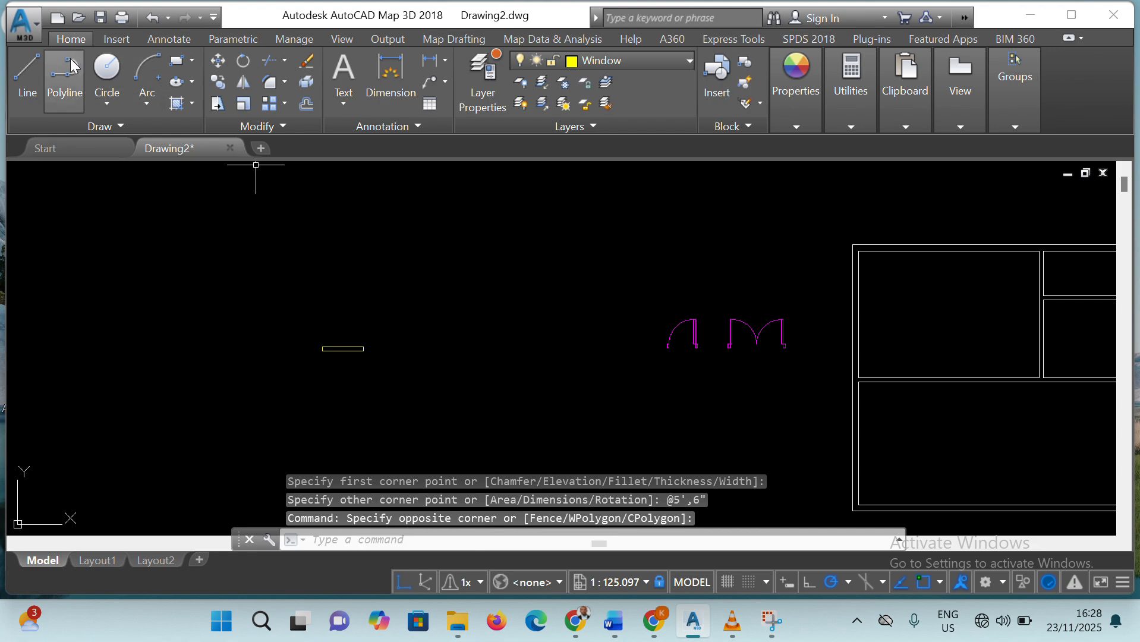
# Draw a 6' by 9" window rectangle in the empty space just right of the 5' by 6" one
pyautogui.click(177, 66)
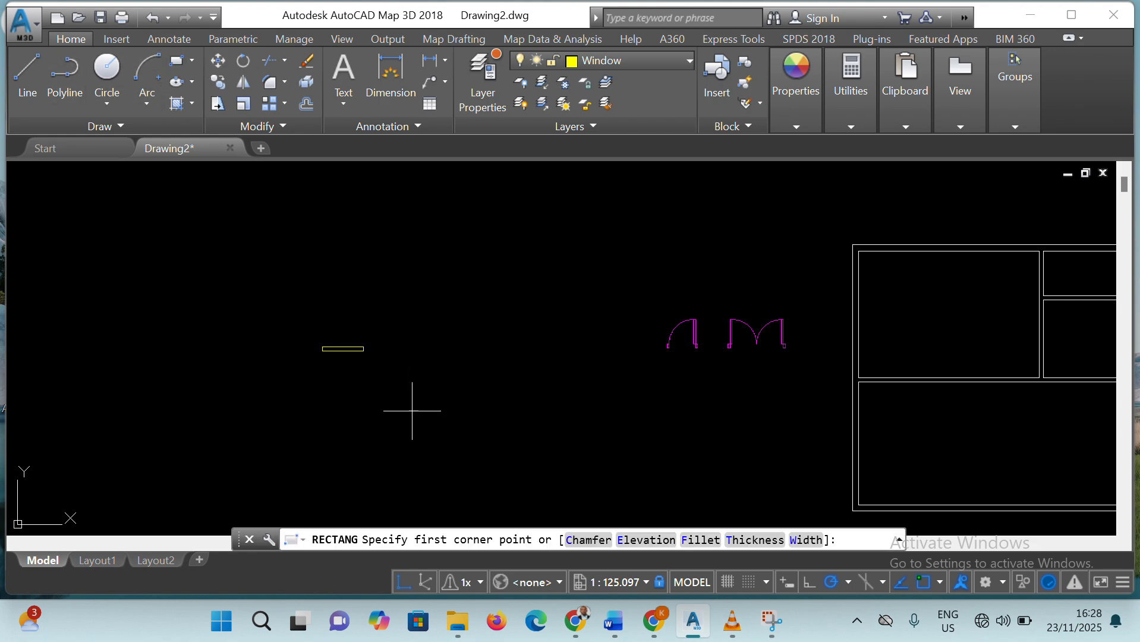
pyautogui.click(402, 359)
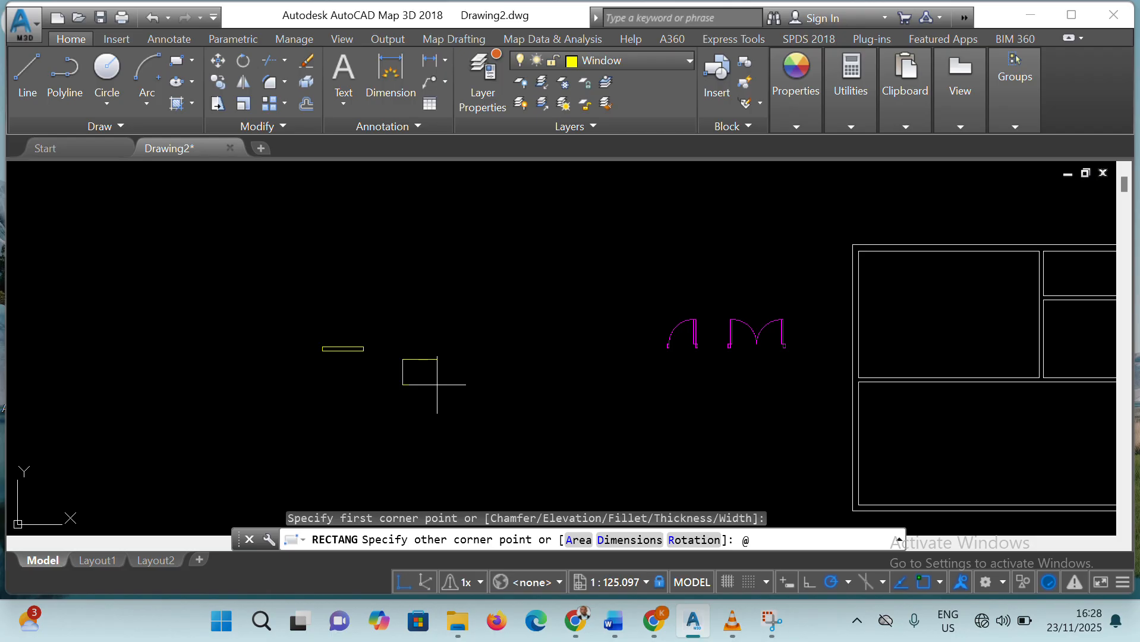
pyautogui.write('@6\',9"')
pyautogui.press('Return')
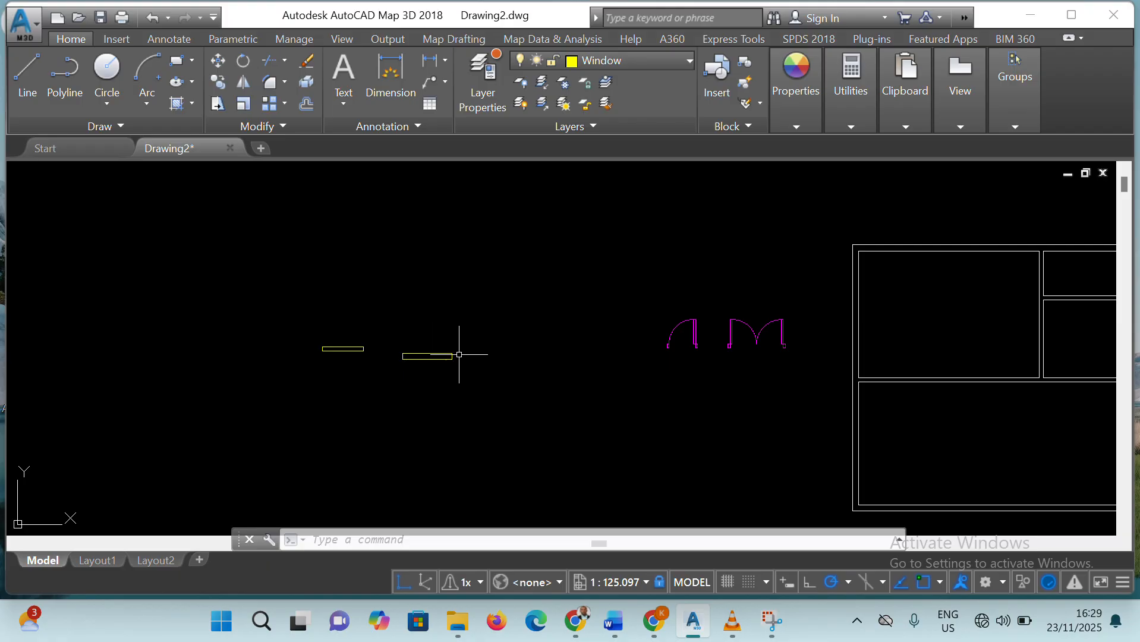
pyautogui.press('Escape')
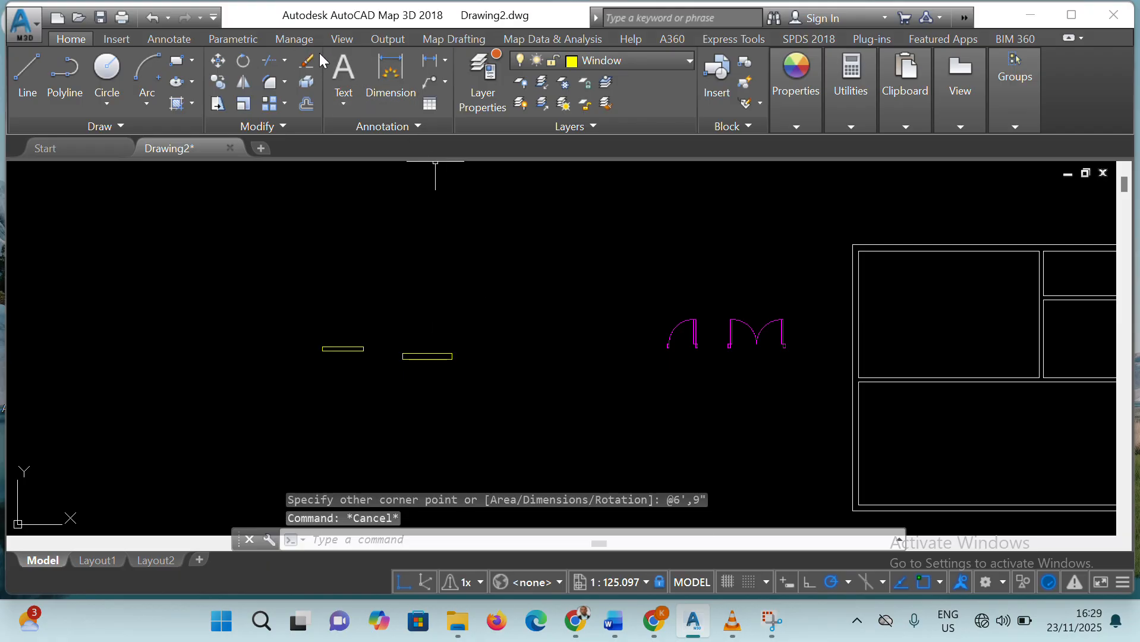
# Move the 6' by 9" window rectangle to just below the double door symbol
pyautogui.click(216, 58)
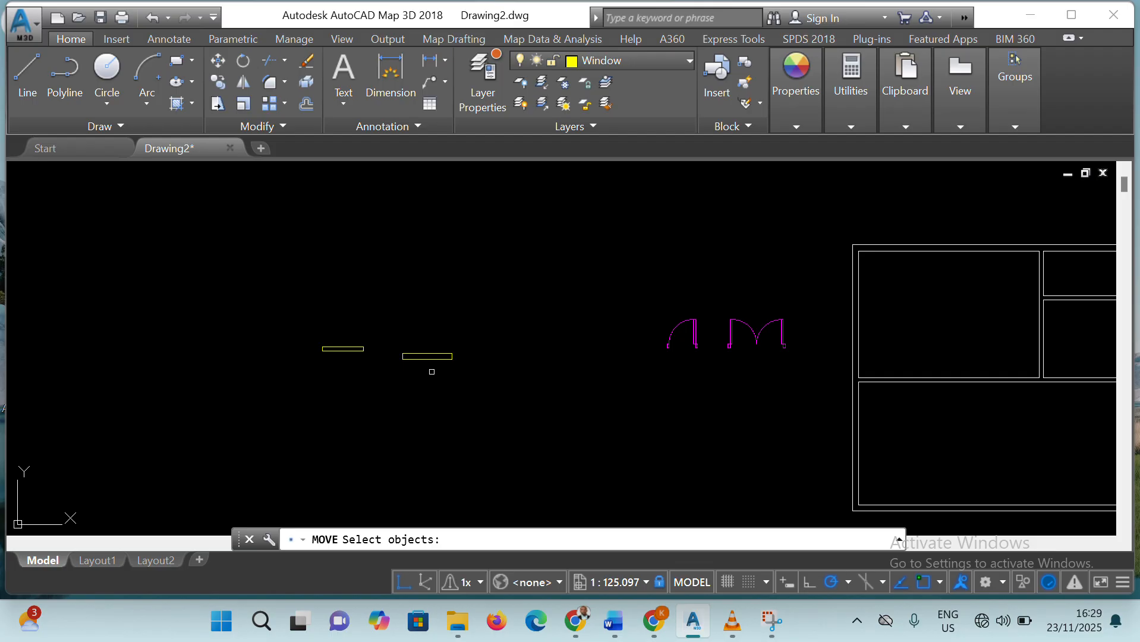
pyautogui.click(431, 356)
pyautogui.click(434, 358)
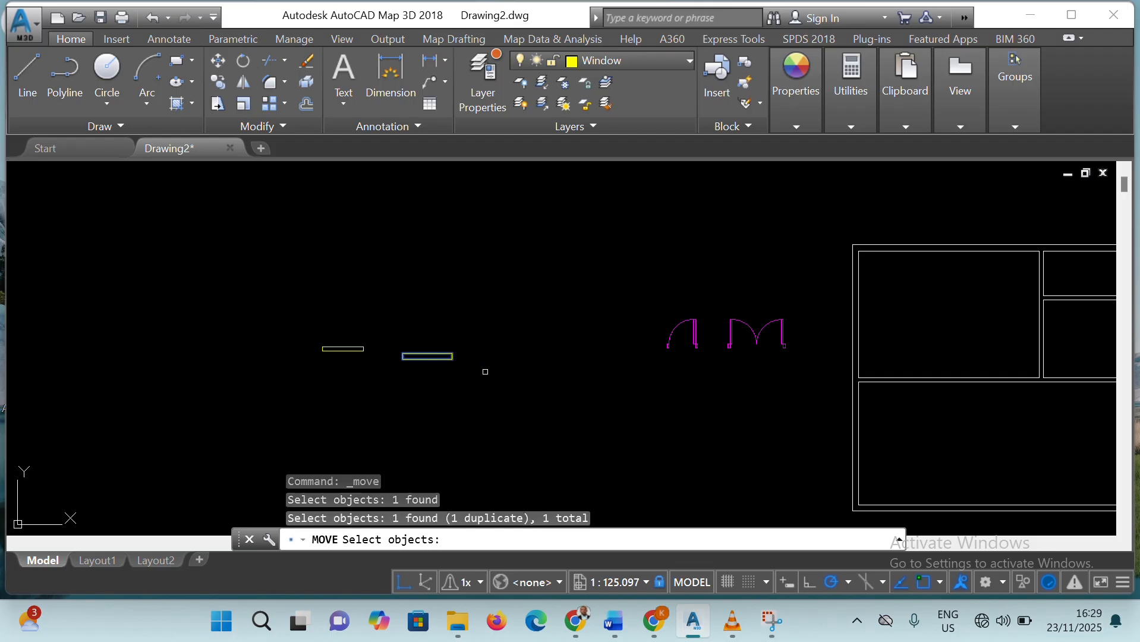
pyautogui.press('Return')
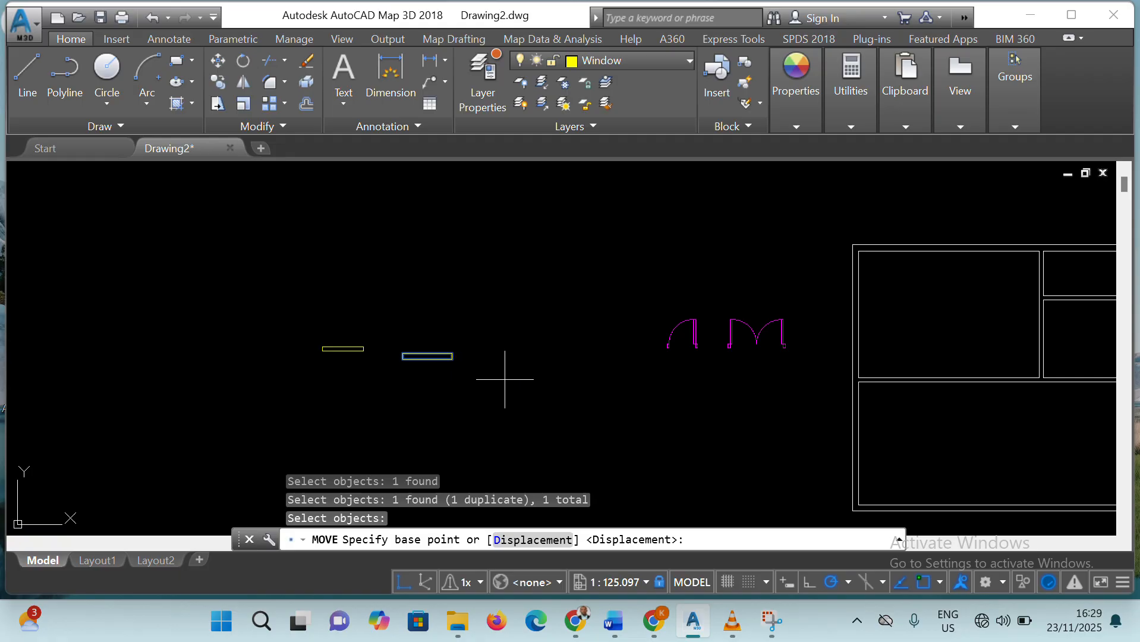
pyautogui.click(451, 359)
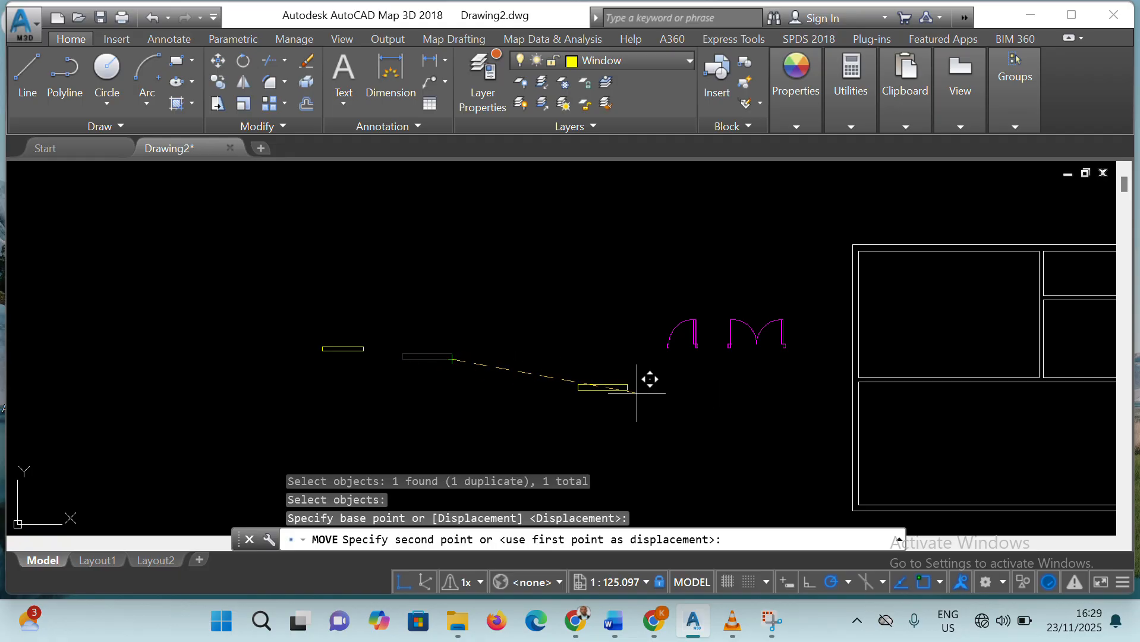
pyautogui.click(758, 392)
pyautogui.click(358, 349)
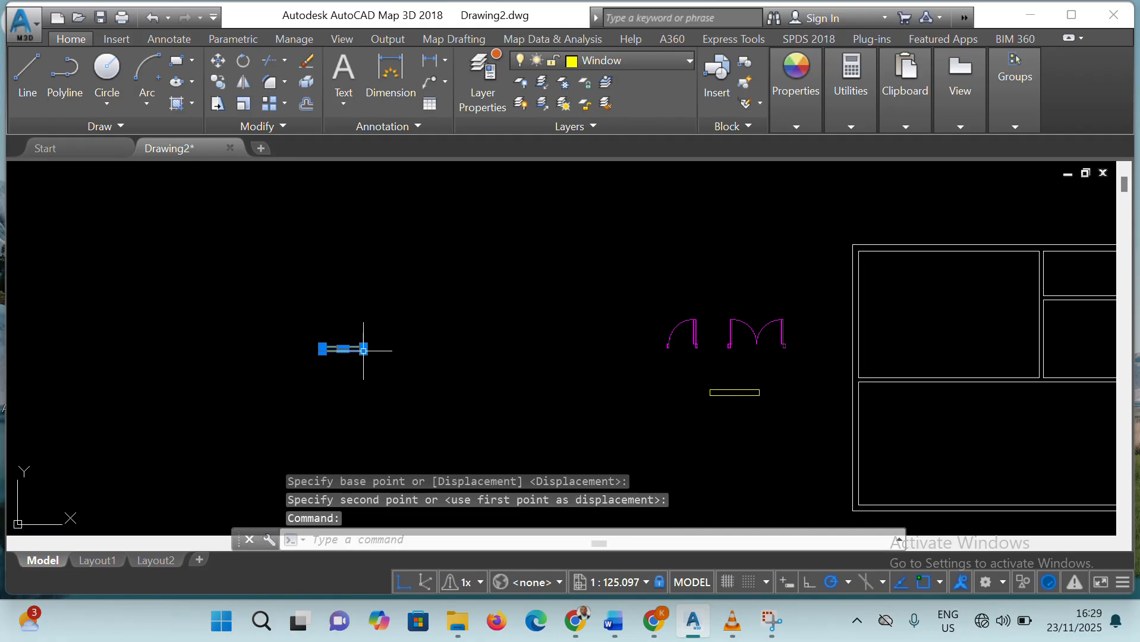
pyautogui.click(363, 349)
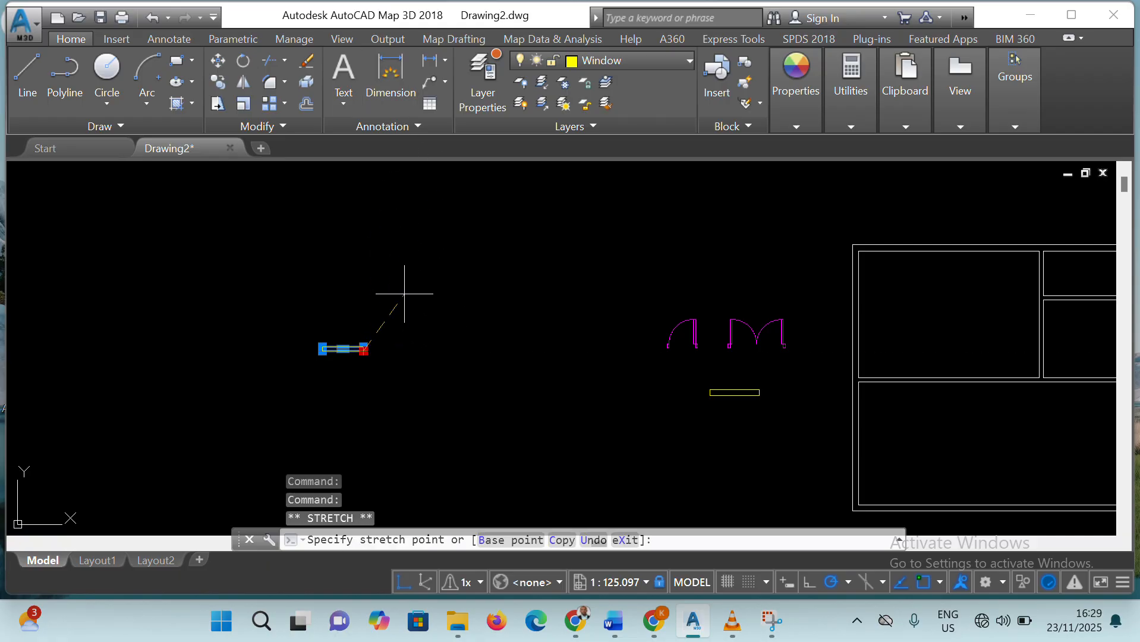
pyautogui.click(588, 415)
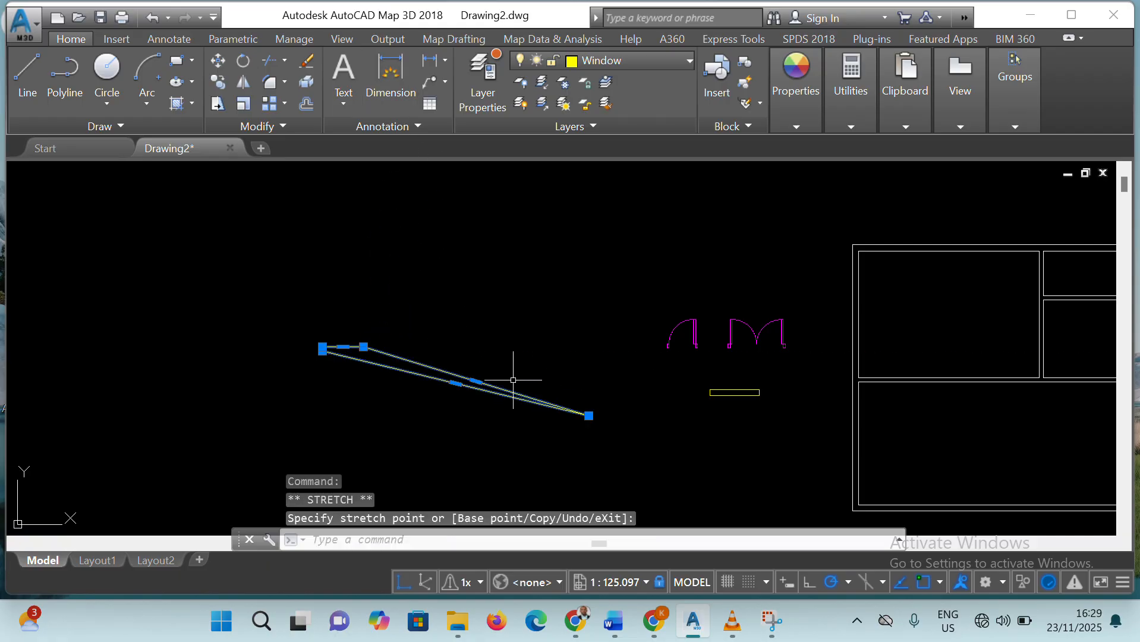
pyautogui.press('Delete')
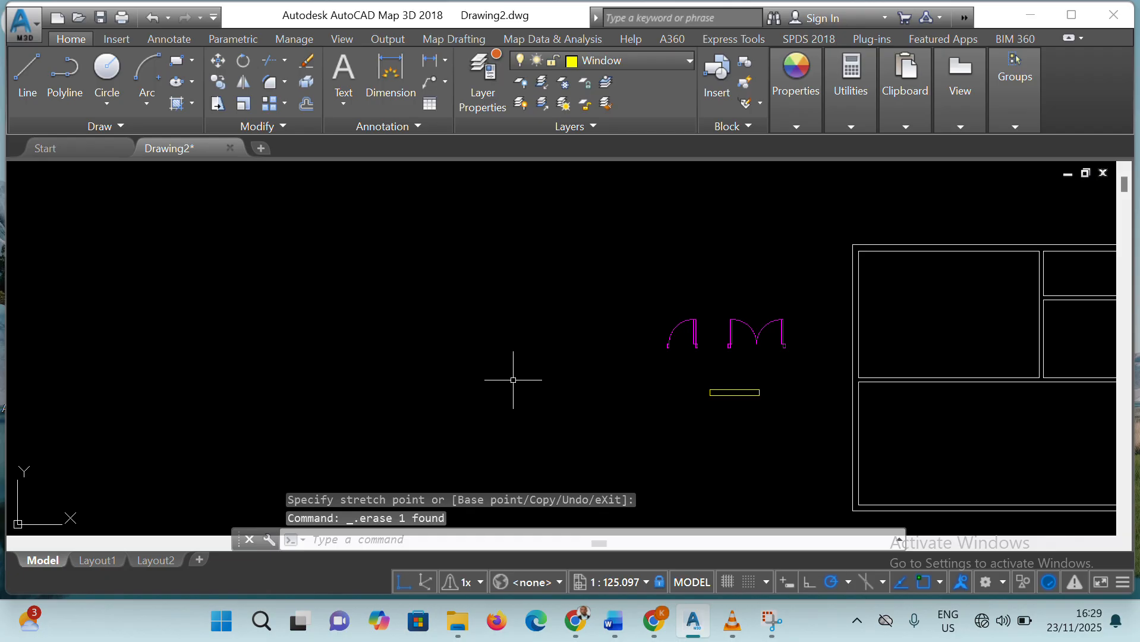
pyautogui.hotkey('ctrl', 'z')
pyautogui.hotkey('ctrl', 'z')
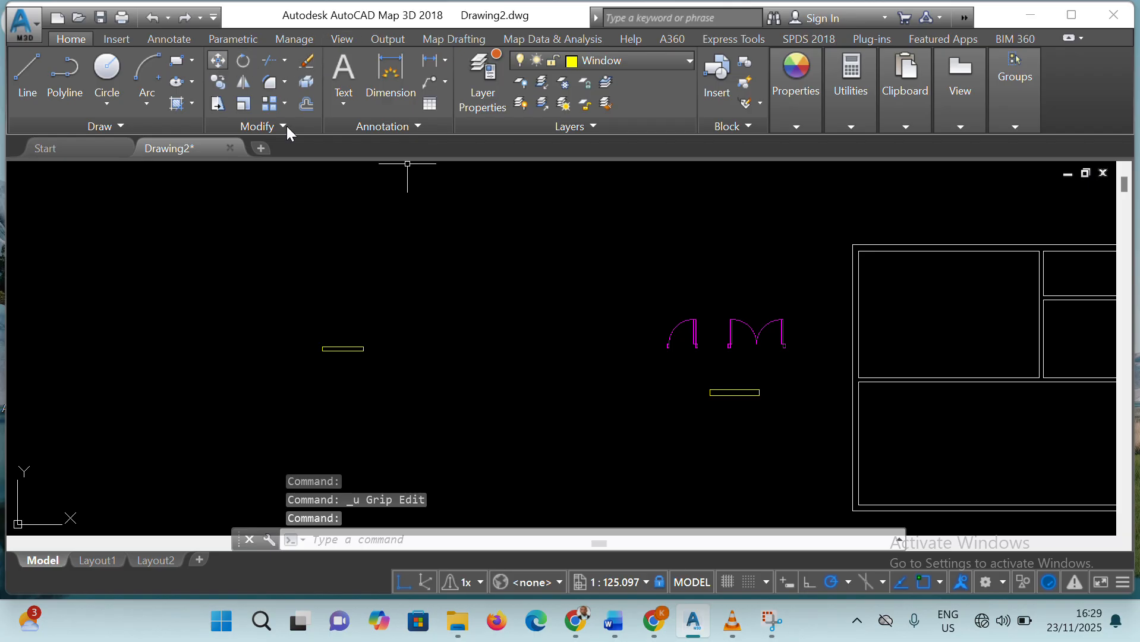
# Move the 5' by 6" window rectangle to just below the 6' by 9" one
pyautogui.click(218, 61)
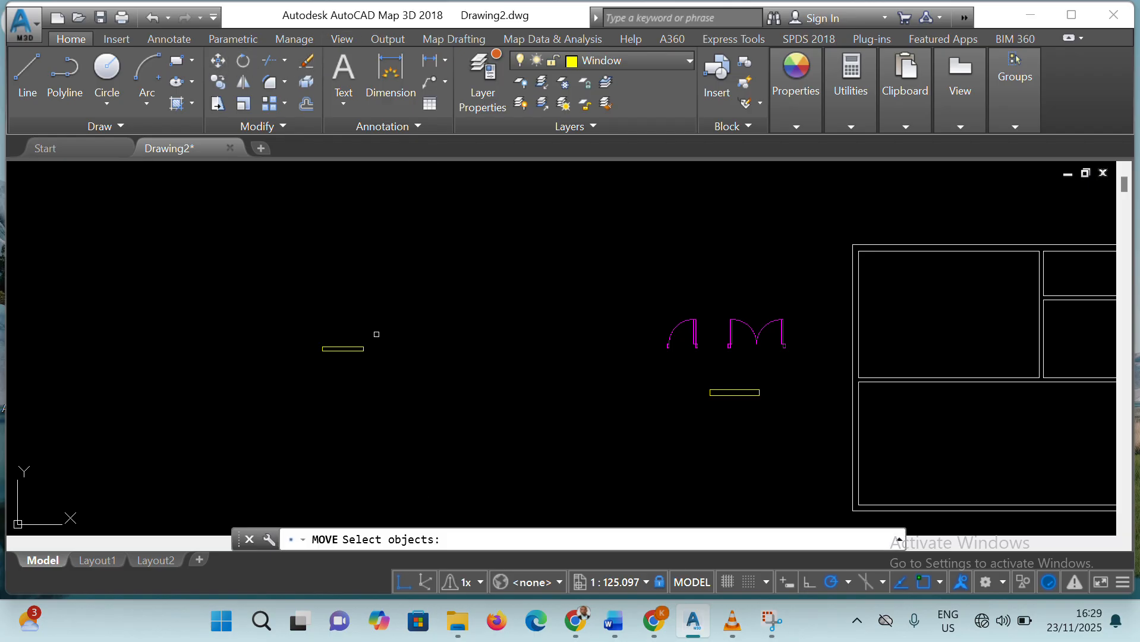
pyautogui.click(318, 342)
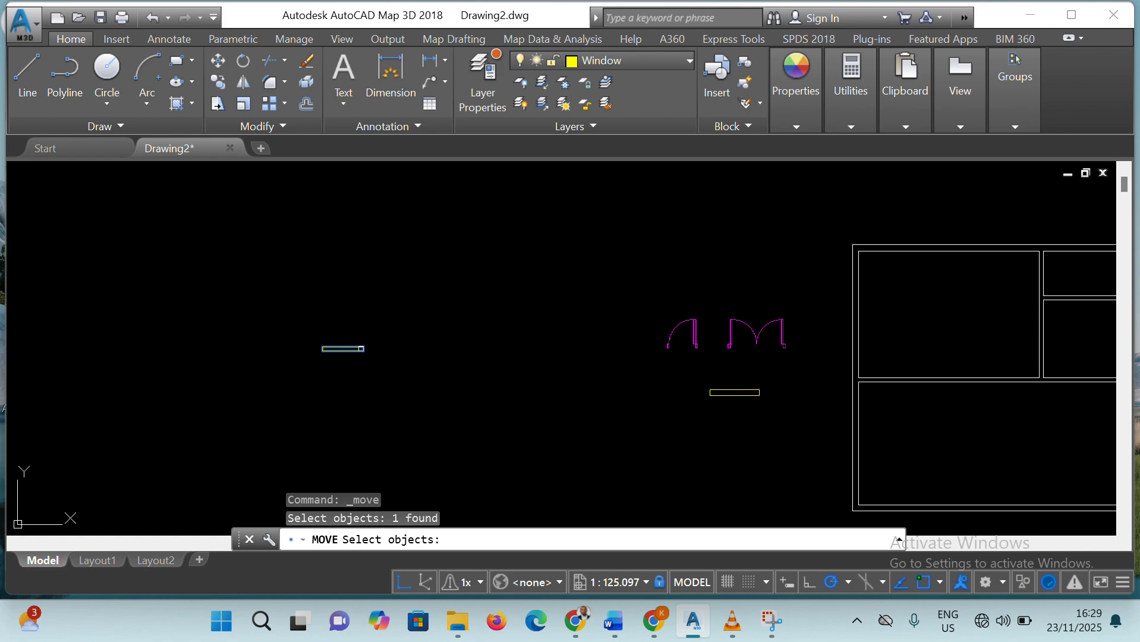
pyautogui.click(361, 349)
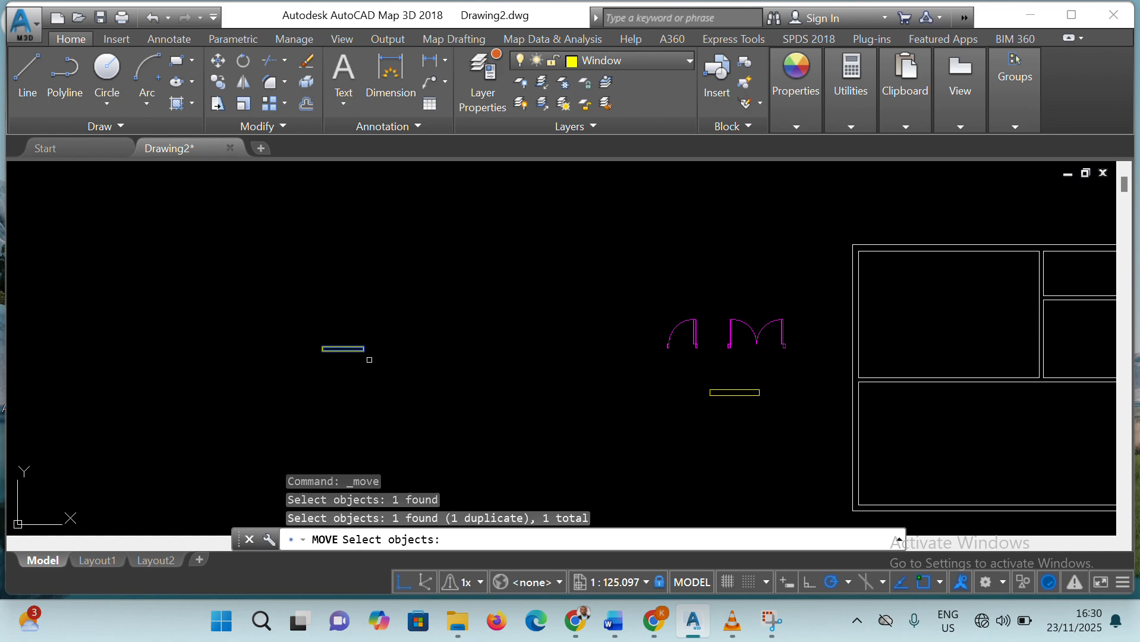
pyautogui.click(353, 348)
pyautogui.press('Return')
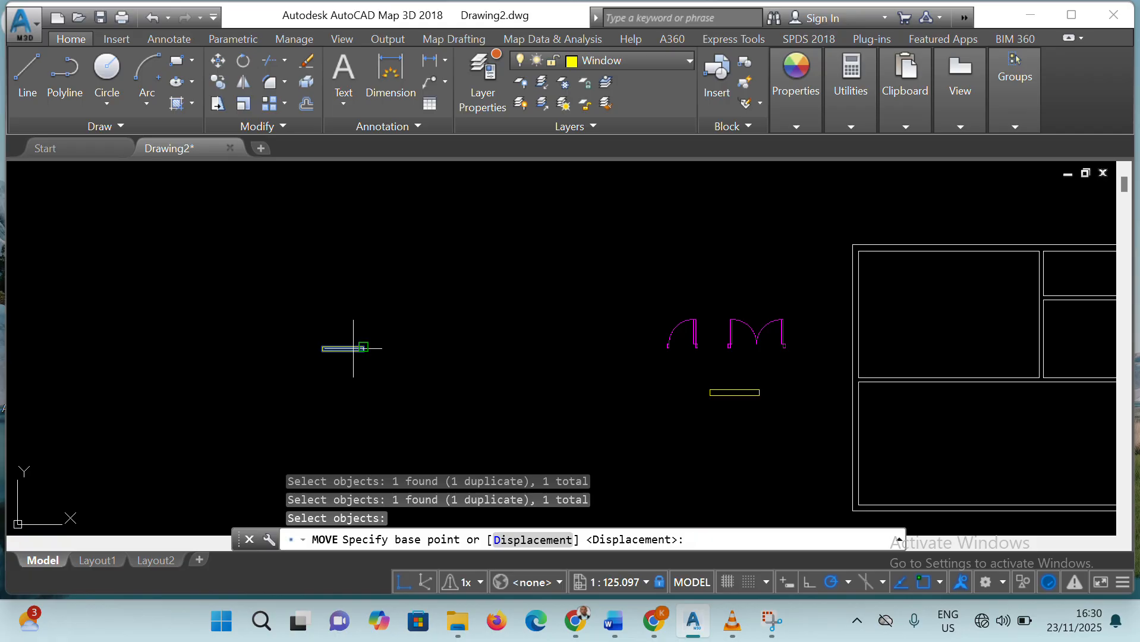
pyautogui.click(363, 350)
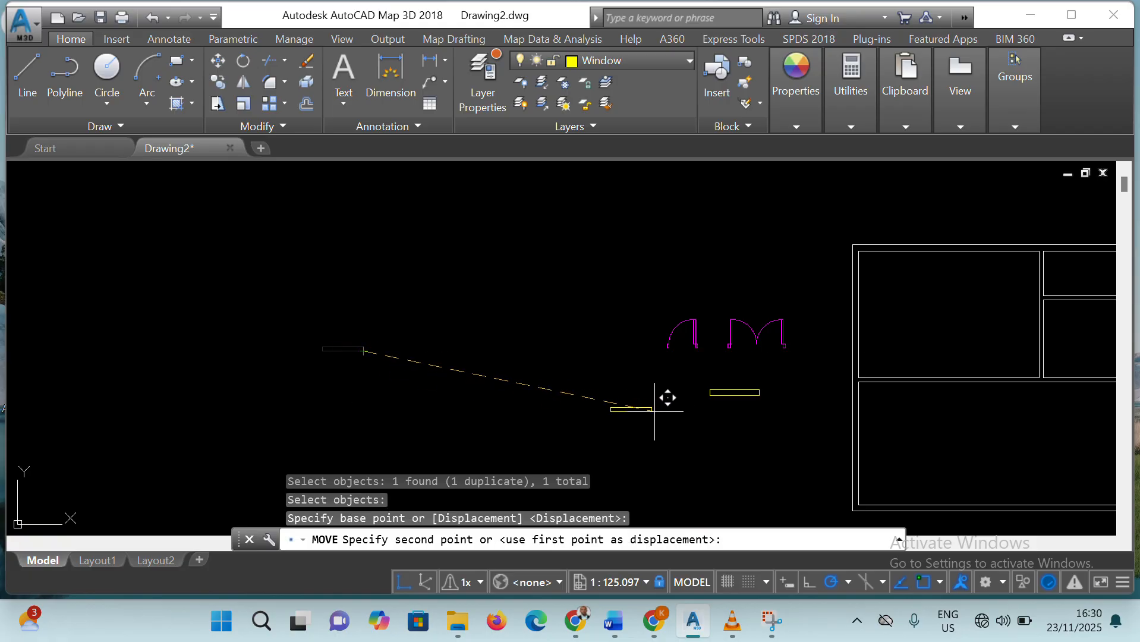
pyautogui.click(750, 429)
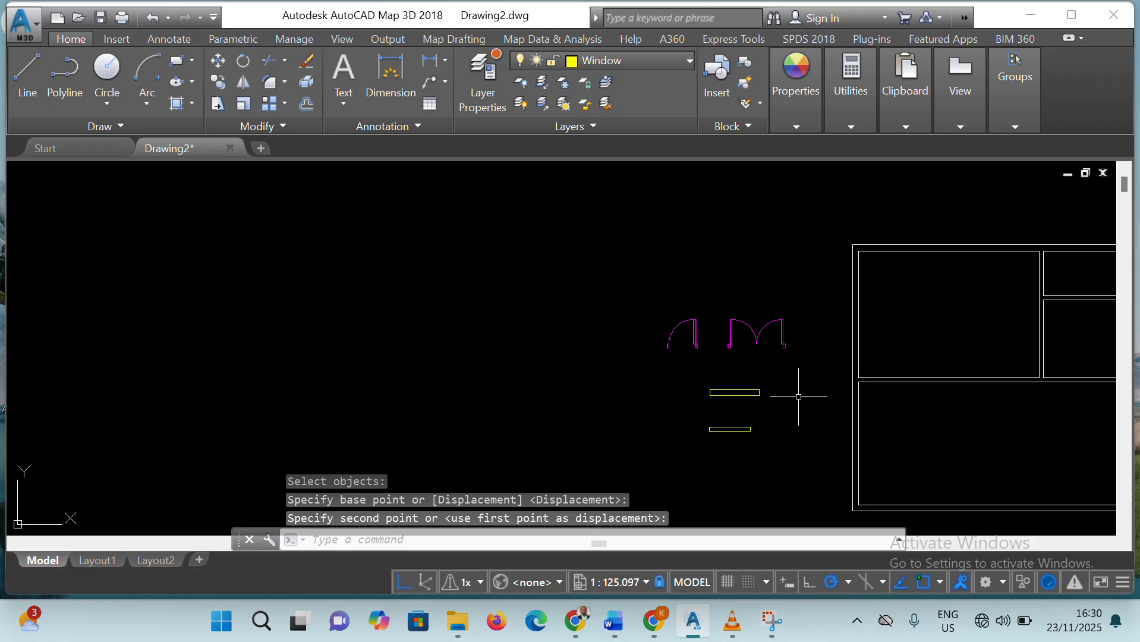
pyautogui.scroll(6, 767, 410)
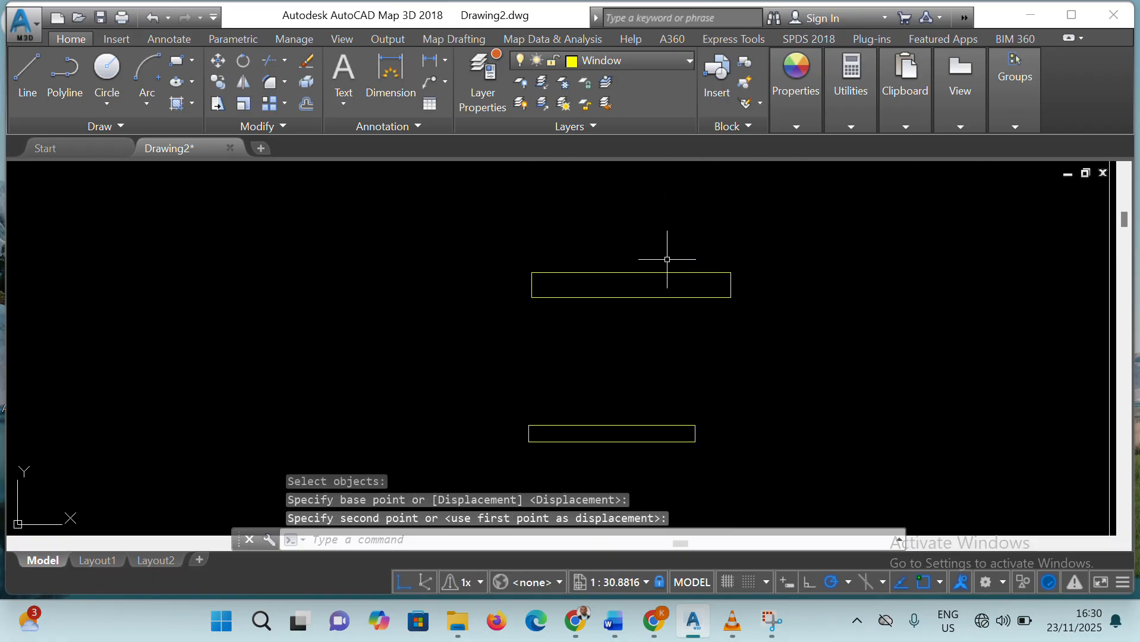
pyautogui.press('Escape')
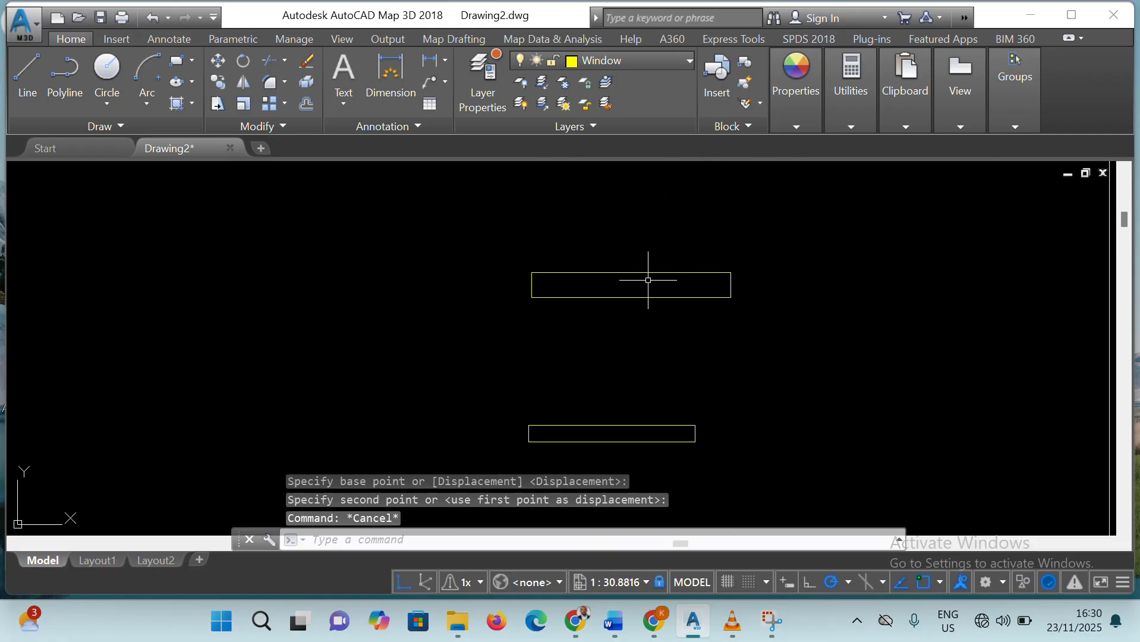
pyautogui.click(648, 273)
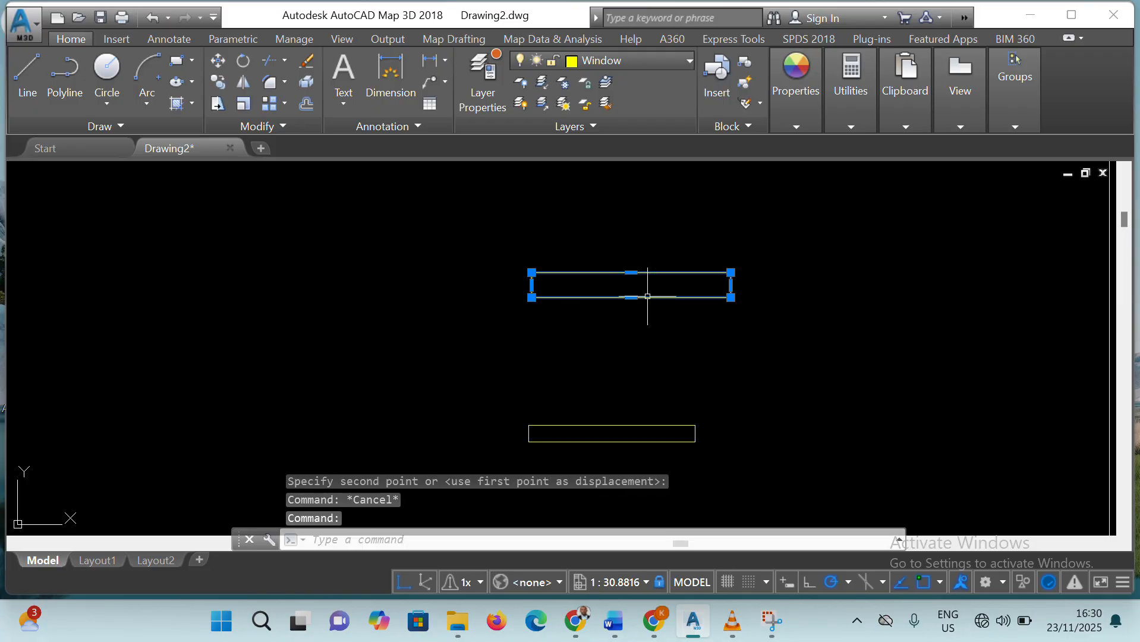
pyautogui.click(663, 285)
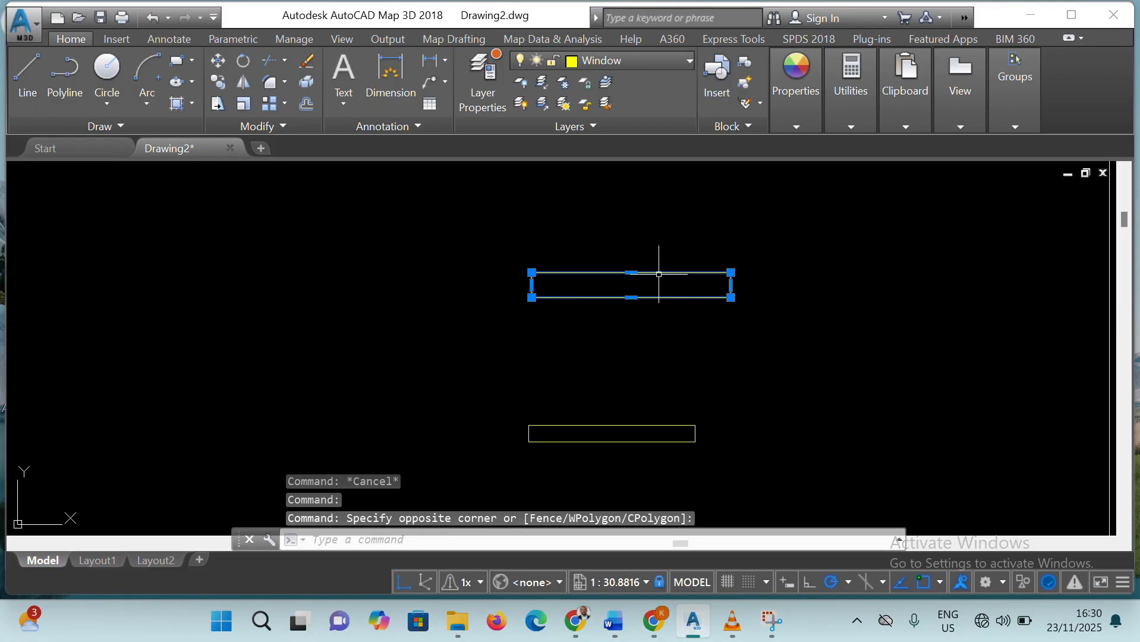
pyautogui.press('Escape')
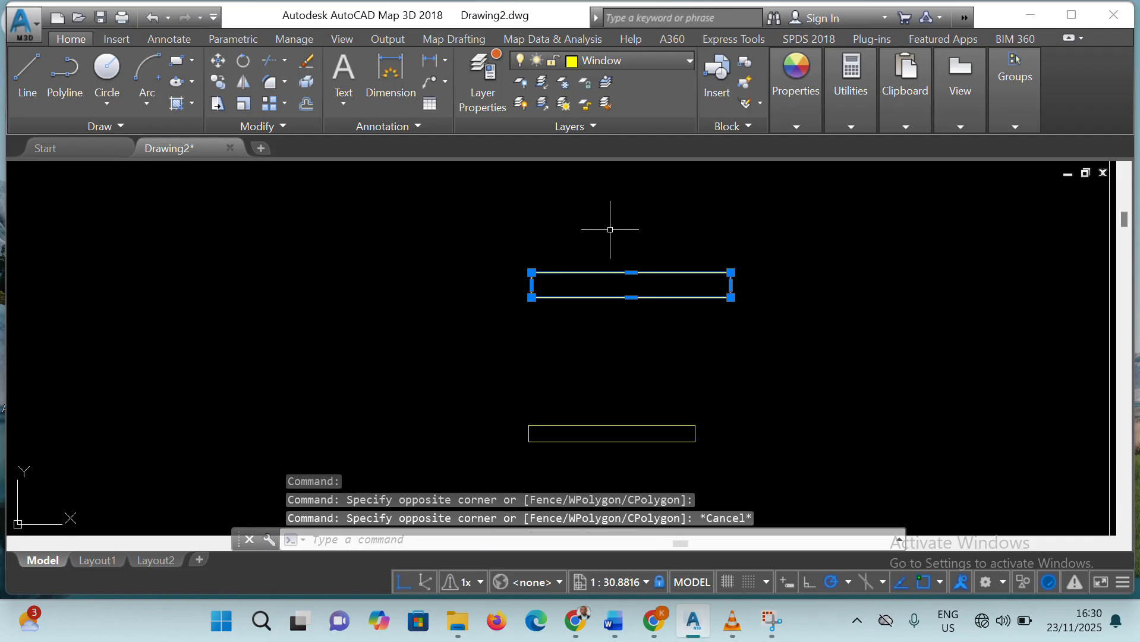
pyautogui.press('Escape')
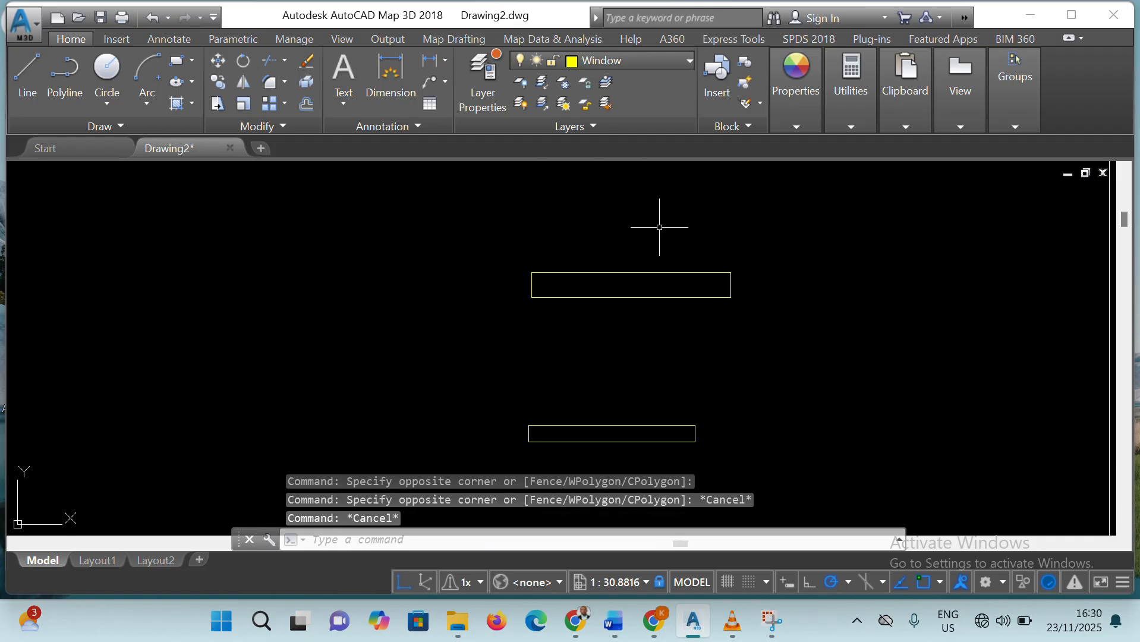
# Explode the 6' by 9" window rectangle into separate lines
pyautogui.click(666, 272)
pyautogui.click(646, 361)
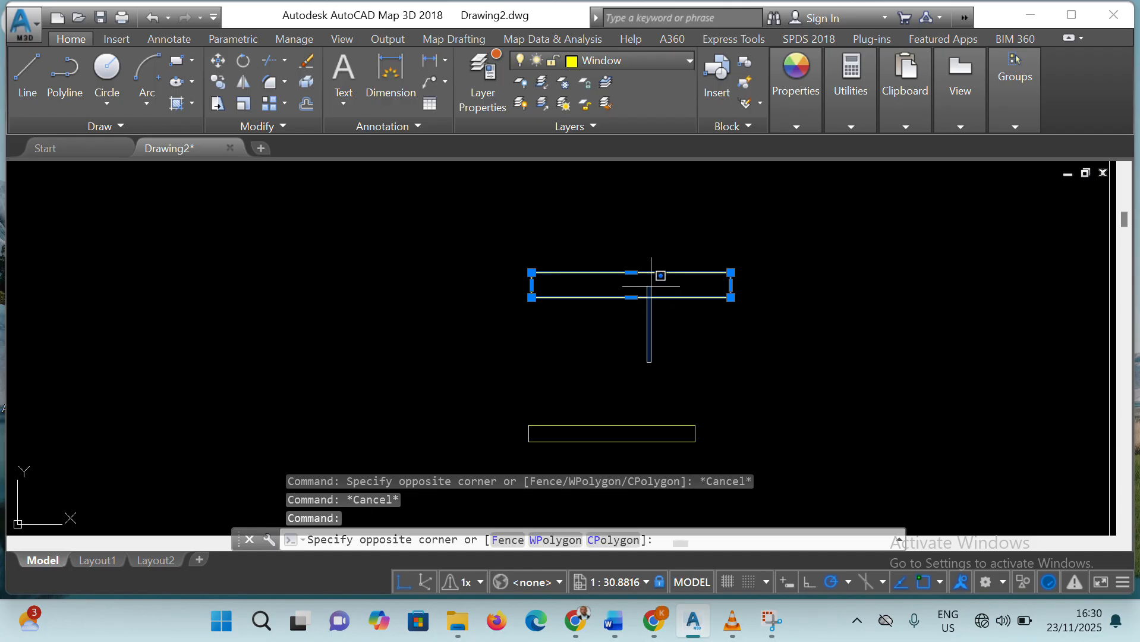
pyautogui.click(676, 216)
pyautogui.click(529, 253)
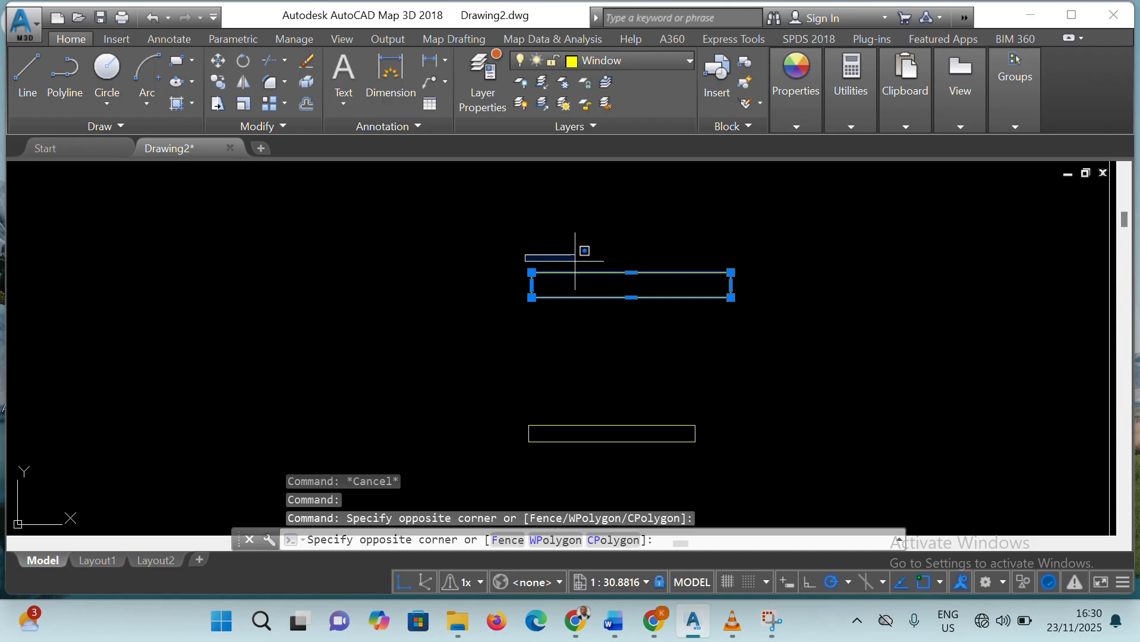
pyautogui.click(759, 318)
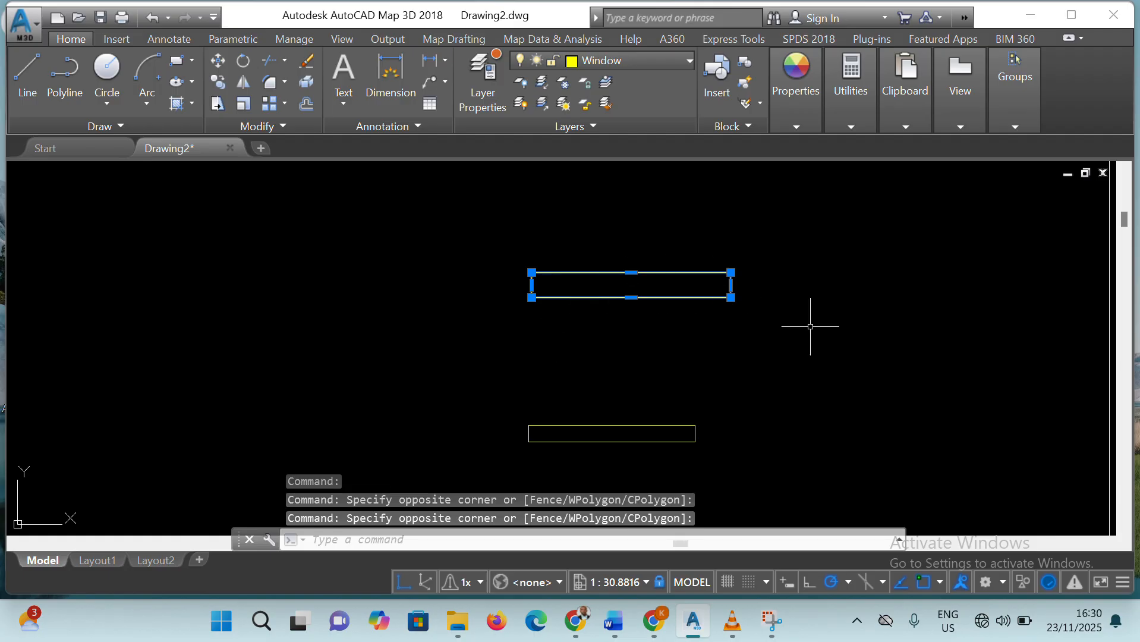
pyautogui.click(739, 538)
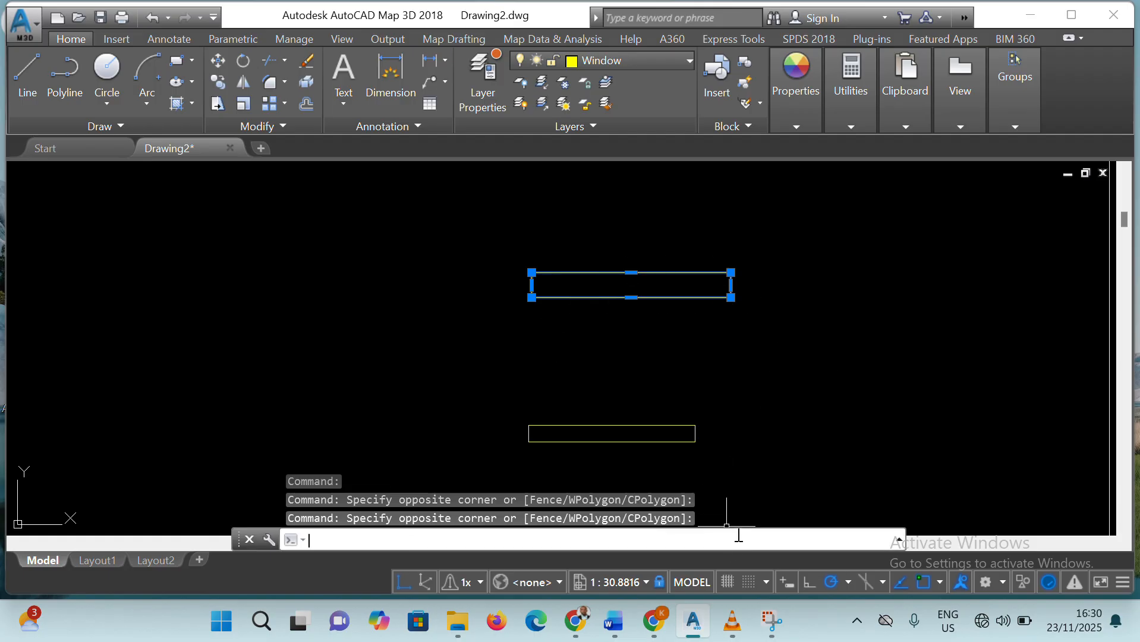
pyautogui.write('x')
pyautogui.press('Return')
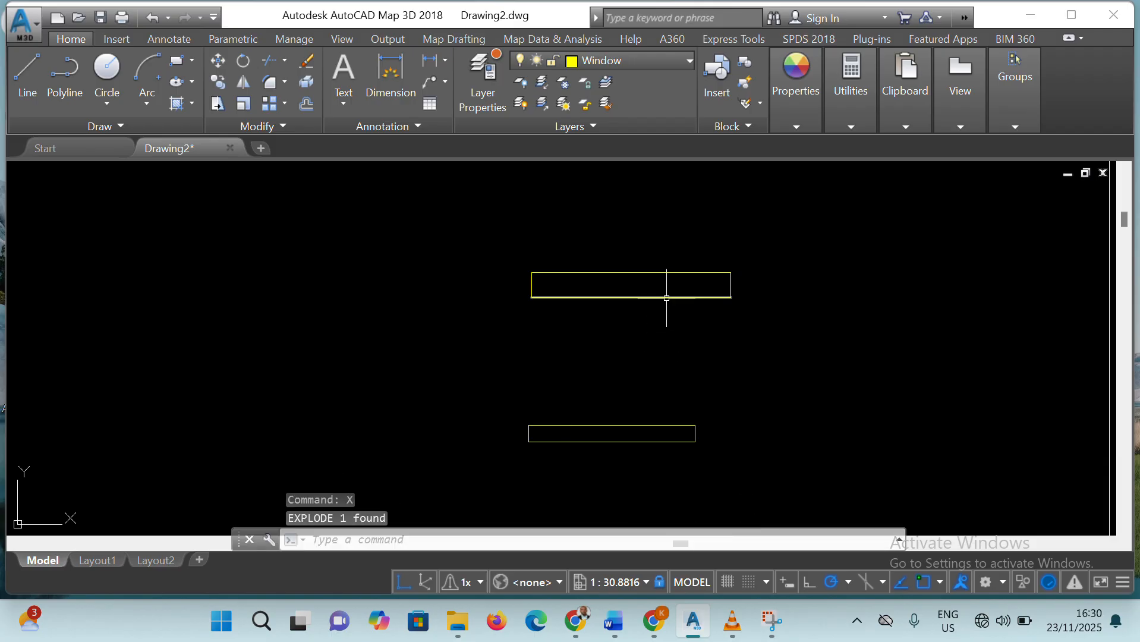
# Explode the 5' by 6" window rectangle into separate lines
pyautogui.click(589, 426)
pyautogui.click(450, 541)
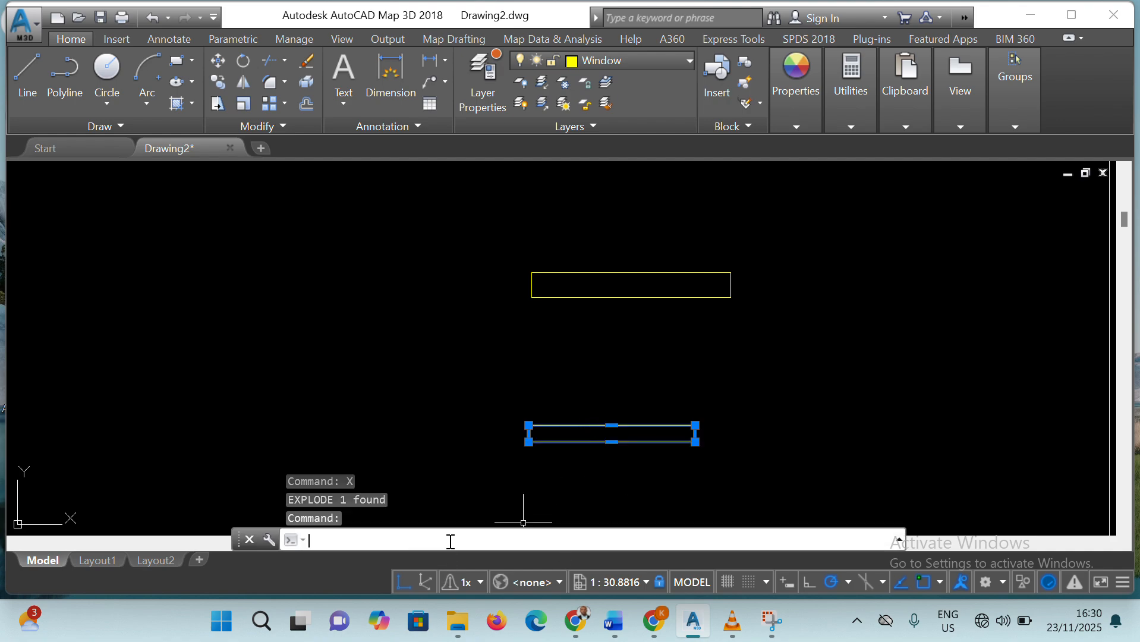
pyautogui.write('x')
pyautogui.press('Return')
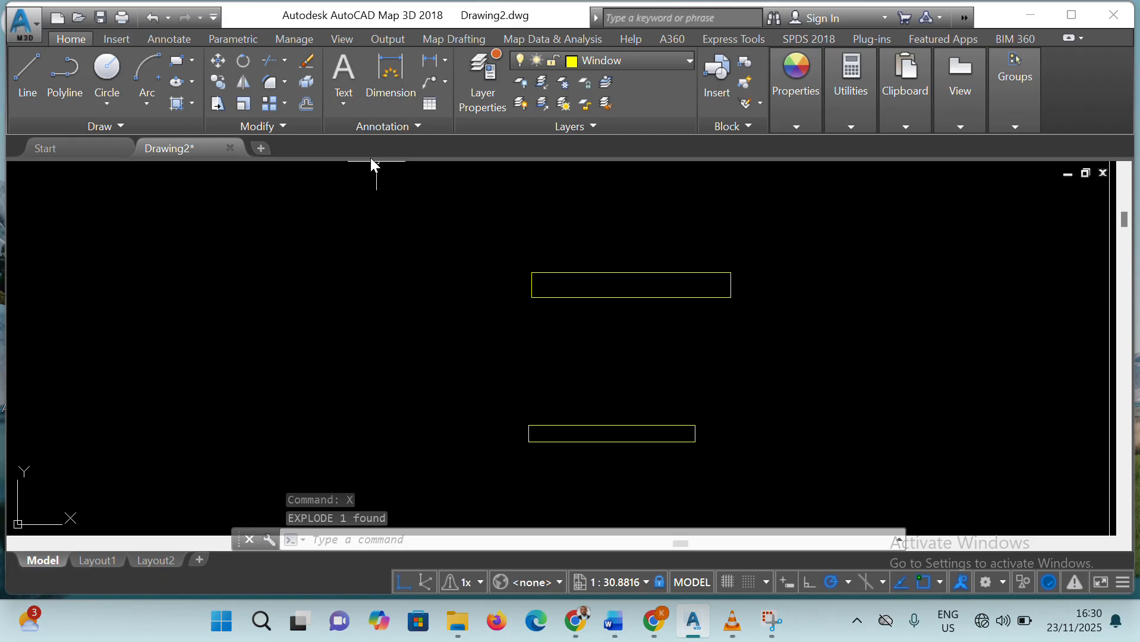
# Offset the upper and lower long edges of the 6' by 9" window 1" inward
pyautogui.click(570, 540)
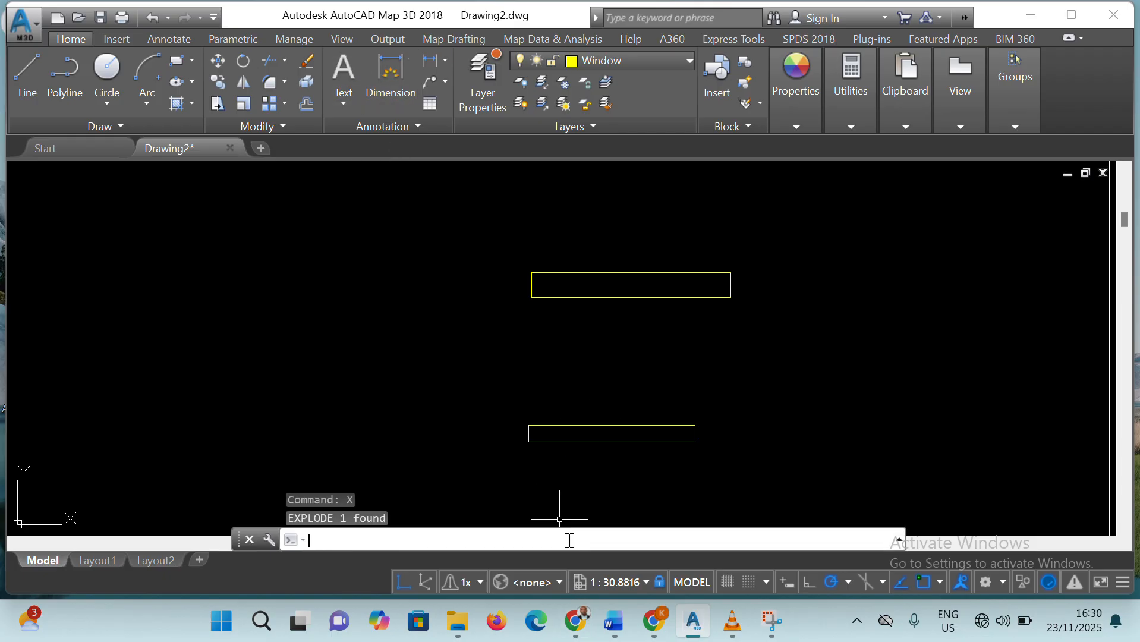
pyautogui.write('o')
pyautogui.press('Return')
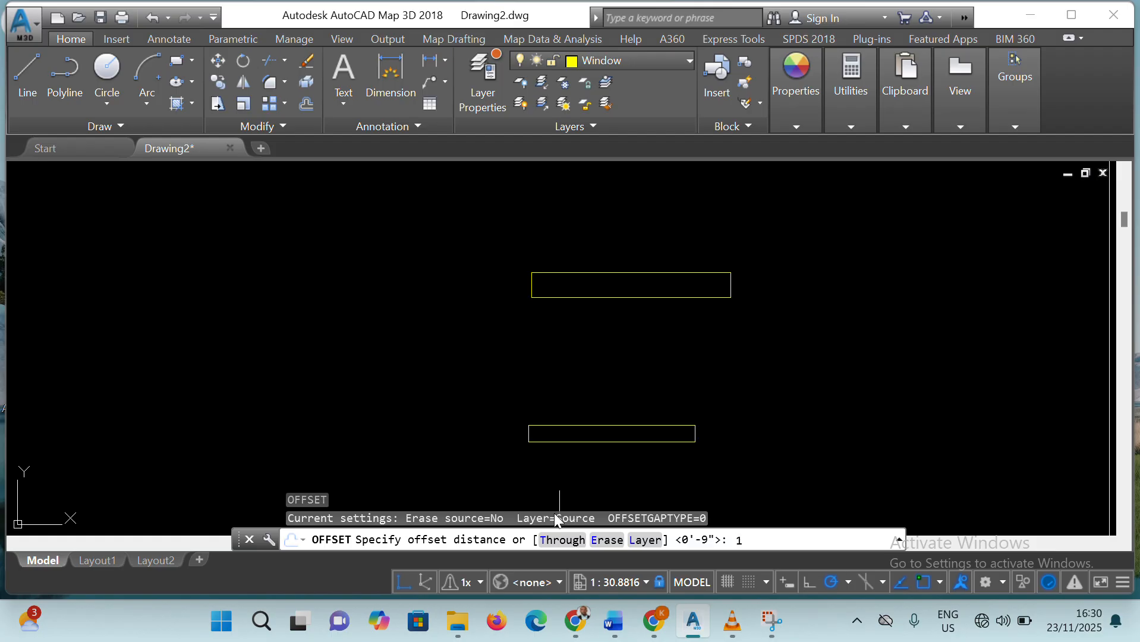
pyautogui.press('Return')
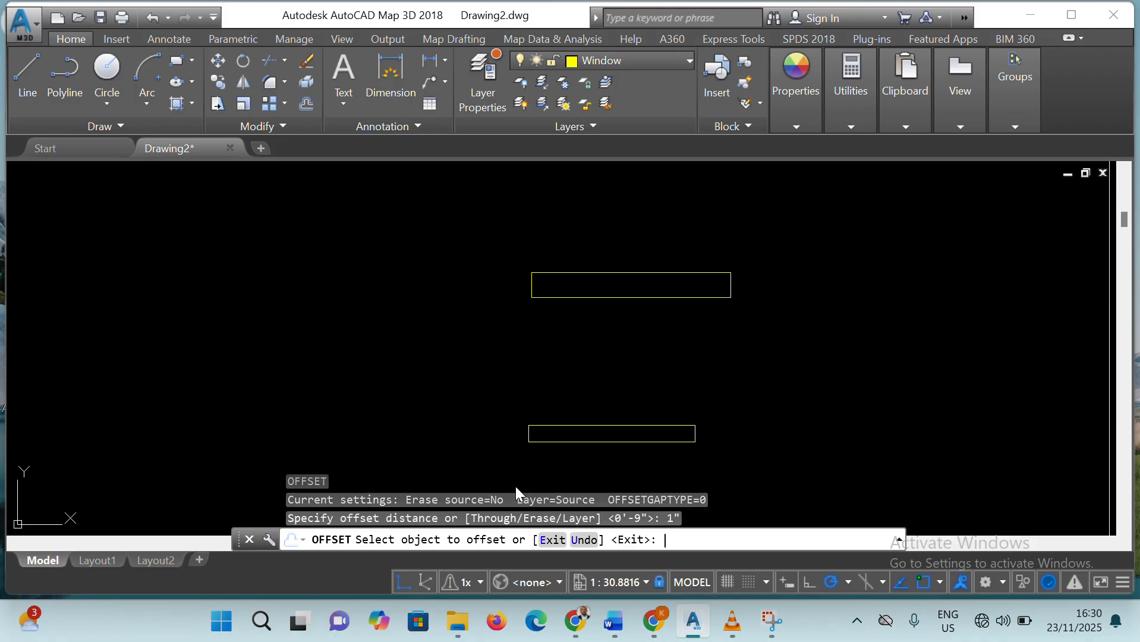
pyautogui.click(647, 275)
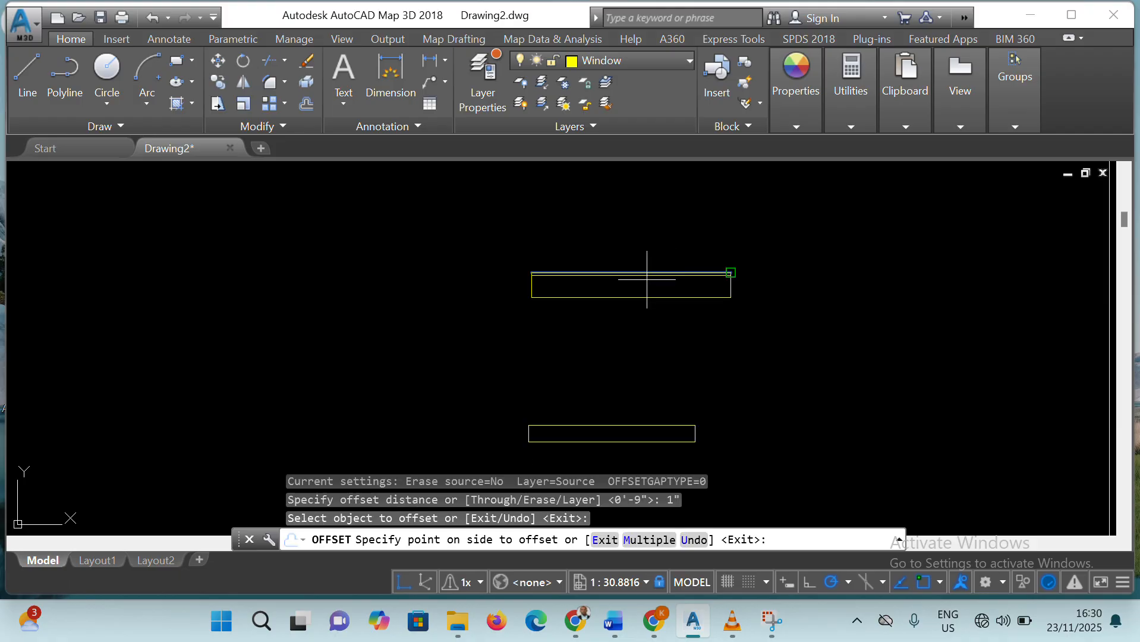
pyautogui.click(646, 278)
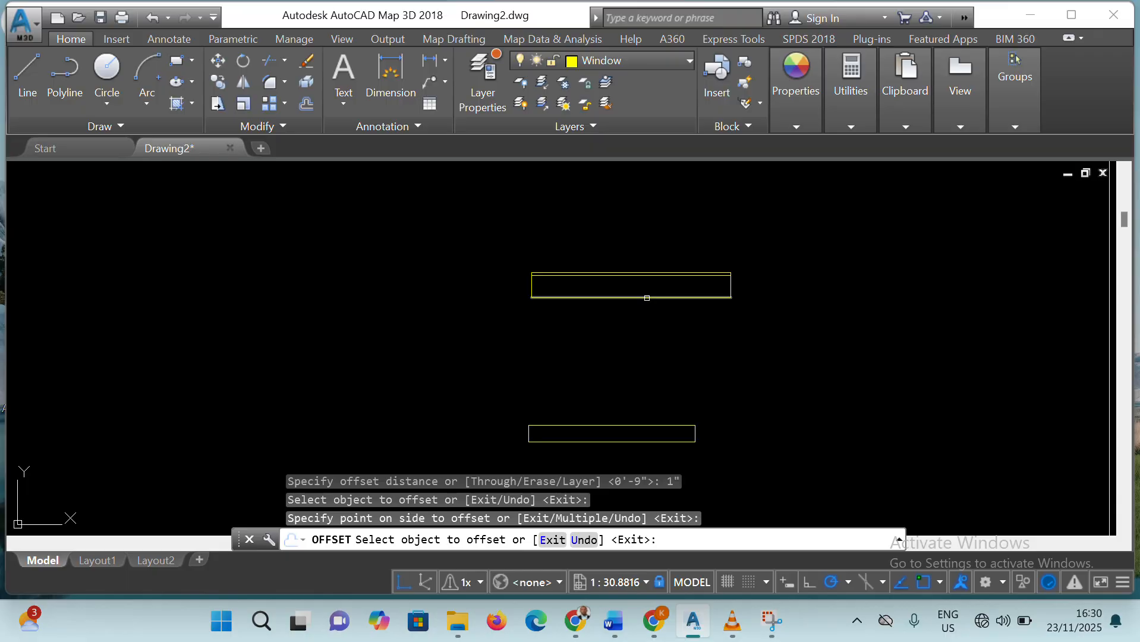
pyautogui.click(646, 298)
pyautogui.click(650, 282)
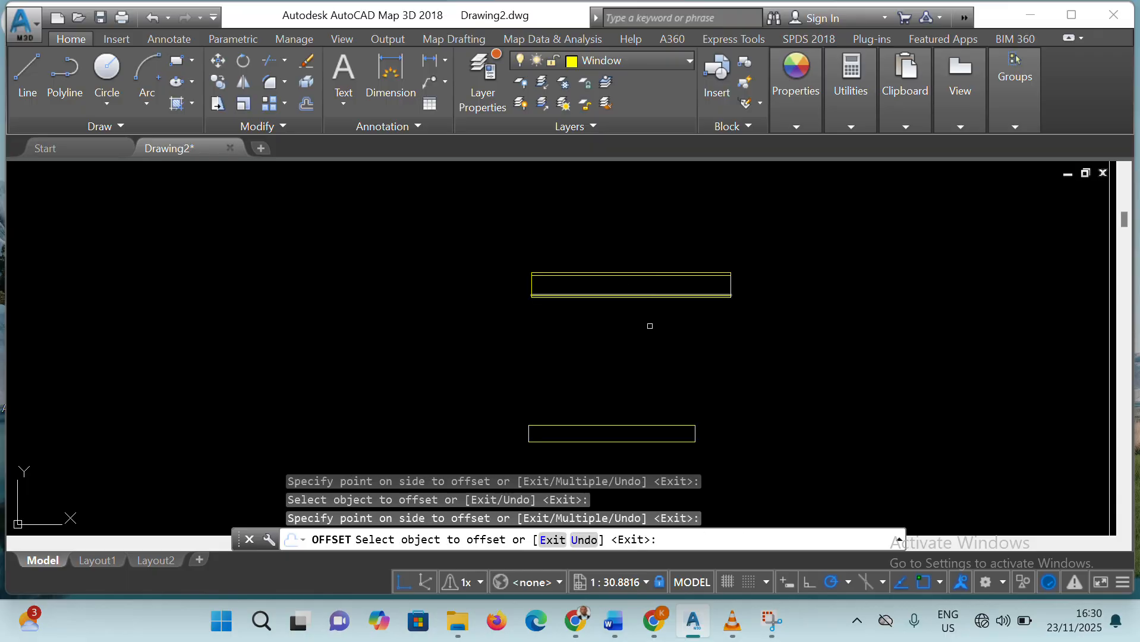
# Offset the upper and lower long edges of the 5' by 6" window 1" inward
pyautogui.click(623, 425)
pyautogui.click(624, 434)
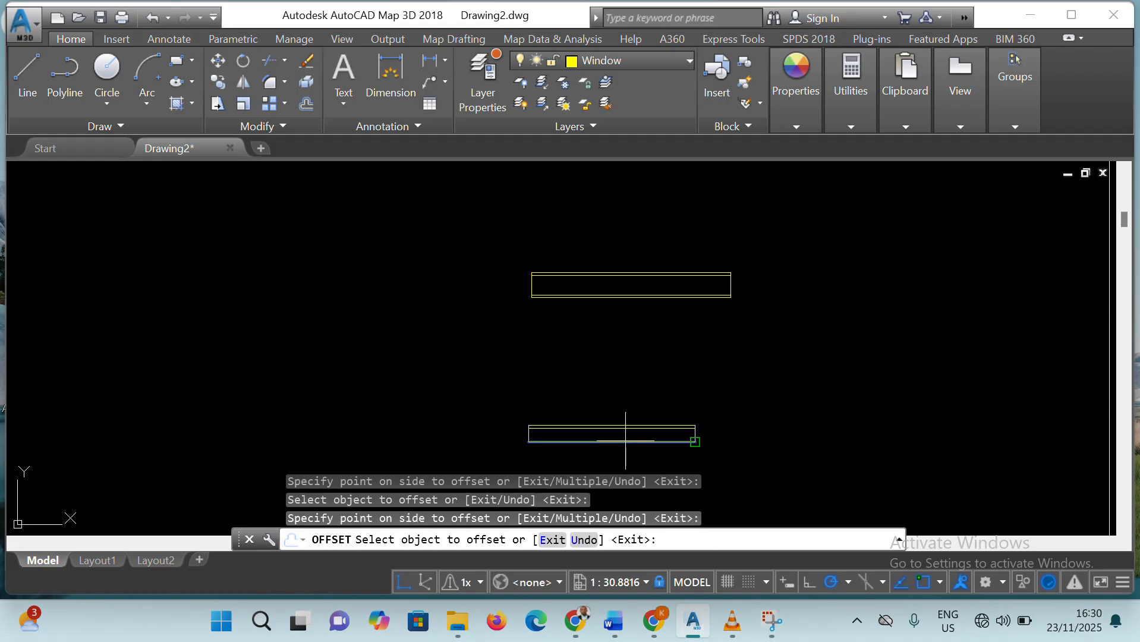
pyautogui.click(625, 440)
pyautogui.click(627, 401)
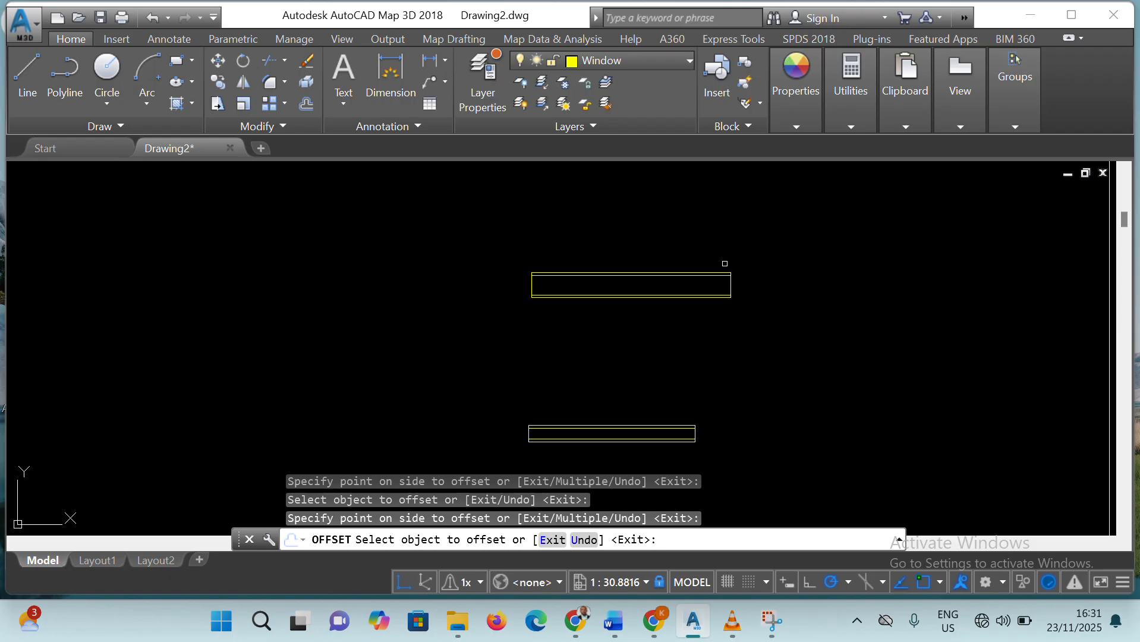
pyautogui.press('Escape')
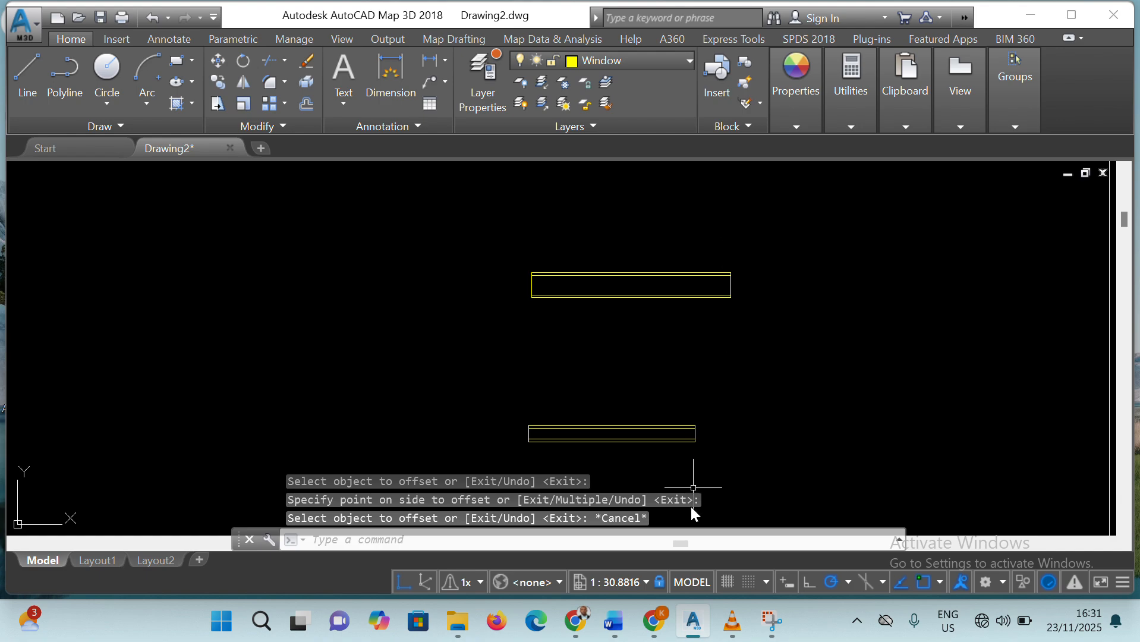
pyautogui.click(698, 541)
pyautogui.click(731, 285)
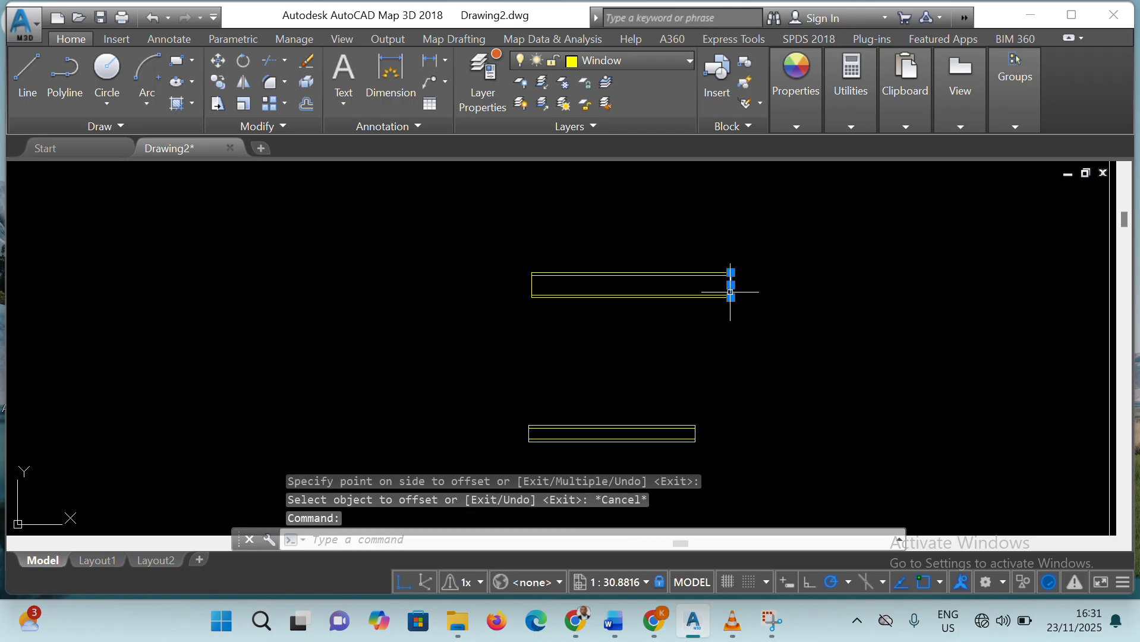
pyautogui.click(636, 536)
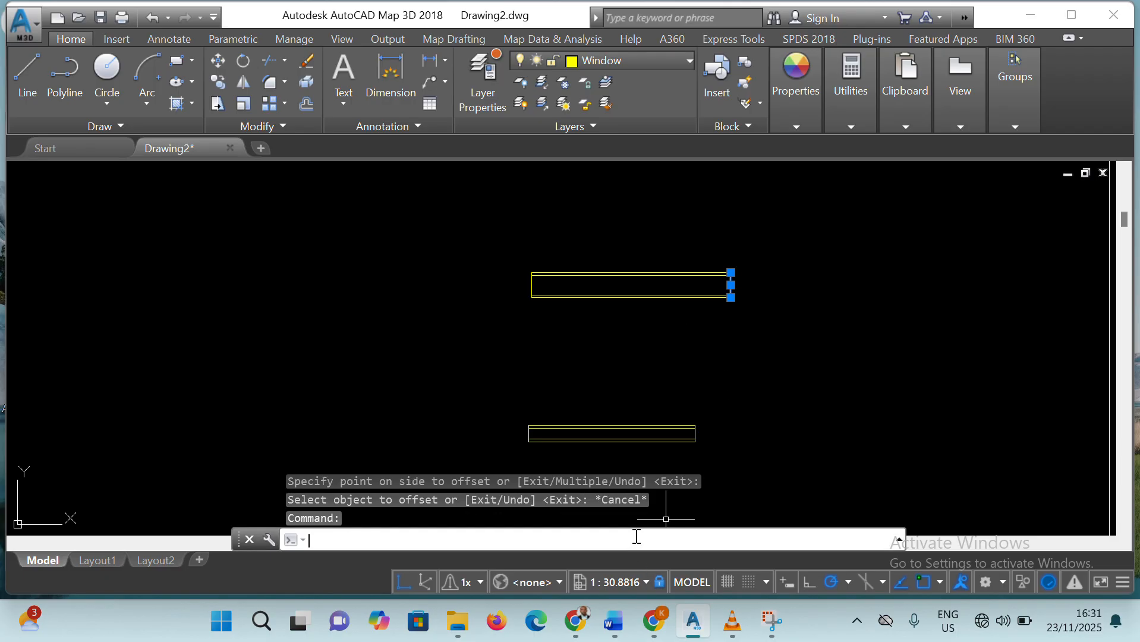
pyautogui.write('o')
pyautogui.press('Return')
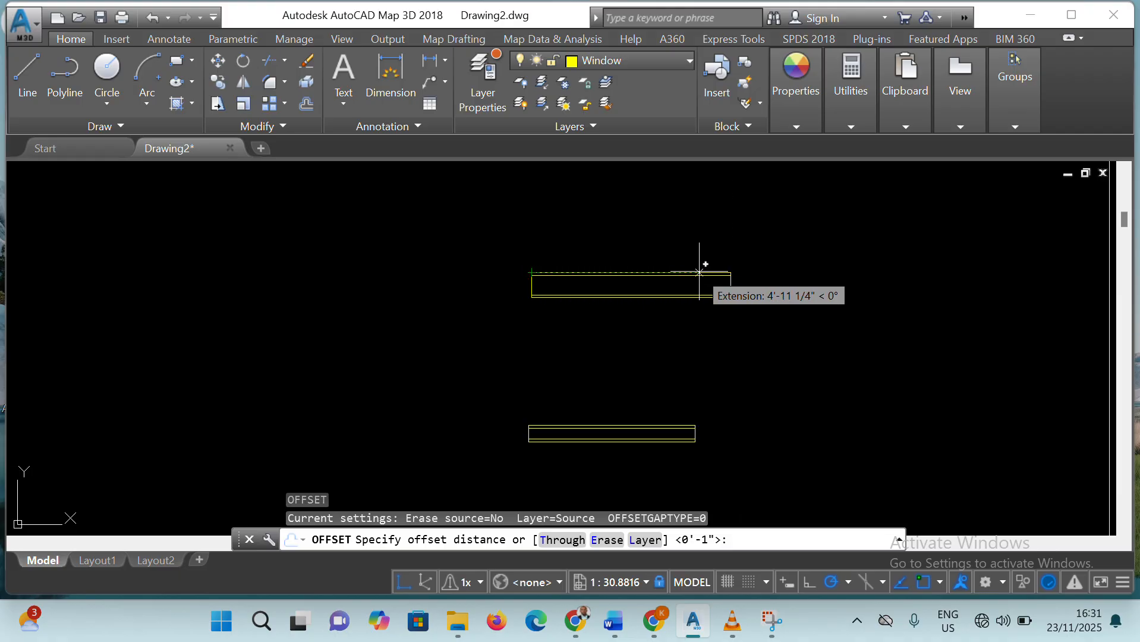
pyautogui.click(635, 275)
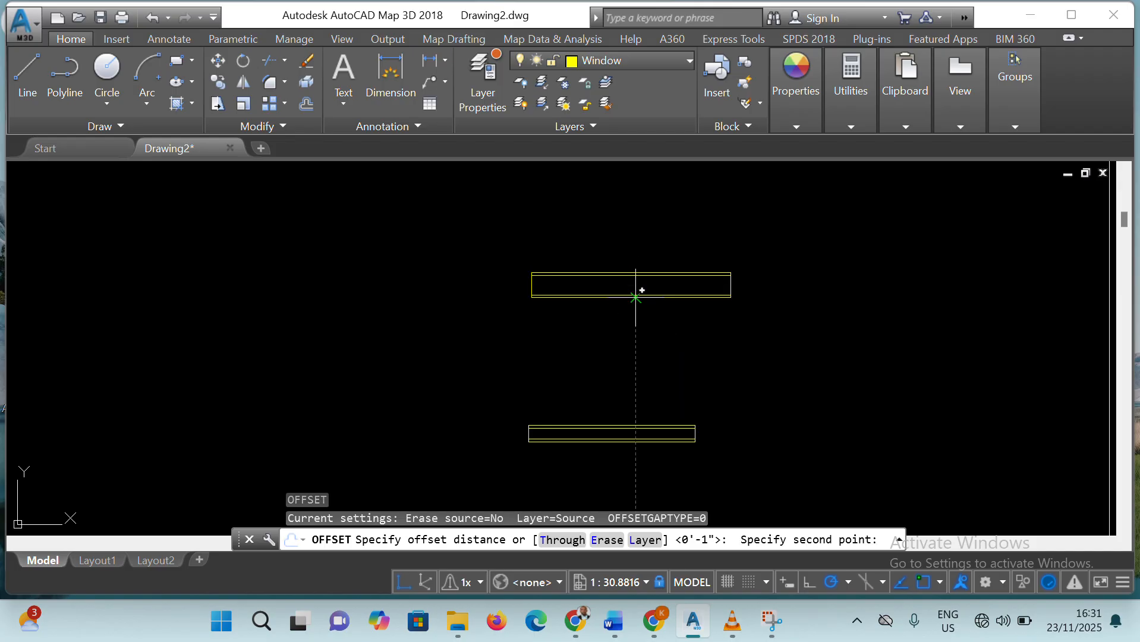
pyautogui.click(635, 297)
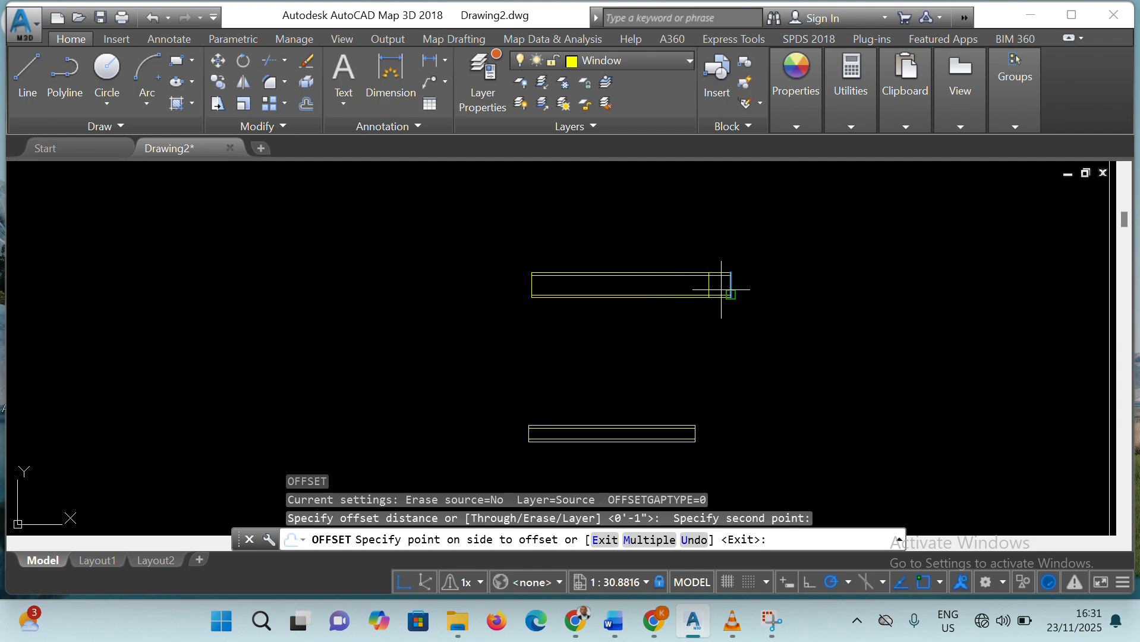
pyautogui.press('Escape')
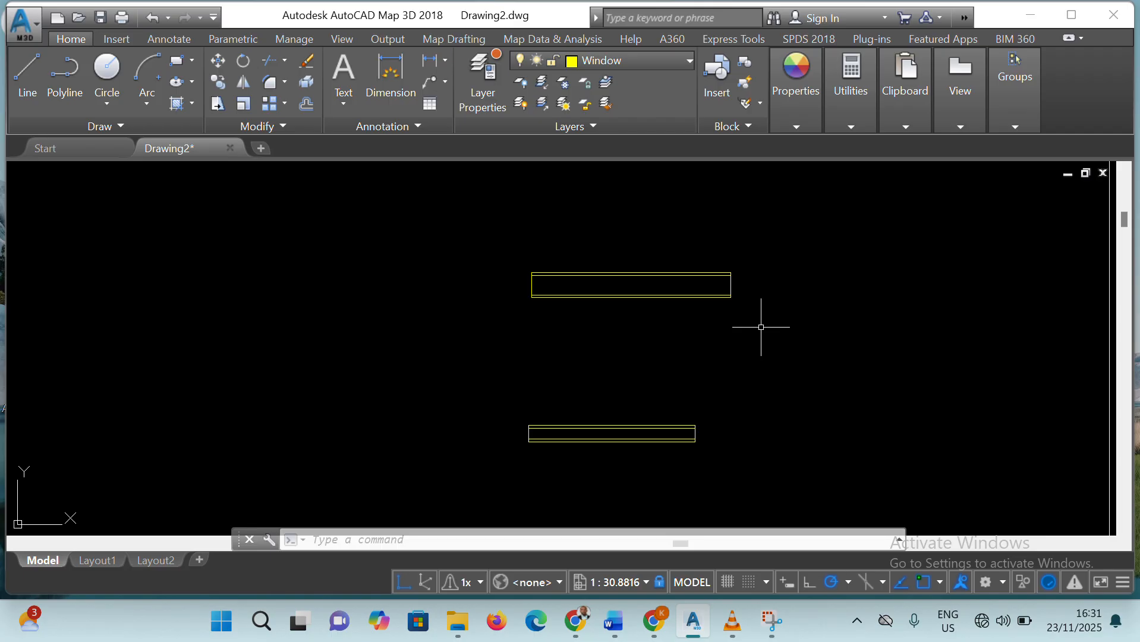
# Offset the right short edge of the 6' by 9" window 3' inward to form its centre line
pyautogui.click(689, 542)
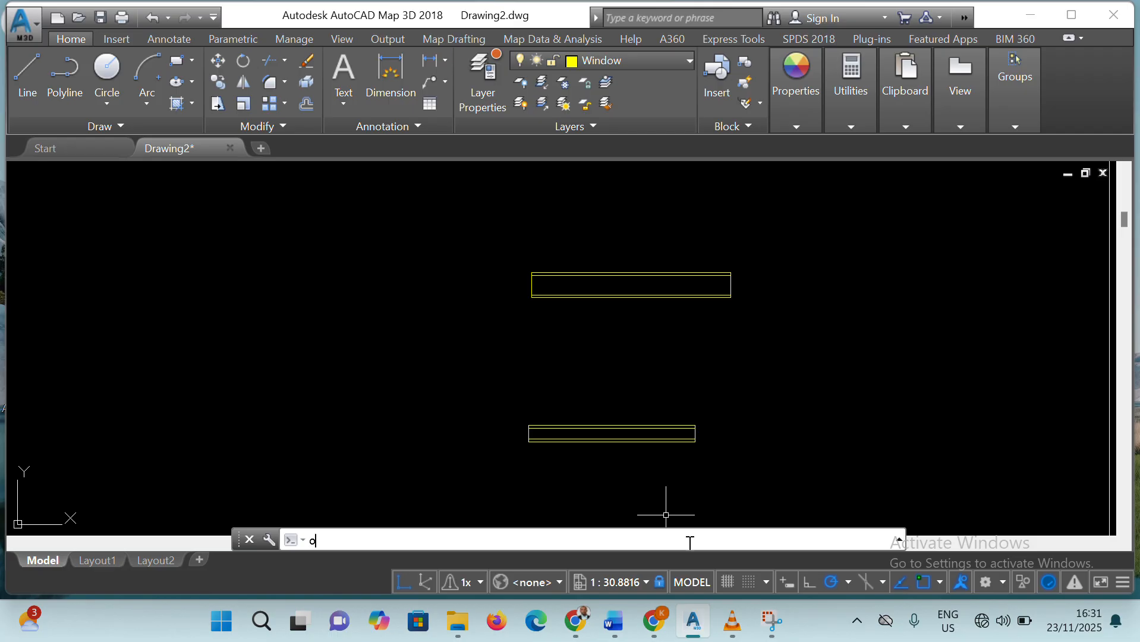
pyautogui.write('o')
pyautogui.press('Return')
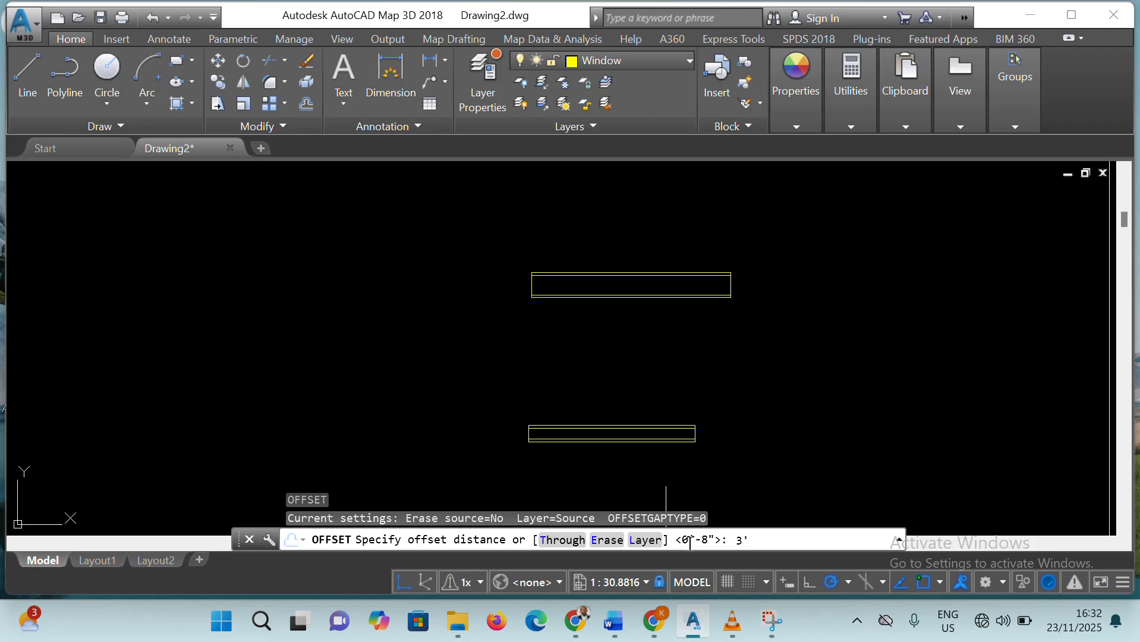
pyautogui.press('Return')
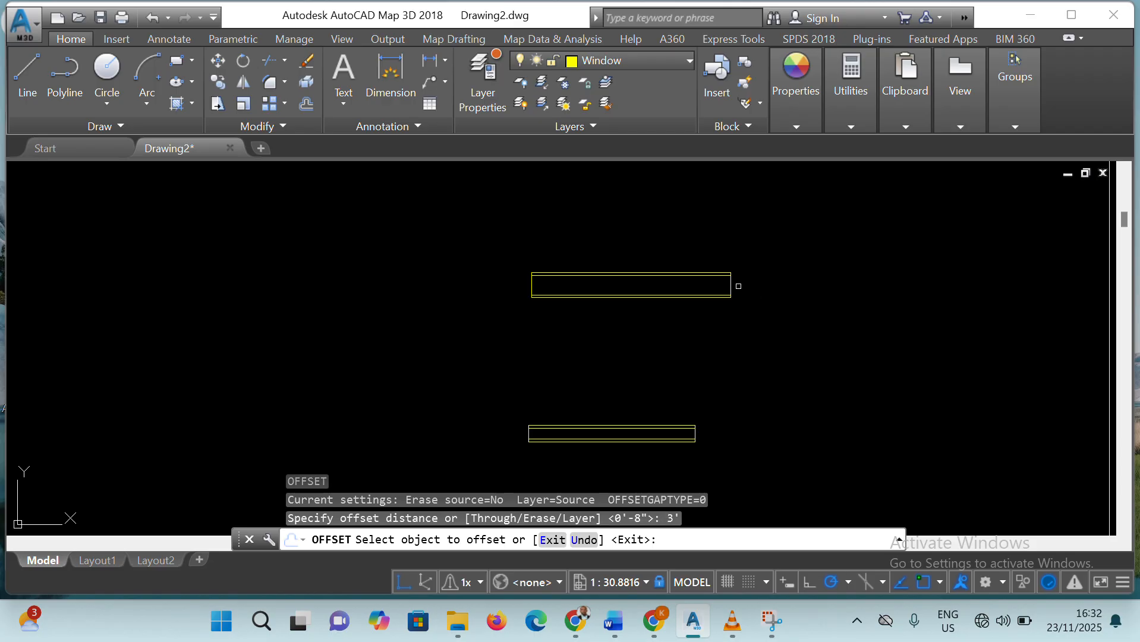
pyautogui.click(731, 285)
pyautogui.click(640, 285)
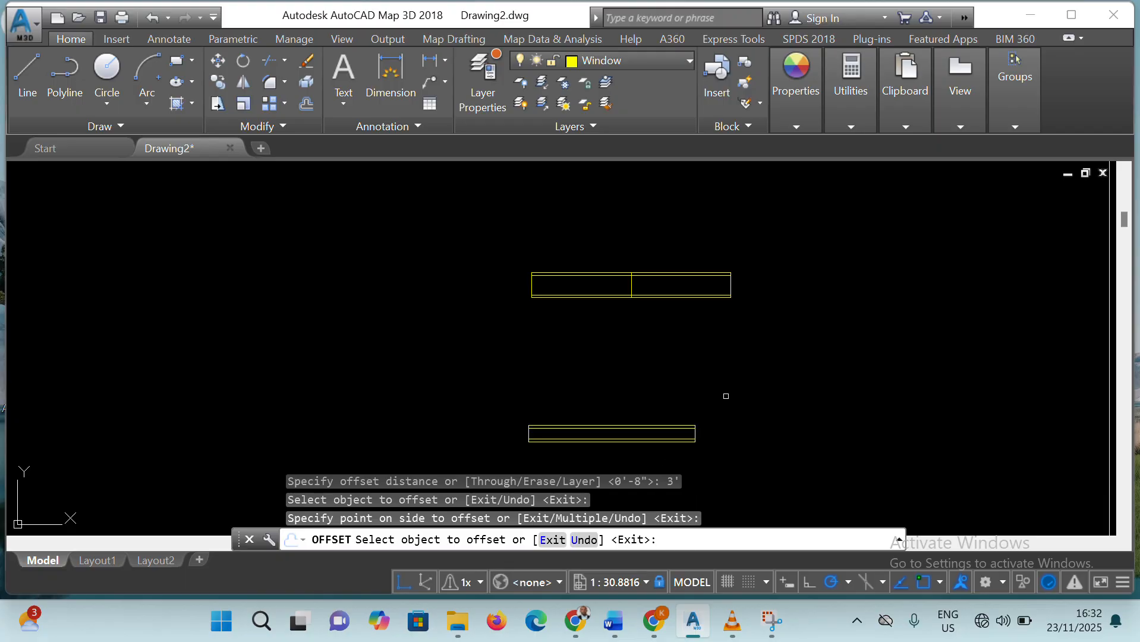
pyautogui.press('Escape')
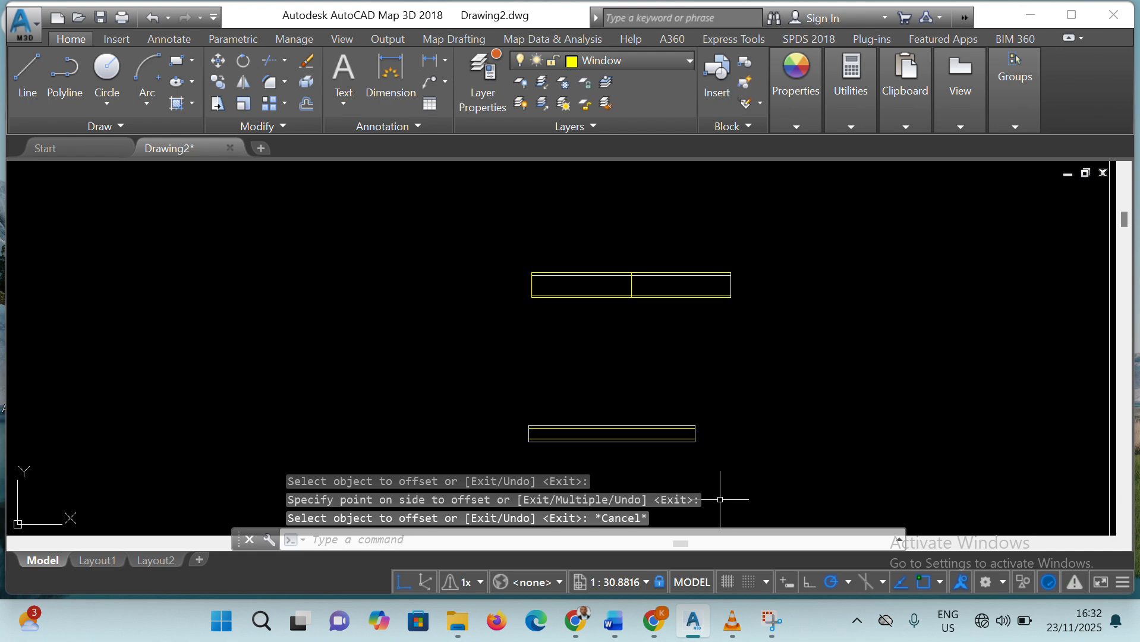
# Offset the right short edge of the 5' by 6" window 2.5' inward to form its centre line
pyautogui.write('o')
pyautogui.press('Return')
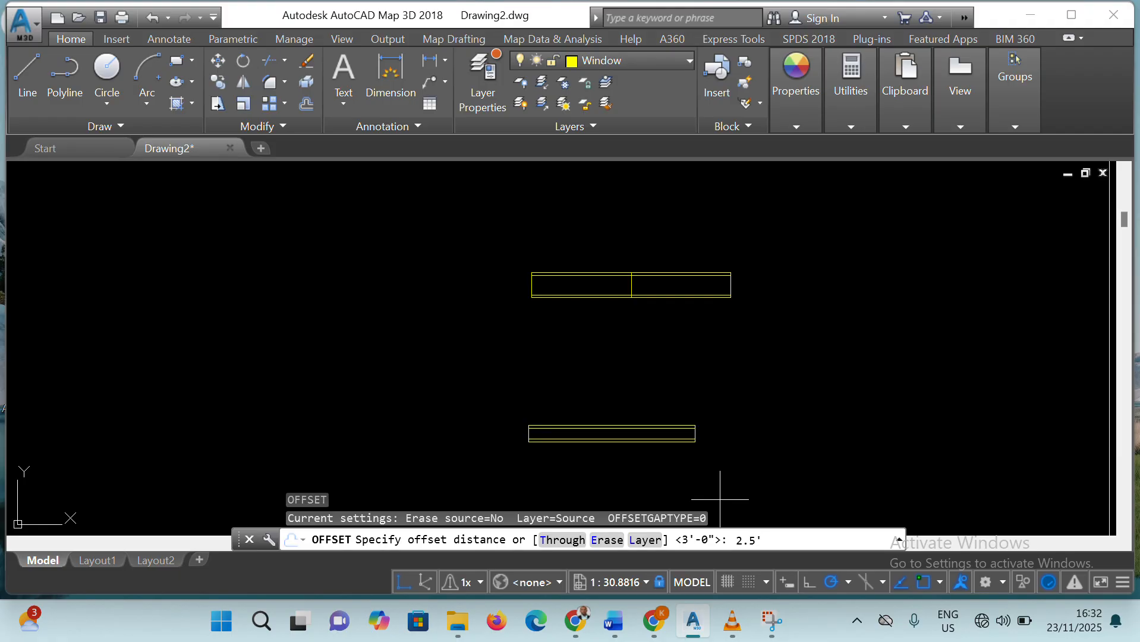
pyautogui.press('Return')
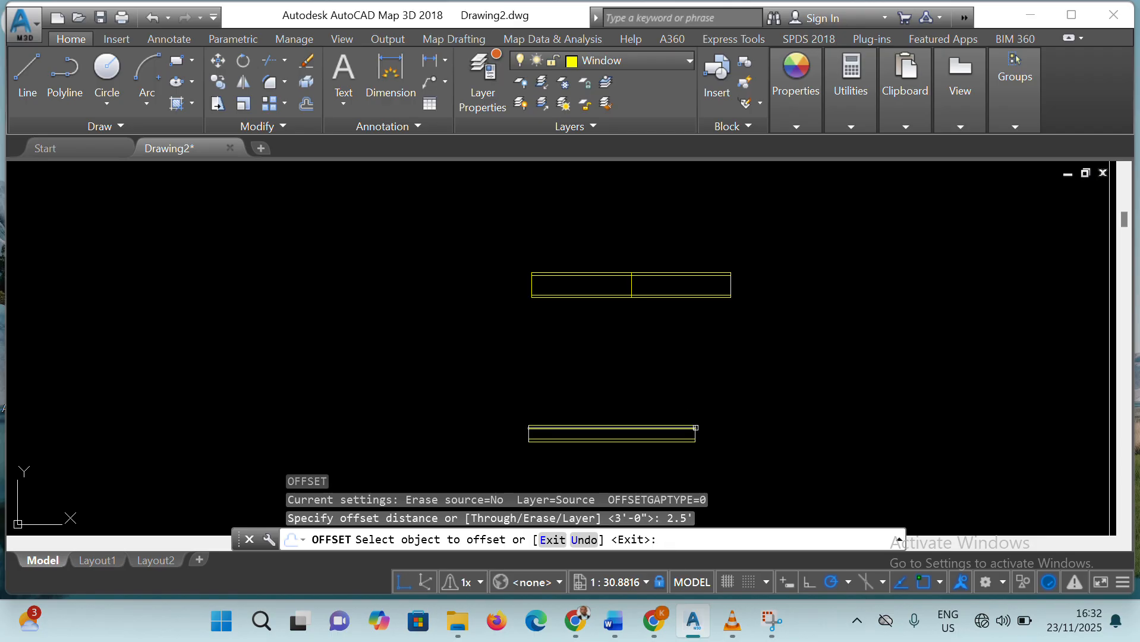
pyautogui.click(694, 437)
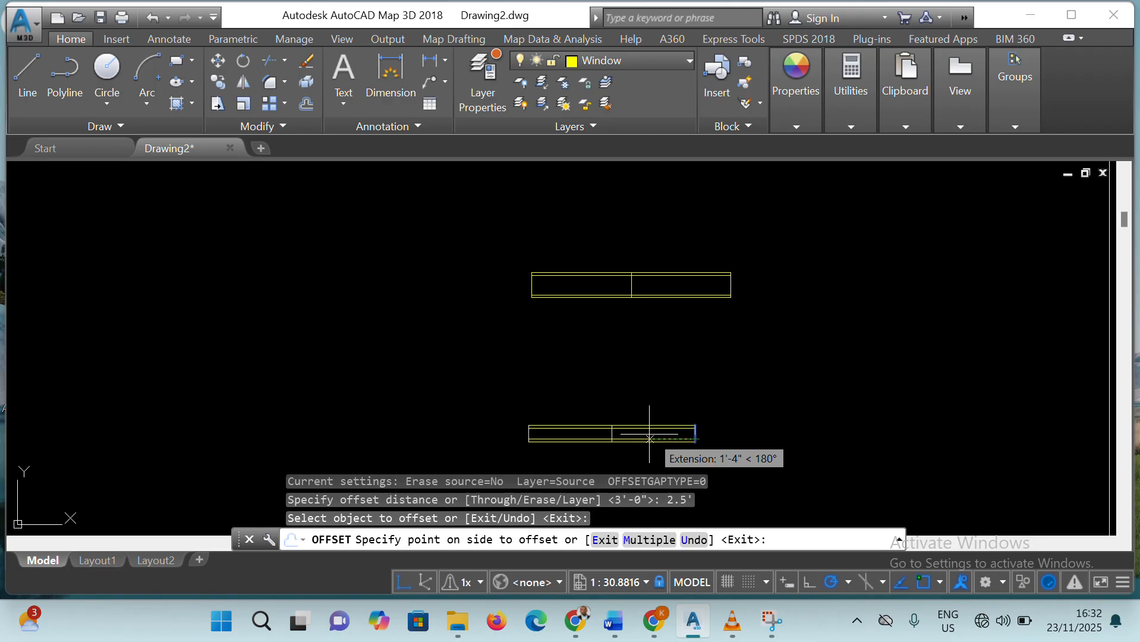
pyautogui.click(611, 445)
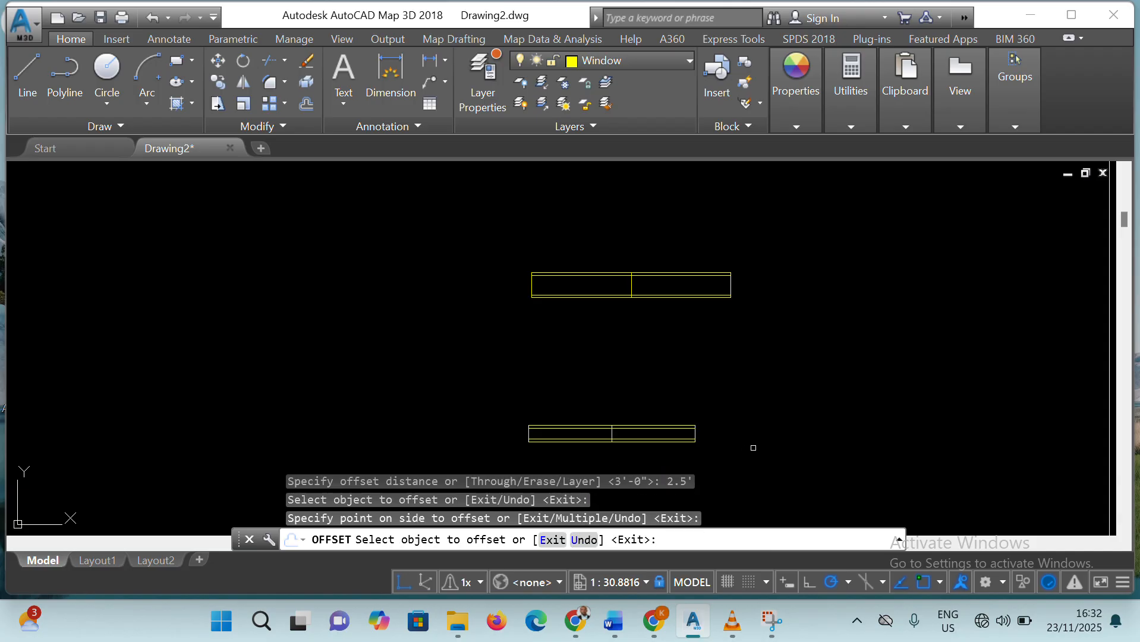
pyautogui.press('Escape')
# Trim both ends of the 6' by 9" window's centre line back to the two inner offset lines
pyautogui.scroll(2, 651, 265)
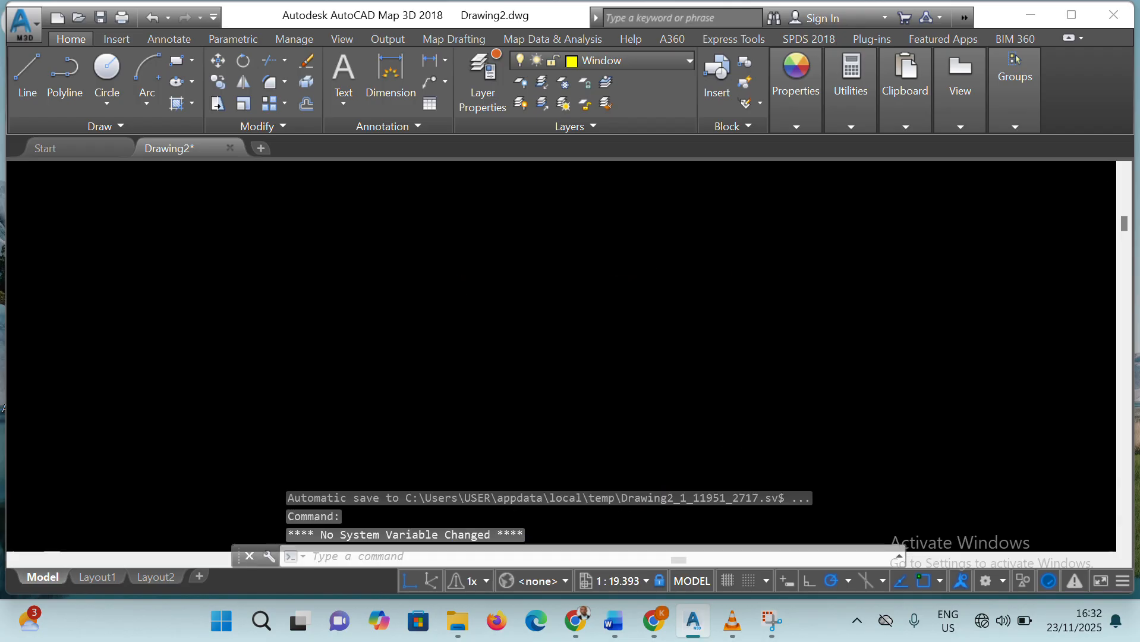
pyautogui.scroll(4, 625, 305)
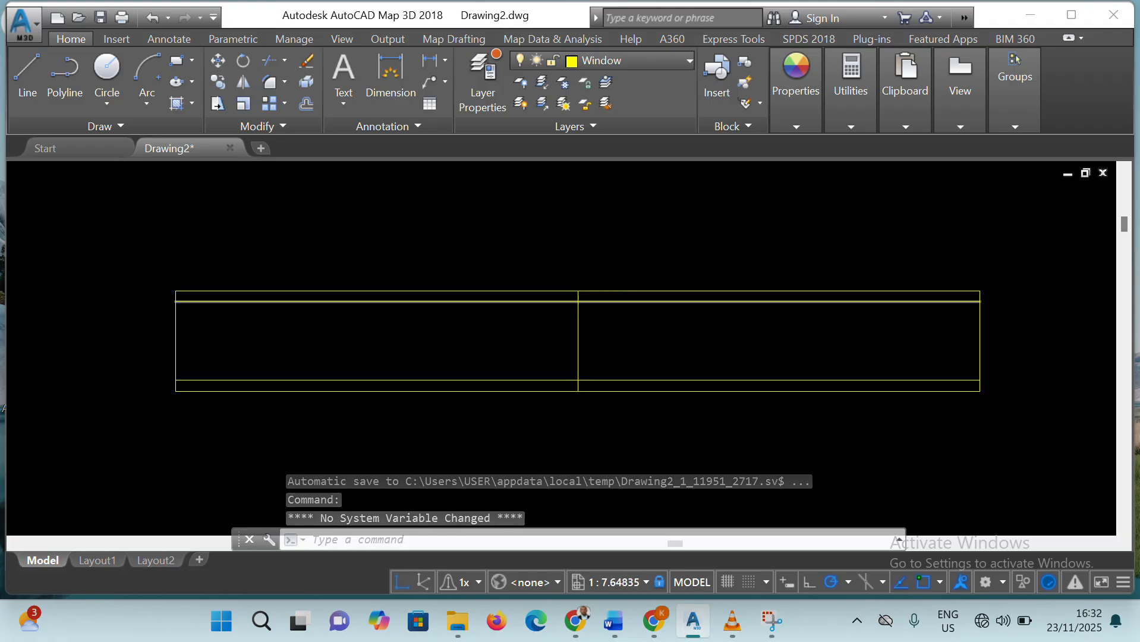
pyautogui.scroll(2, 580, 300)
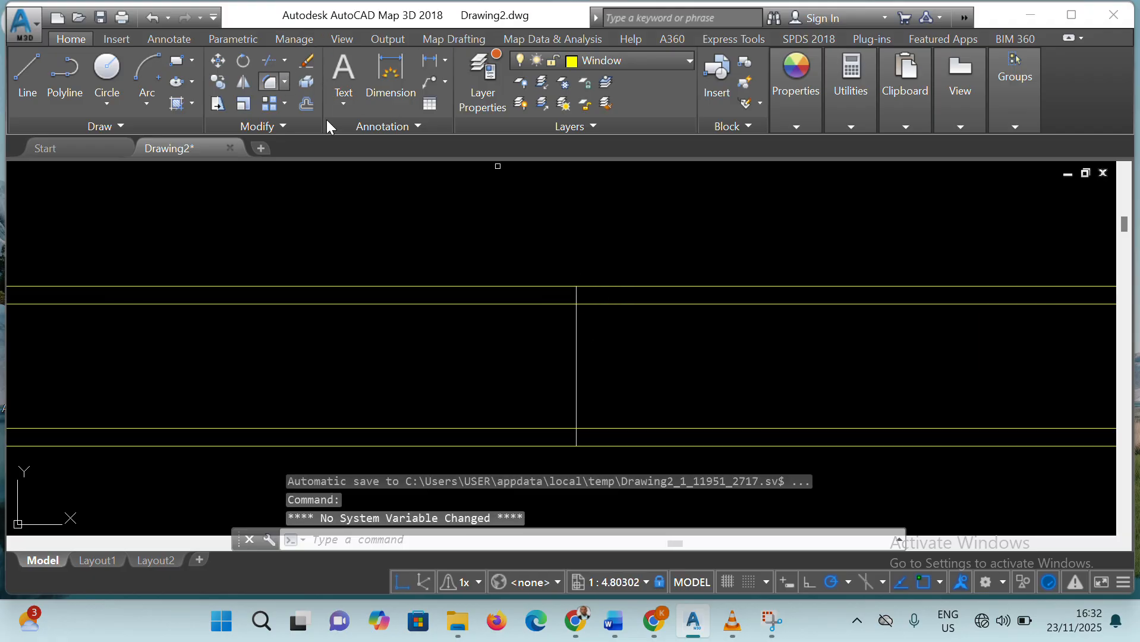
pyautogui.click(269, 60)
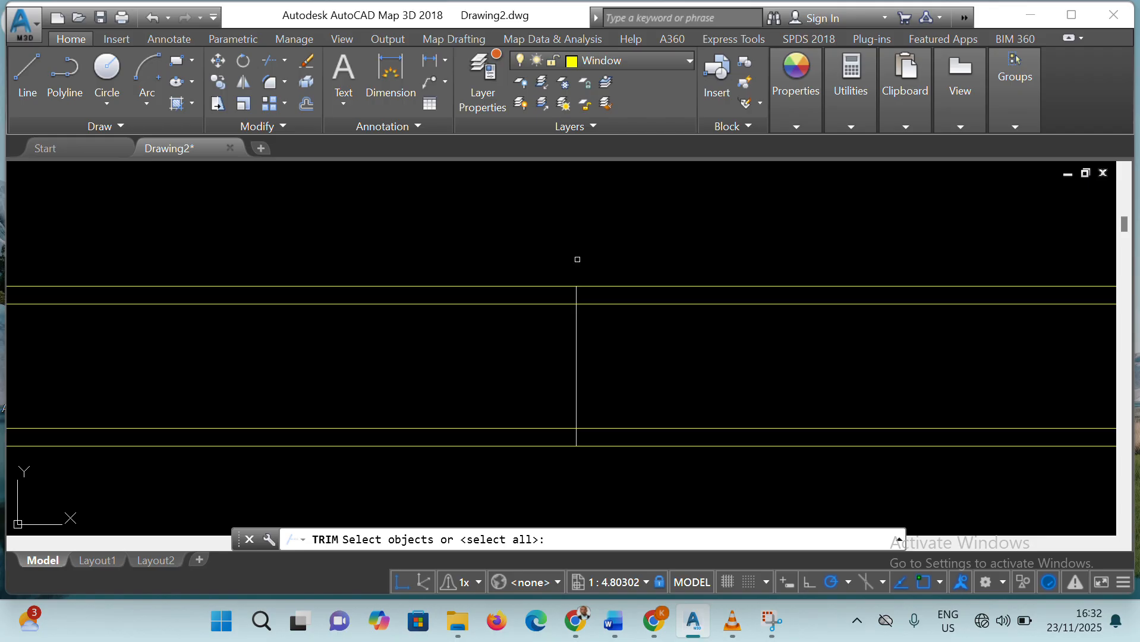
pyautogui.press('Return')
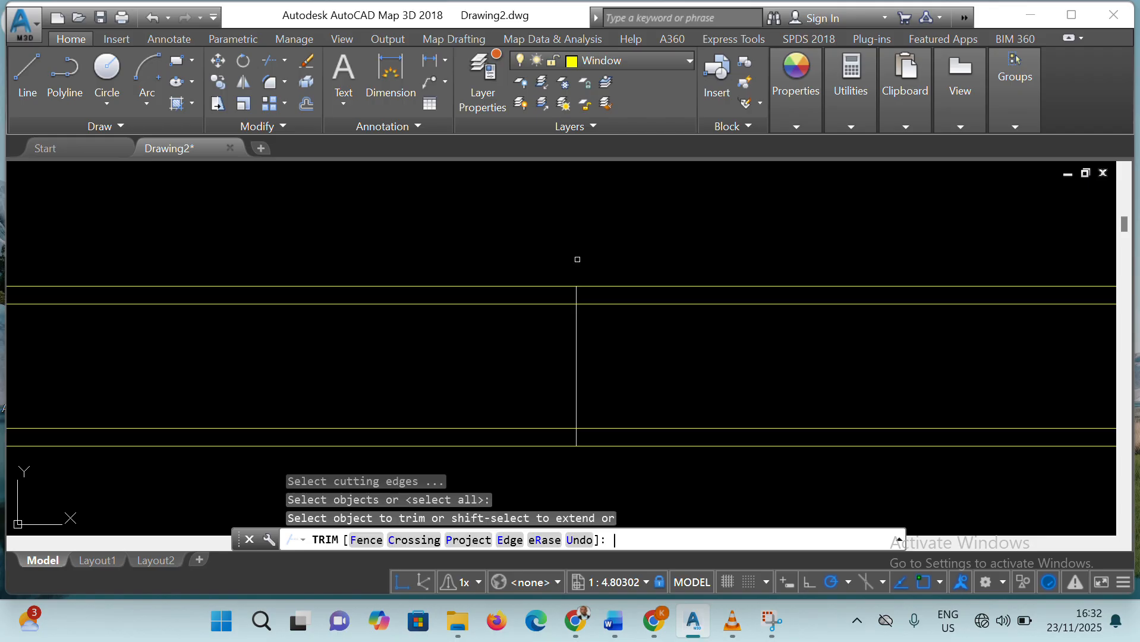
pyautogui.click(575, 295)
pyautogui.click(575, 438)
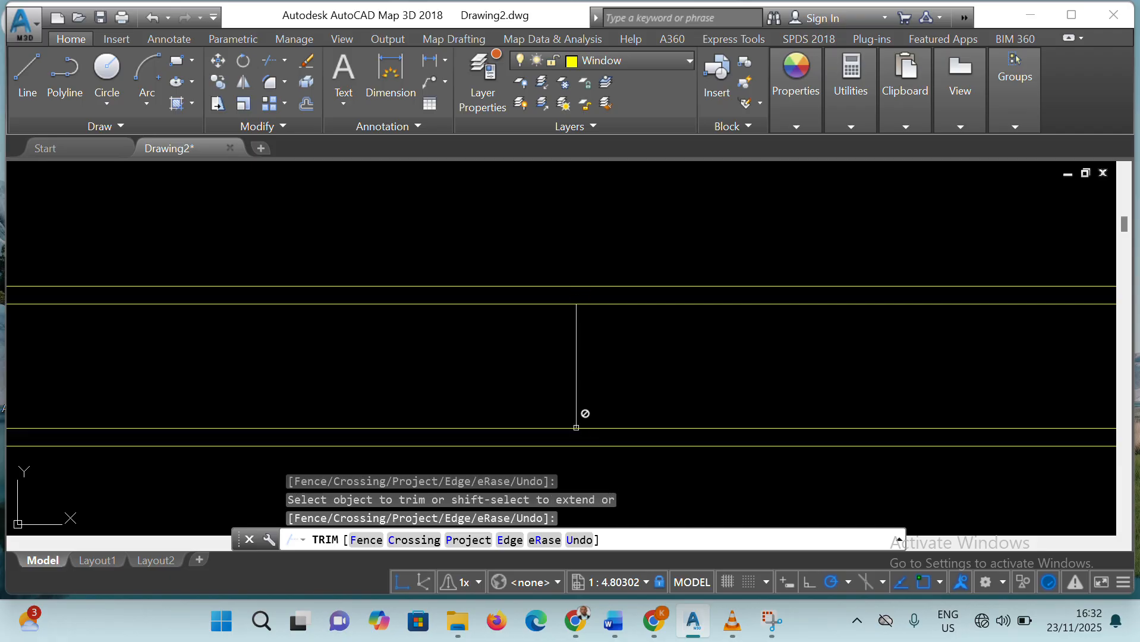
# Trim the ends of the 5' by 6" window's centre line back to its inner offset lines
pyautogui.scroll(-6, 582, 412)
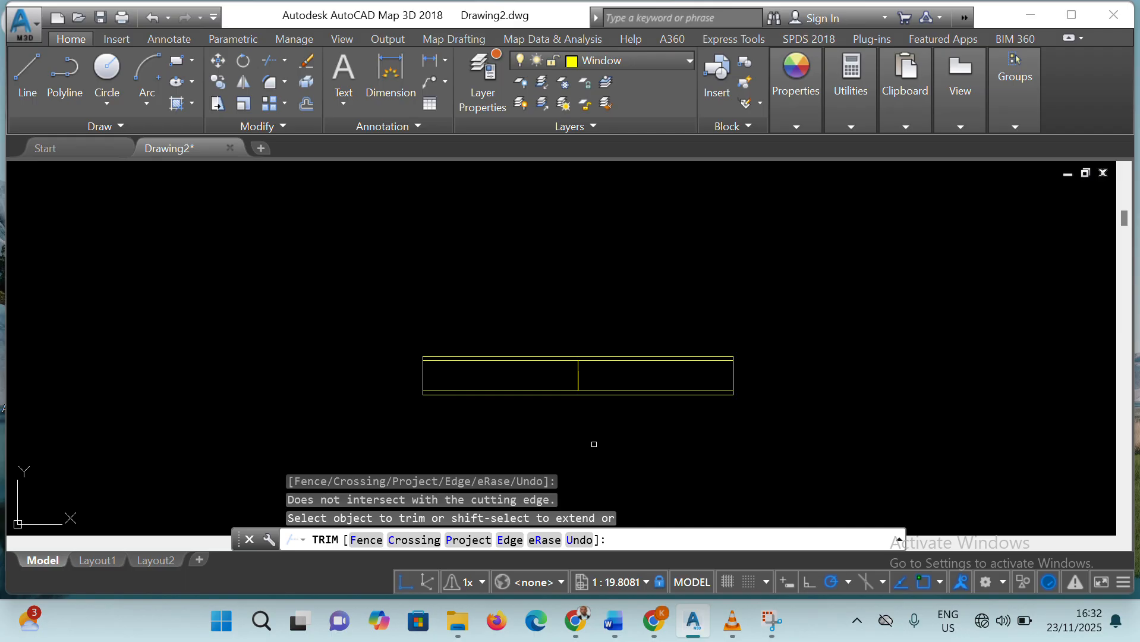
pyautogui.scroll(4, 613, 454)
pyautogui.scroll(-8, 613, 451)
pyautogui.moveTo(617, 441); pyautogui.dragTo(605, 285, button='middle')
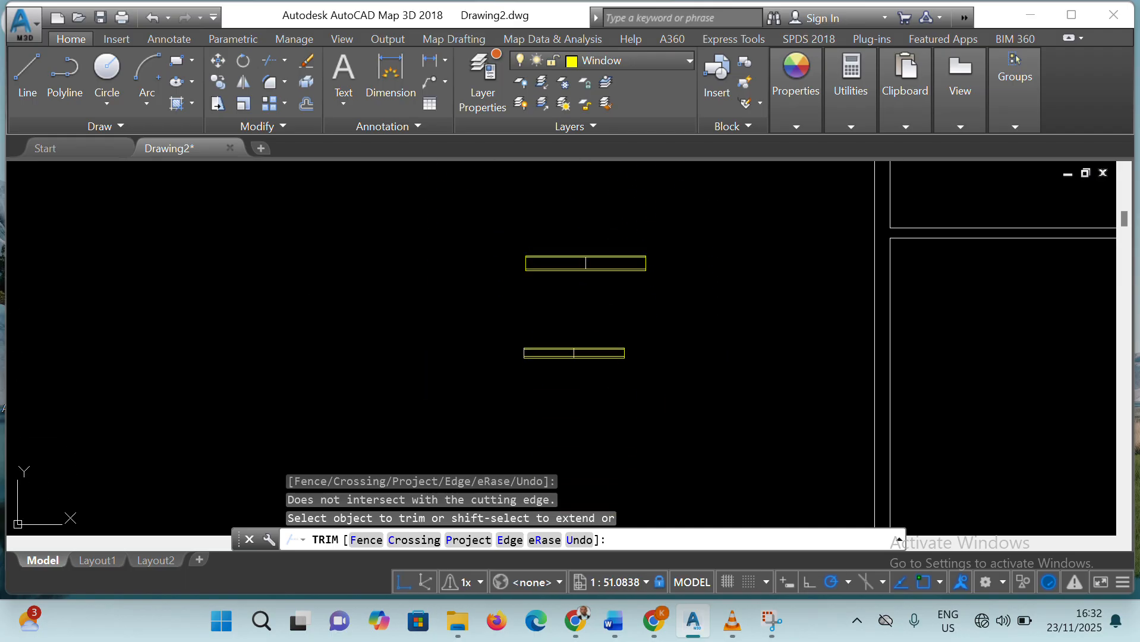
pyautogui.scroll(12, 545, 361)
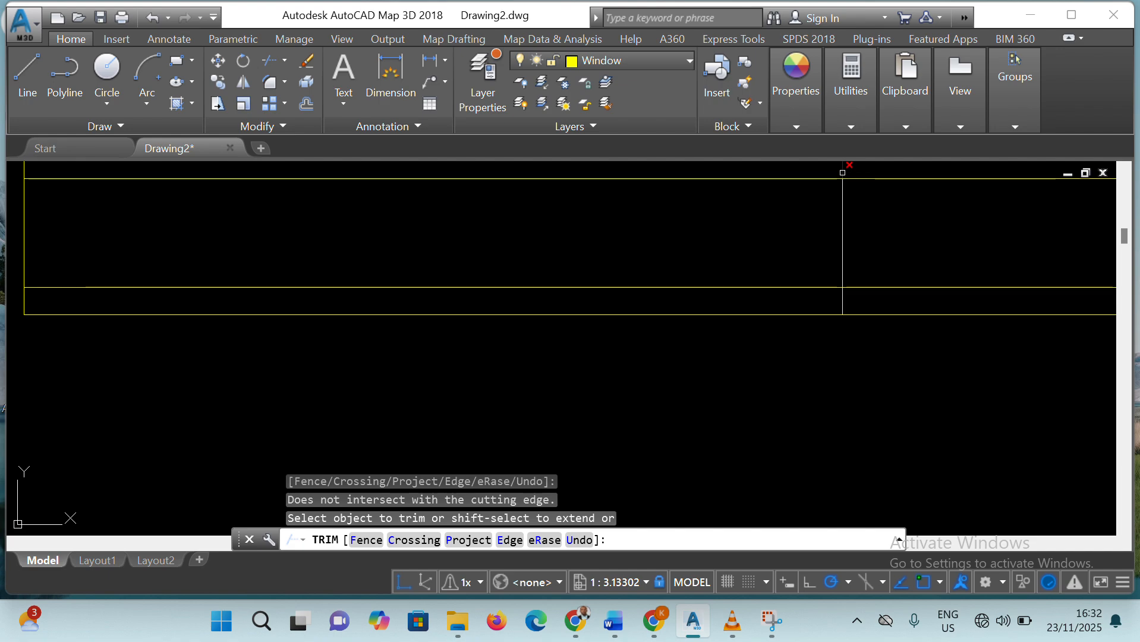
pyautogui.click(842, 301)
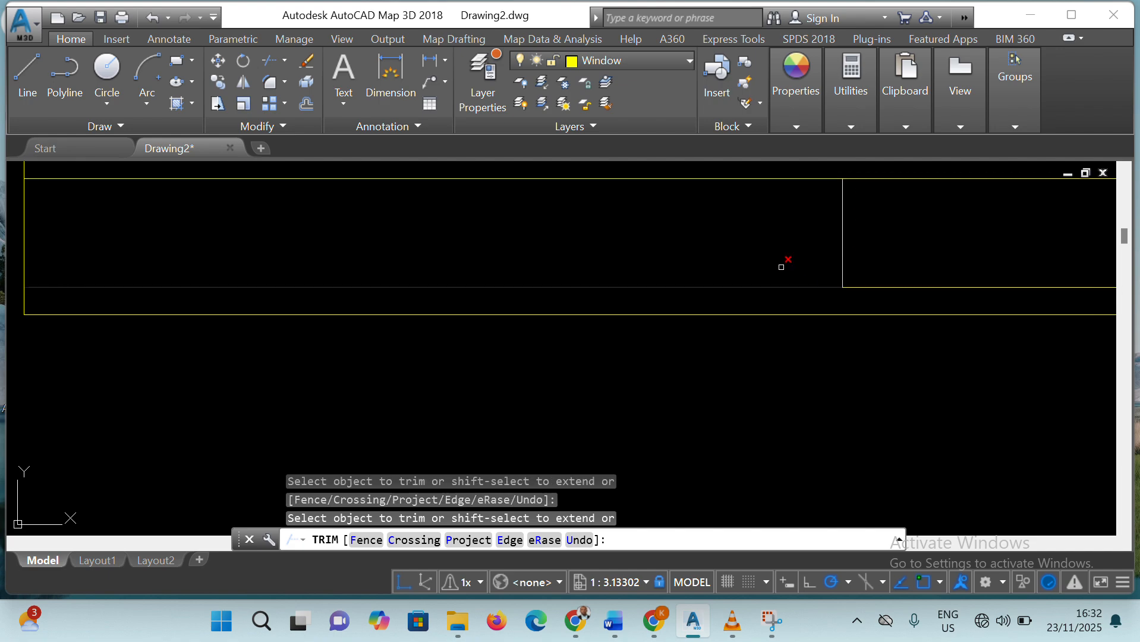
pyautogui.scroll(-6, 791, 274)
pyautogui.click(804, 265)
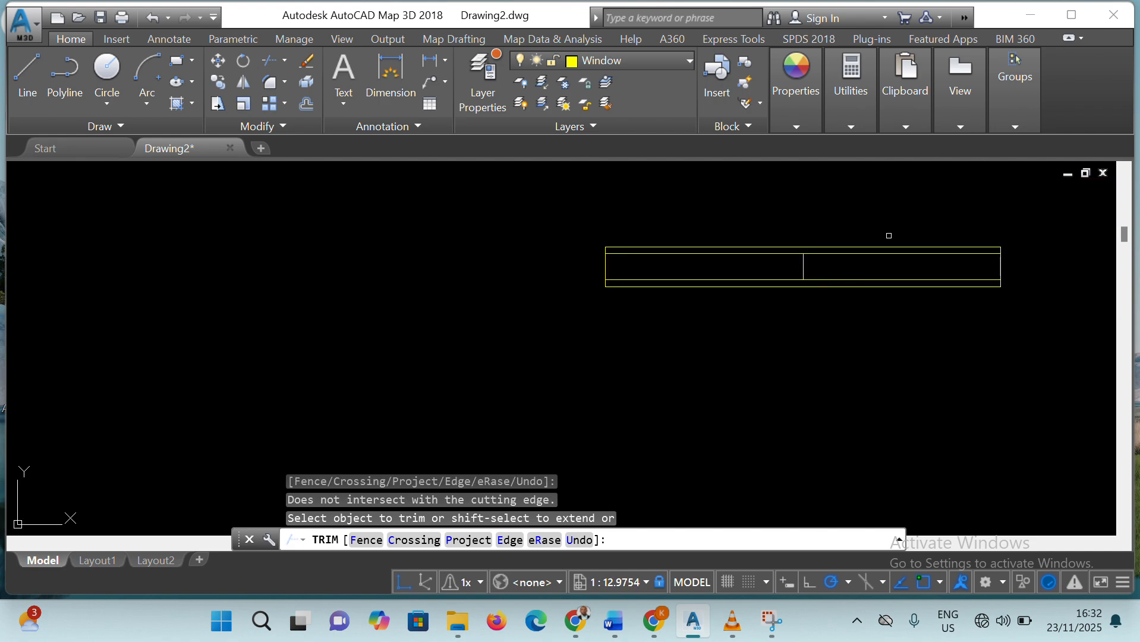
pyautogui.scroll(-14, 888, 235)
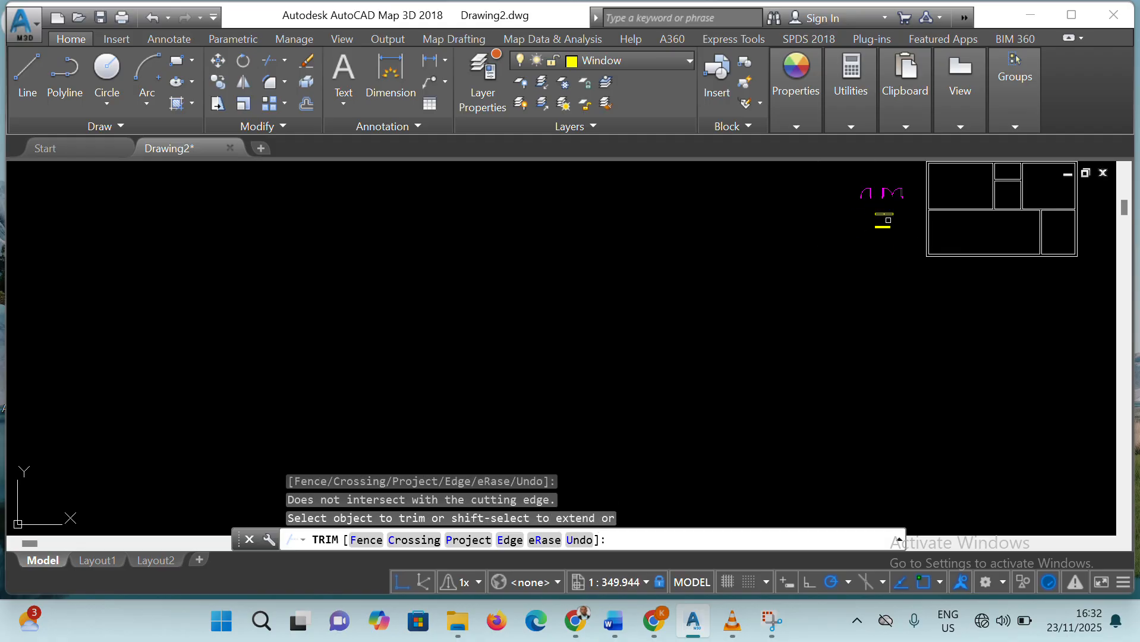
pyautogui.scroll(3, 972, 190)
pyautogui.scroll(-3, 973, 187)
pyautogui.scroll(6, 949, 198)
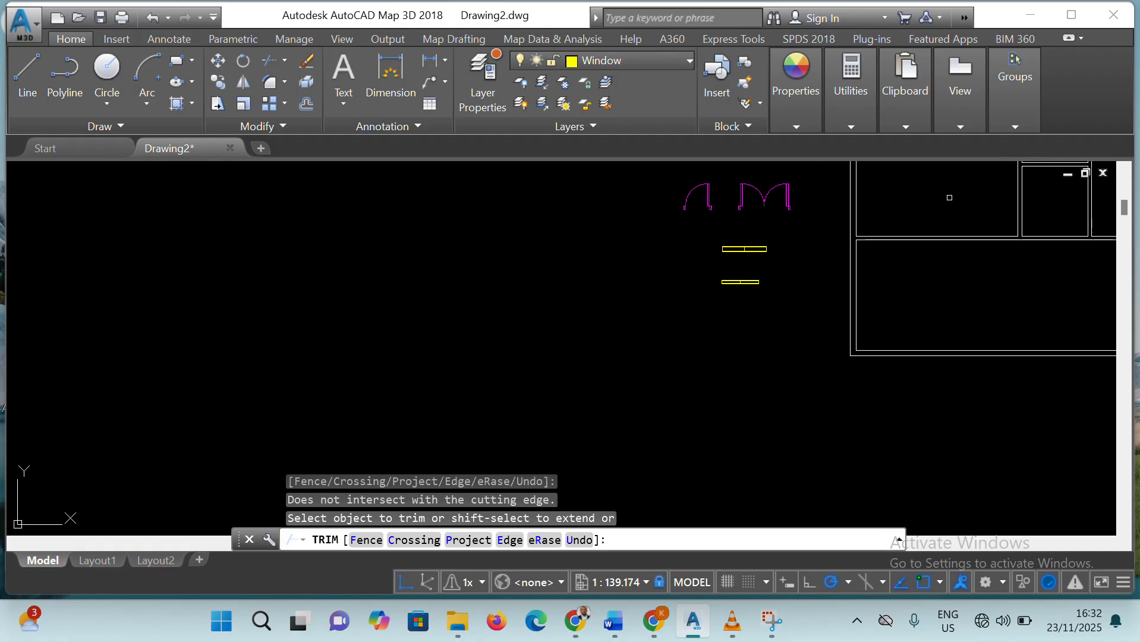
pyautogui.scroll(-5, 837, 227)
pyautogui.scroll(3, 836, 227)
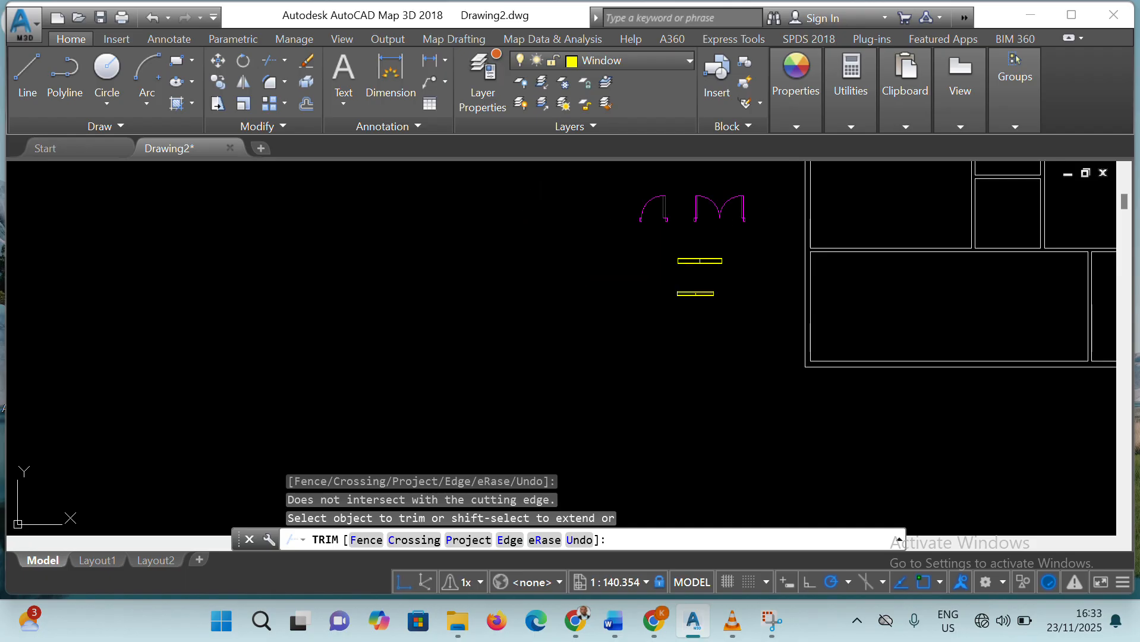
pyautogui.hotkey('ctrl', 's')
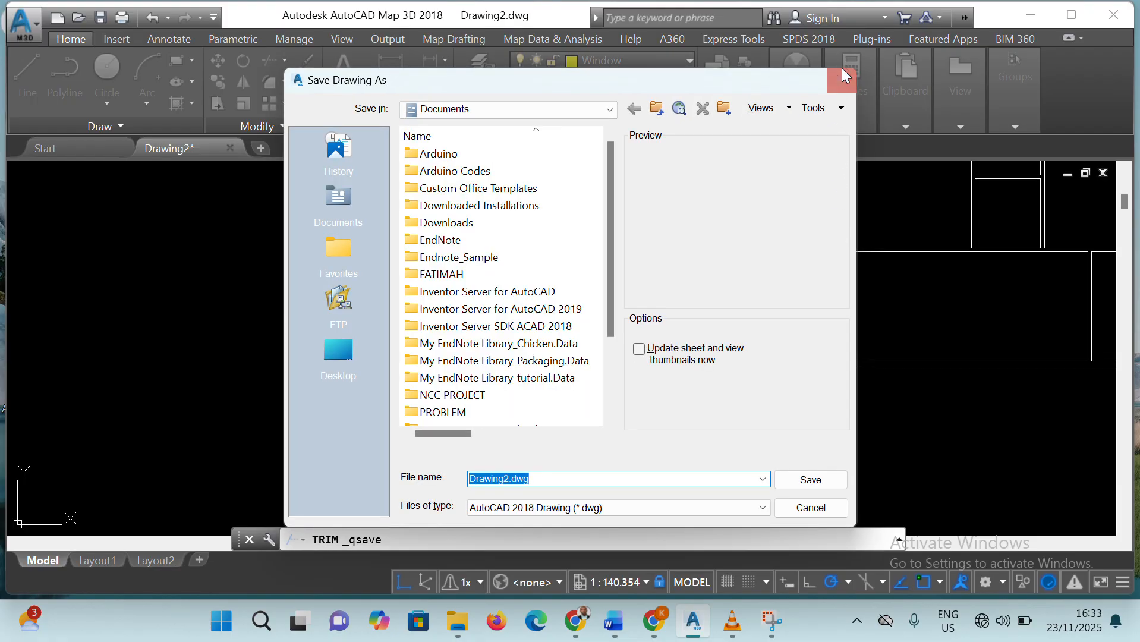
pyautogui.click(841, 72)
pyautogui.rightClick(696, 326)
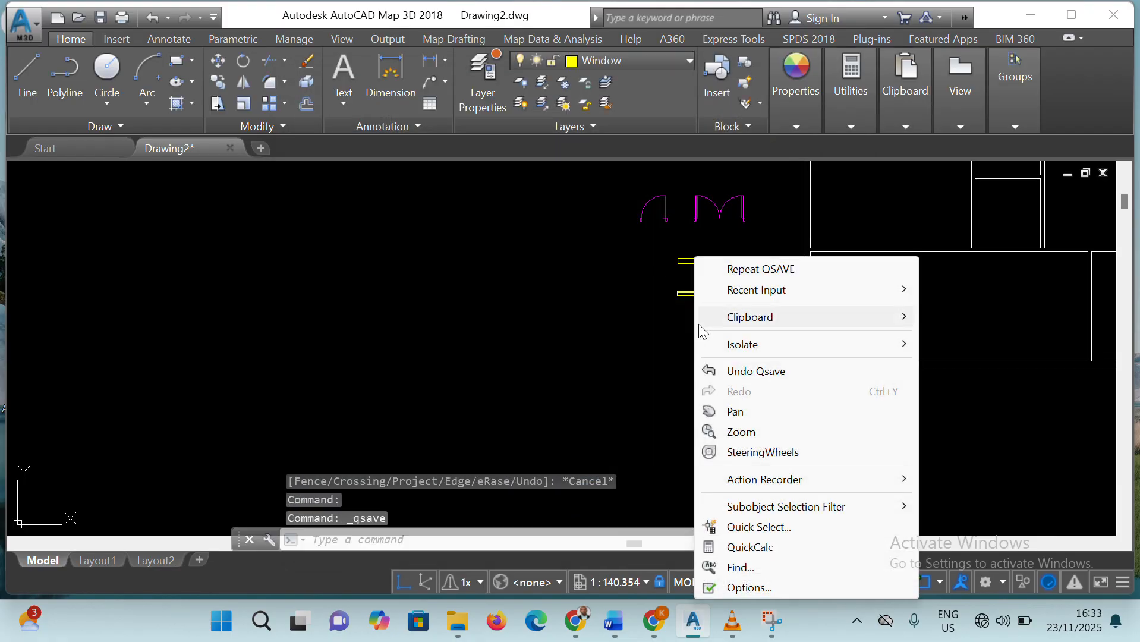
pyautogui.click(584, 321)
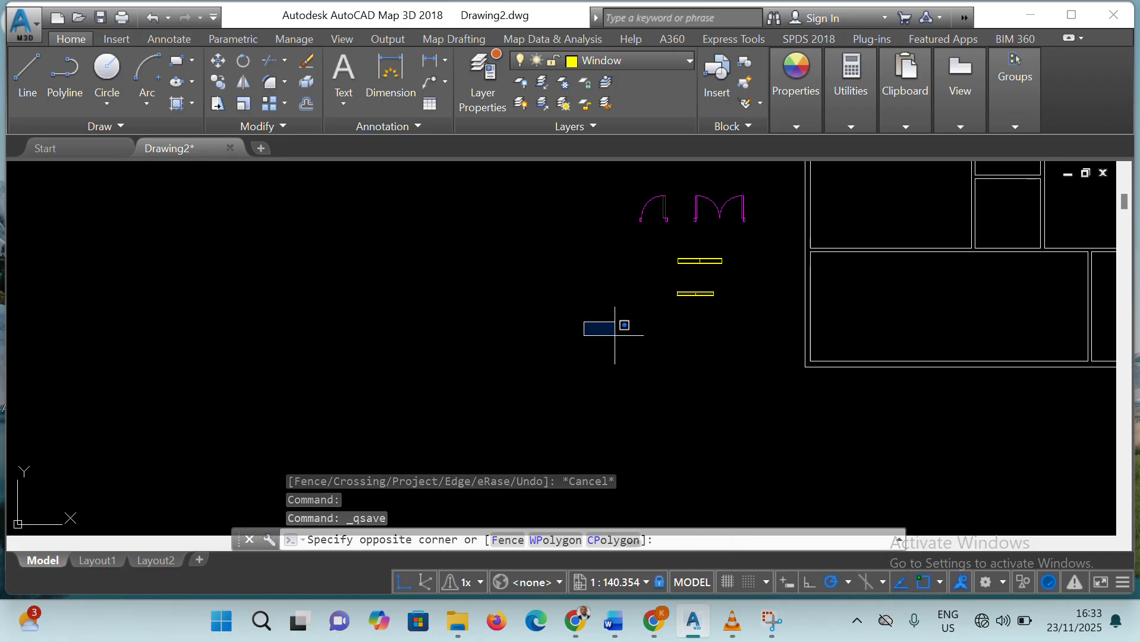
pyautogui.click(665, 362)
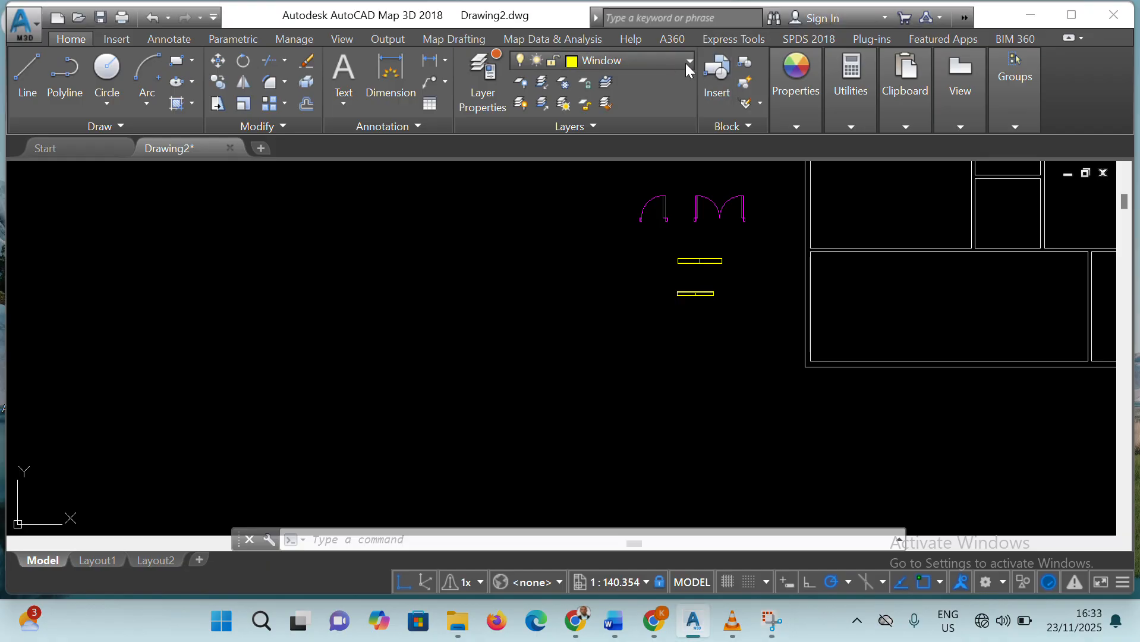
pyautogui.click(850, 127)
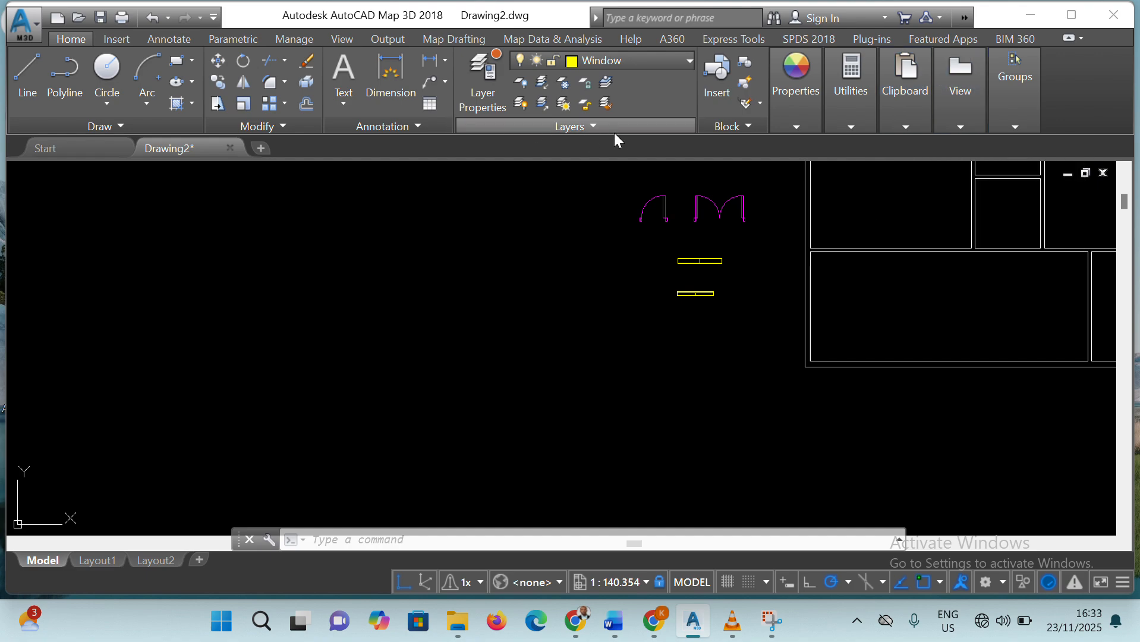
pyautogui.click(592, 127)
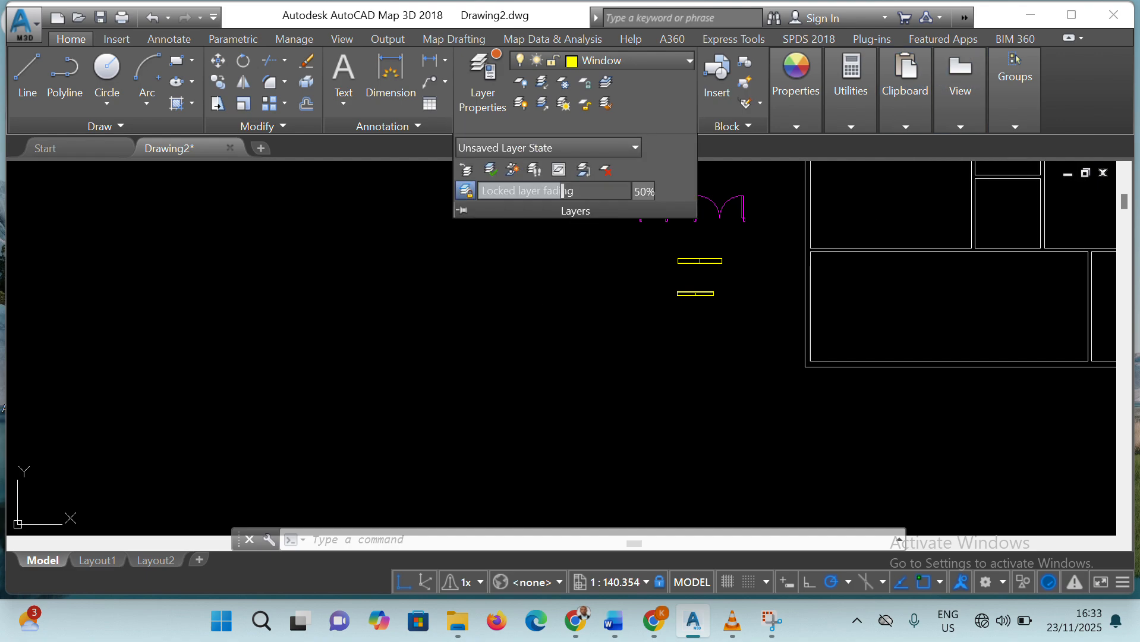
pyautogui.click(543, 274)
pyautogui.click(564, 312)
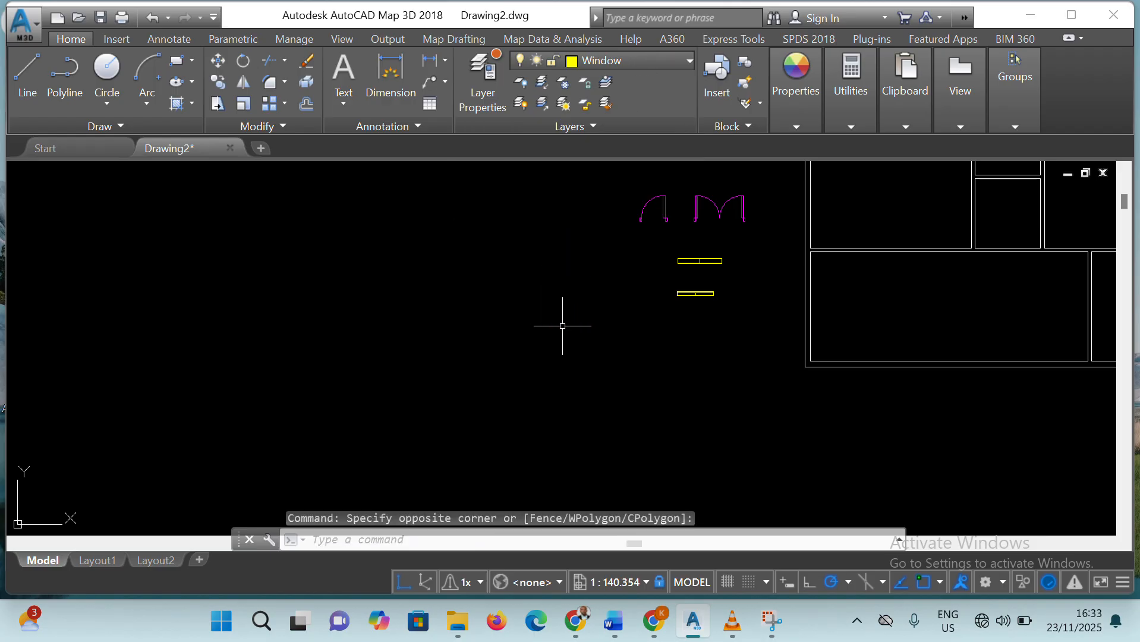
pyautogui.press('Escape')
pyautogui.press('Escape')
pyautogui.press('Escape')
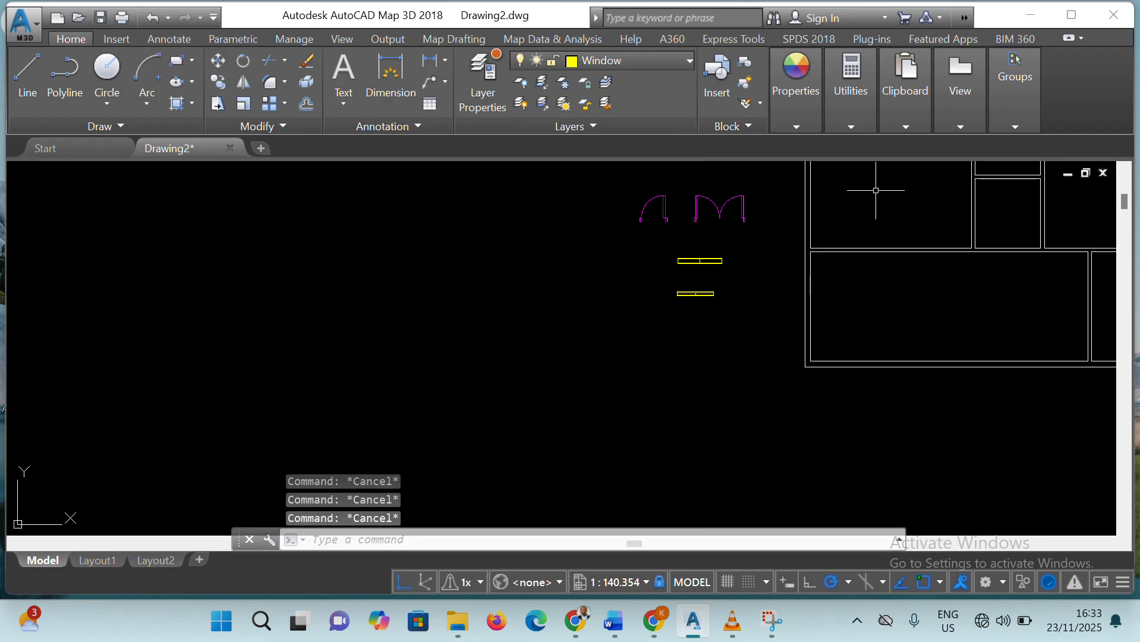
# Make Blocks the current layer and begin a block named Door1 with its base point at the single door's lower-right jamb corner
pyautogui.click(688, 59)
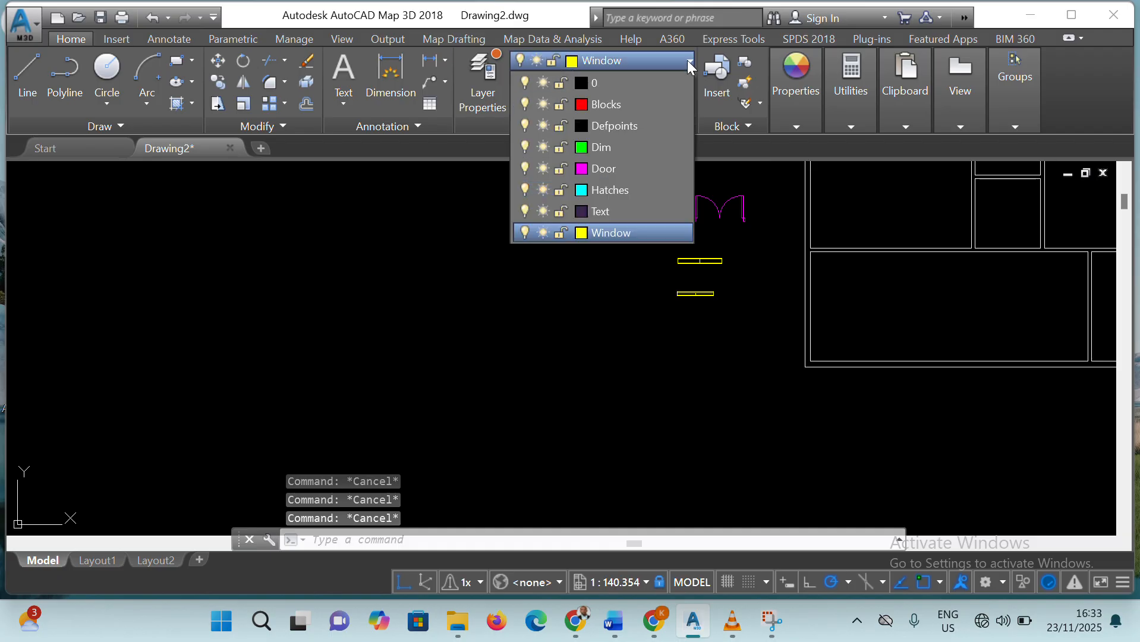
pyautogui.click(599, 104)
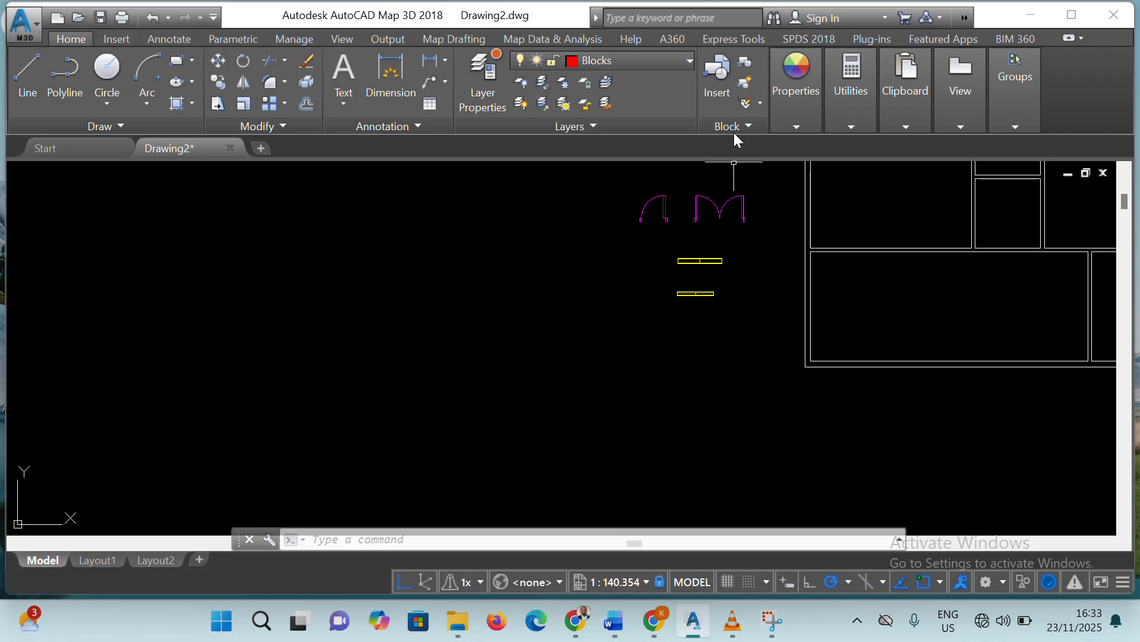
pyautogui.click(744, 62)
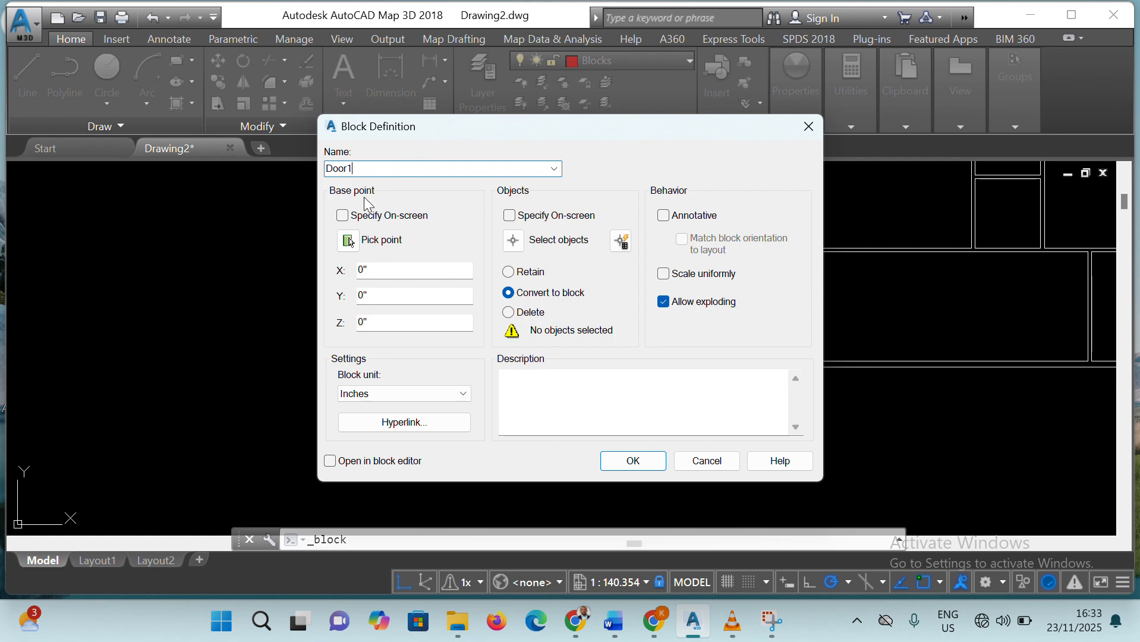
pyautogui.click(348, 240)
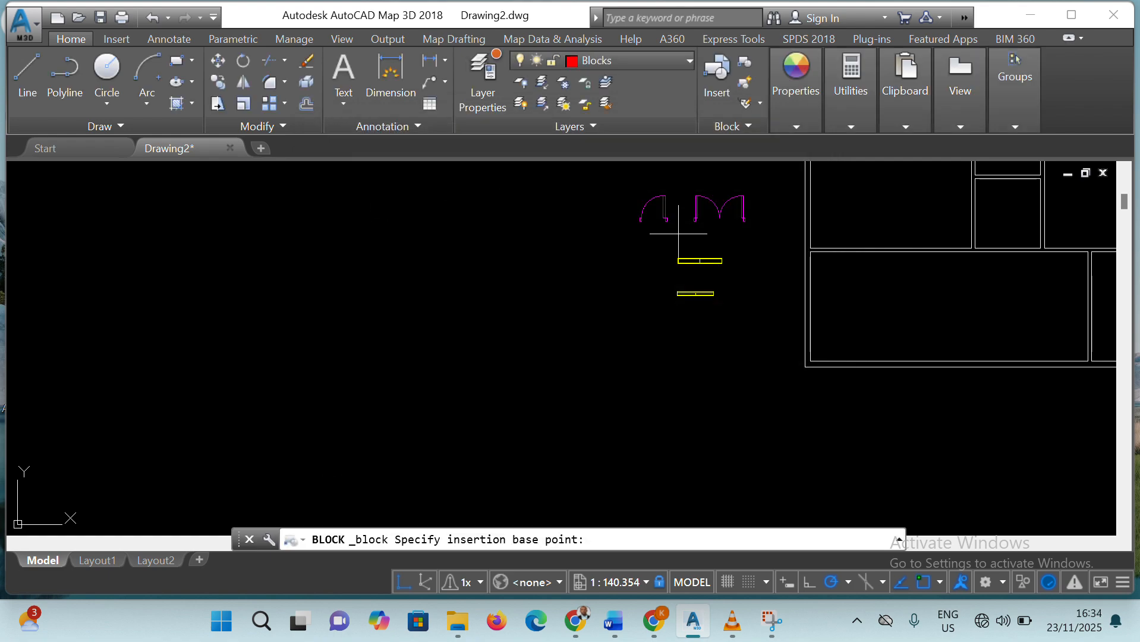
pyautogui.scroll(8, 677, 221)
pyautogui.scroll(2, 633, 220)
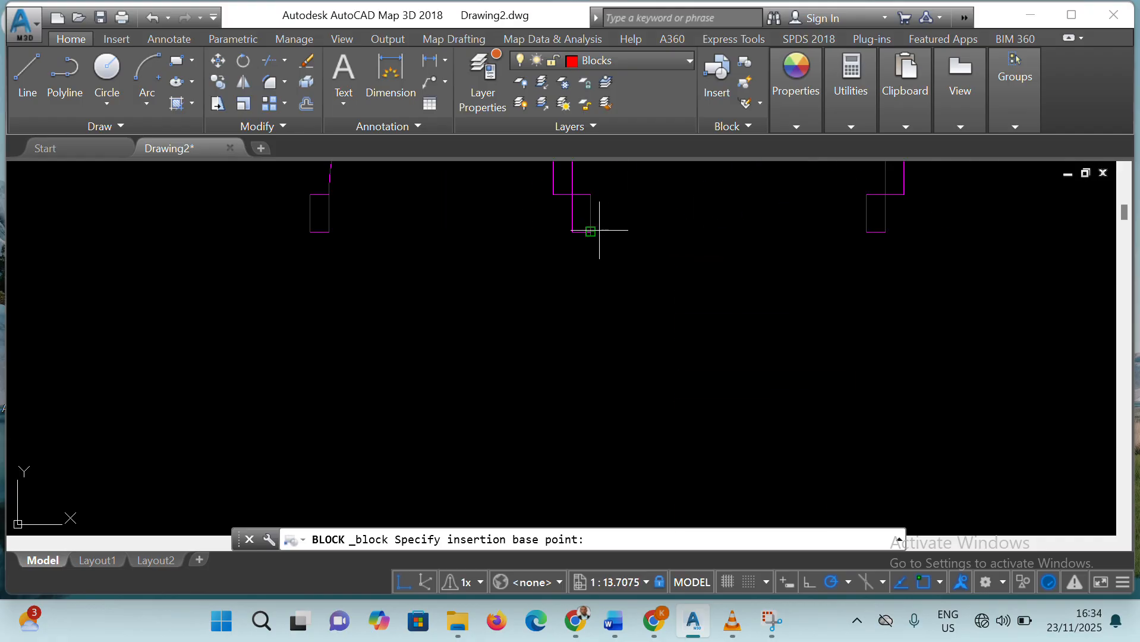
pyautogui.click(590, 231)
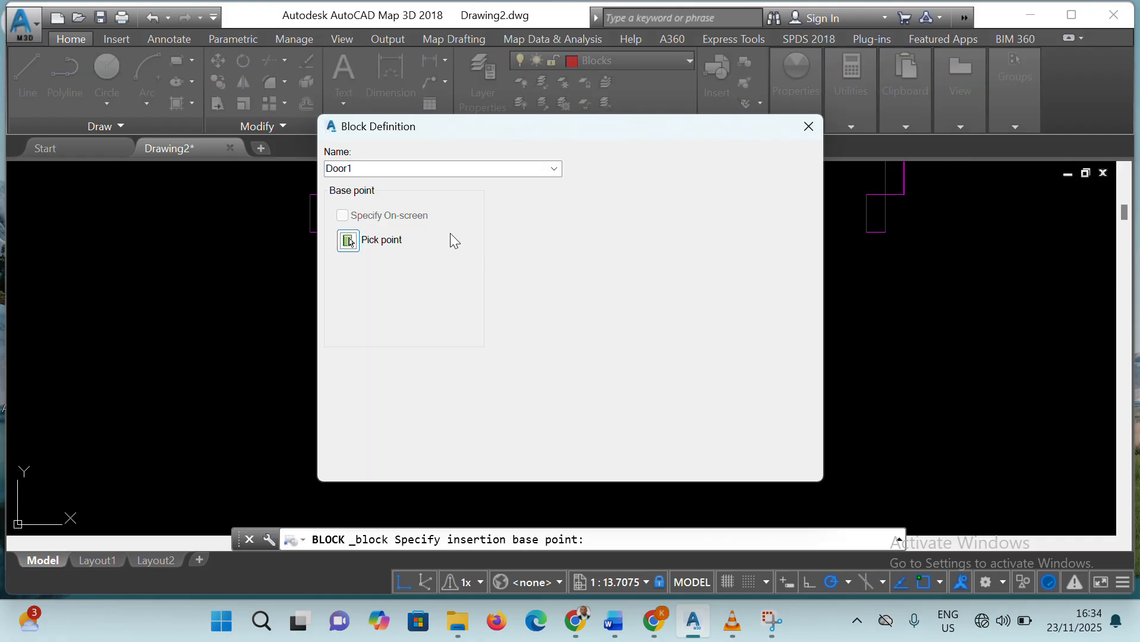
# Select the whole single door, both jambs included, as the objects of Door1 and create the block
pyautogui.click(516, 241)
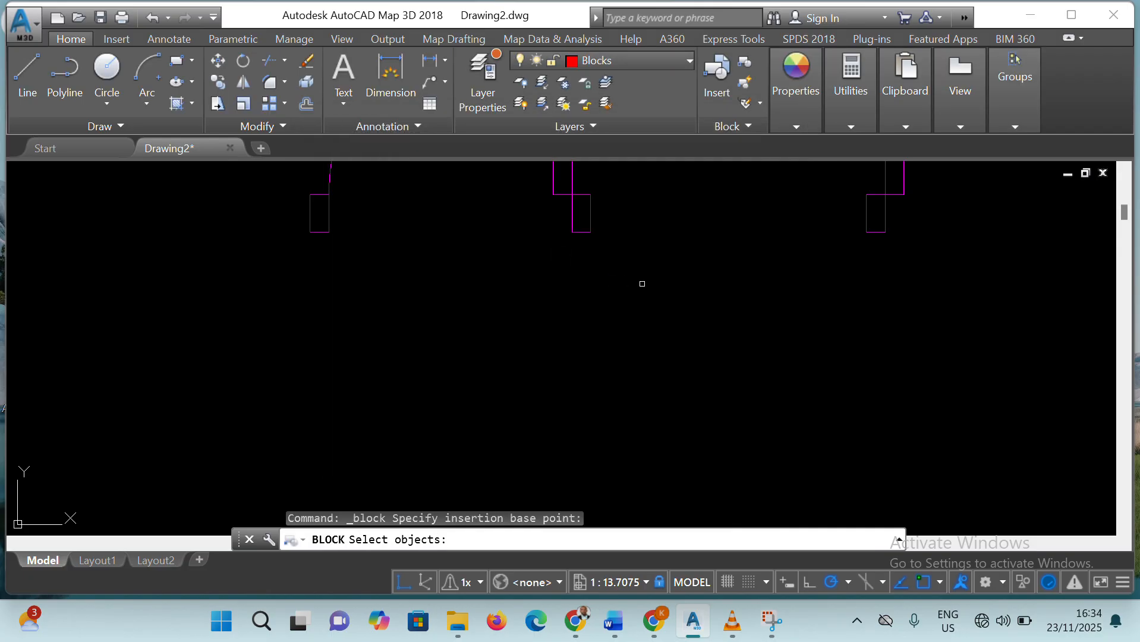
pyautogui.scroll(-2, 632, 234)
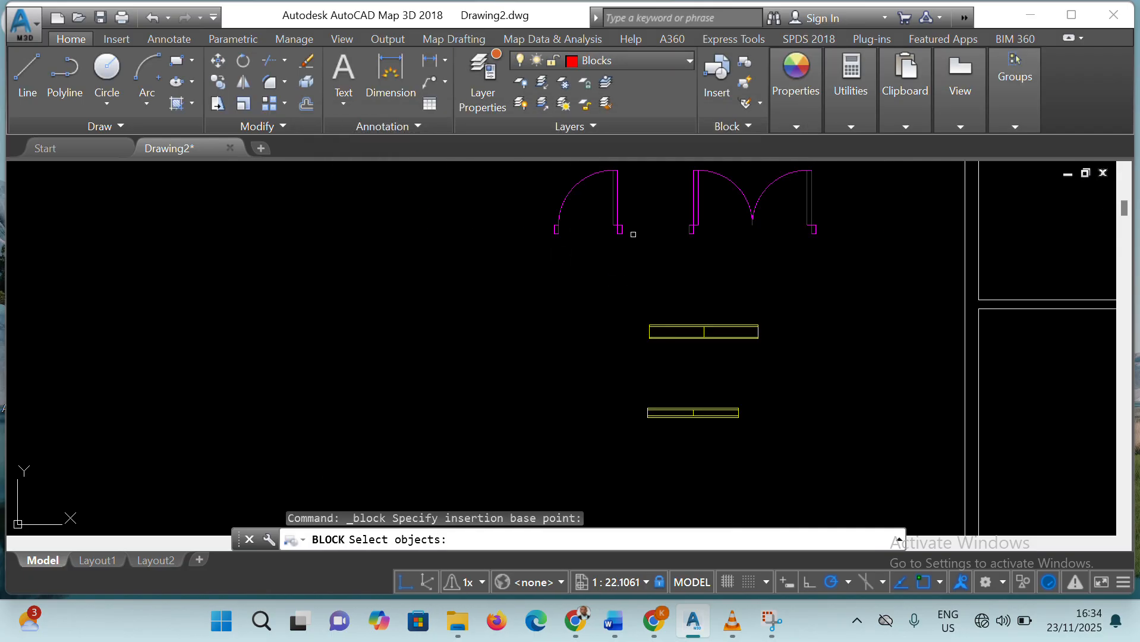
pyautogui.scroll(-2, 632, 234)
pyautogui.click(566, 178)
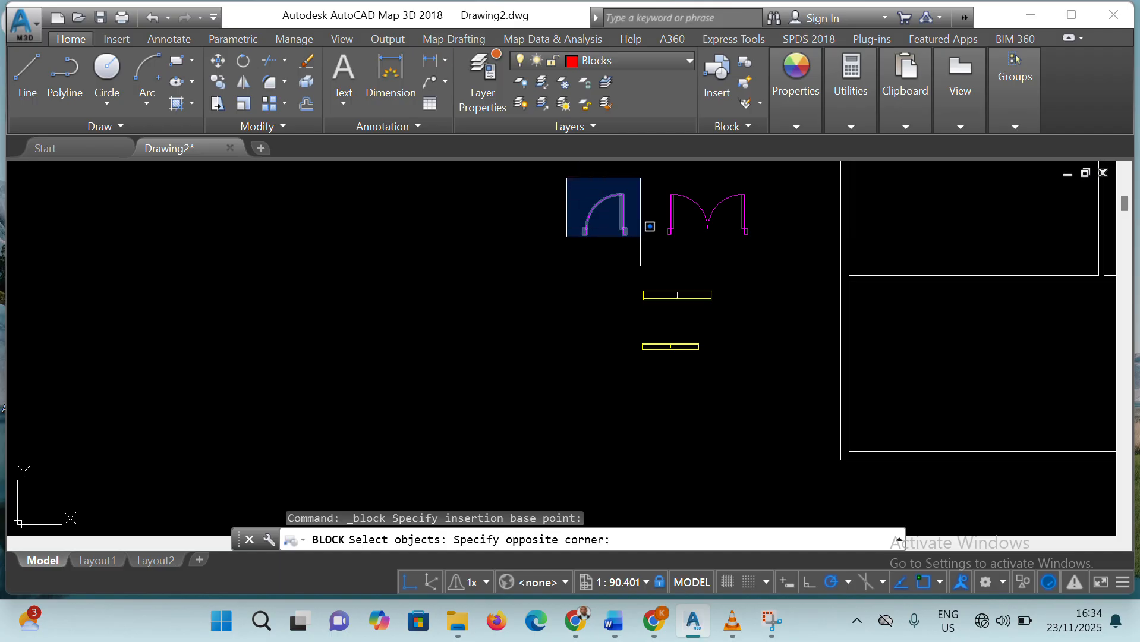
pyautogui.click(638, 254)
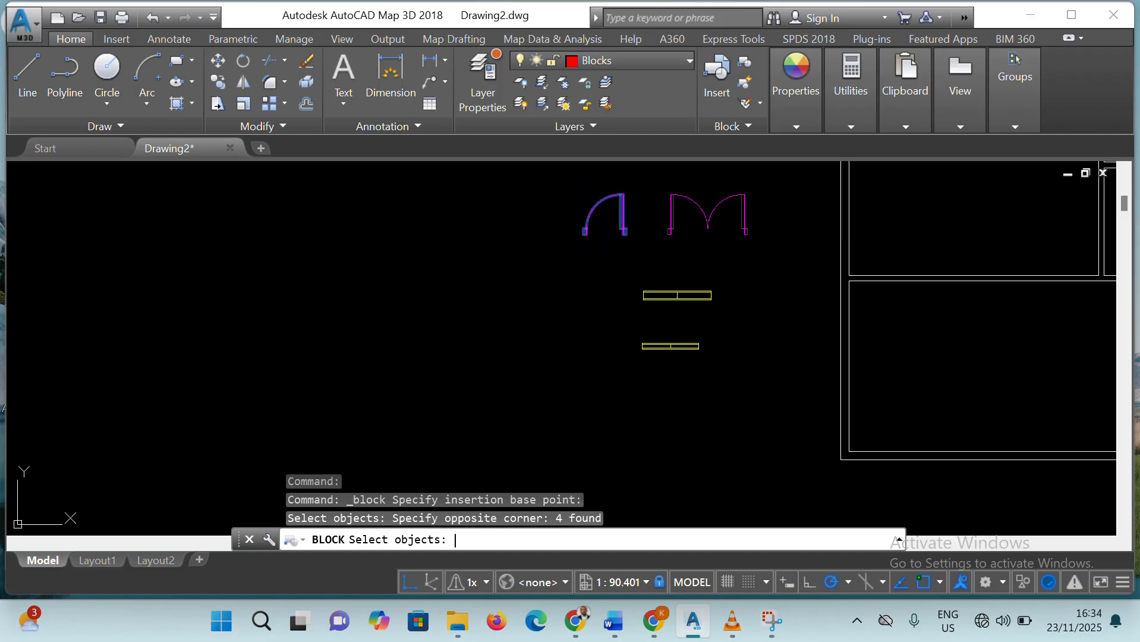
pyautogui.press('Return')
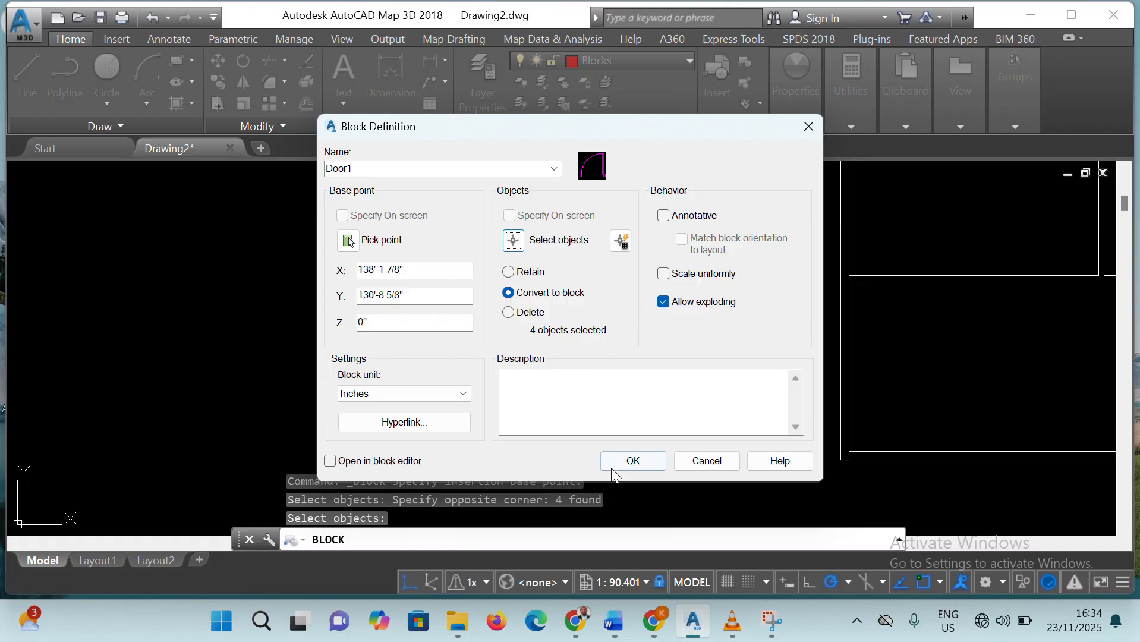
pyautogui.click(613, 469)
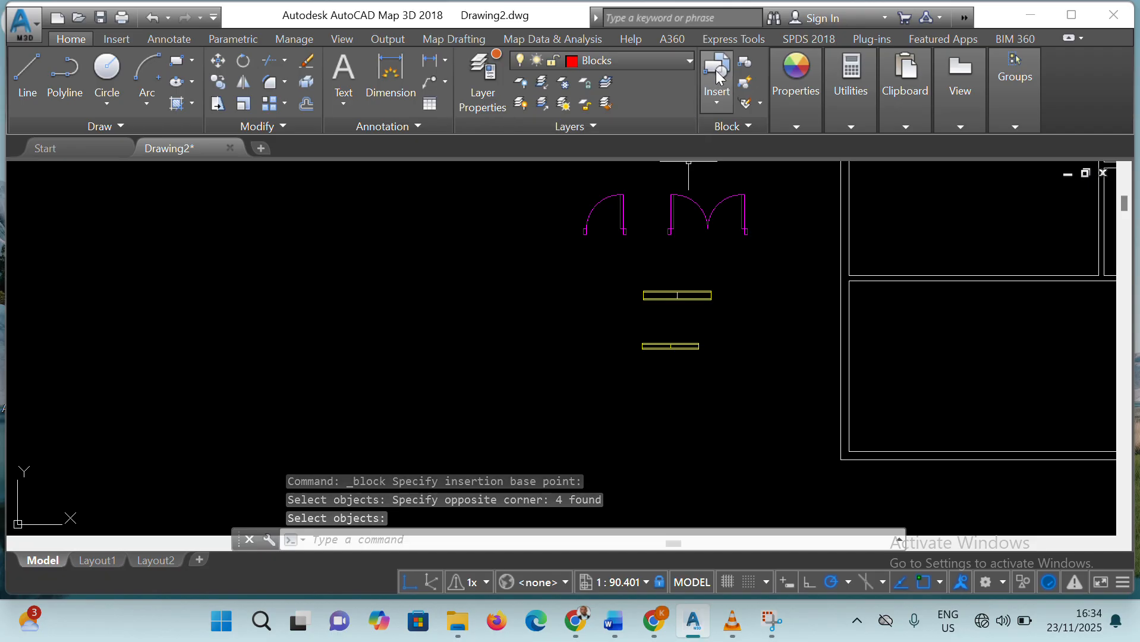
# Begin a block named Door2 with its base point at the lower-right corner of the double door's right jamb
pyautogui.click(747, 65)
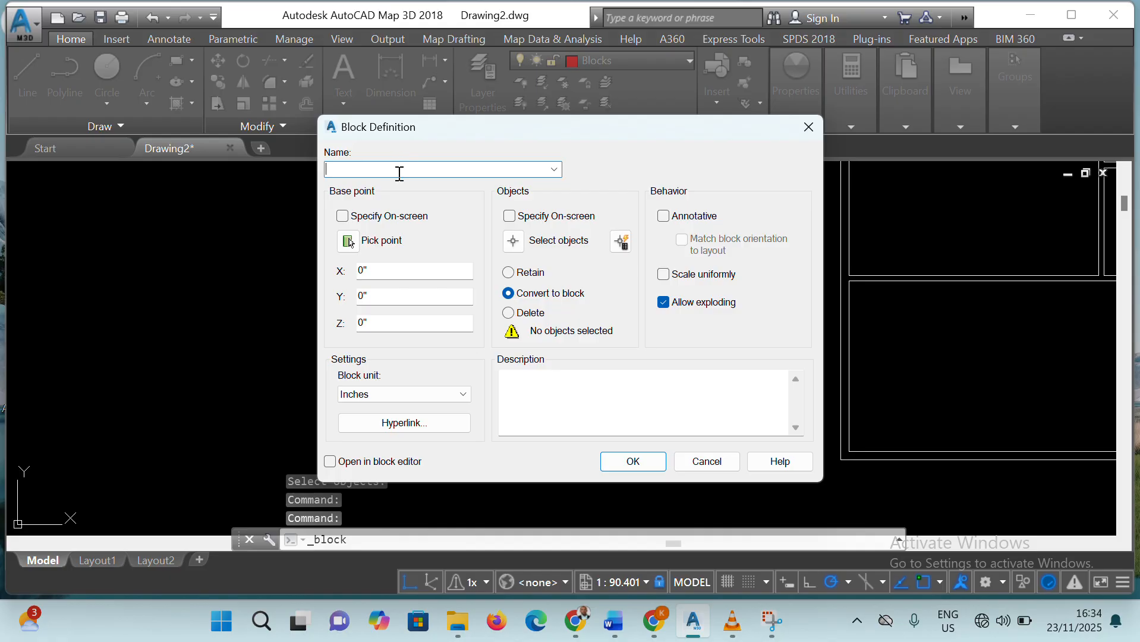
pyautogui.write('D')
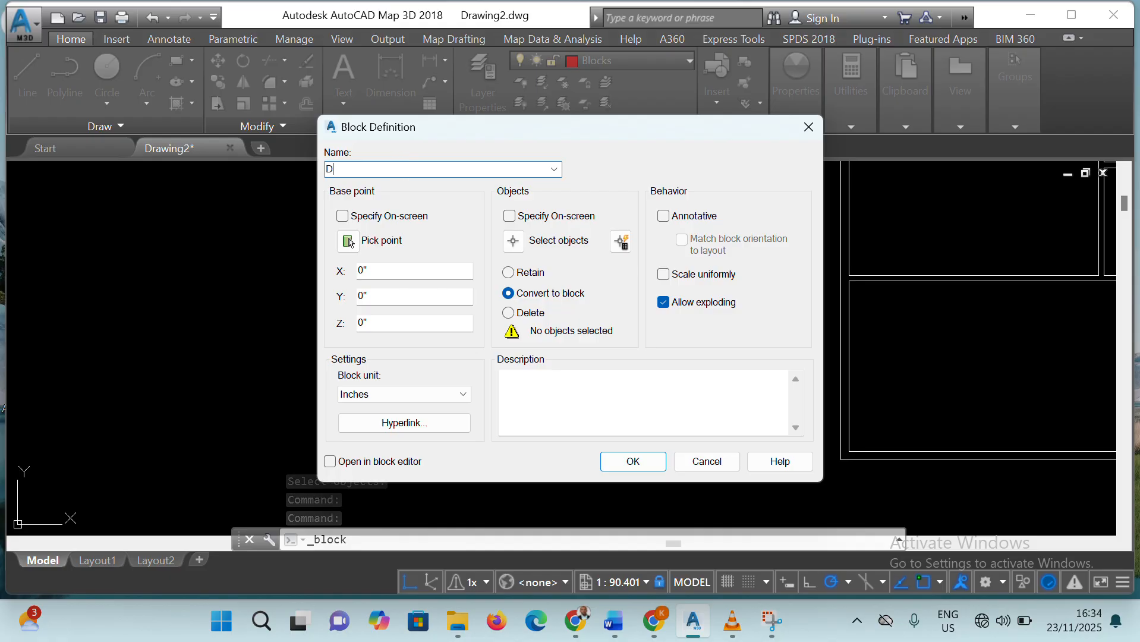
pyautogui.write('oor2')
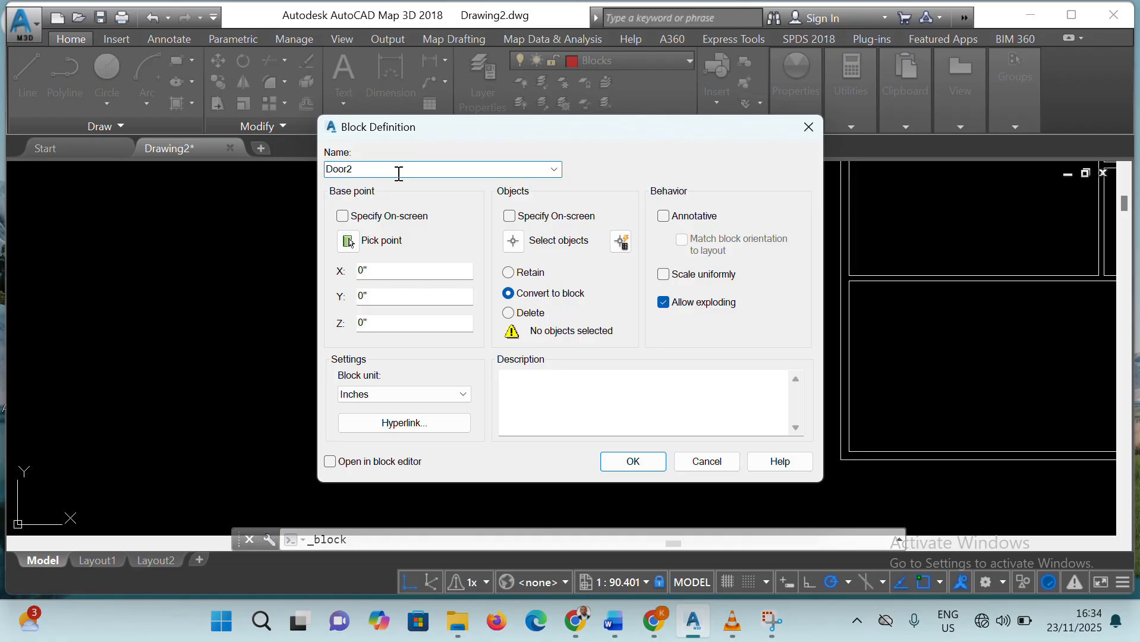
pyautogui.click(349, 241)
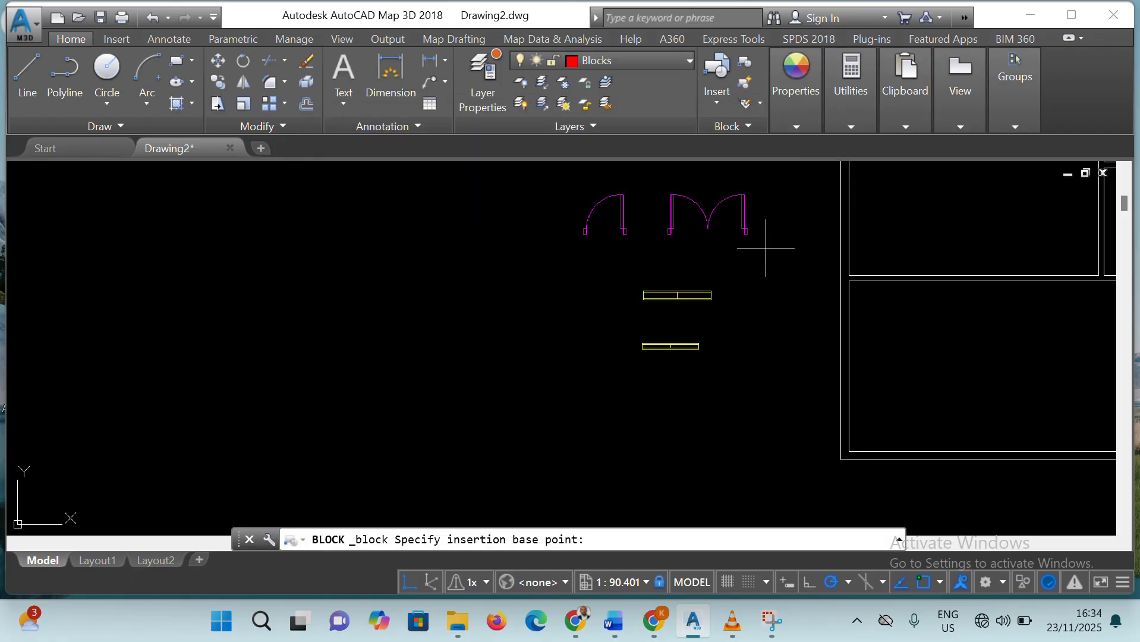
pyautogui.scroll(6, 747, 234)
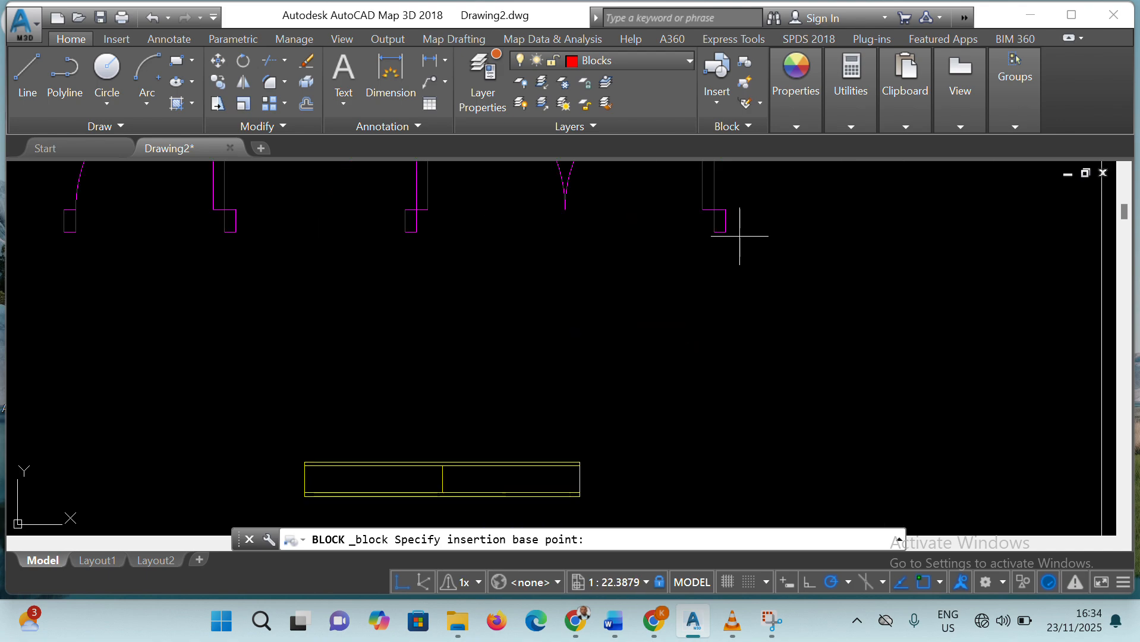
pyautogui.click(725, 232)
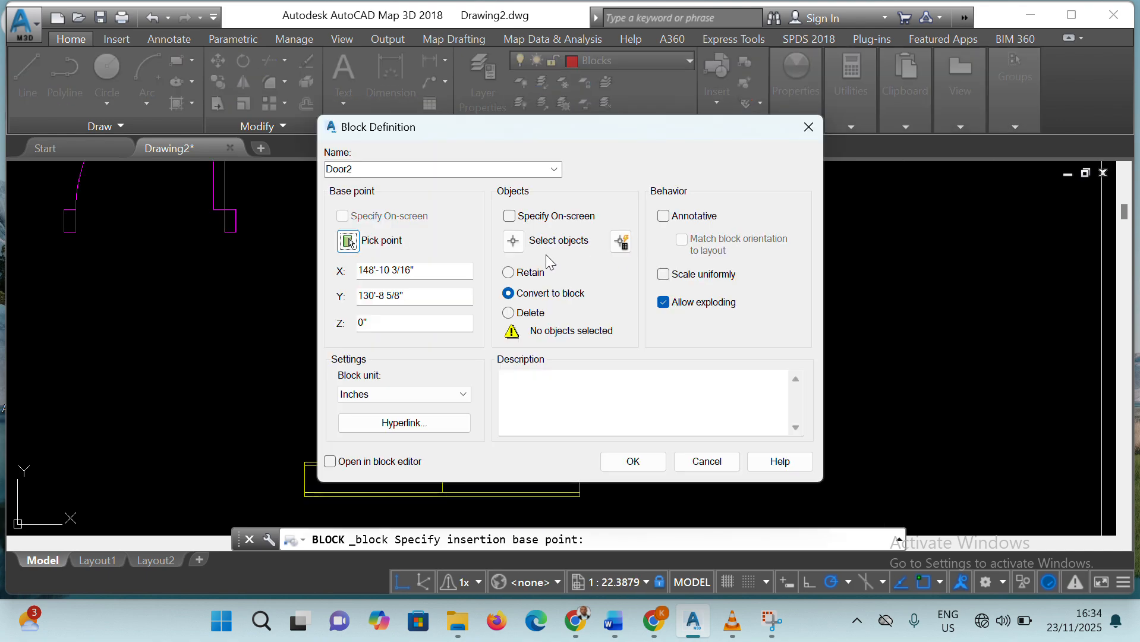
# Select the entire double door with its jambs as the objects of Door2 and create the block
pyautogui.click(512, 241)
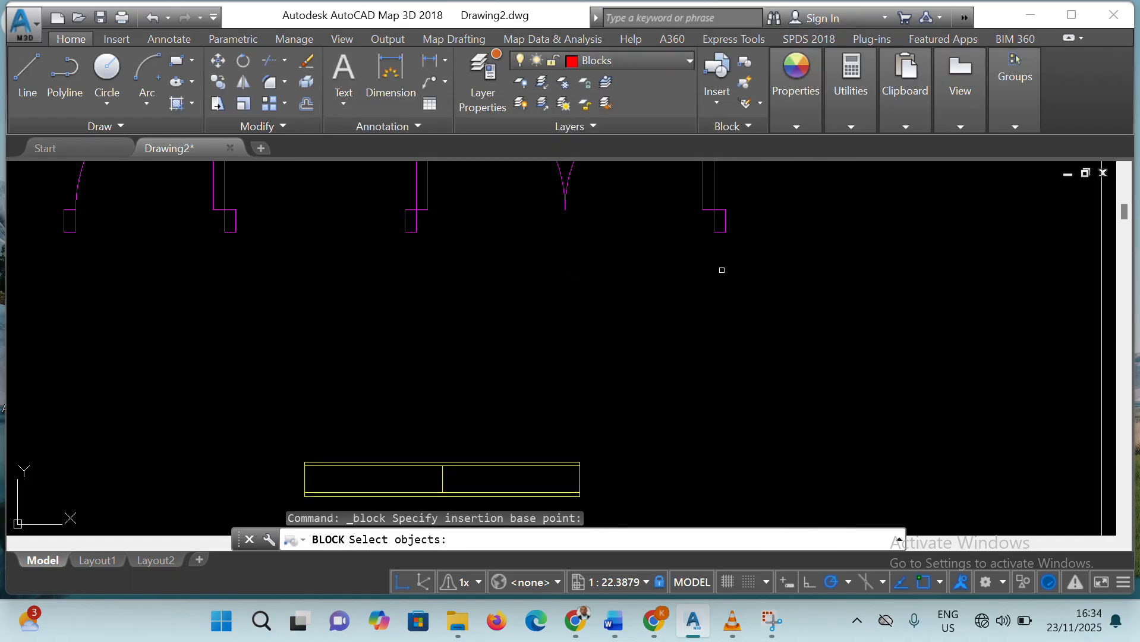
pyautogui.scroll(-6, 727, 265)
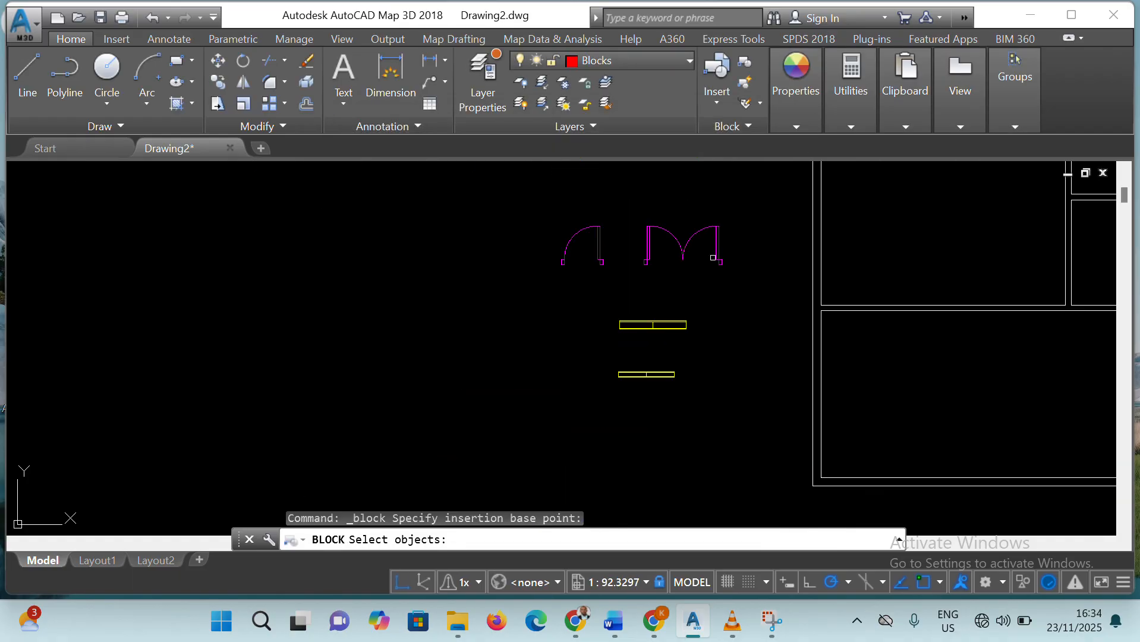
pyautogui.moveTo(631, 205)
pyautogui.mouseDown()
pyautogui.moveTo(763, 292)
pyautogui.moveTo(615, 215)
pyautogui.mouseUp()
pyautogui.click(624, 211)
pyautogui.click(734, 285)
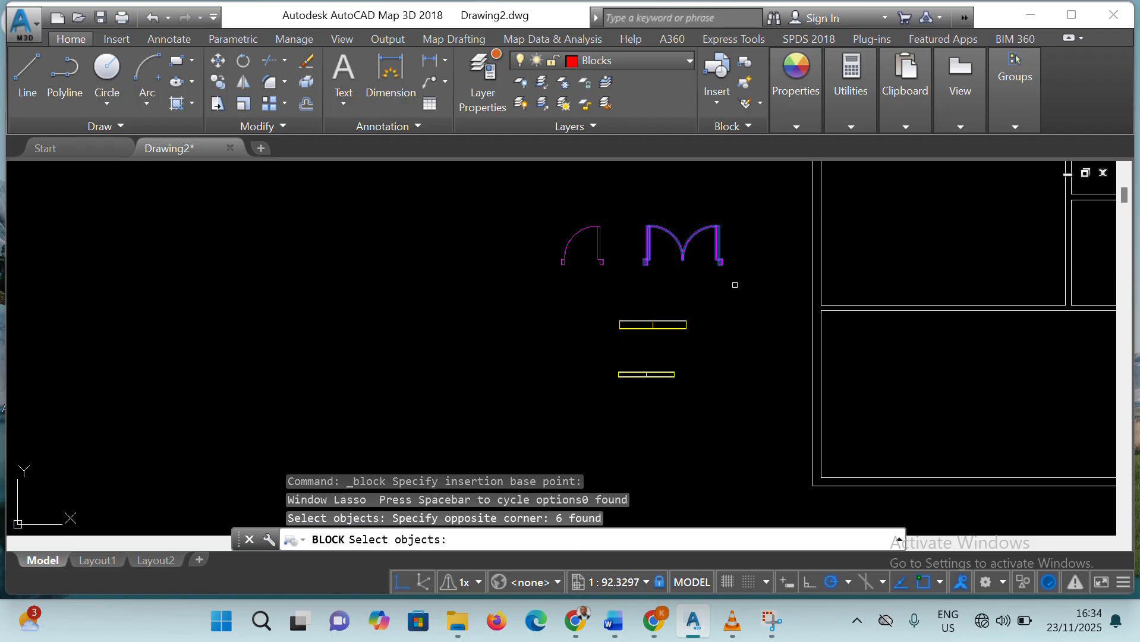
pyautogui.press('Return')
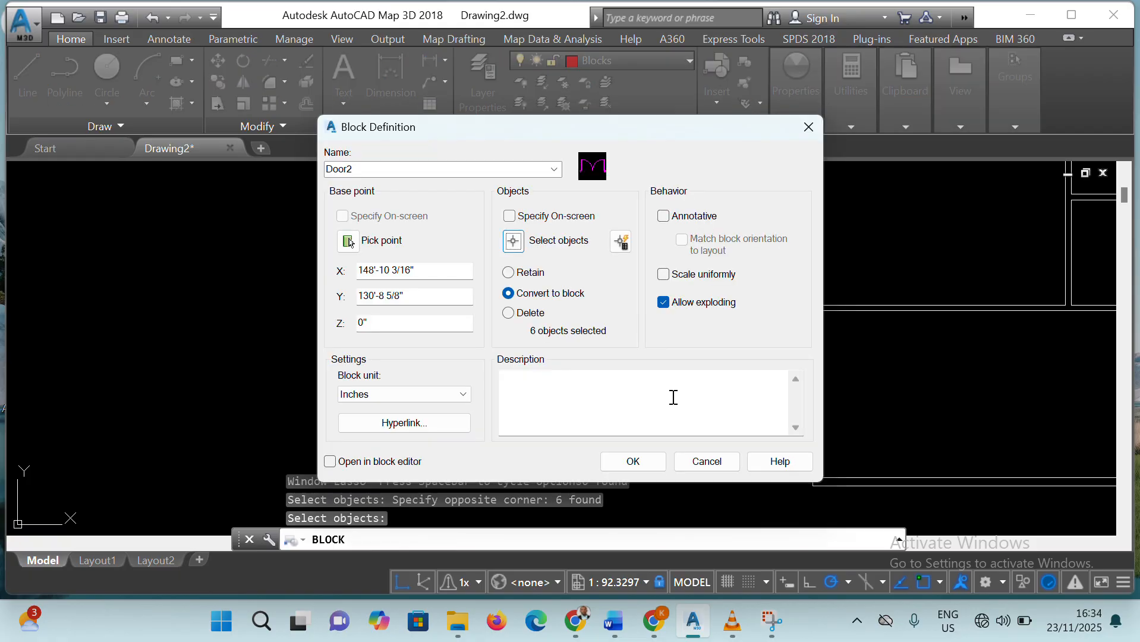
pyautogui.click(643, 459)
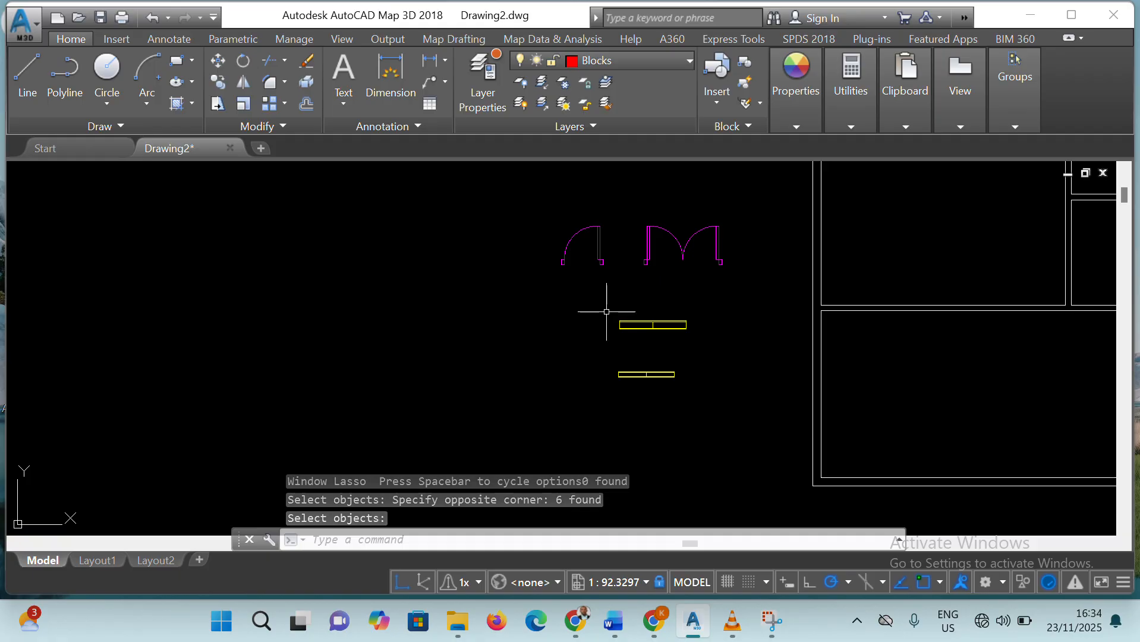
# Begin a block named Window1 with its base point at the lower-right corner of the 6' by 9" window
pyautogui.click(745, 60)
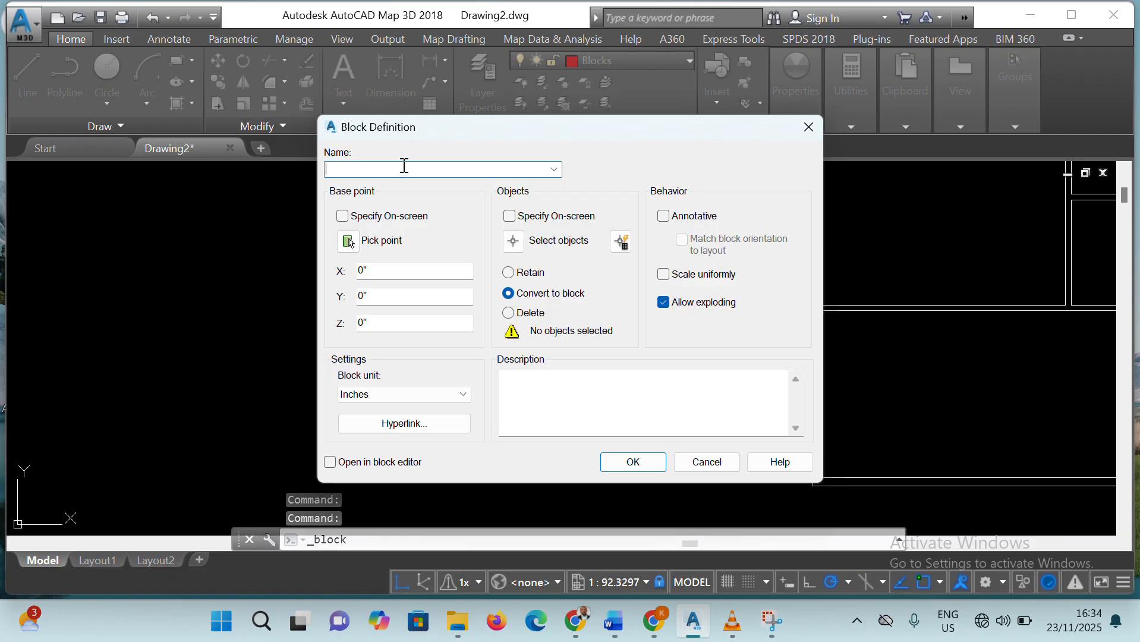
pyautogui.write('Window1')
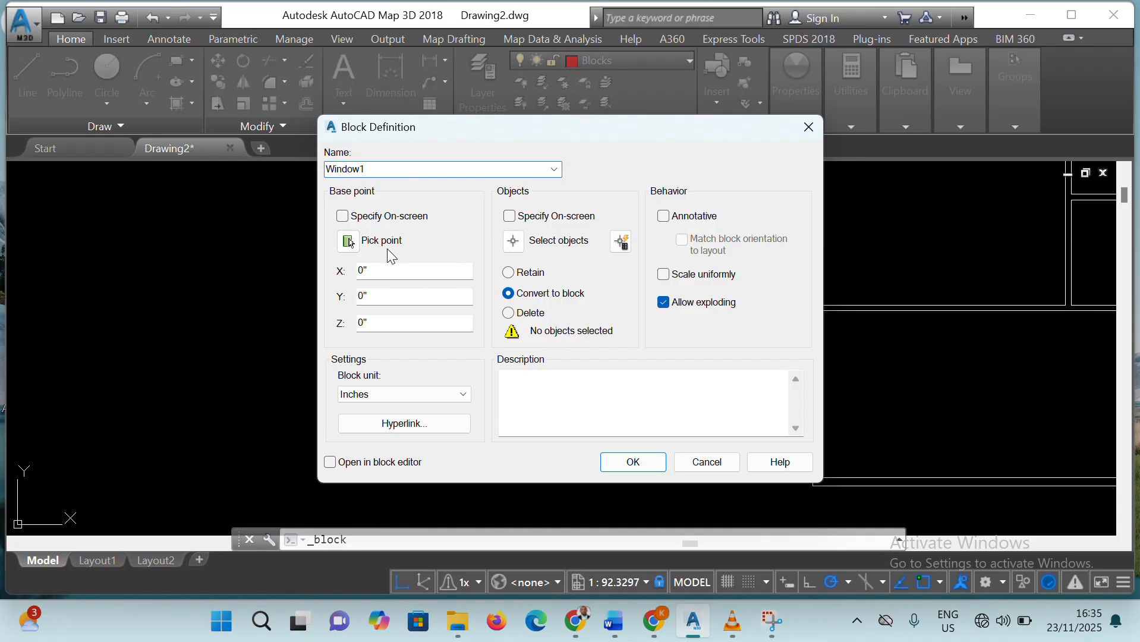
pyautogui.click(349, 241)
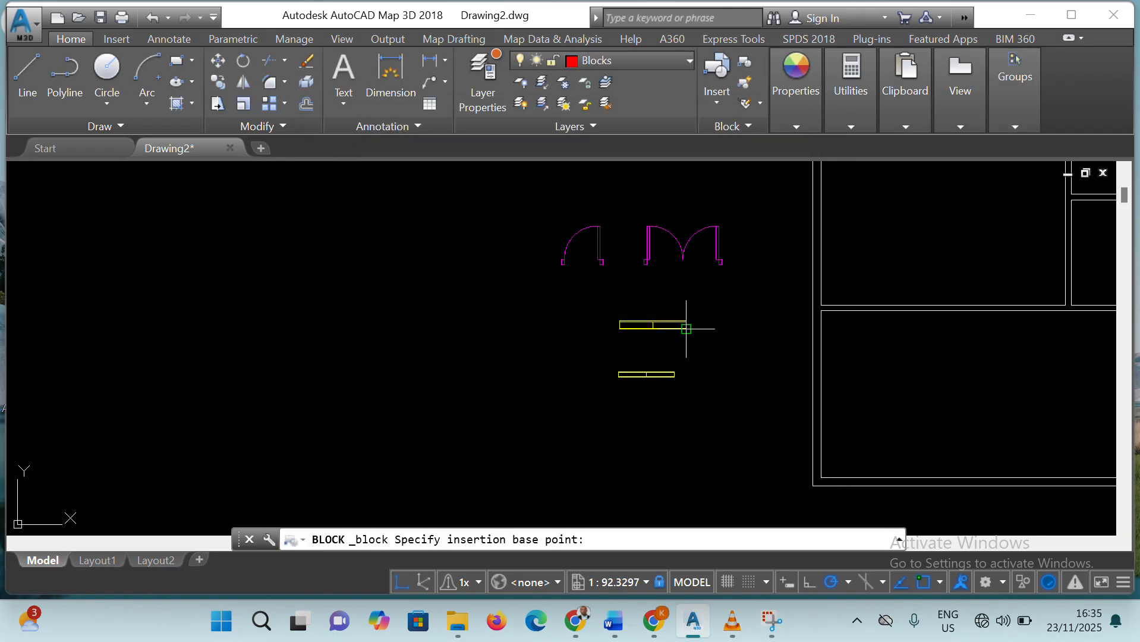
pyautogui.scroll(8, 686, 332)
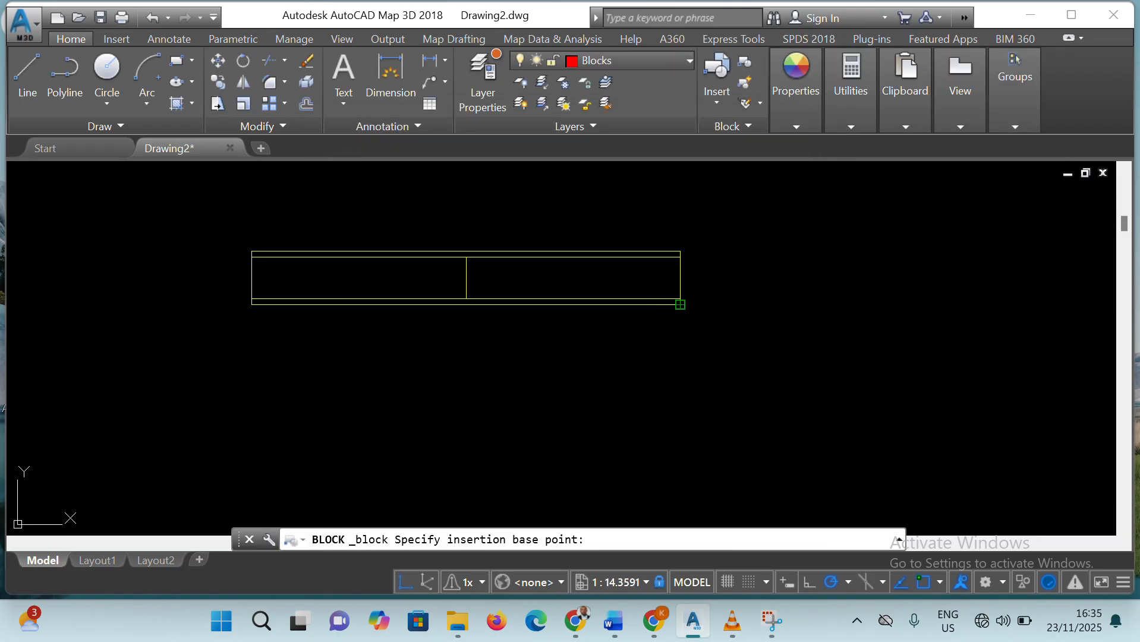
pyautogui.click(680, 304)
# Select all lines of the 6' by 9" window as the objects of Window1 and create the block
pyautogui.click(513, 241)
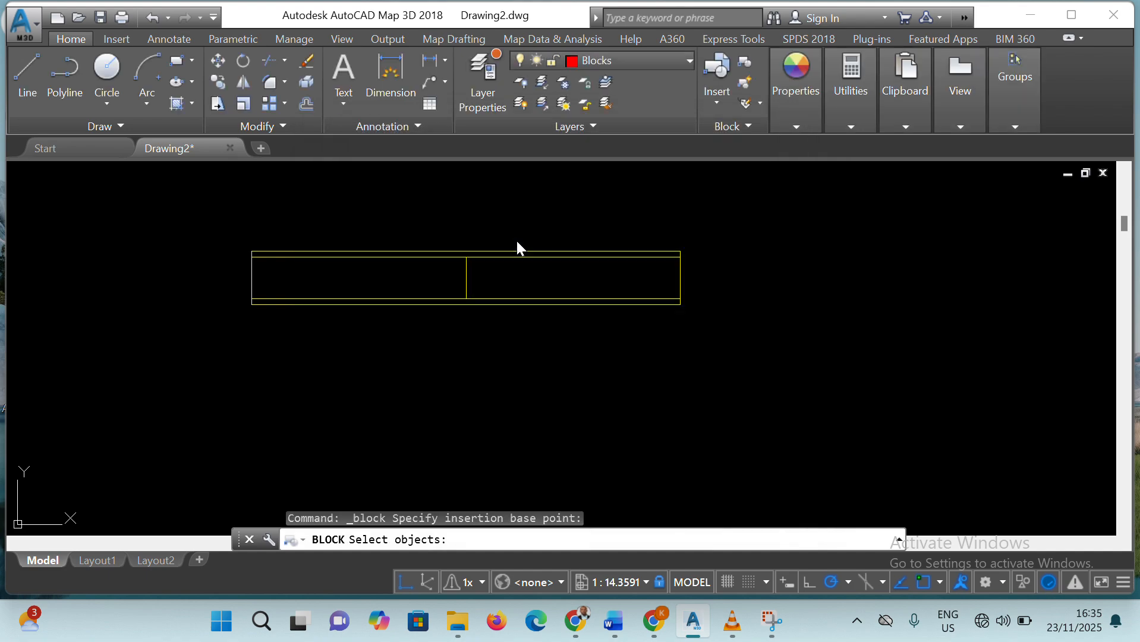
pyautogui.click(222, 224)
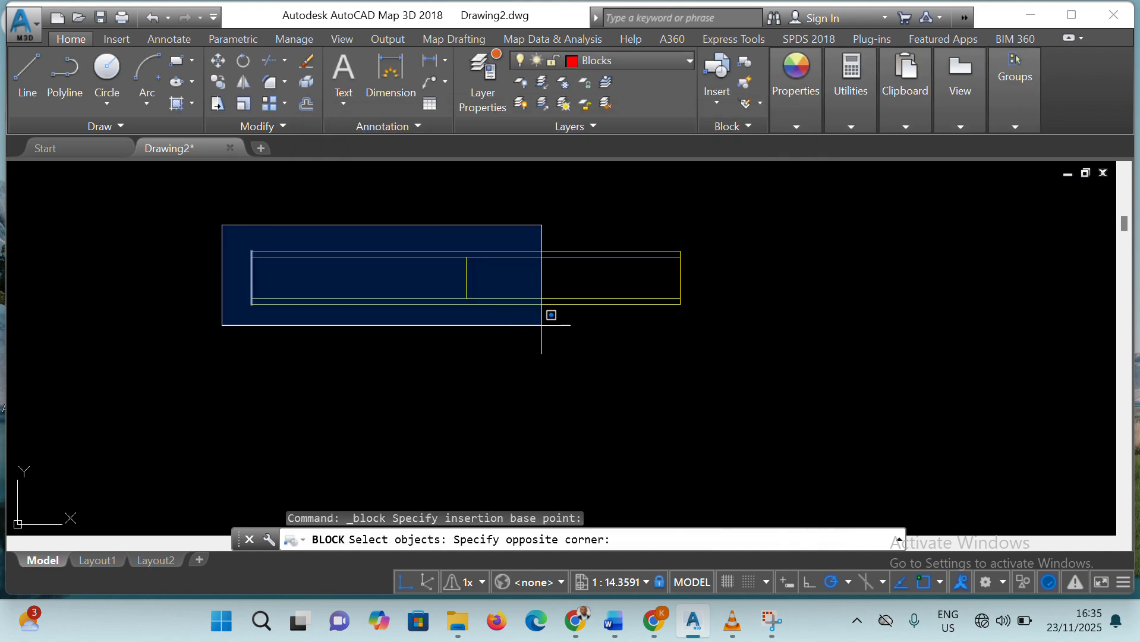
pyautogui.click(751, 326)
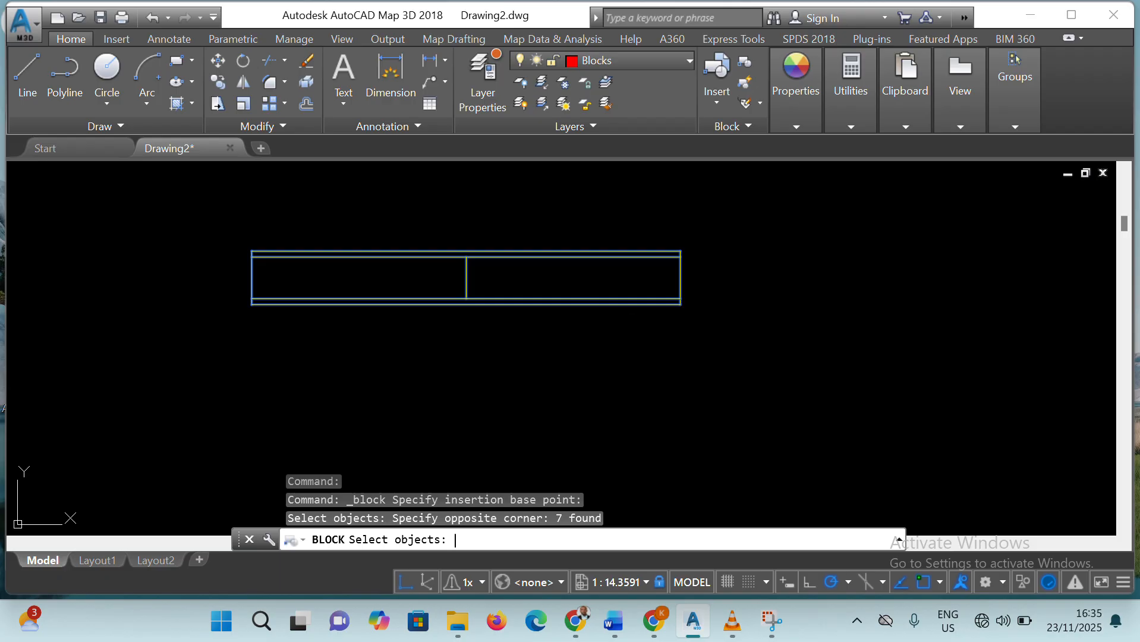
pyautogui.press('Return')
pyautogui.click(637, 462)
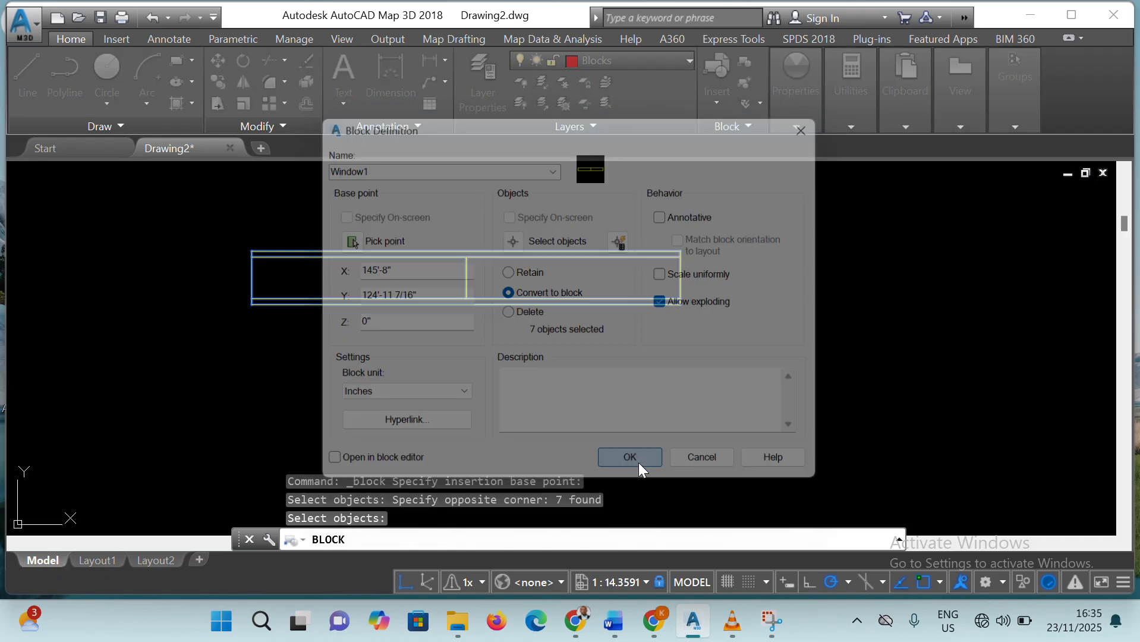
# Begin a block named Window2 with its base point at the lower-right corner of the smaller window
pyautogui.scroll(-6, 617, 365)
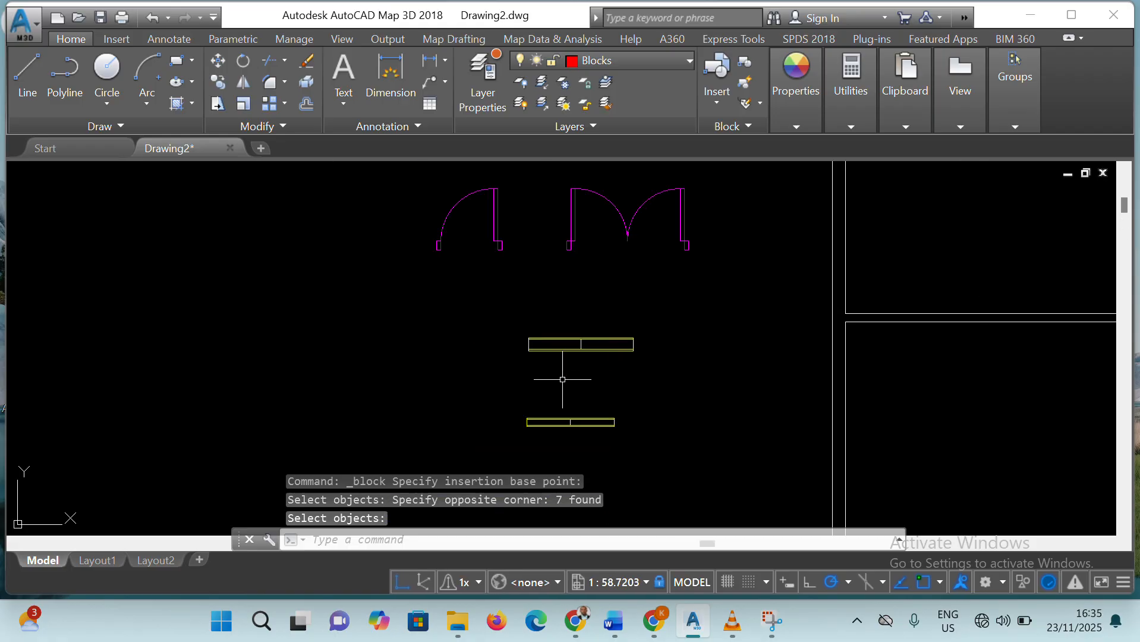
pyautogui.click(745, 61)
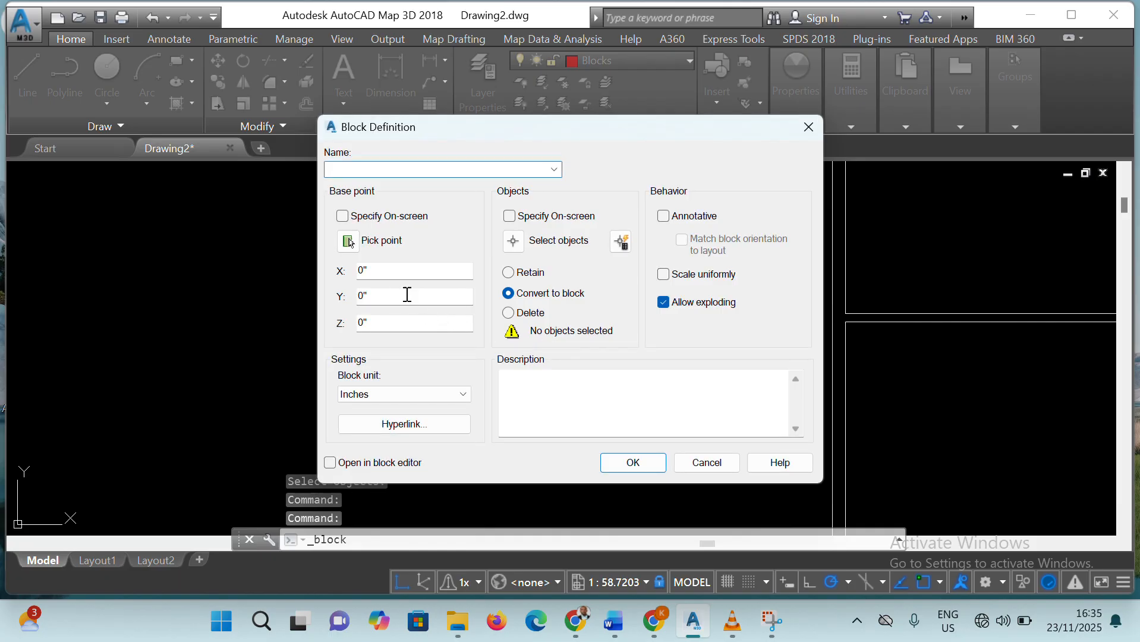
pyautogui.write('W')
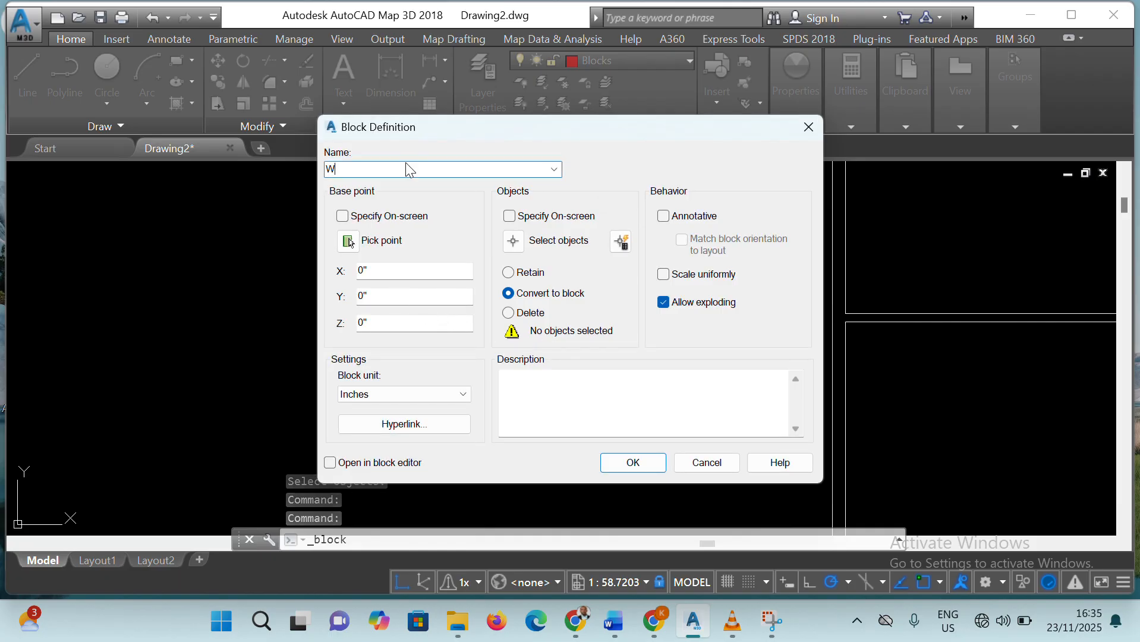
pyautogui.write('indow2')
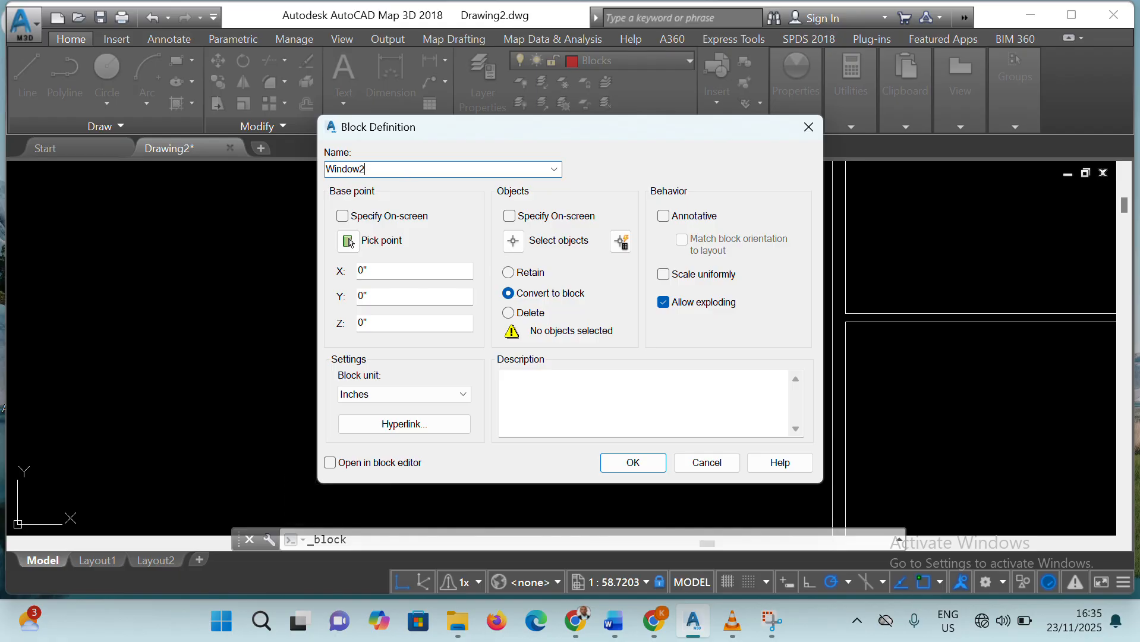
pyautogui.click(348, 242)
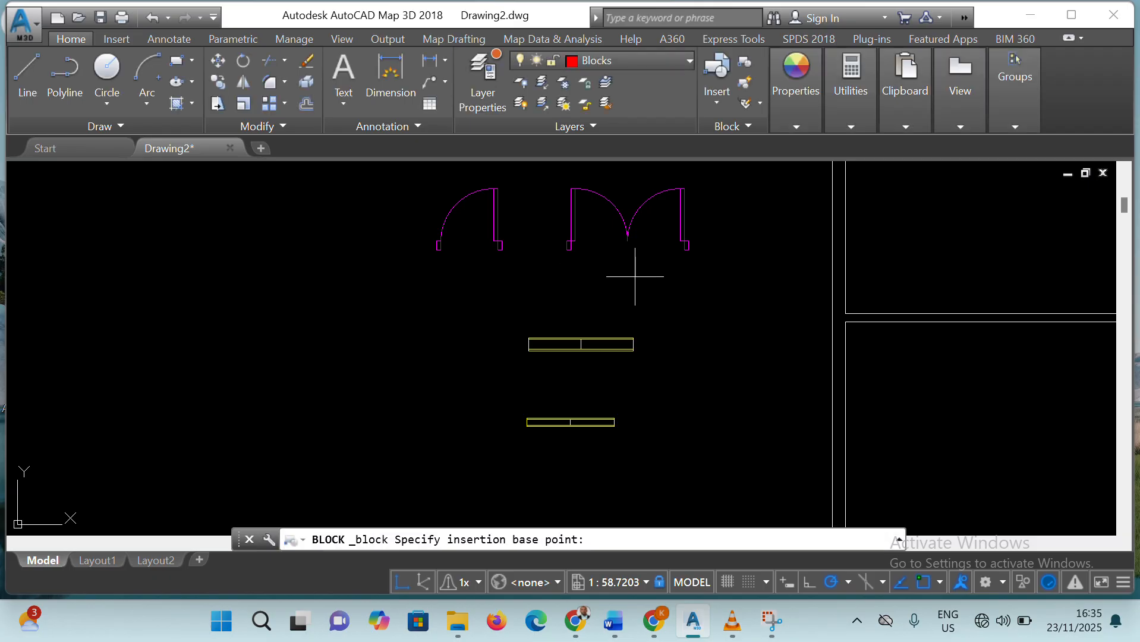
pyautogui.scroll(6, 657, 423)
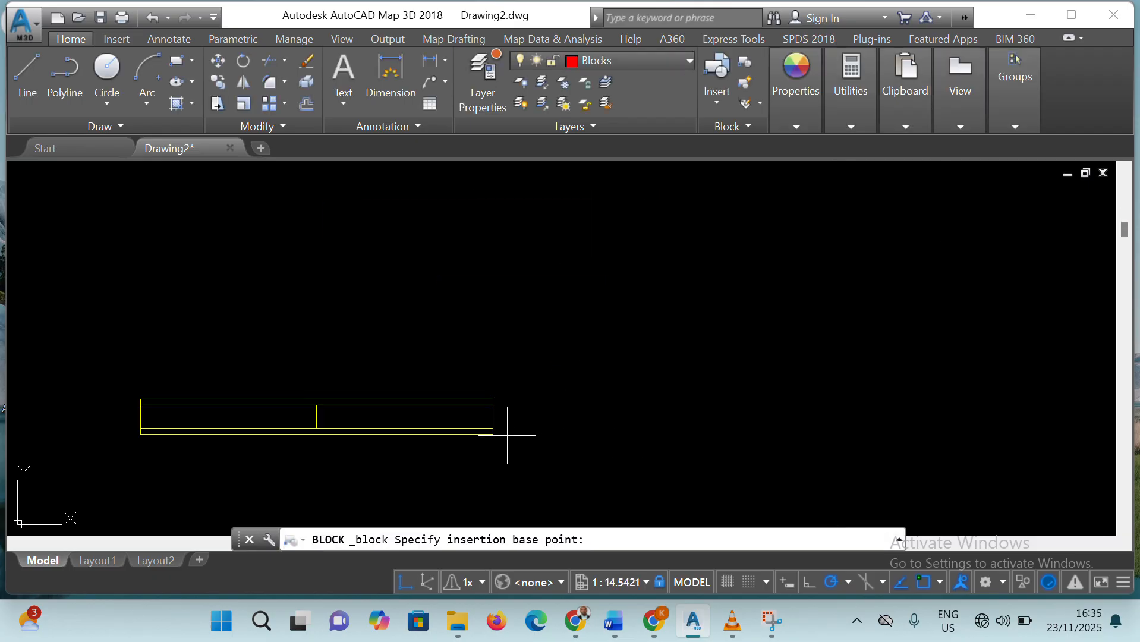
pyautogui.click(493, 435)
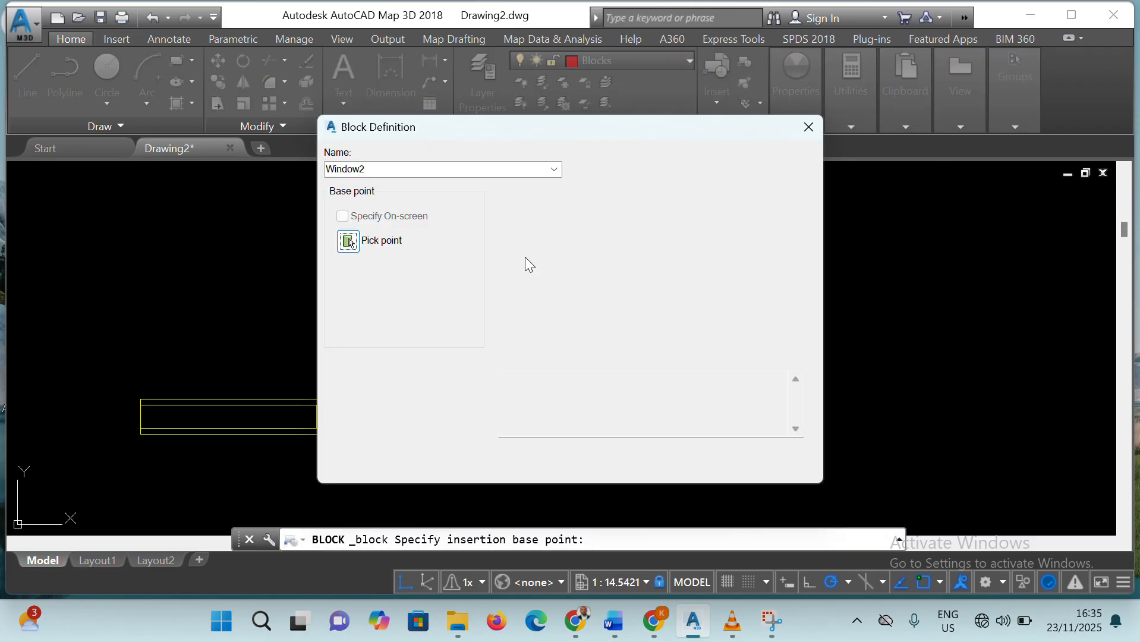
# Select all lines of the smaller window as the objects of Window2 and create the block
pyautogui.click(515, 241)
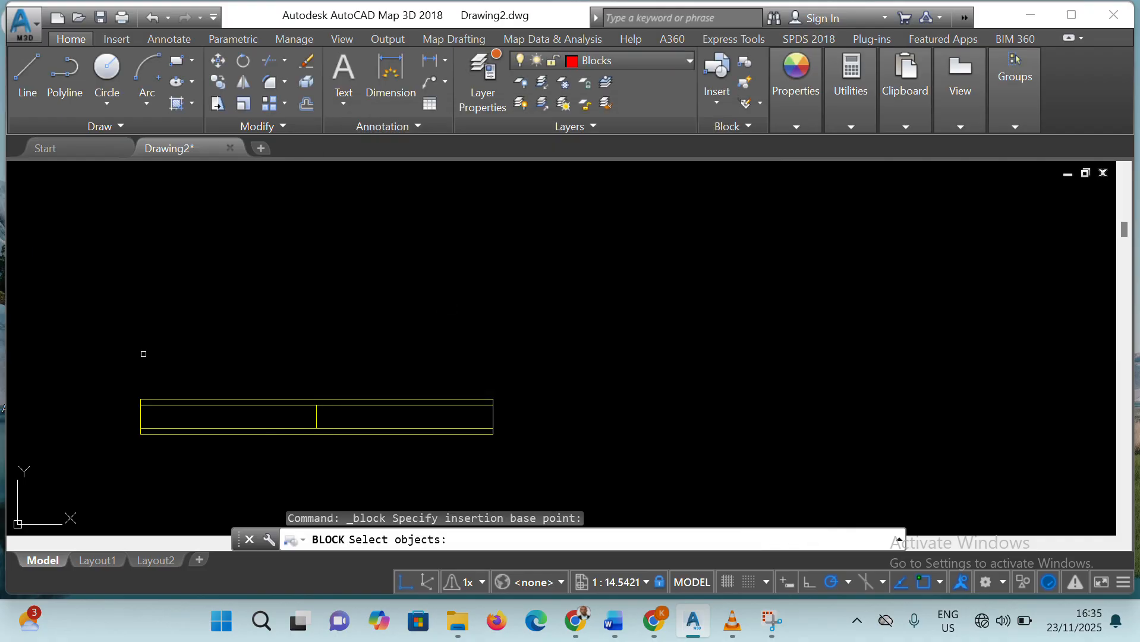
pyautogui.click(120, 362)
pyautogui.click(554, 467)
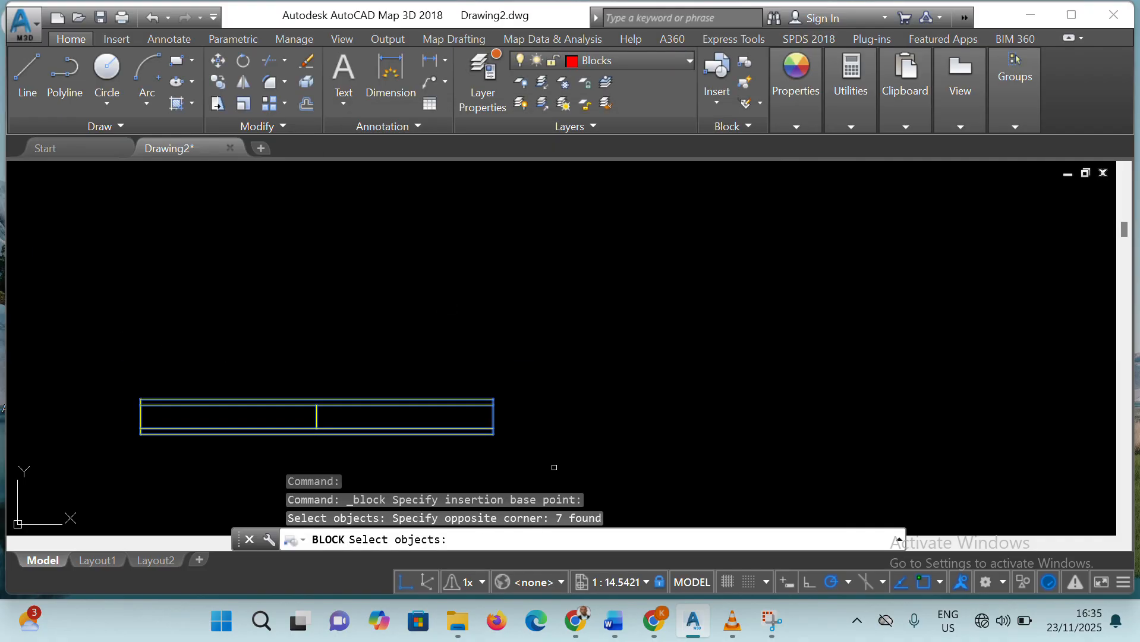
pyautogui.press('Return')
pyautogui.click(625, 465)
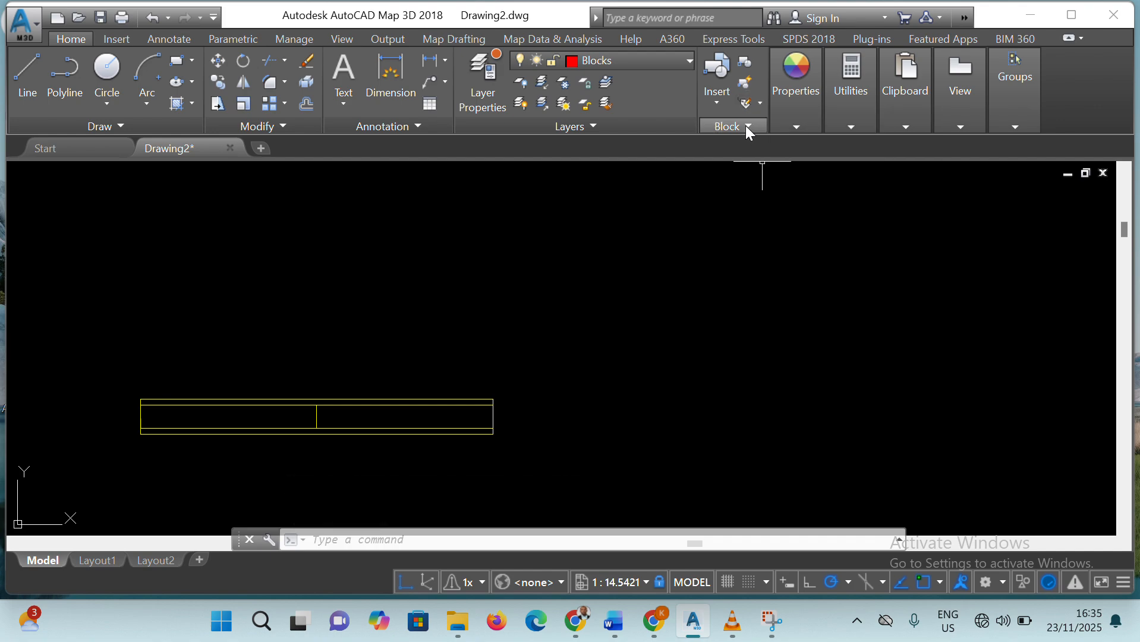
pyautogui.click(745, 126)
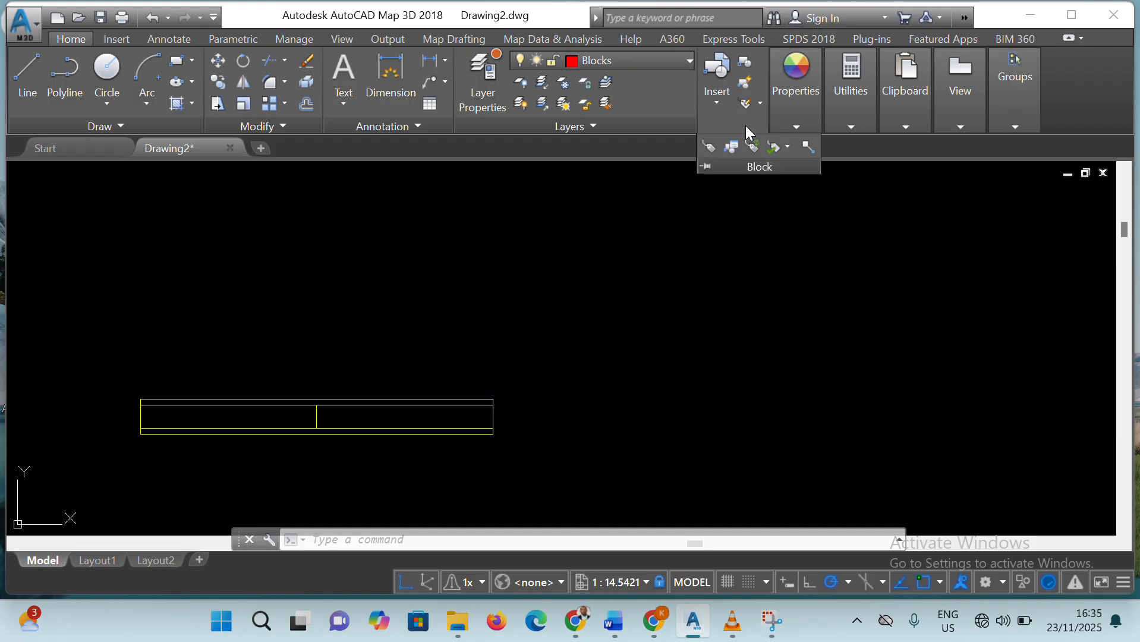
pyautogui.click(760, 231)
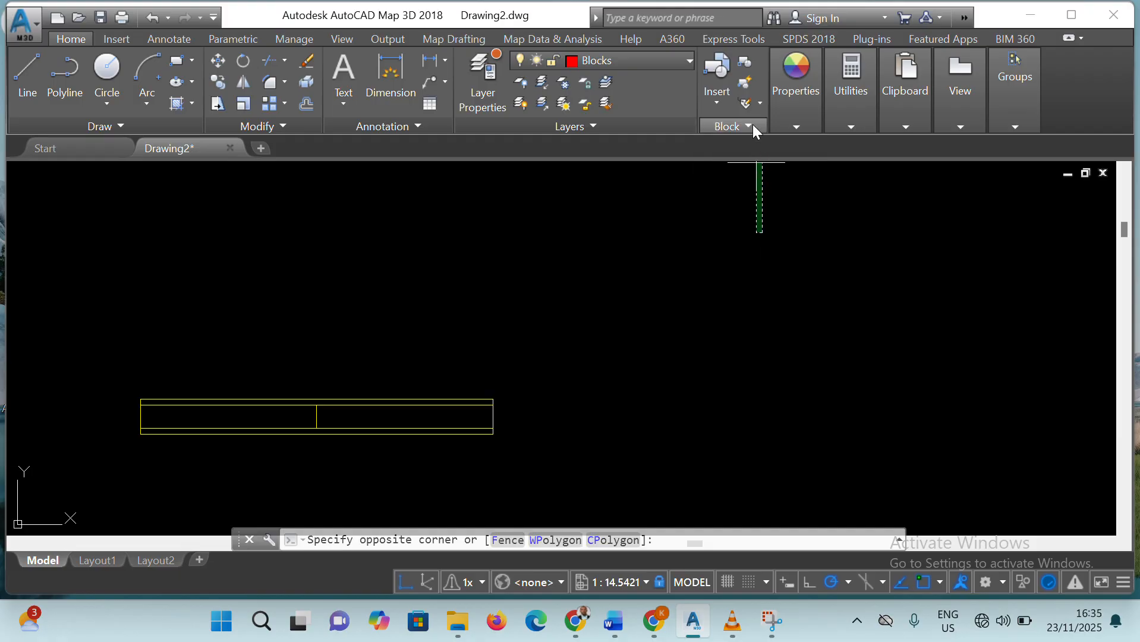
pyautogui.press('Escape')
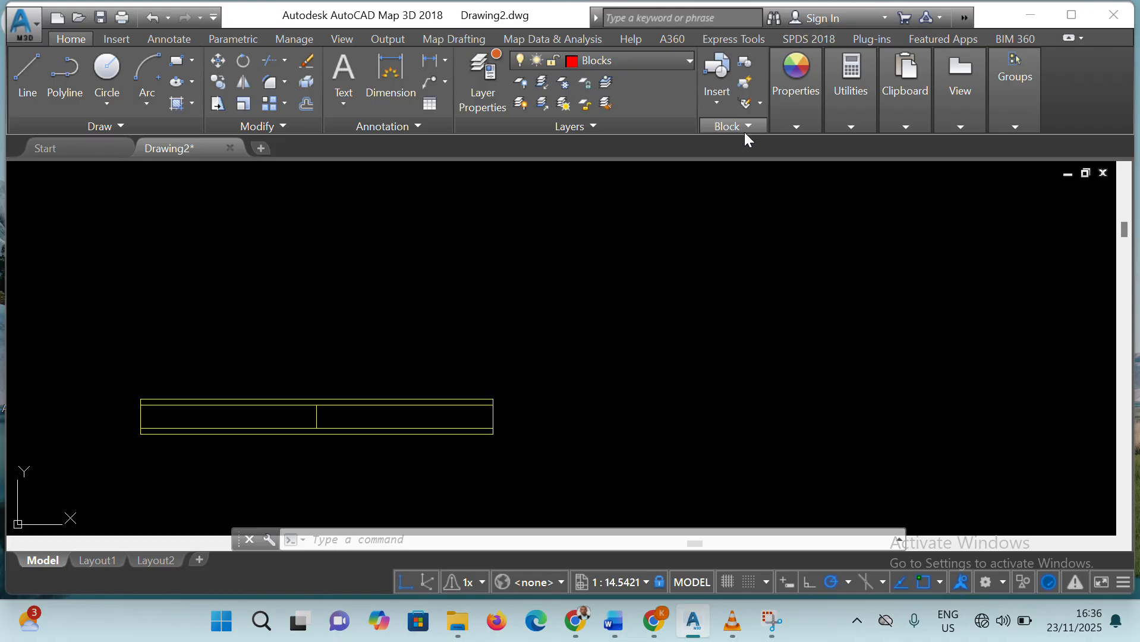
pyautogui.scroll(-4, 728, 308)
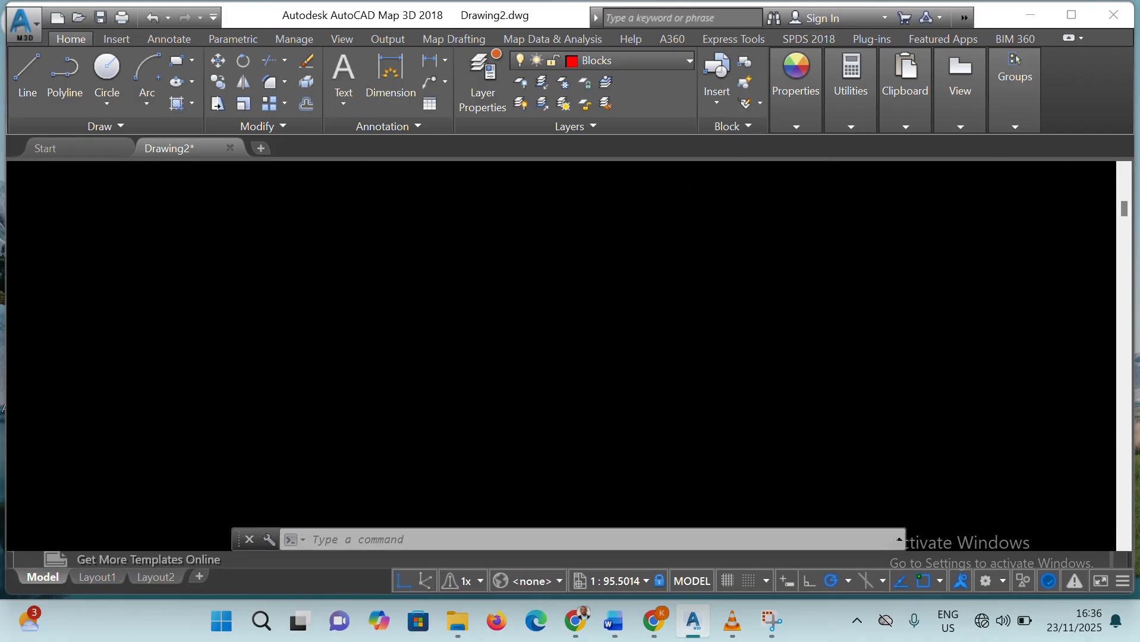
pyautogui.moveTo(953, 214)
pyautogui.mouseDown(button='middle')
pyautogui.moveTo(936, 224)
pyautogui.moveTo(640, 206)
pyautogui.moveTo(549, 282)
pyautogui.mouseUp(button='middle')
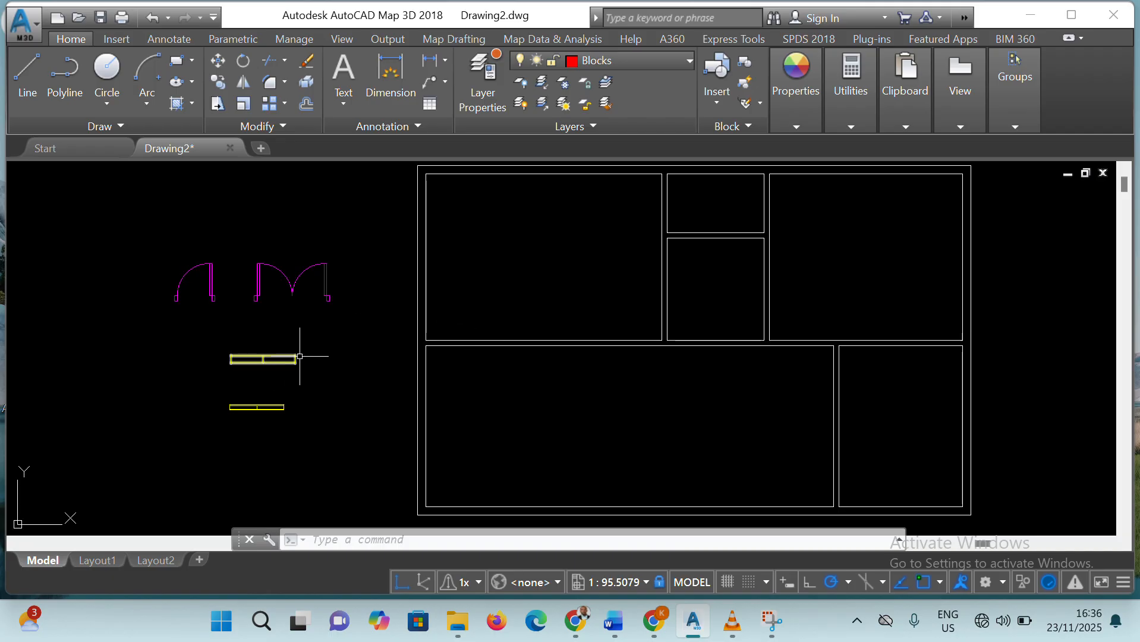
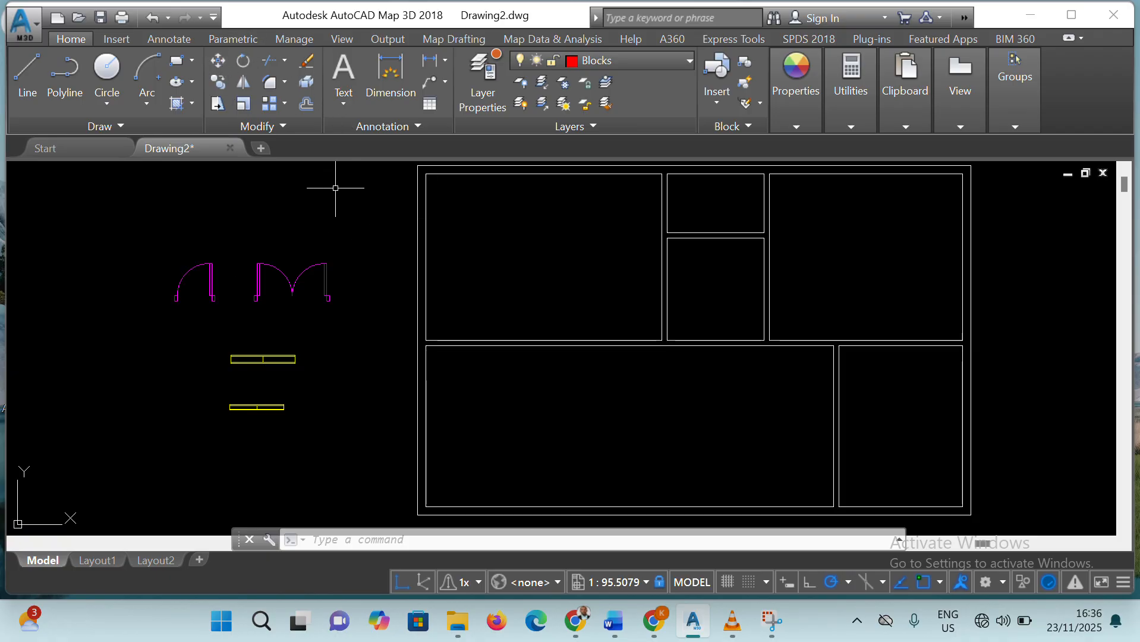
# Copy the single door into the upper-left, upper-right and lower-right rooms, and place two copies in the large lower room
pyautogui.click(218, 60)
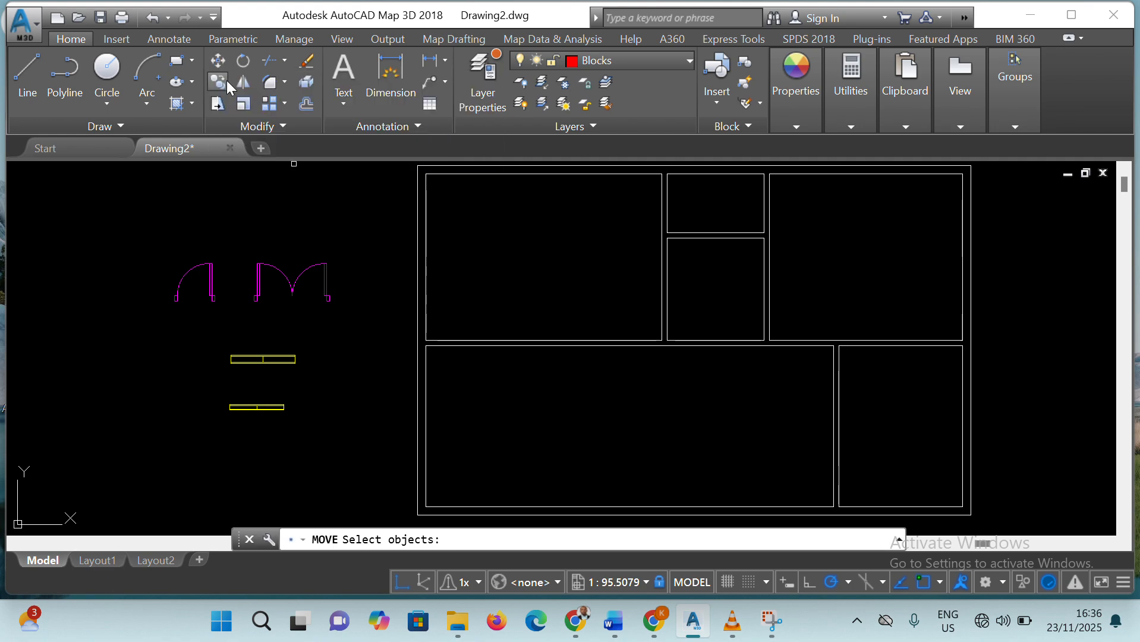
pyautogui.click(136, 244)
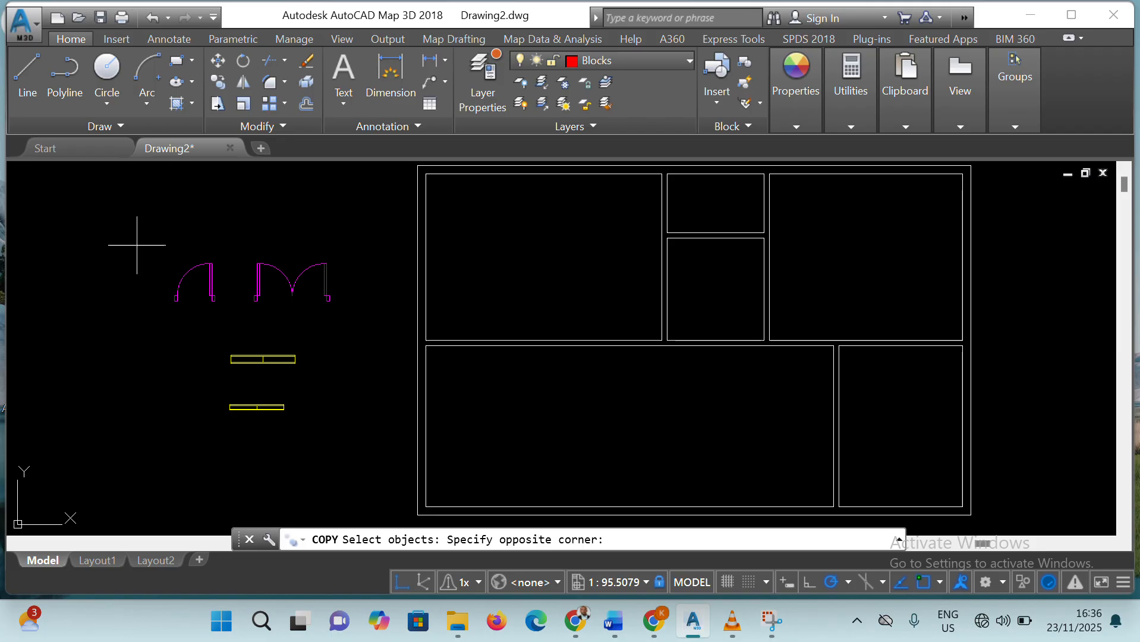
pyautogui.click(229, 308)
pyautogui.press('Return')
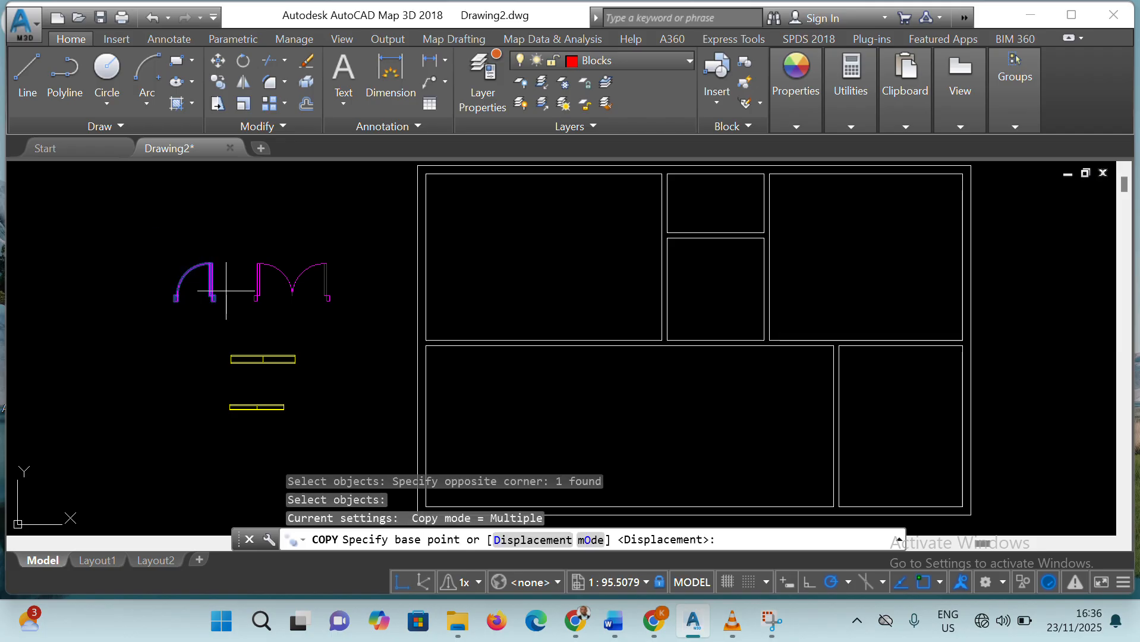
pyautogui.click(176, 297)
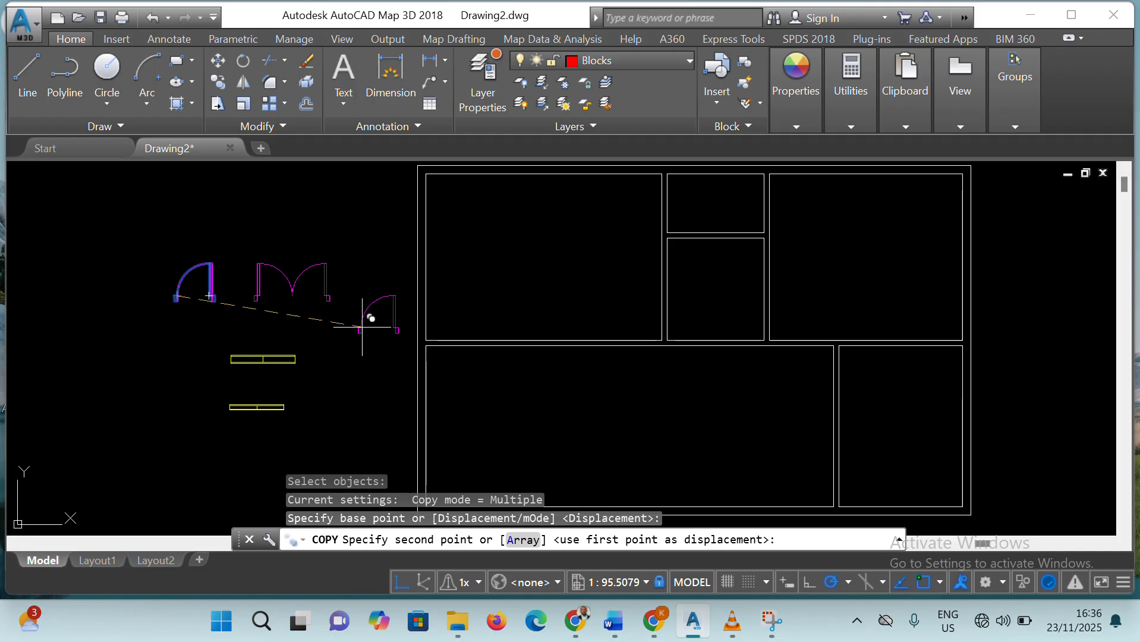
pyautogui.click(499, 283)
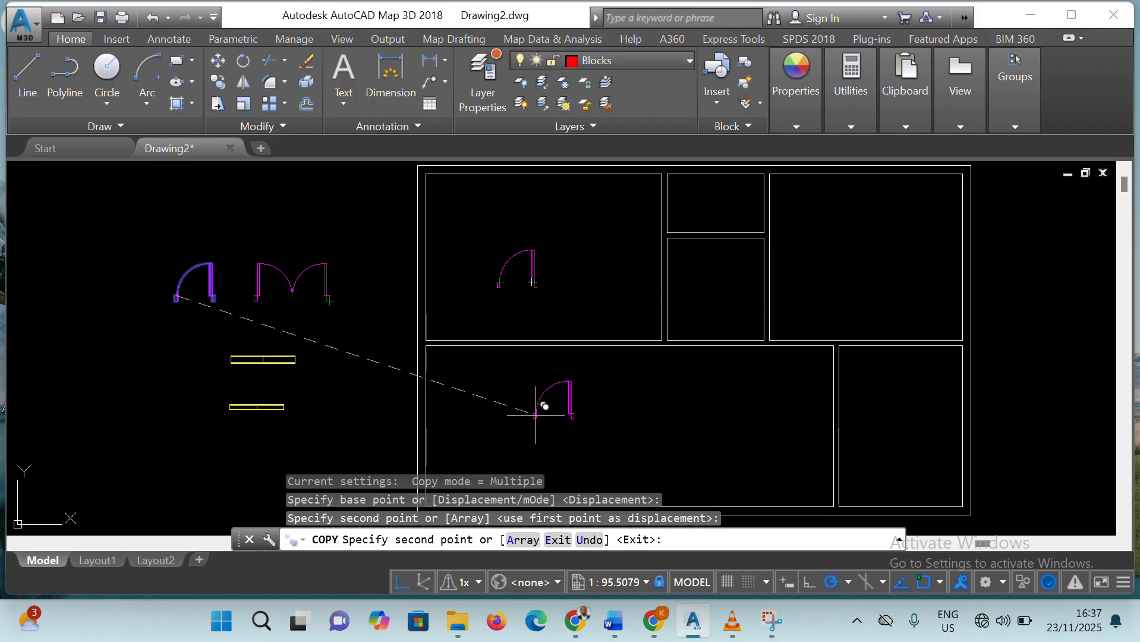
pyautogui.click(822, 279)
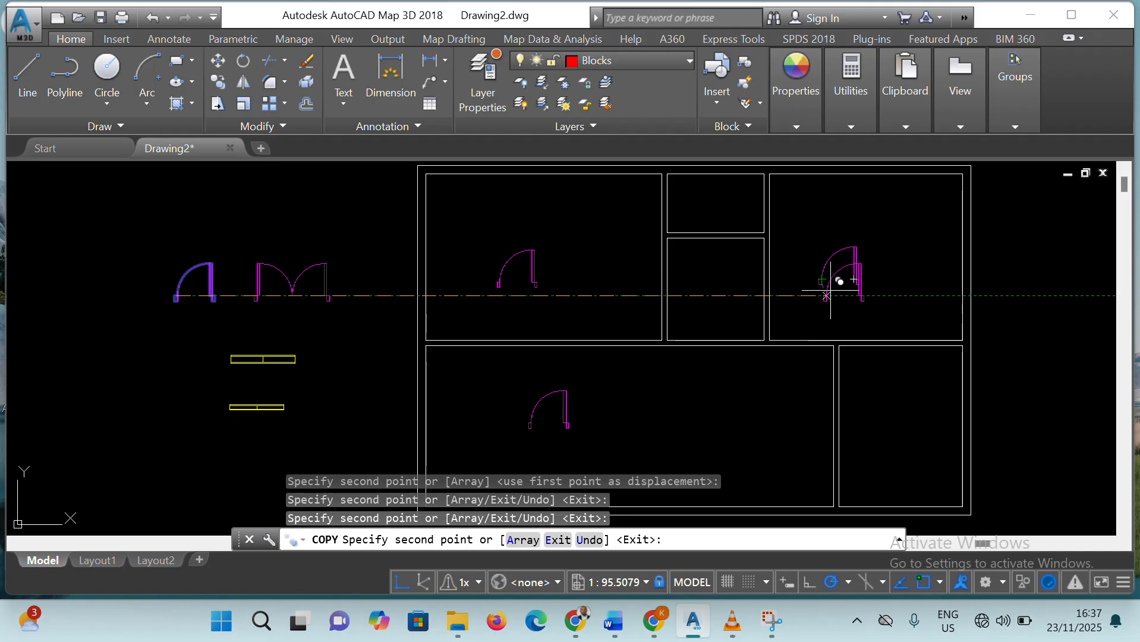
pyautogui.click(705, 424)
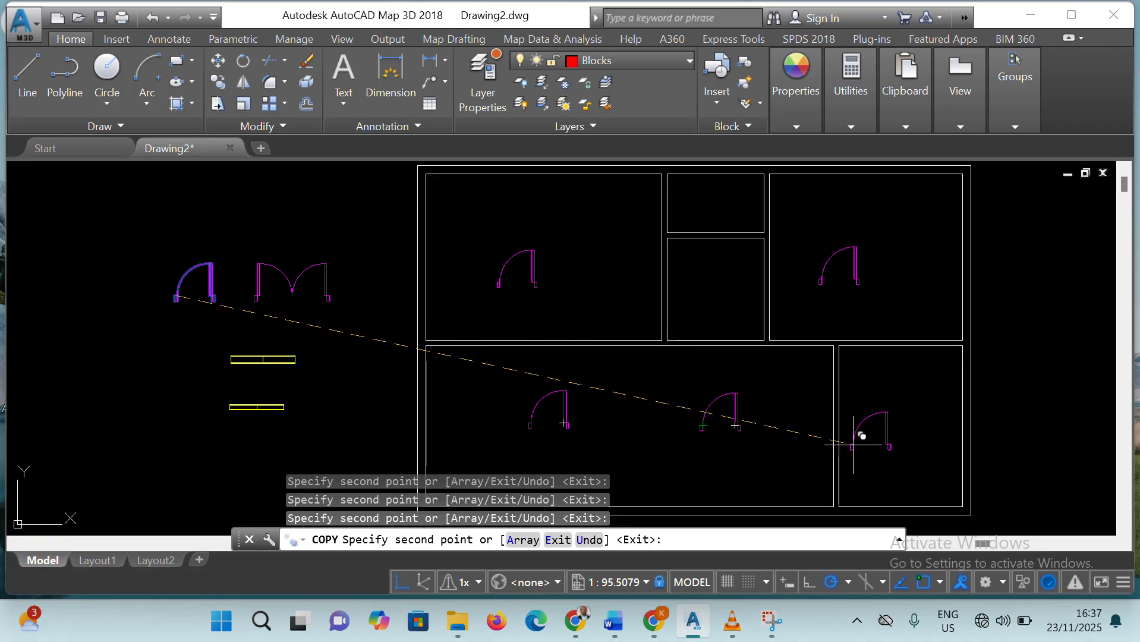
pyautogui.click(851, 451)
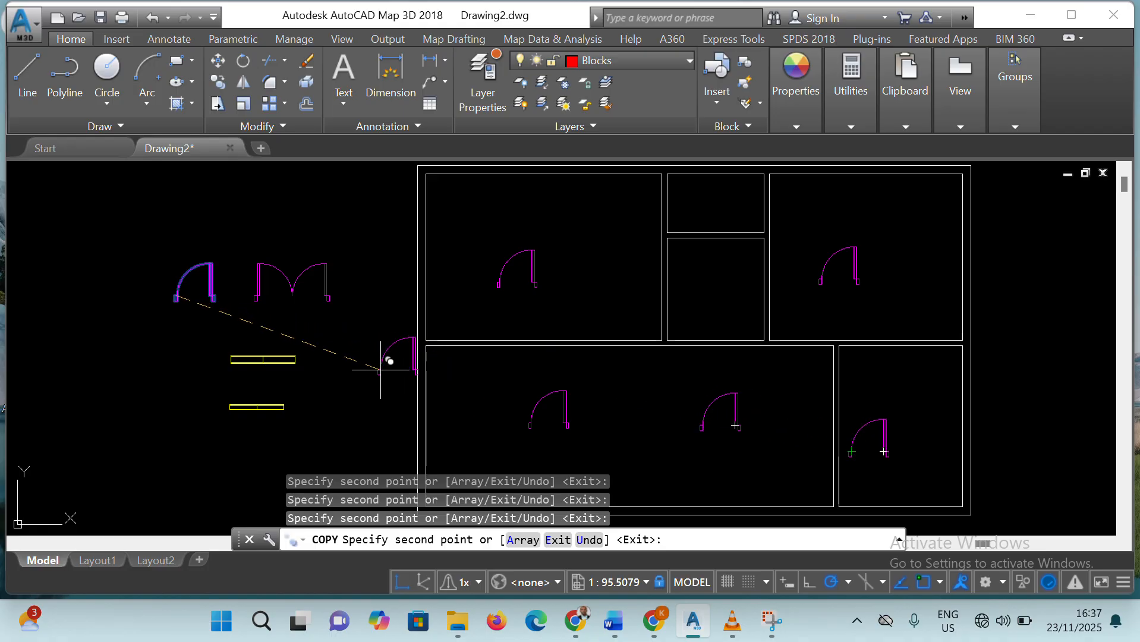
pyautogui.press('Escape')
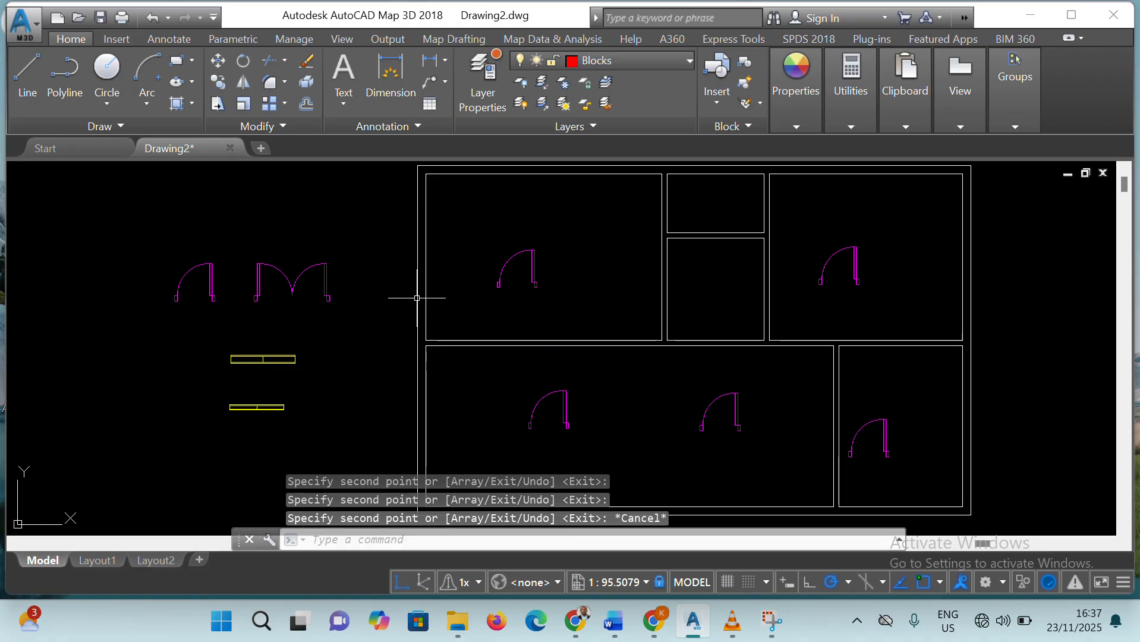
pyautogui.click(328, 290)
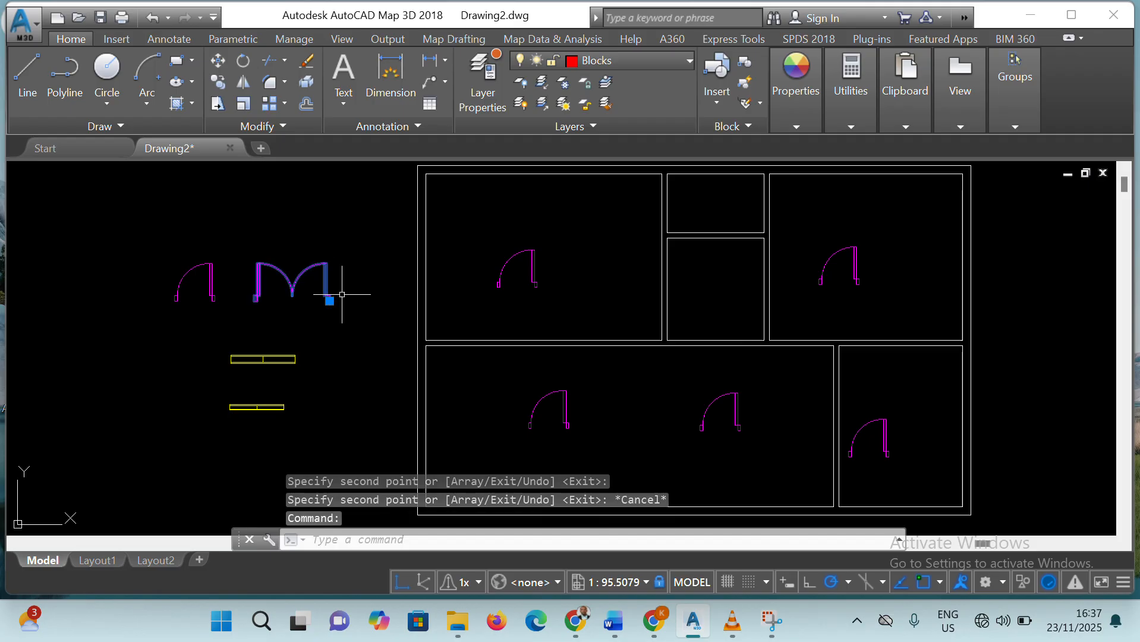
pyautogui.click(217, 82)
pyautogui.press('Return')
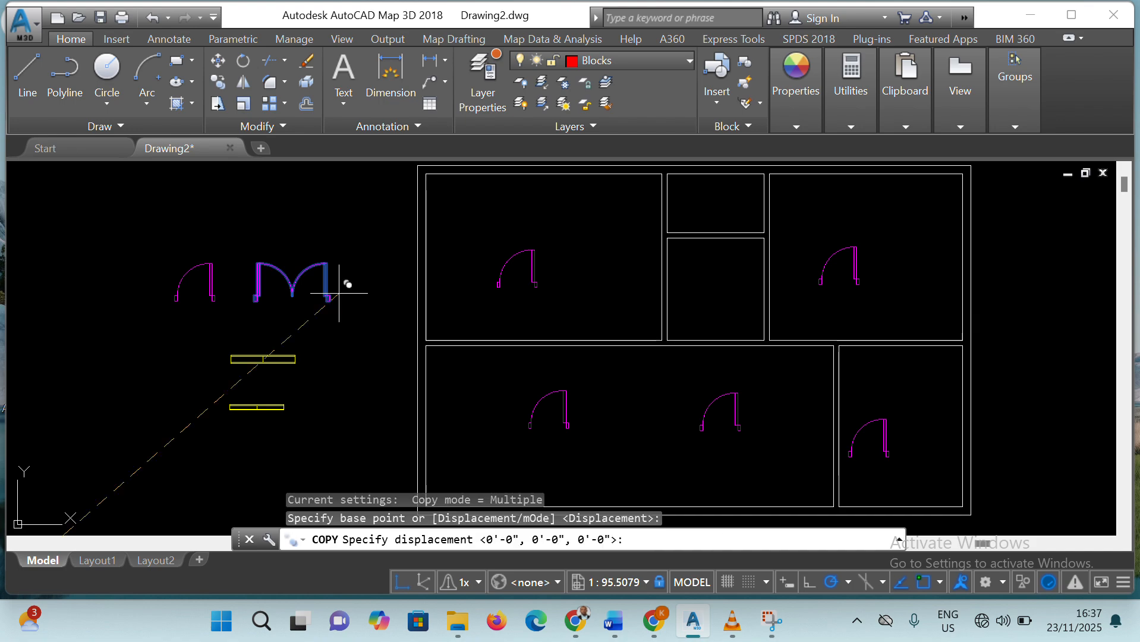
pyautogui.press('Return')
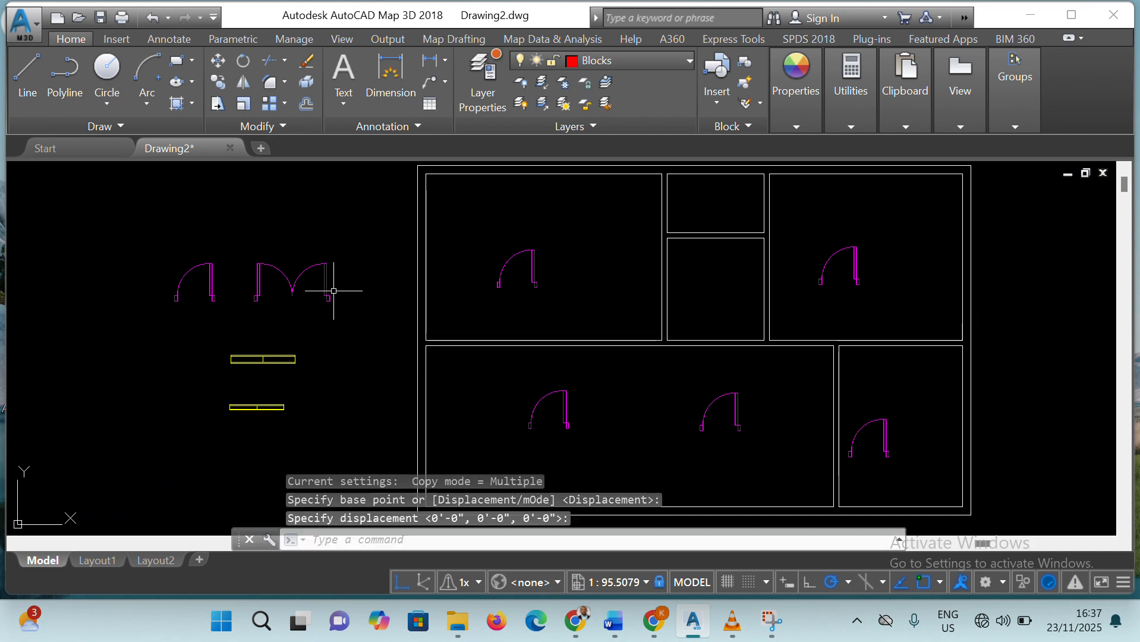
# Copy the double door from its lower-right corner to the lower-left outer corner of the floor plan
pyautogui.click(330, 291)
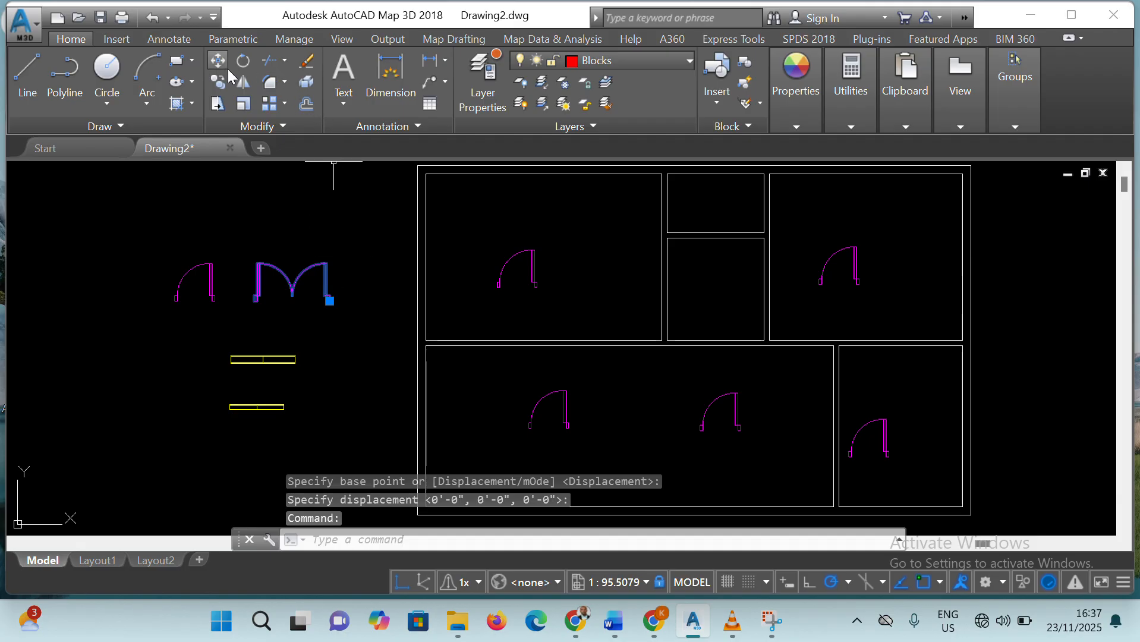
pyautogui.click(218, 82)
pyautogui.click(331, 302)
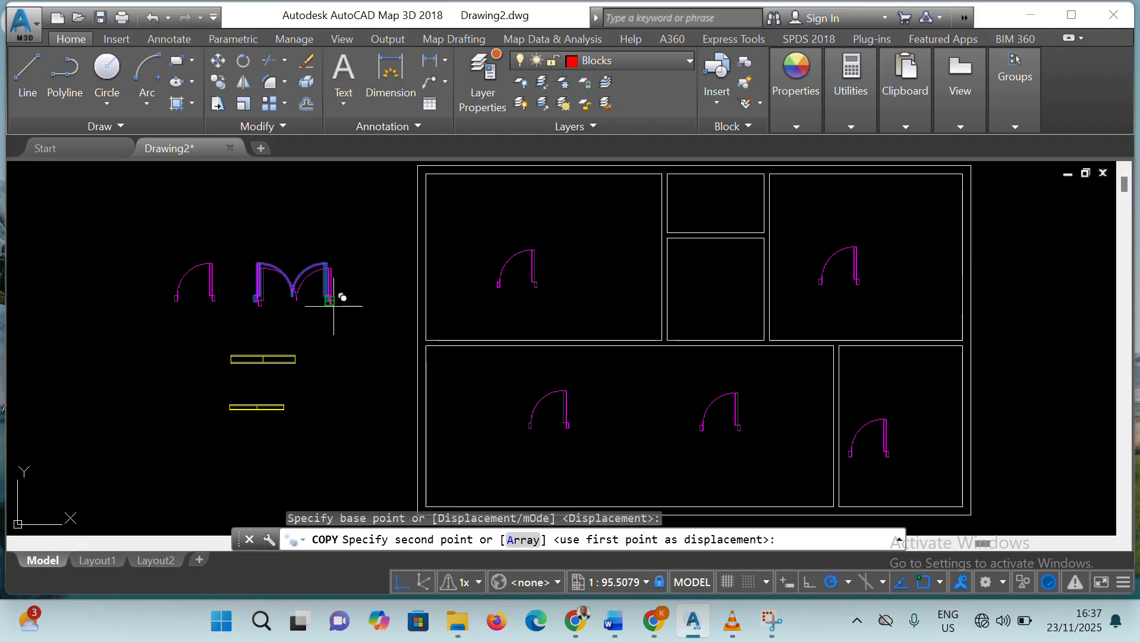
pyautogui.scroll(2, 576, 458)
pyautogui.scroll(-8, 576, 458)
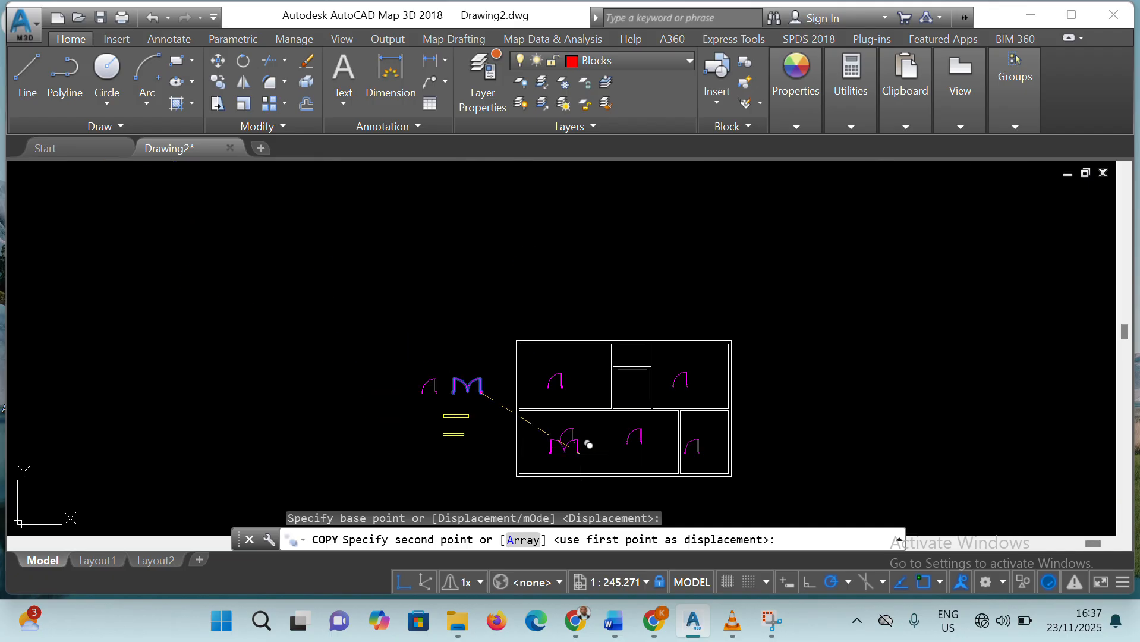
pyautogui.scroll(8, 594, 475)
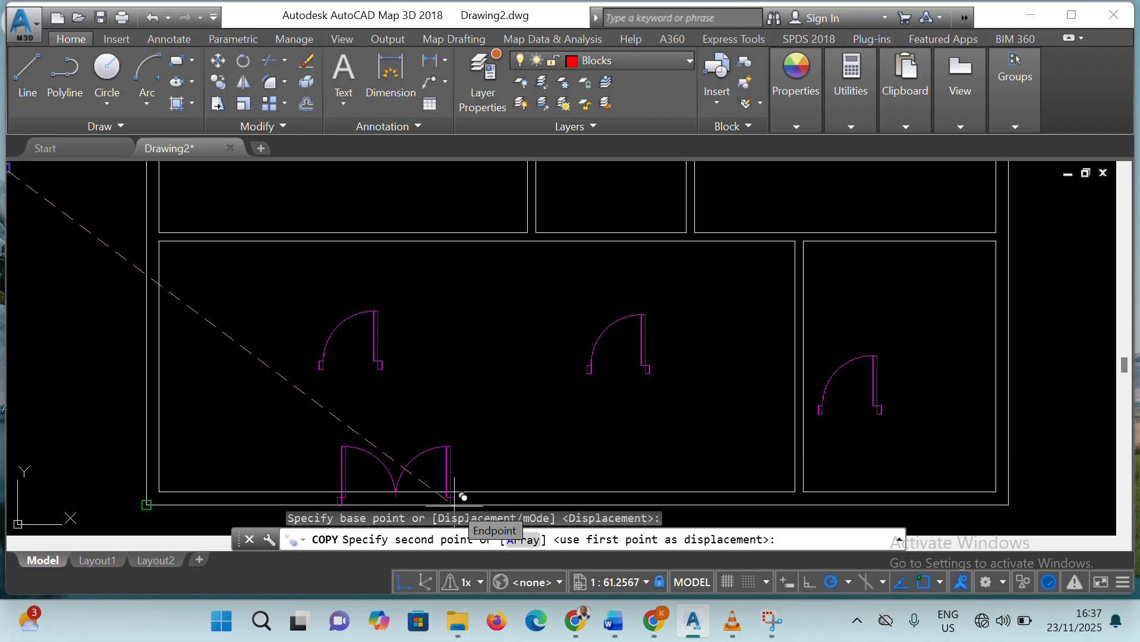
pyautogui.click(454, 496)
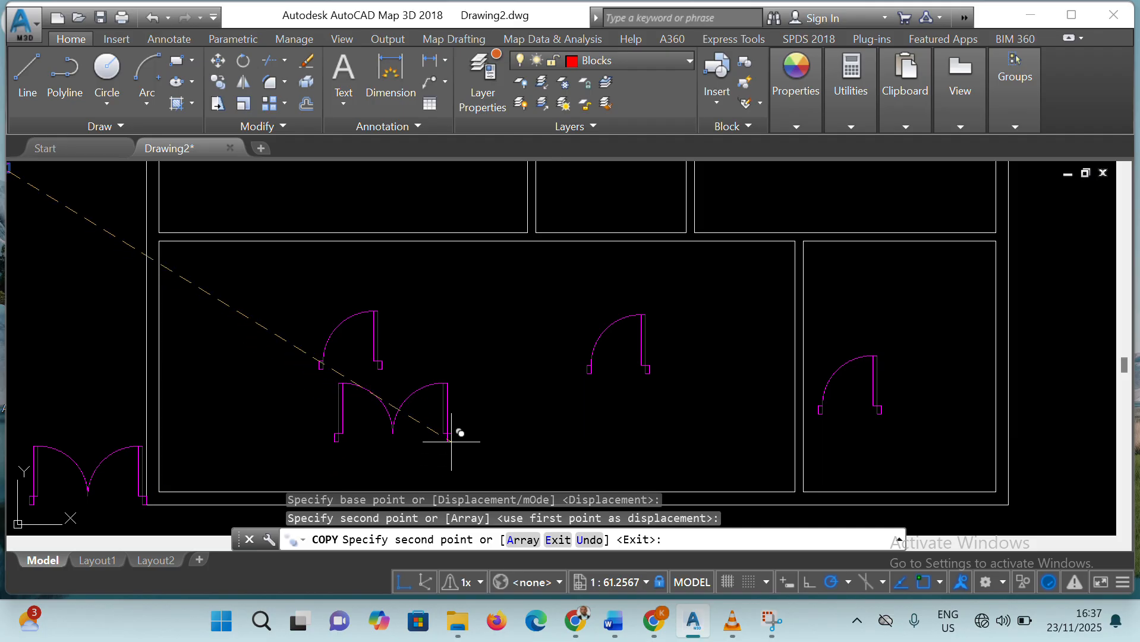
pyautogui.scroll(4, 457, 441)
pyautogui.scroll(-6, 476, 440)
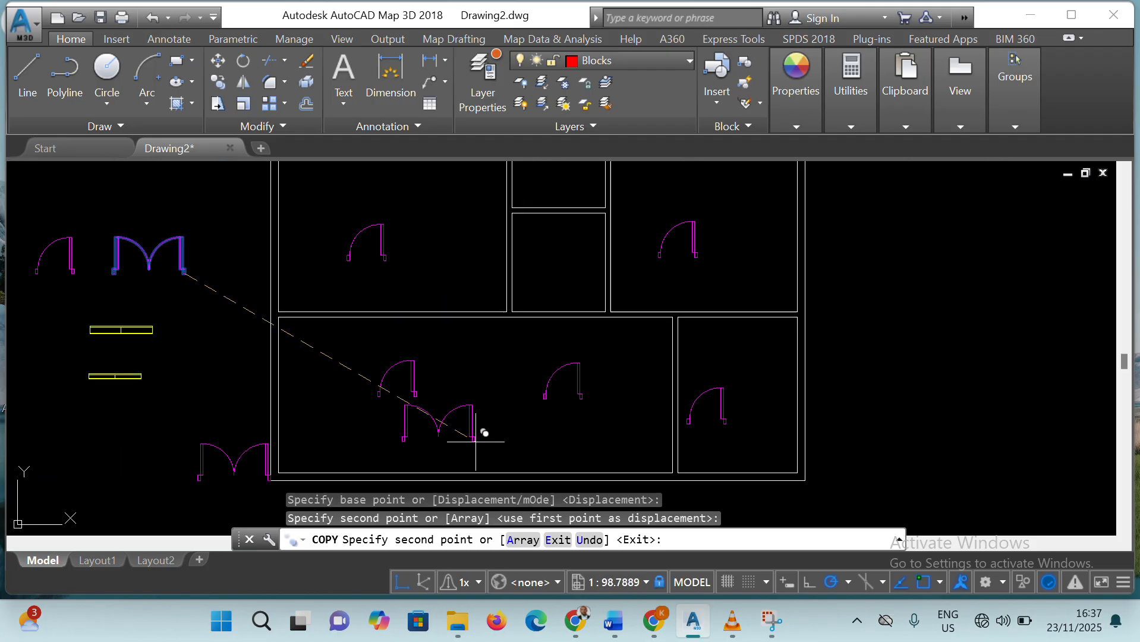
pyautogui.press('Escape')
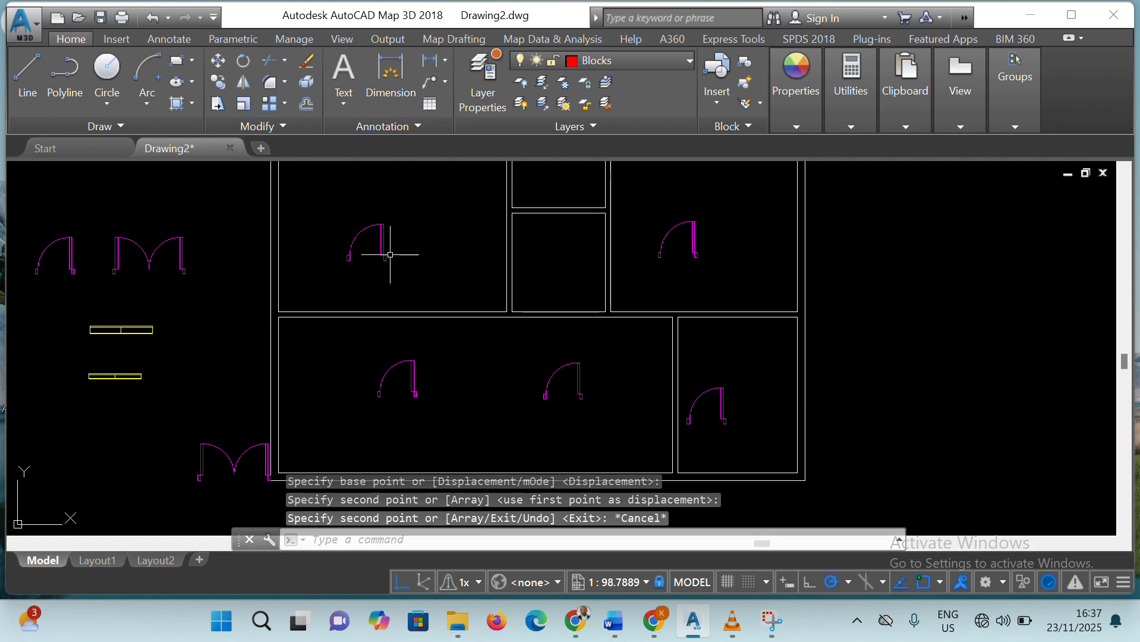
# Move the upper-left room's single door by its lower-right corner to the wall endpoint at that room's lower-right corner
pyautogui.click(218, 61)
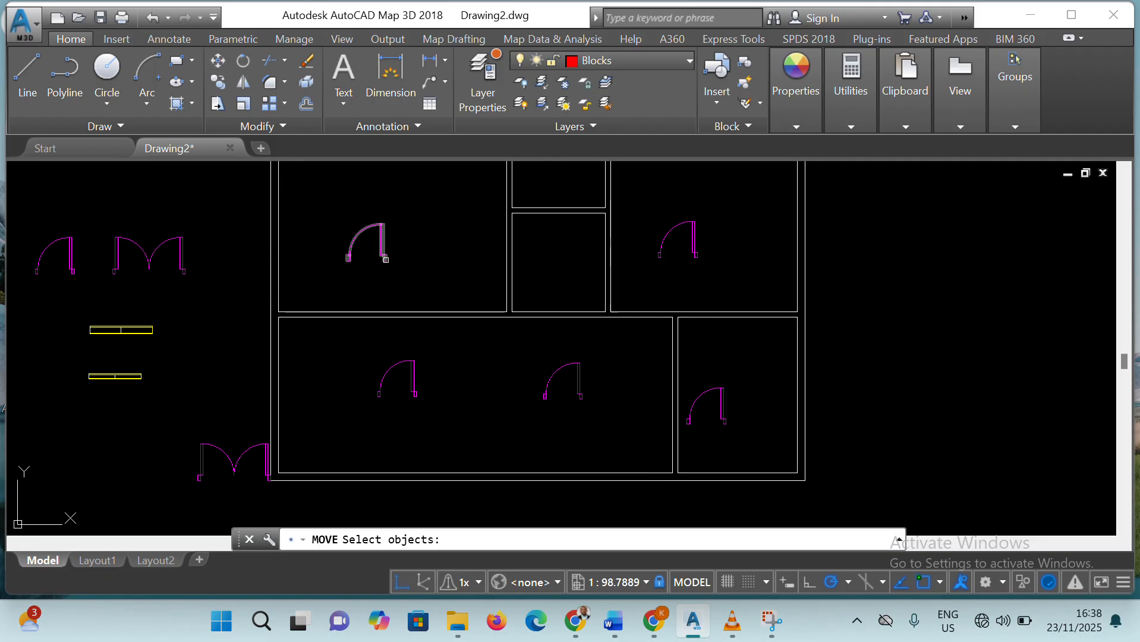
pyautogui.click(386, 260)
pyautogui.click(385, 258)
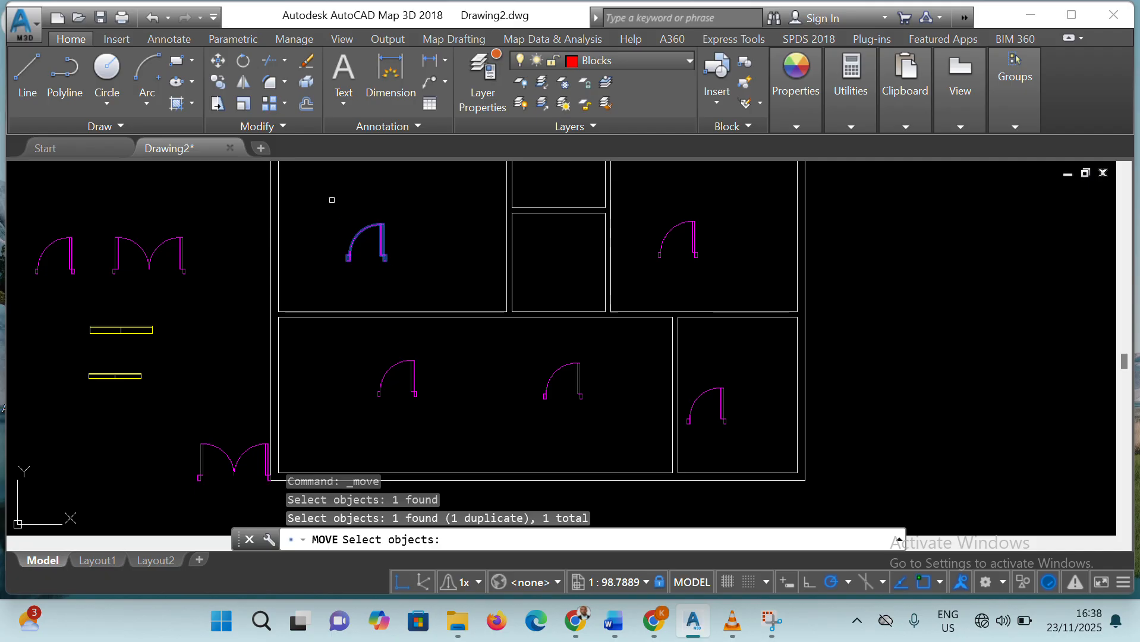
pyautogui.press('Return')
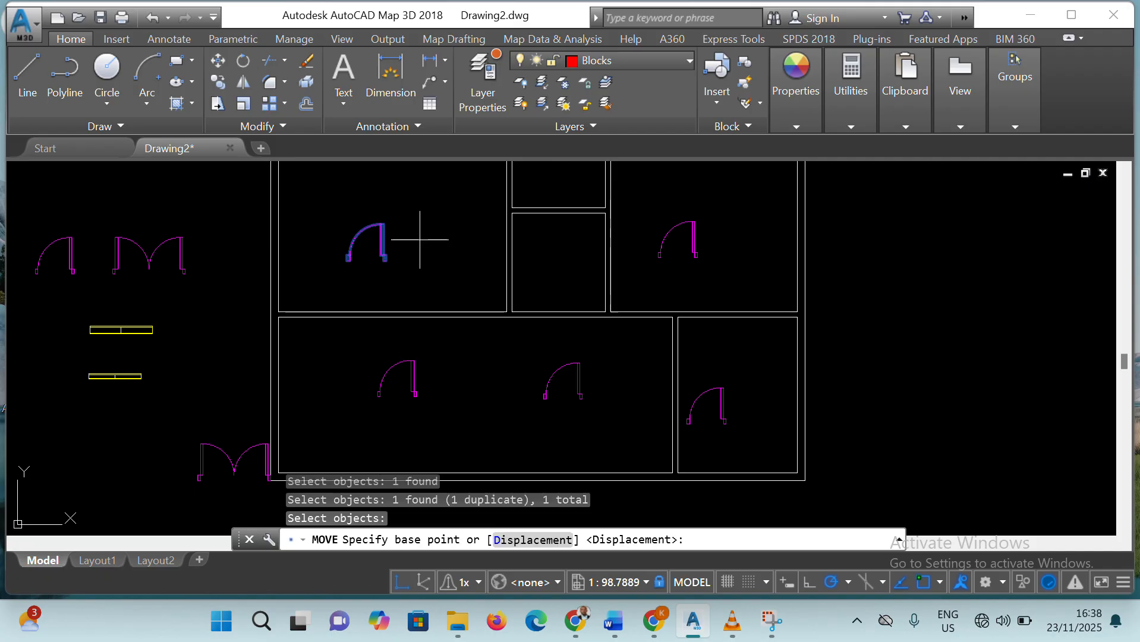
pyautogui.click(386, 261)
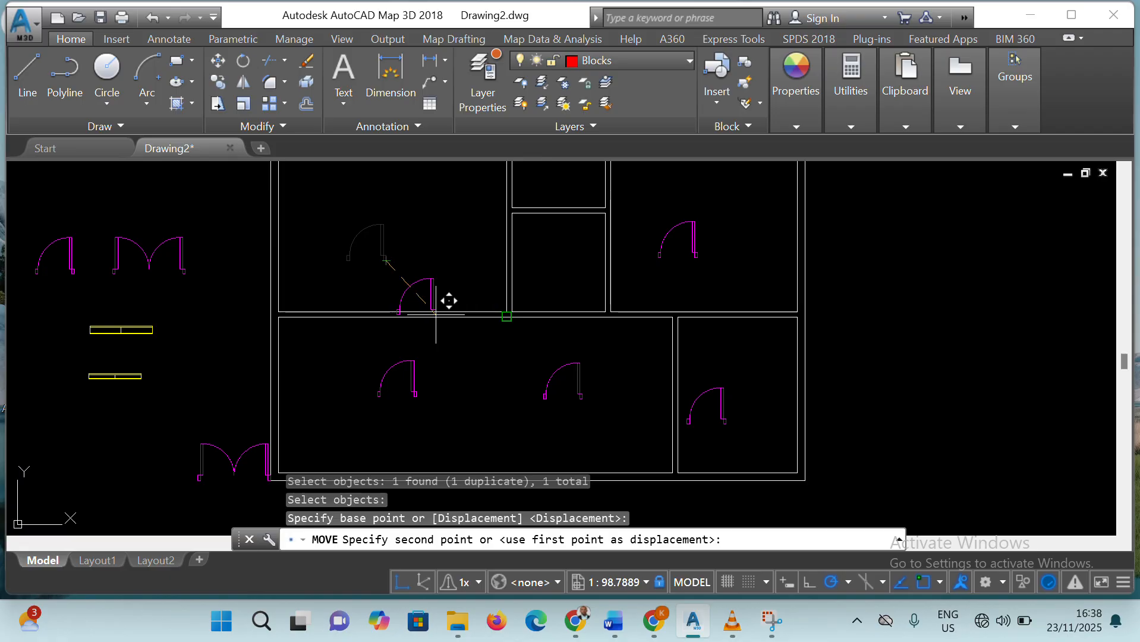
pyautogui.click(482, 315)
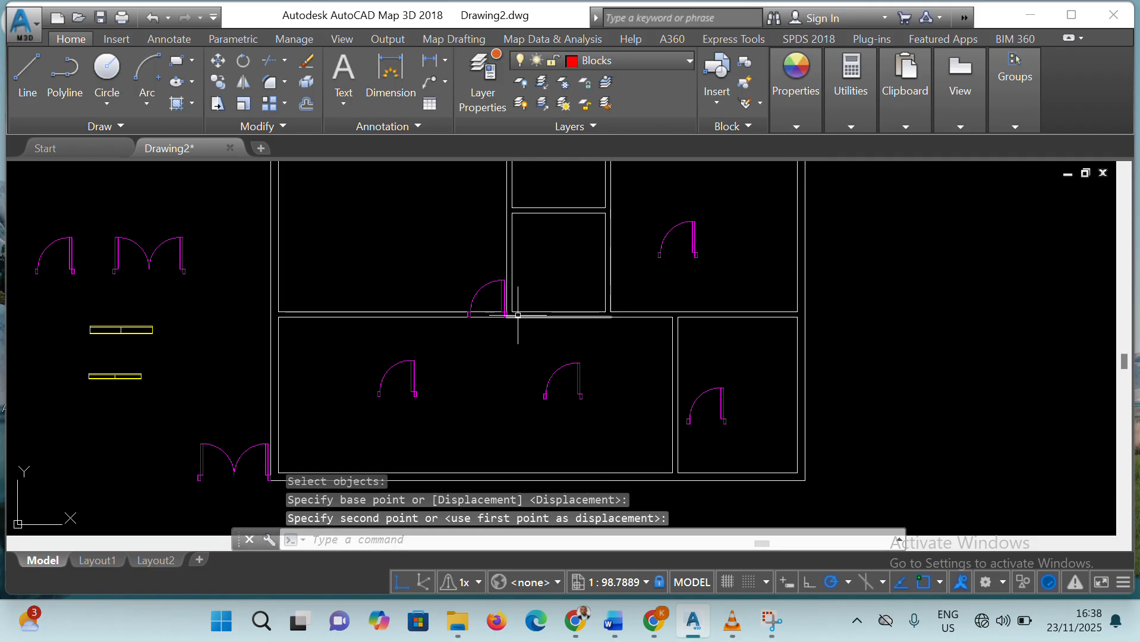
pyautogui.click(502, 314)
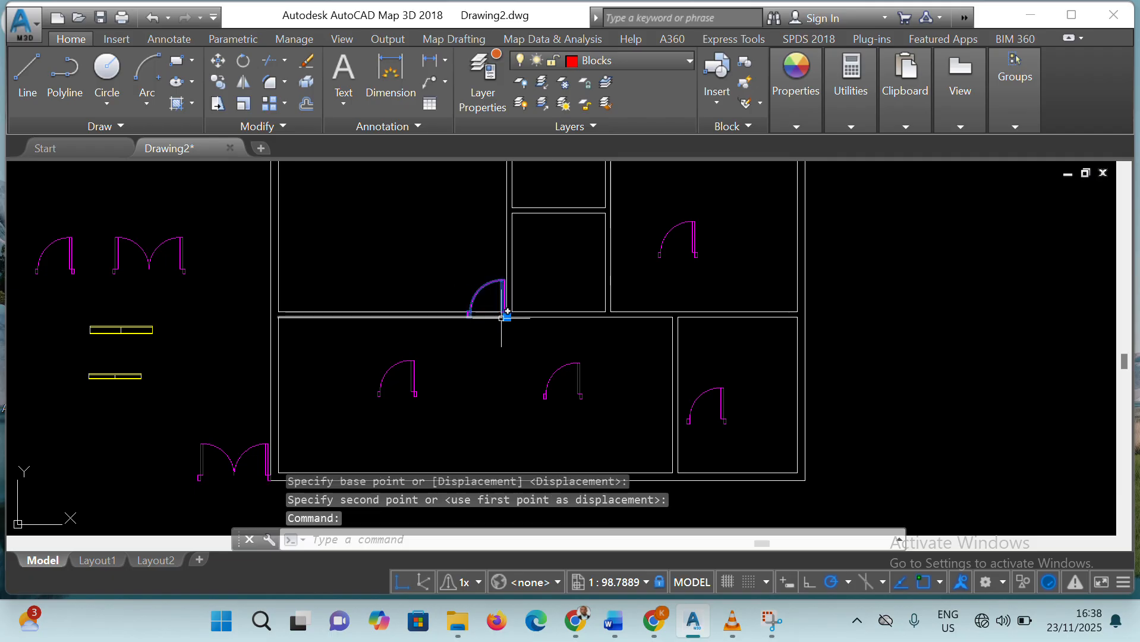
pyautogui.click(506, 315)
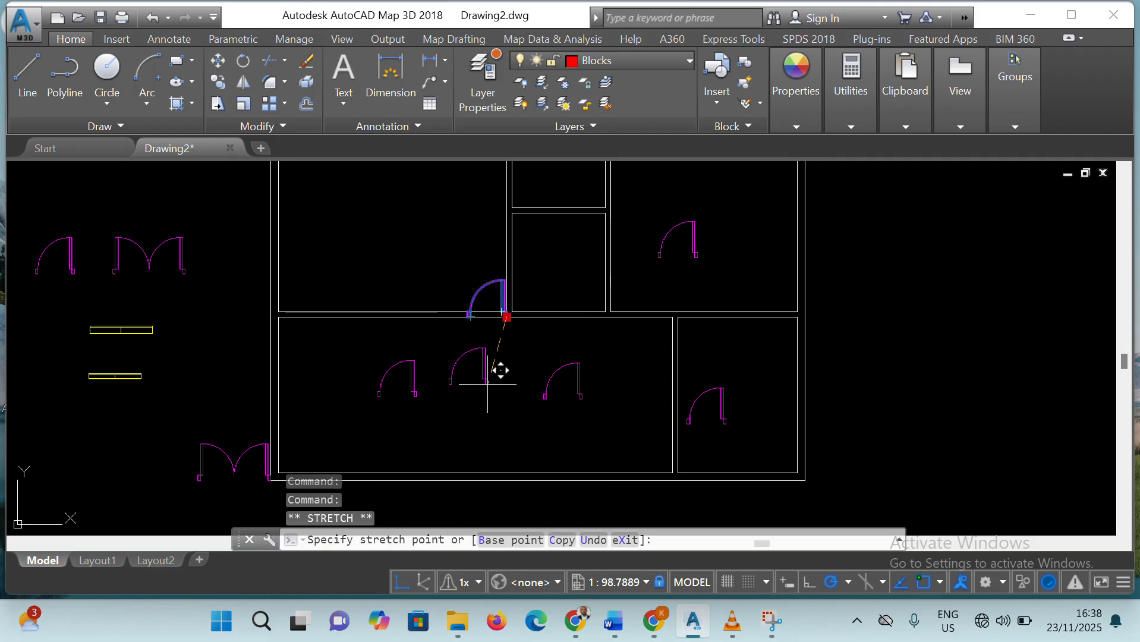
pyautogui.press('Escape')
pyautogui.press('Escape')
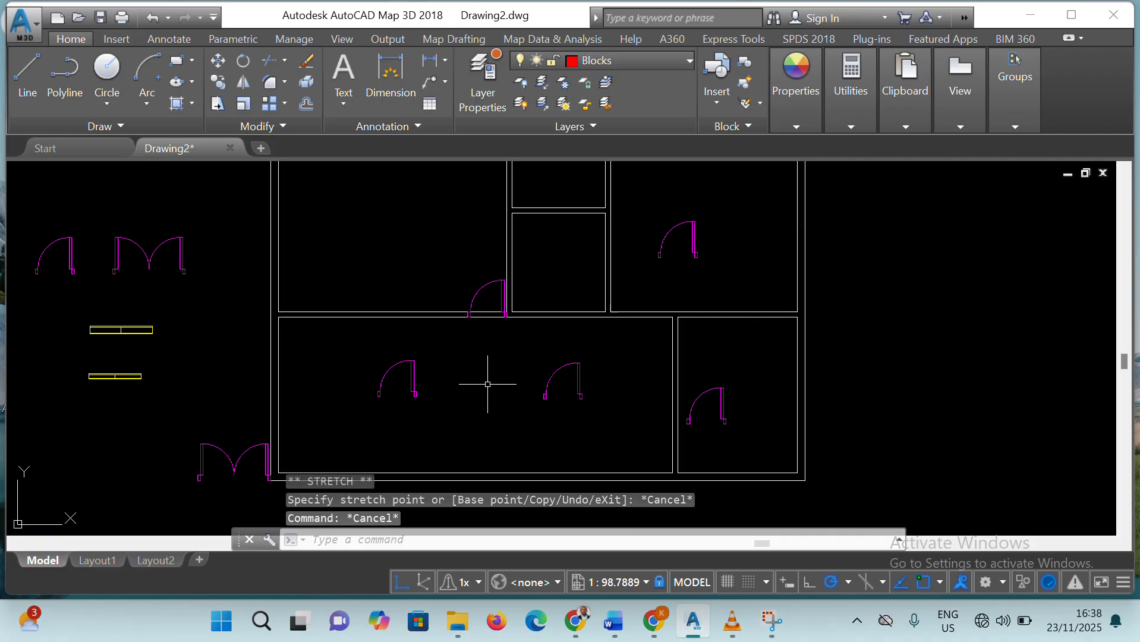
pyautogui.click(475, 294)
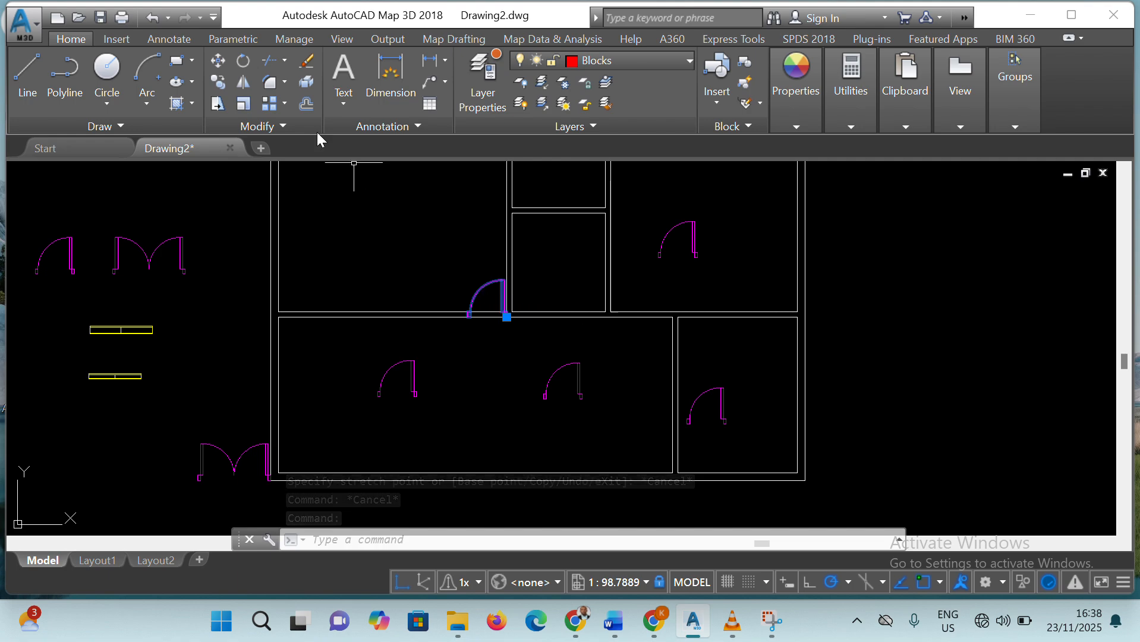
pyautogui.click(218, 60)
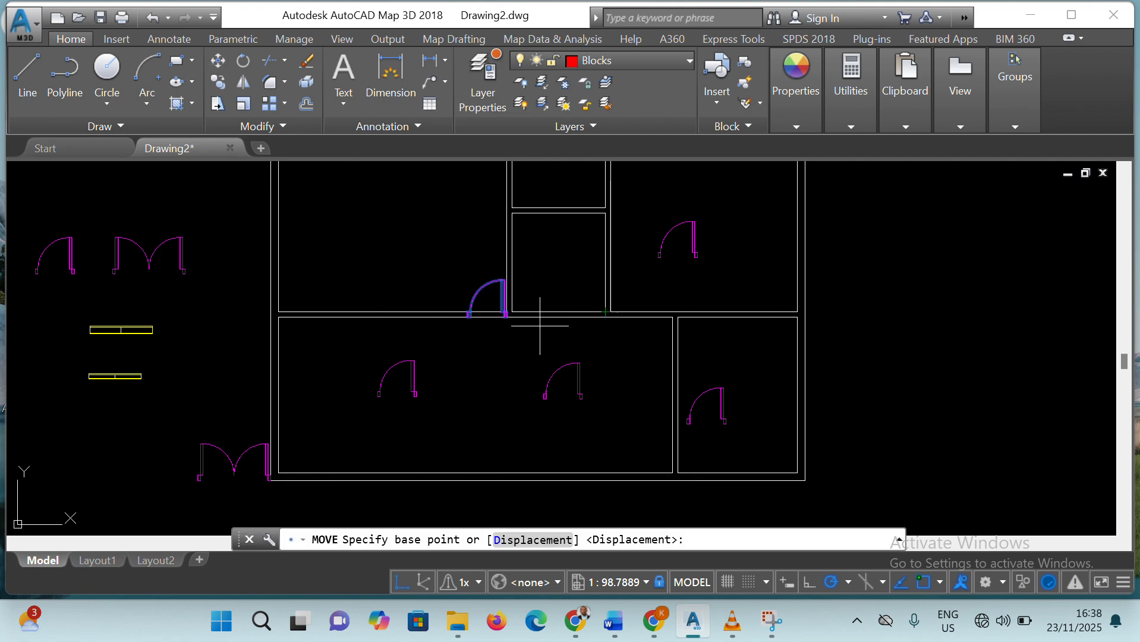
pyautogui.press('Return')
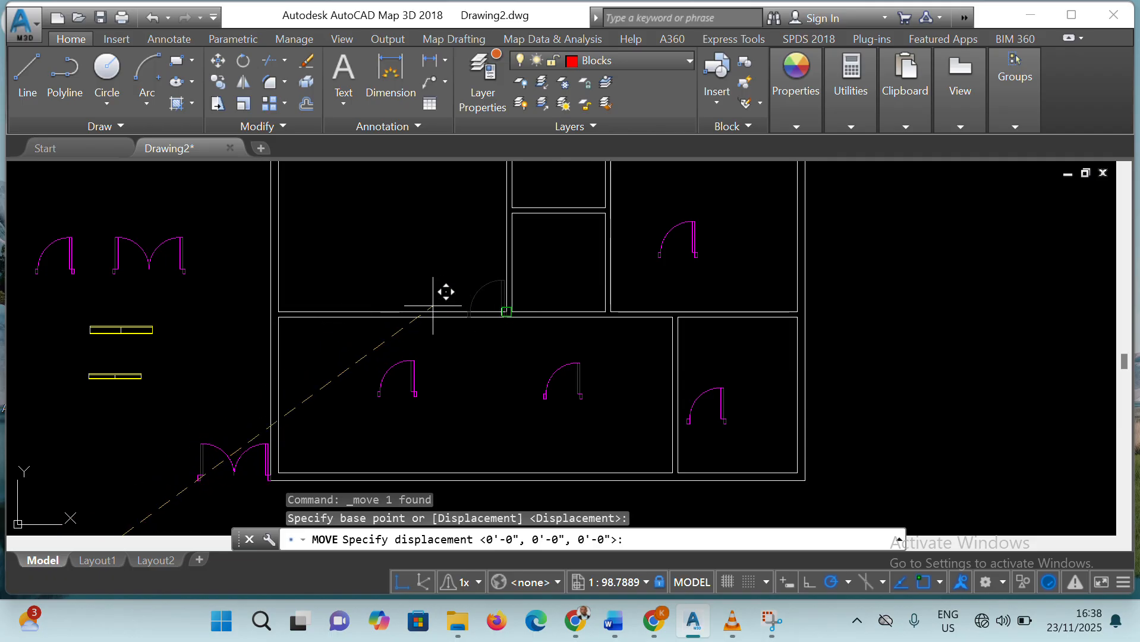
pyautogui.press('Escape')
pyautogui.press('Escape')
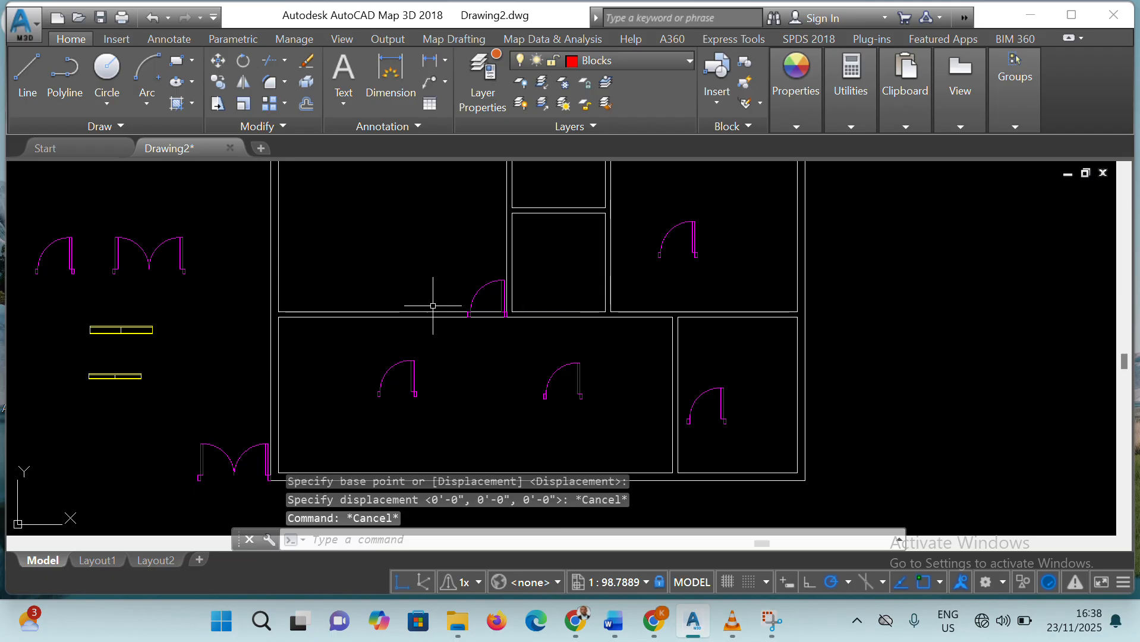
# Try to shift the single door at the upper-left room's lower-right corner along the wall using a displacement
pyautogui.click(485, 287)
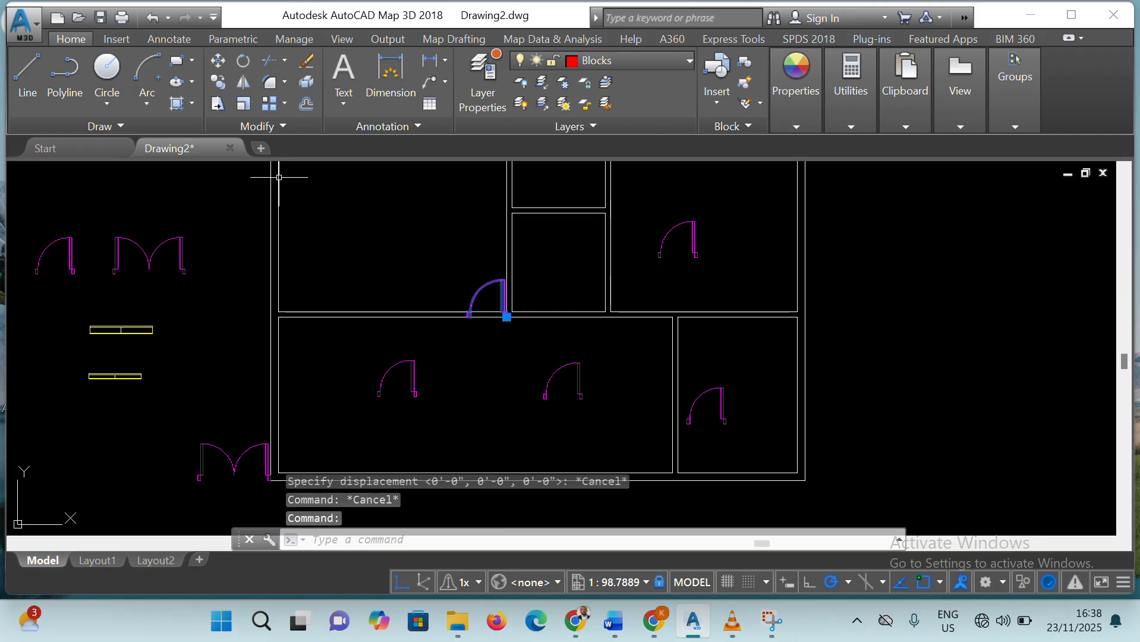
pyautogui.click(218, 60)
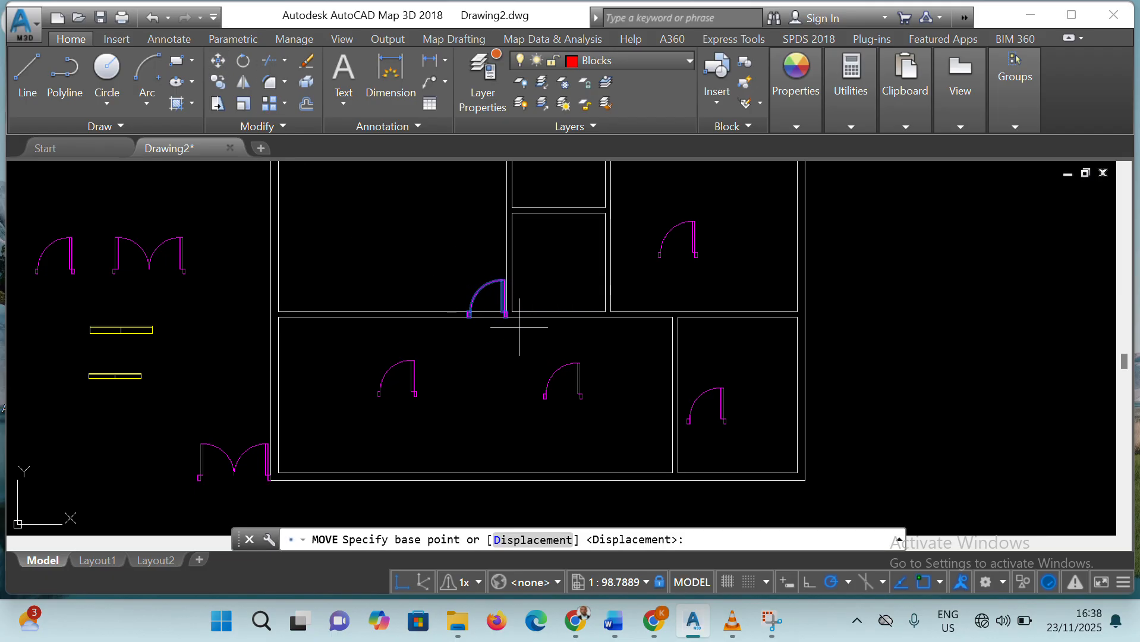
pyautogui.press('Return')
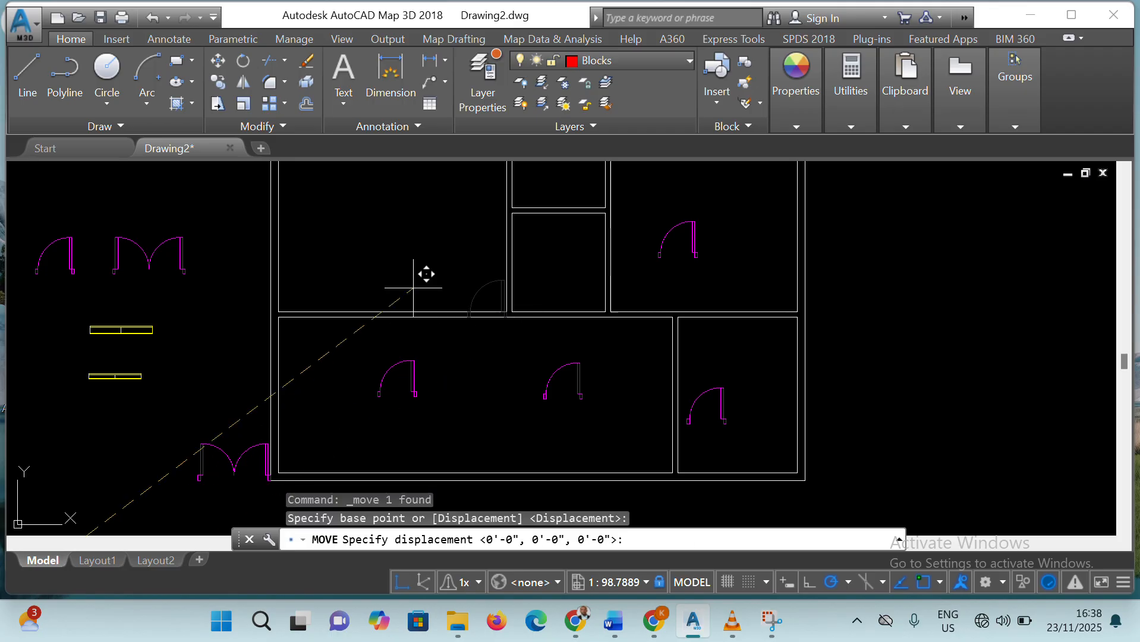
pyautogui.click(451, 319)
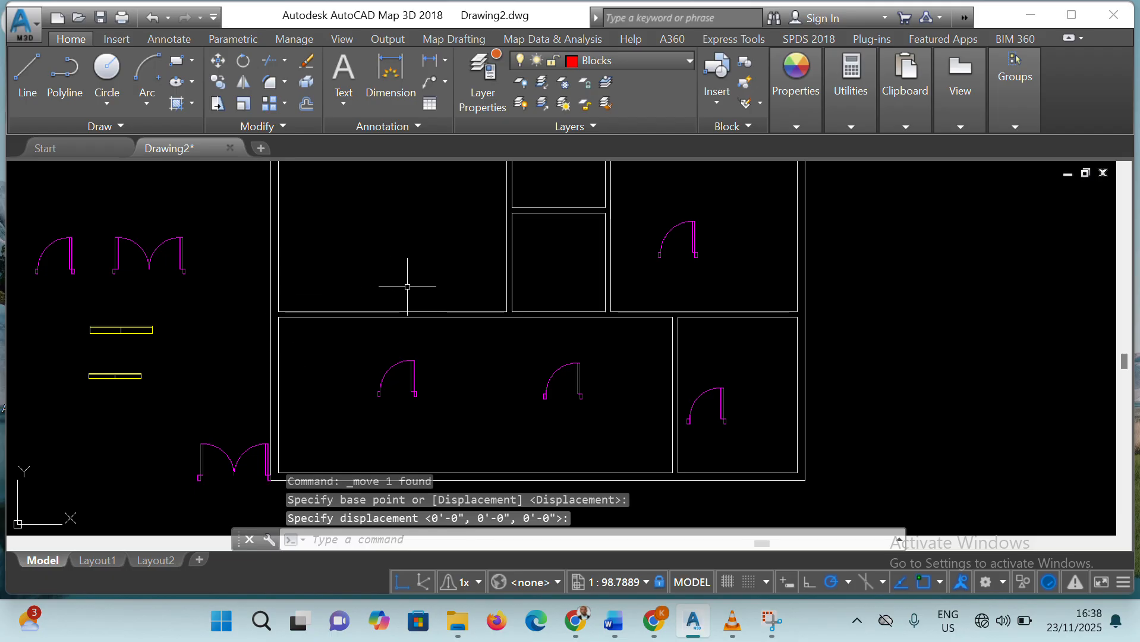
# Undo the displacement move and shift the upper-left room's single door by its lower-right corner a short distance left along the wall
pyautogui.hotkey('ctrl', 'z')
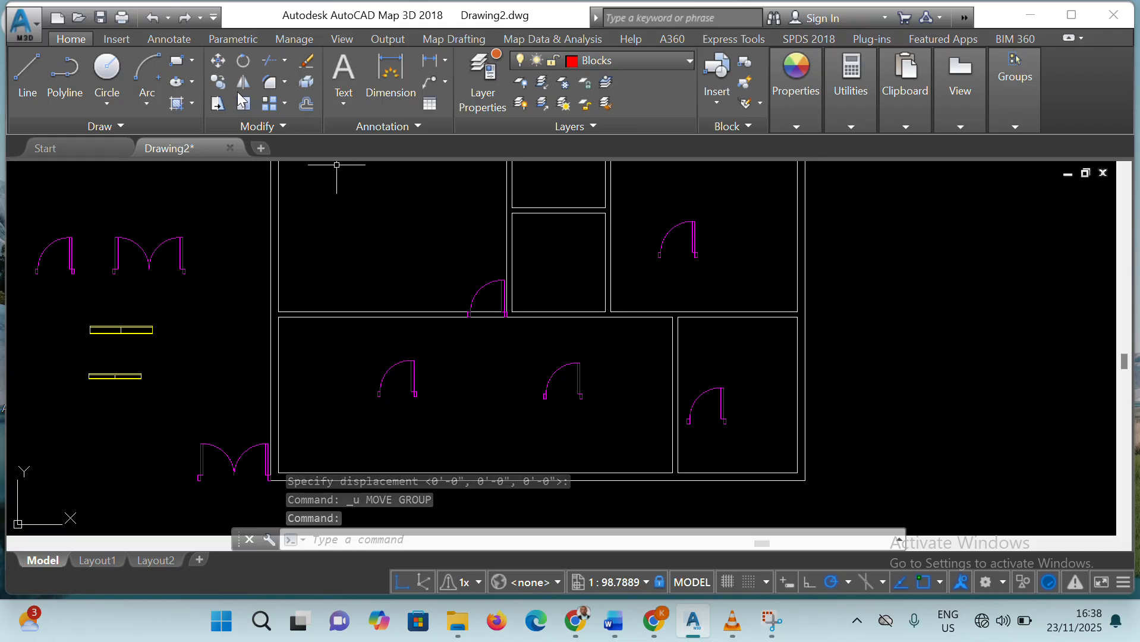
pyautogui.write('m')
pyautogui.press('Return')
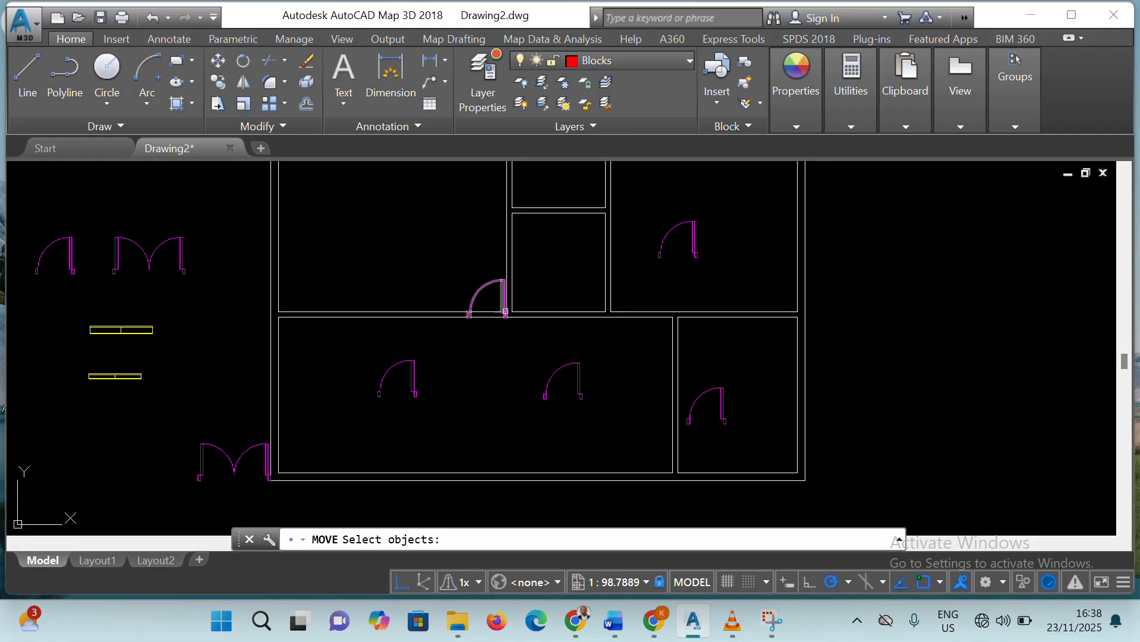
pyautogui.click(504, 315)
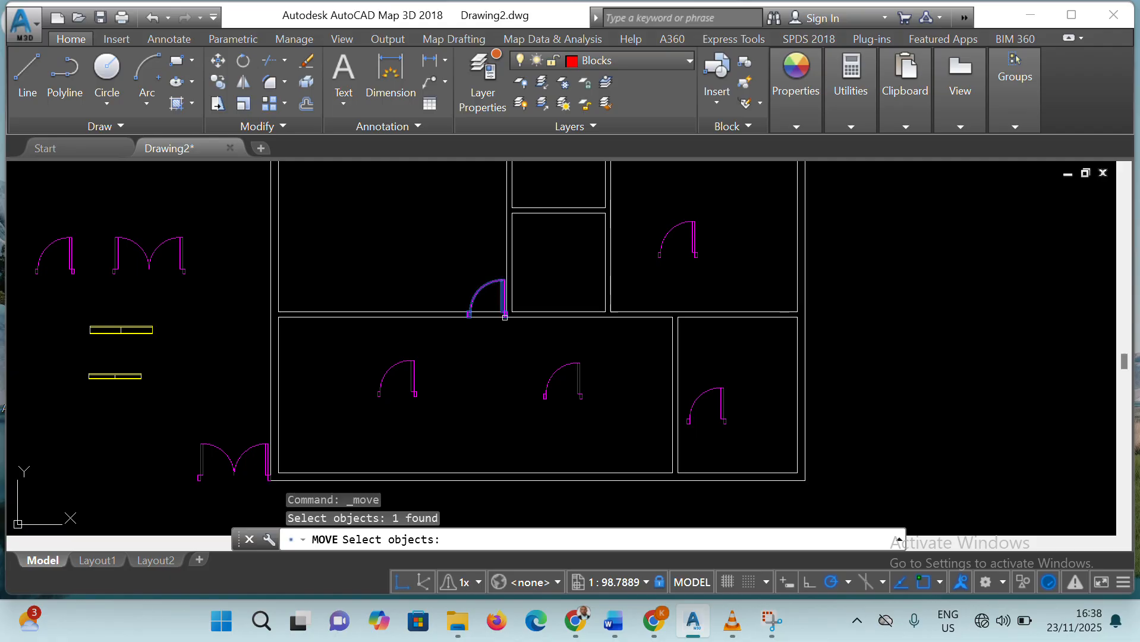
pyautogui.press('Return')
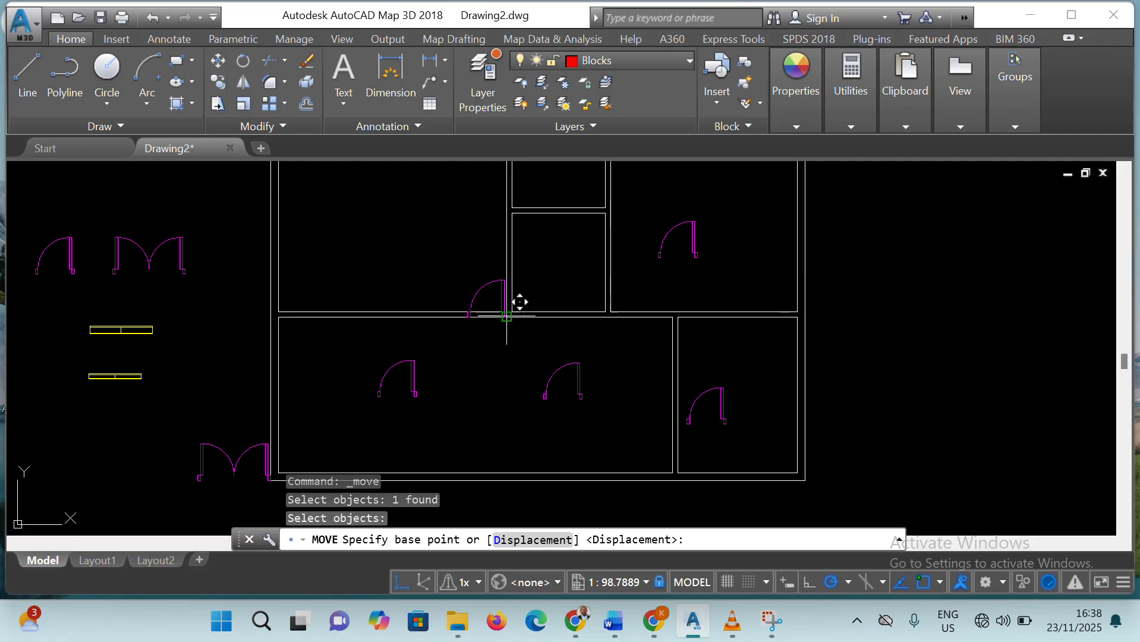
pyautogui.click(506, 315)
pyautogui.click(481, 317)
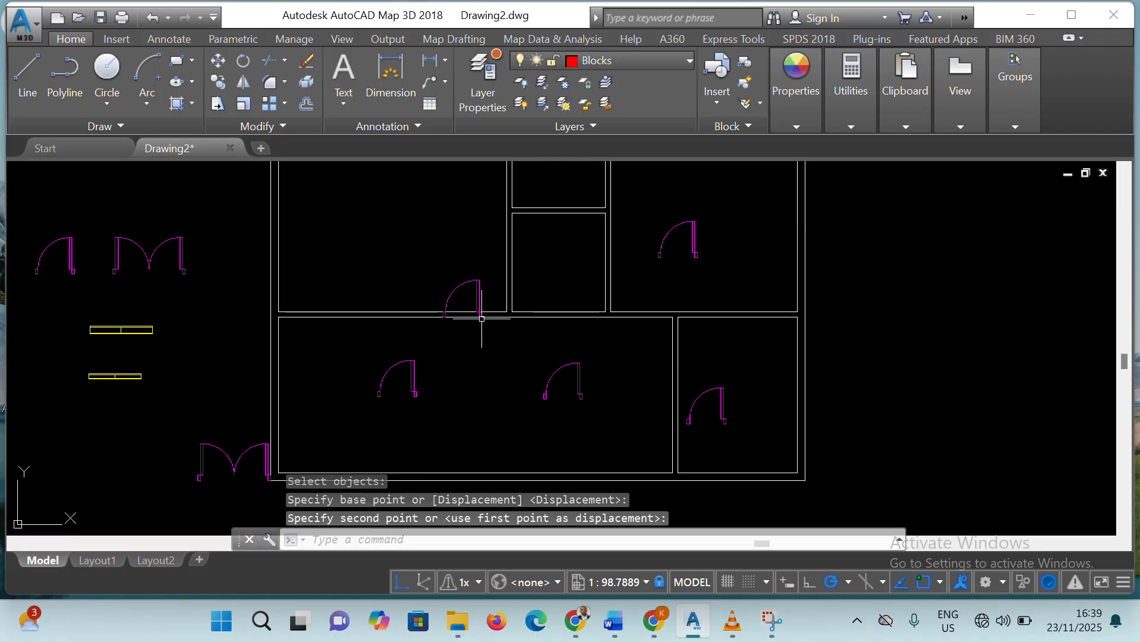
# Move the upper-right room's single door by its insertion grip to the lower-right inner corner of the small middle room
pyautogui.click(672, 235)
pyautogui.click(697, 257)
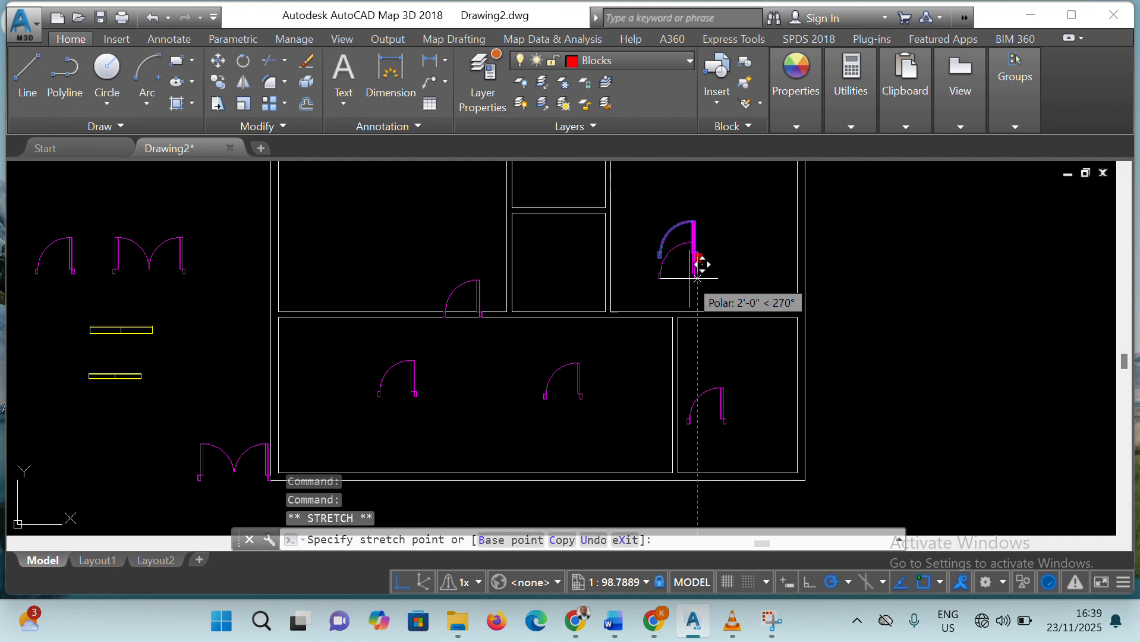
pyautogui.click(584, 305)
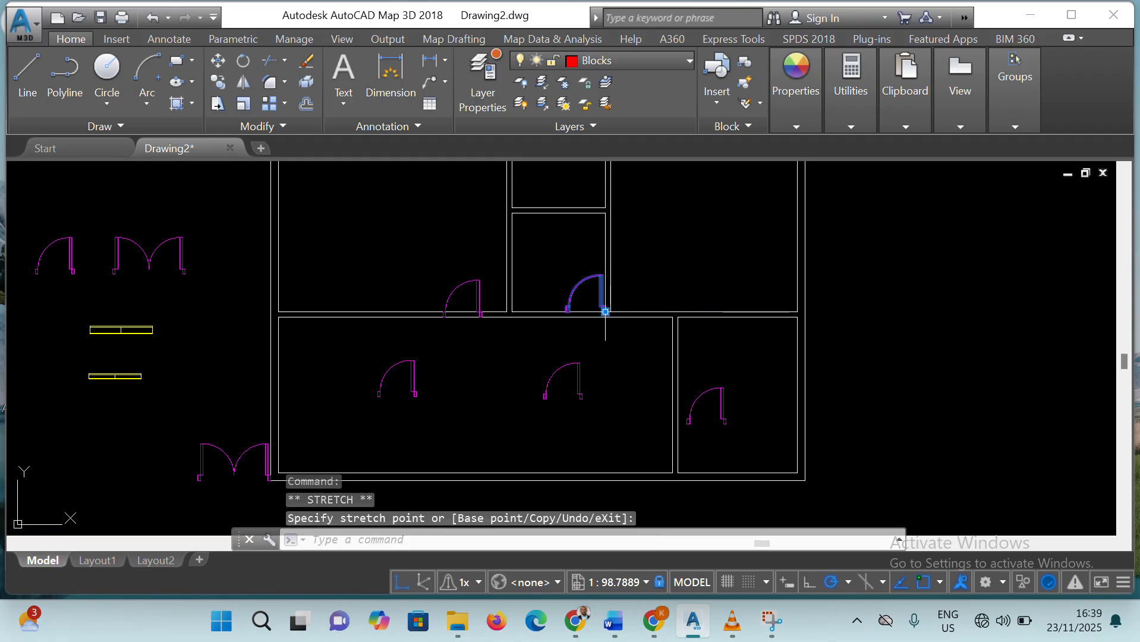
# Try to shift the small middle room's door left along its lower wall with the Move command
pyautogui.write('m')
pyautogui.press('Return')
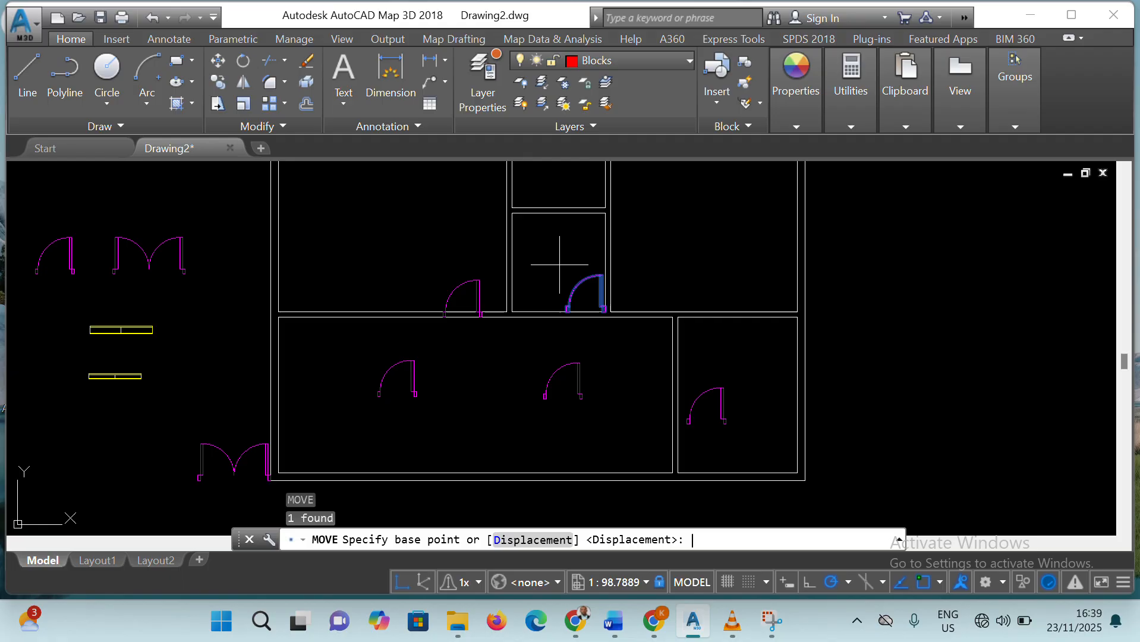
pyautogui.click(600, 306)
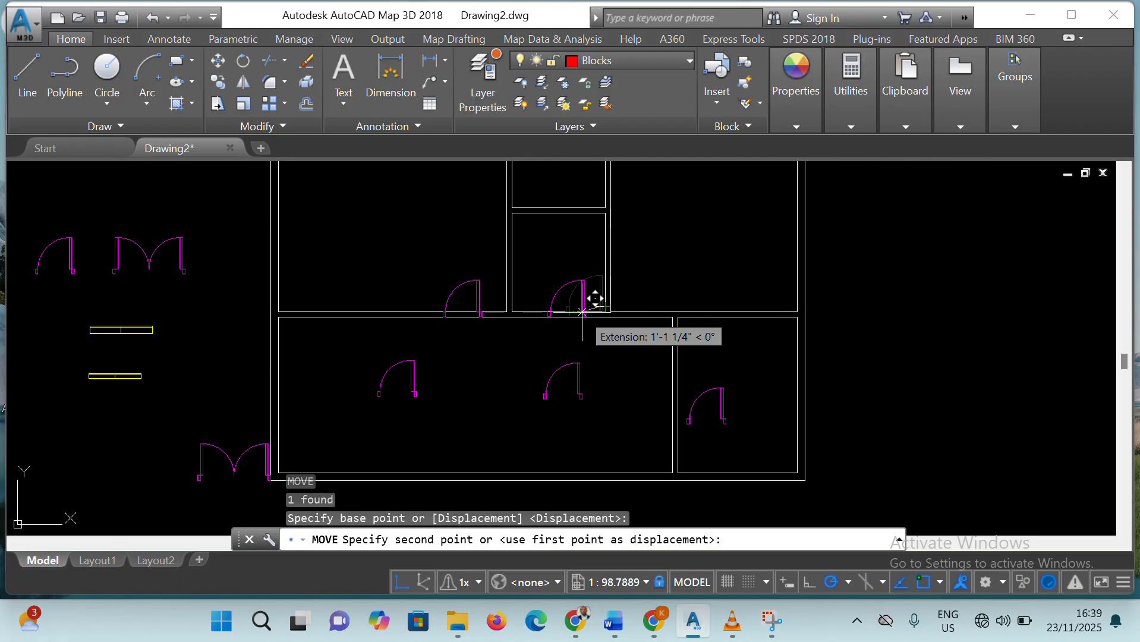
pyautogui.click(593, 312)
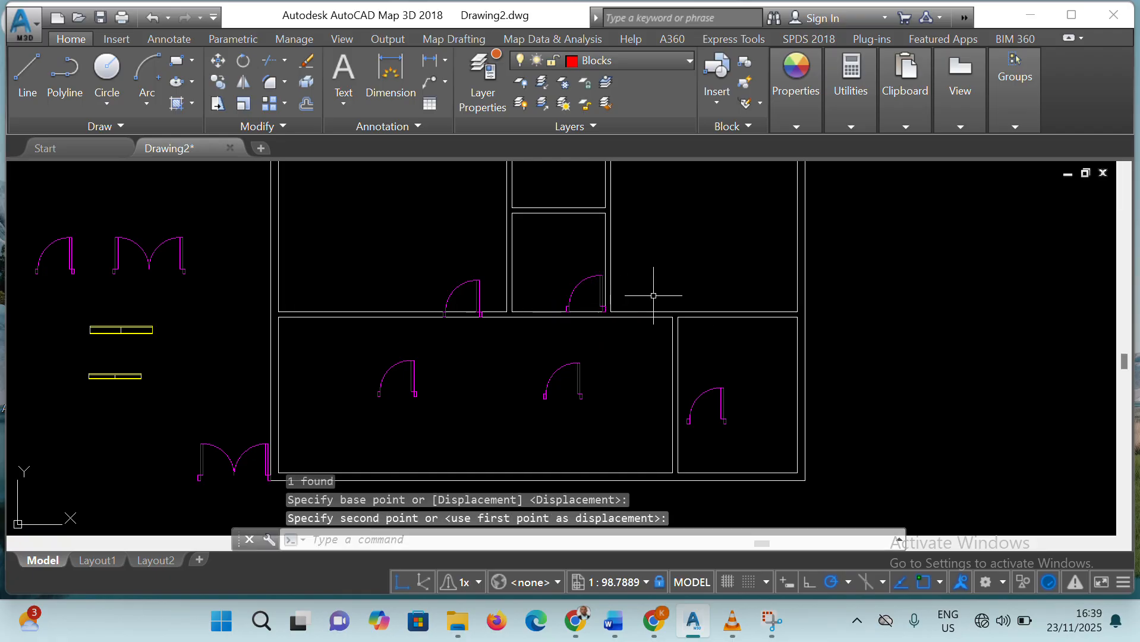
pyautogui.click(574, 294)
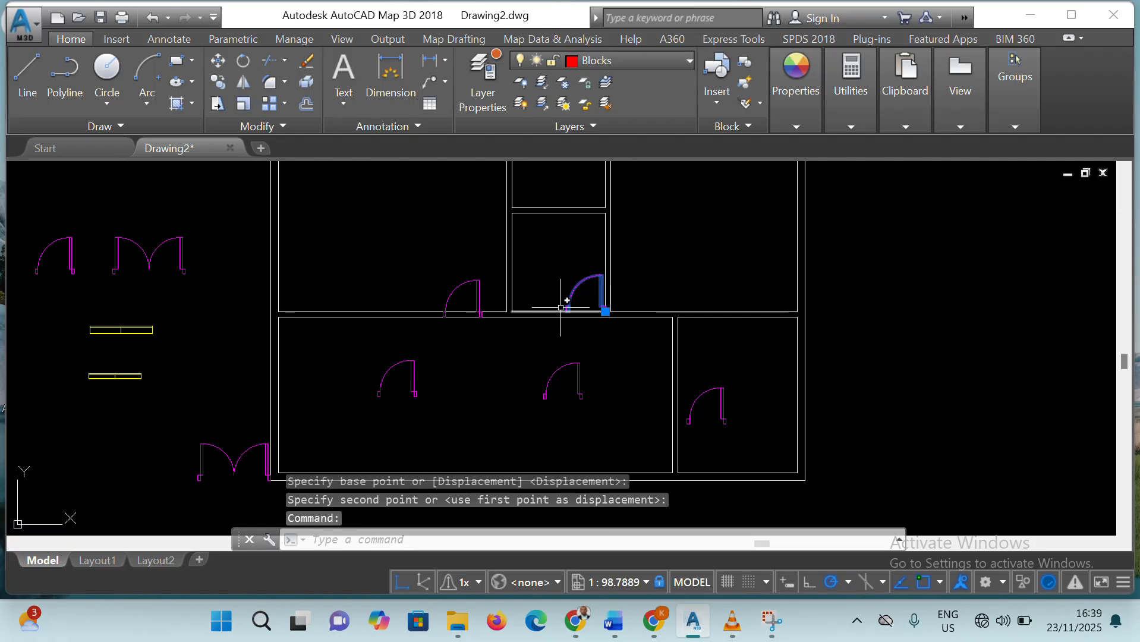
pyautogui.click(680, 281)
pyautogui.click(593, 320)
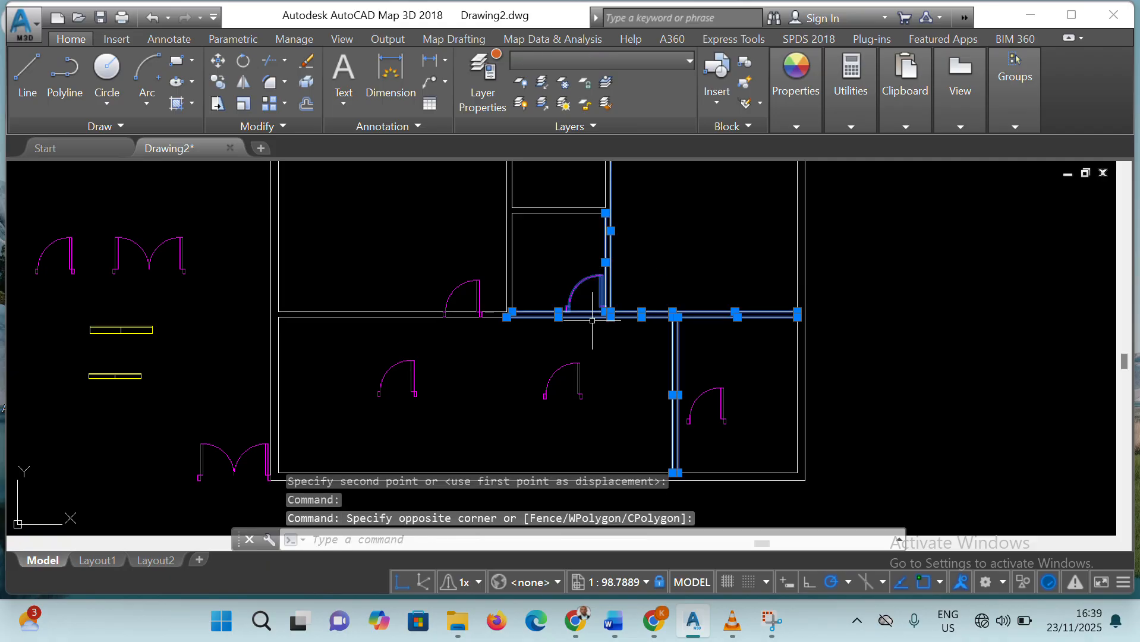
pyautogui.press('Escape')
# Try to seat the small middle room's door in the lower wall by its lower-right corner, and undo the placement
pyautogui.scroll(6, 593, 314)
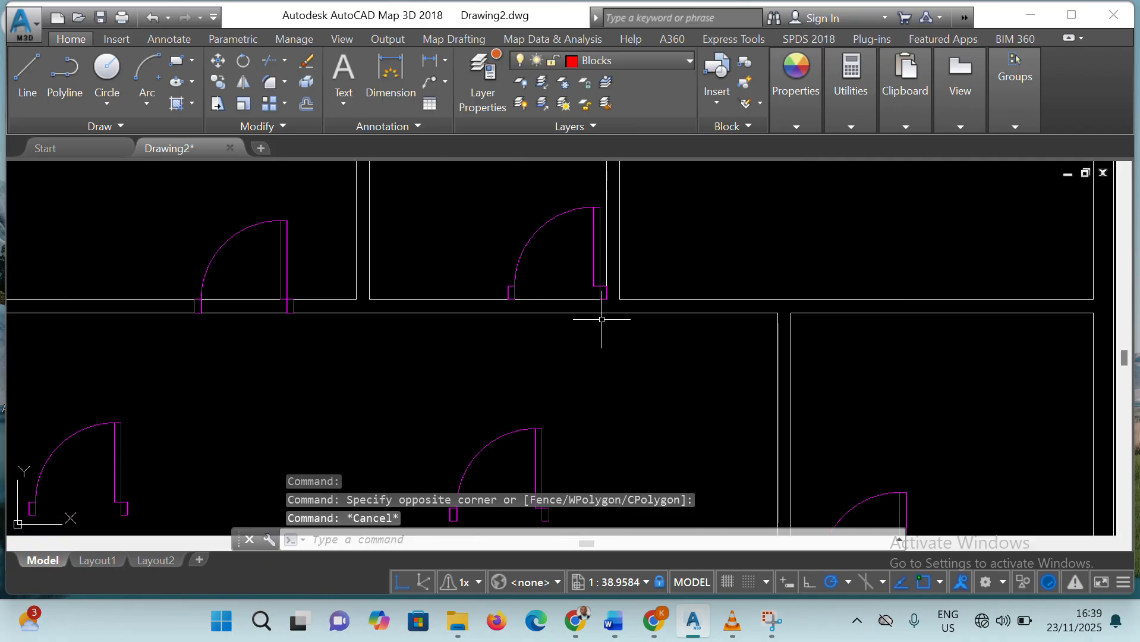
pyautogui.click(217, 60)
pyautogui.click(596, 266)
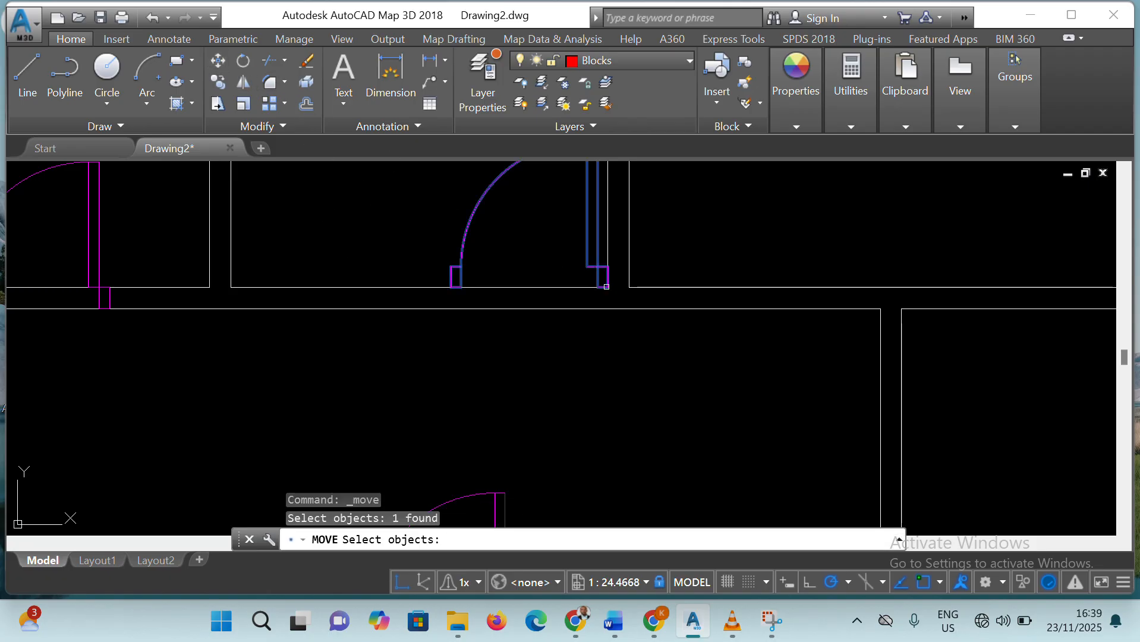
pyautogui.press('Return')
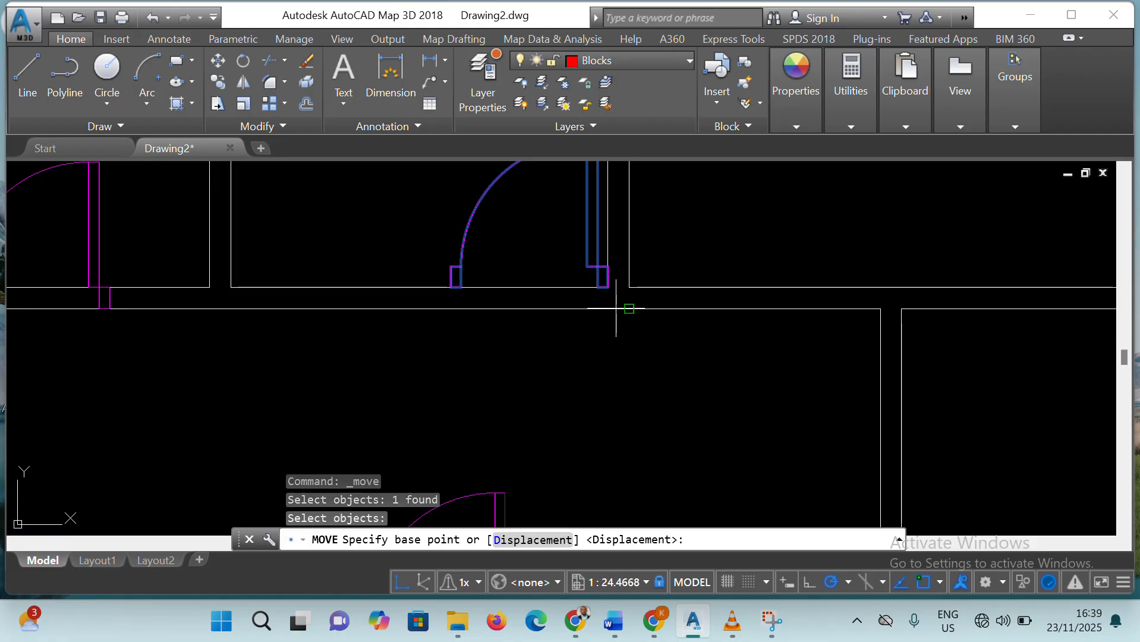
pyautogui.click(608, 287)
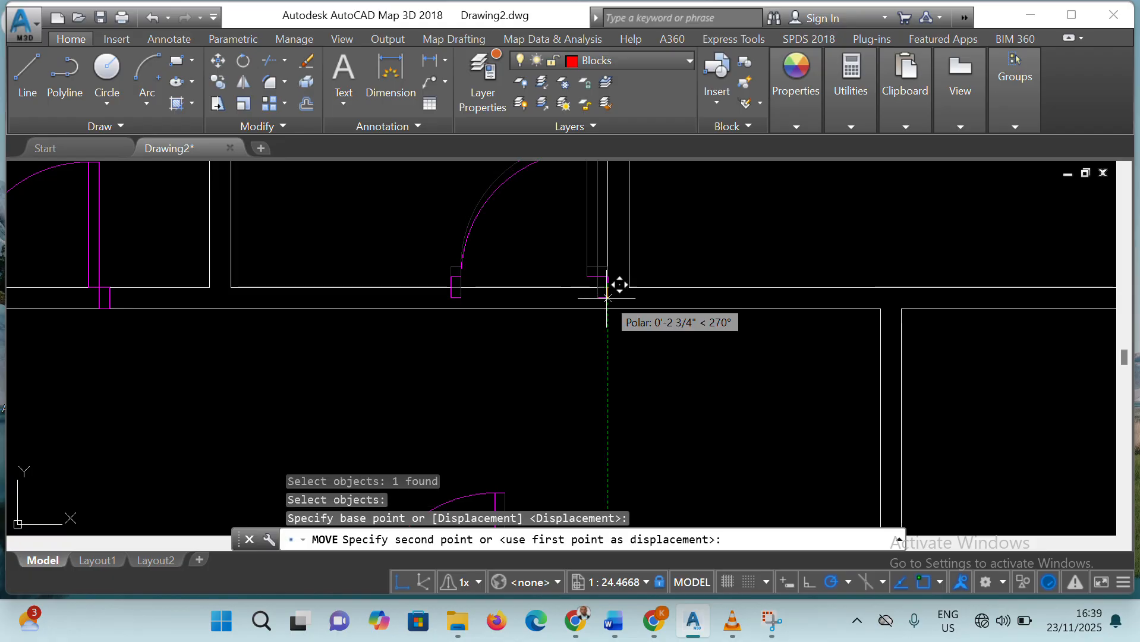
pyautogui.click(529, 309)
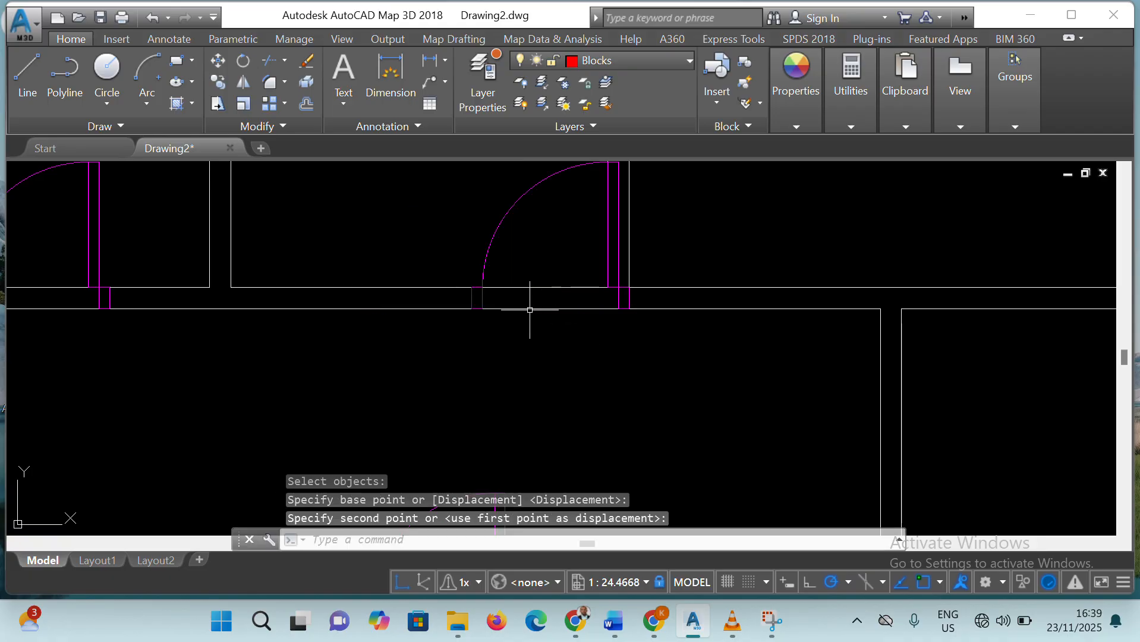
pyautogui.click(627, 303)
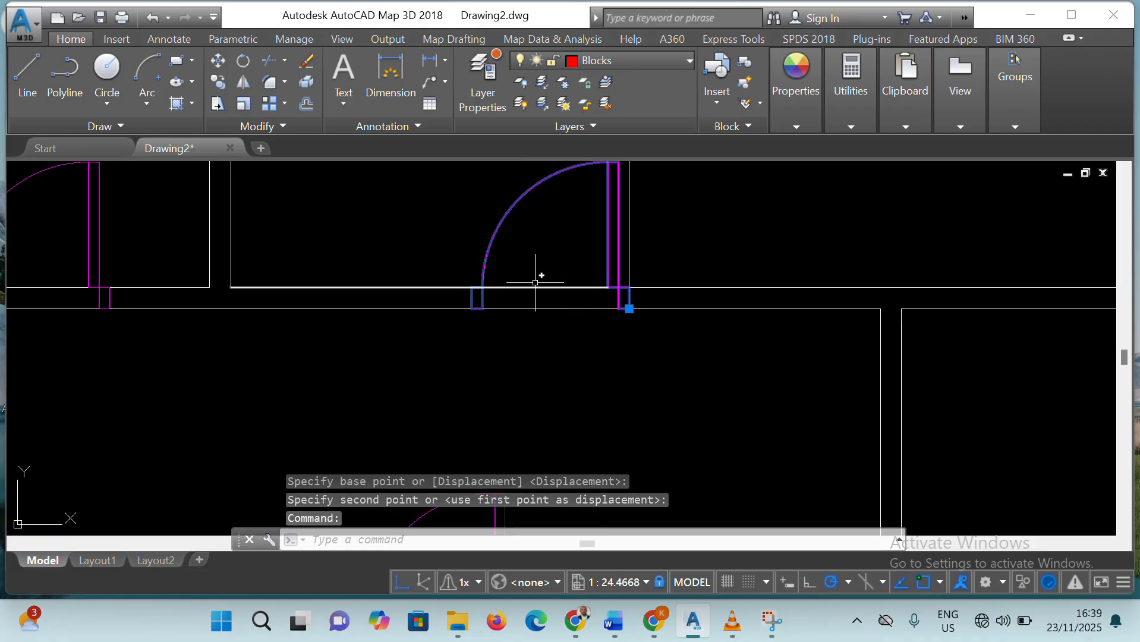
pyautogui.hotkey('ctrl', 'z')
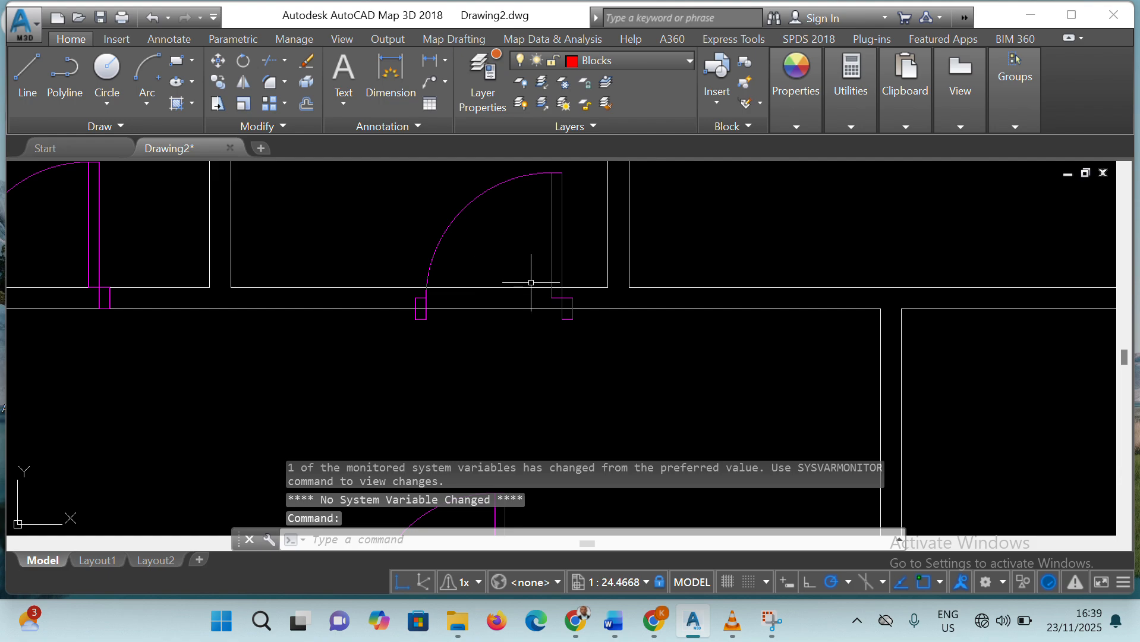
# Move the small middle room's door by its lower-right corner onto the wall's lower line, slightly left of the room corner
pyautogui.click(567, 315)
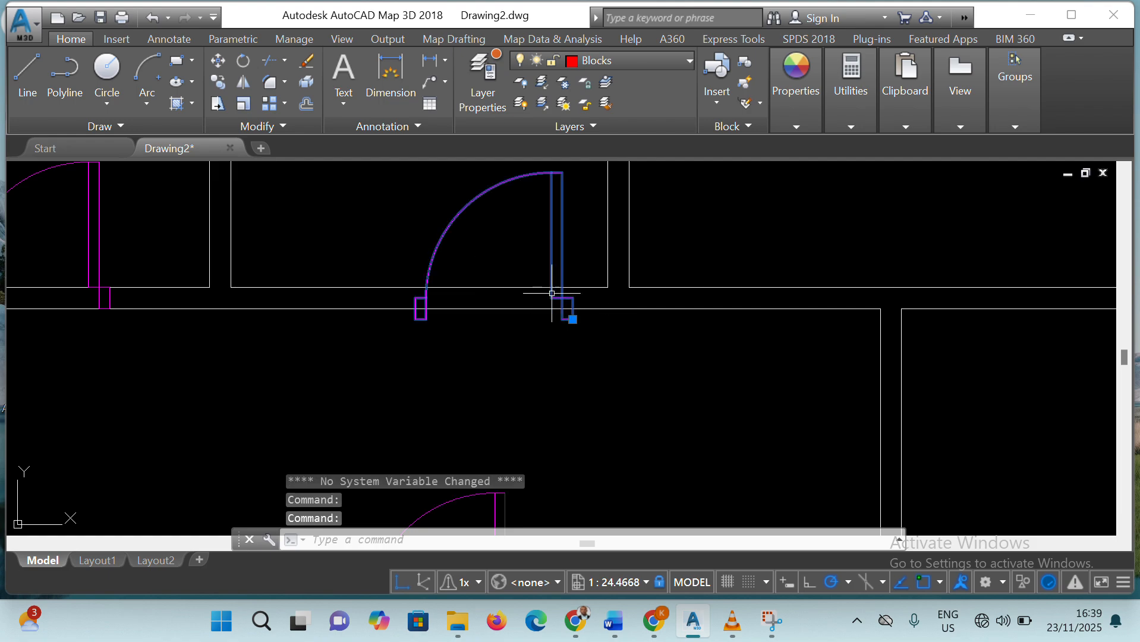
pyautogui.click(225, 59)
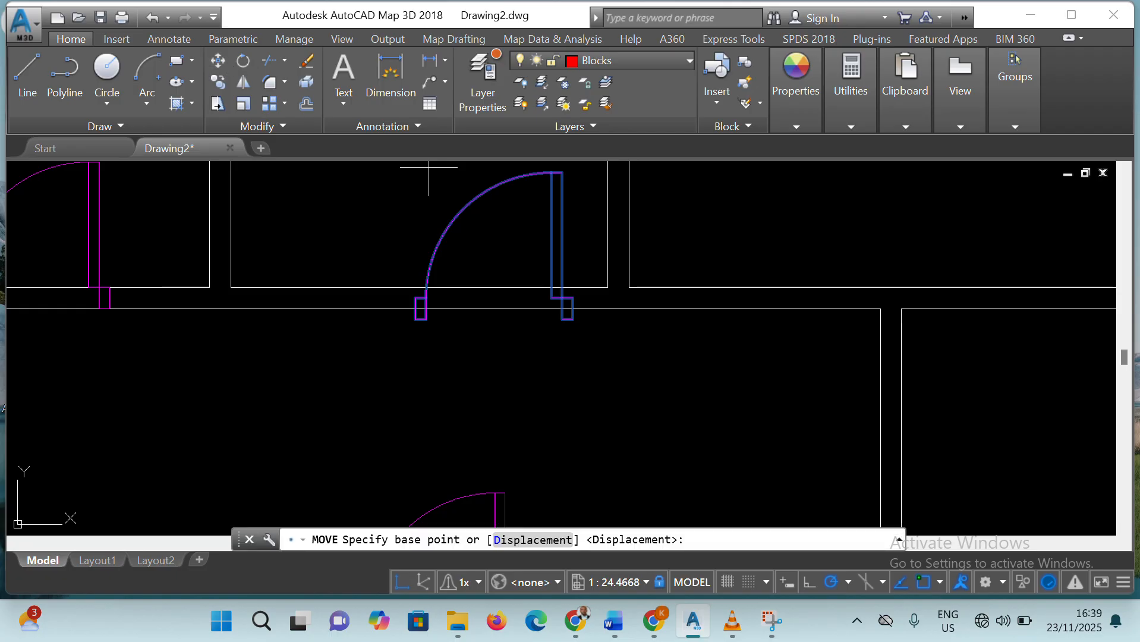
pyautogui.click(573, 319)
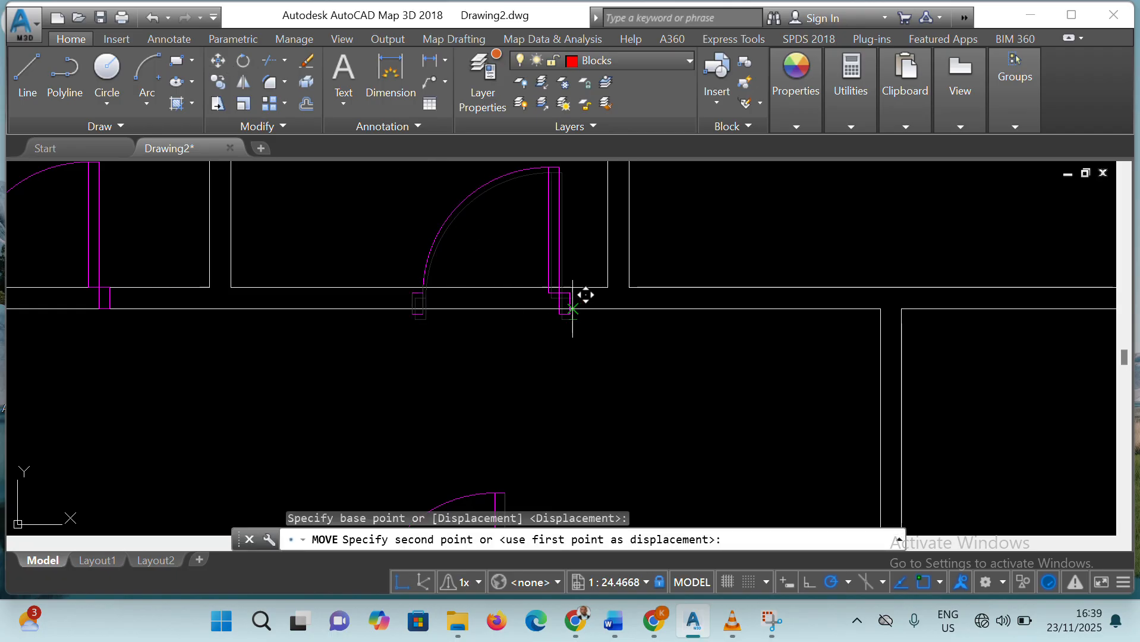
pyautogui.click(566, 308)
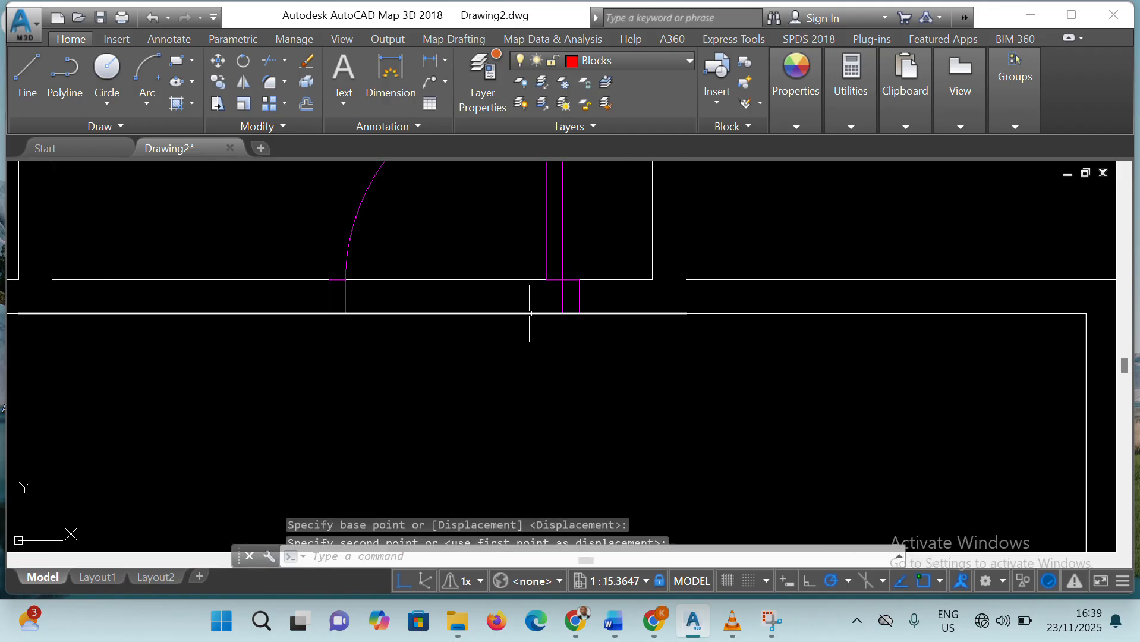
# Rotate the single door in the lower-right room to 270° about its lower-right corner
pyautogui.scroll(-8, 526, 312)
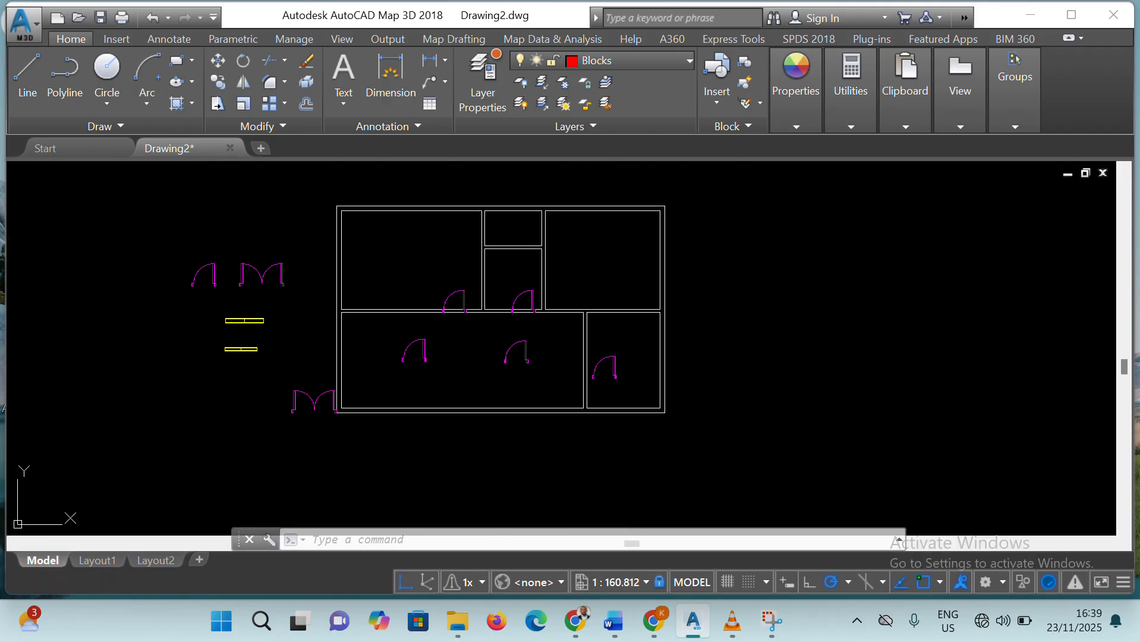
pyautogui.scroll(4, 591, 380)
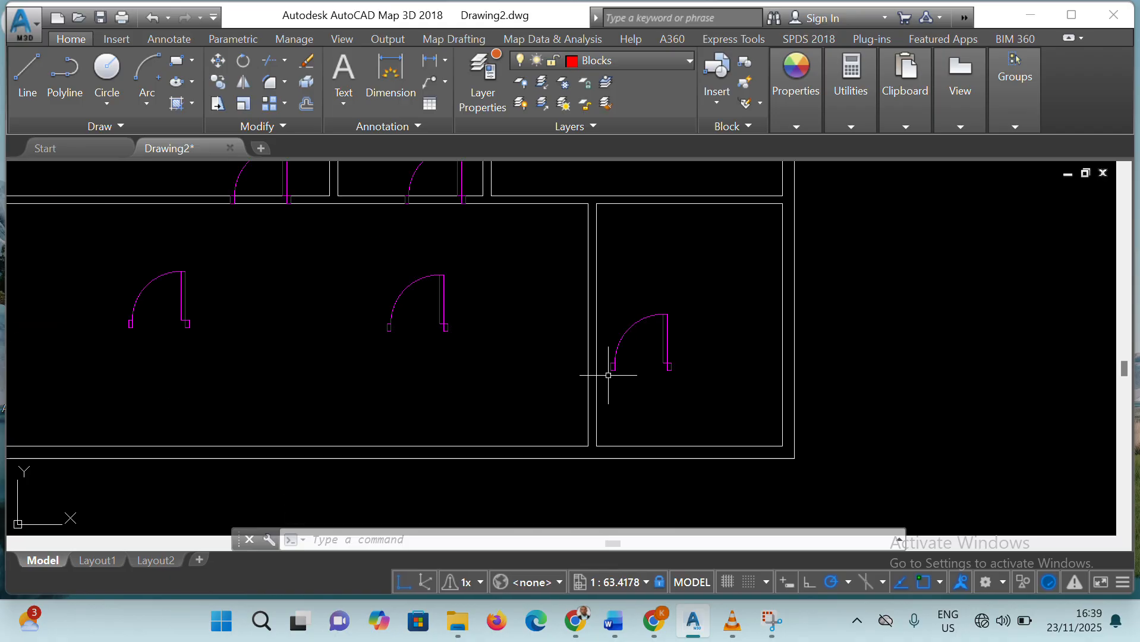
pyautogui.click(670, 368)
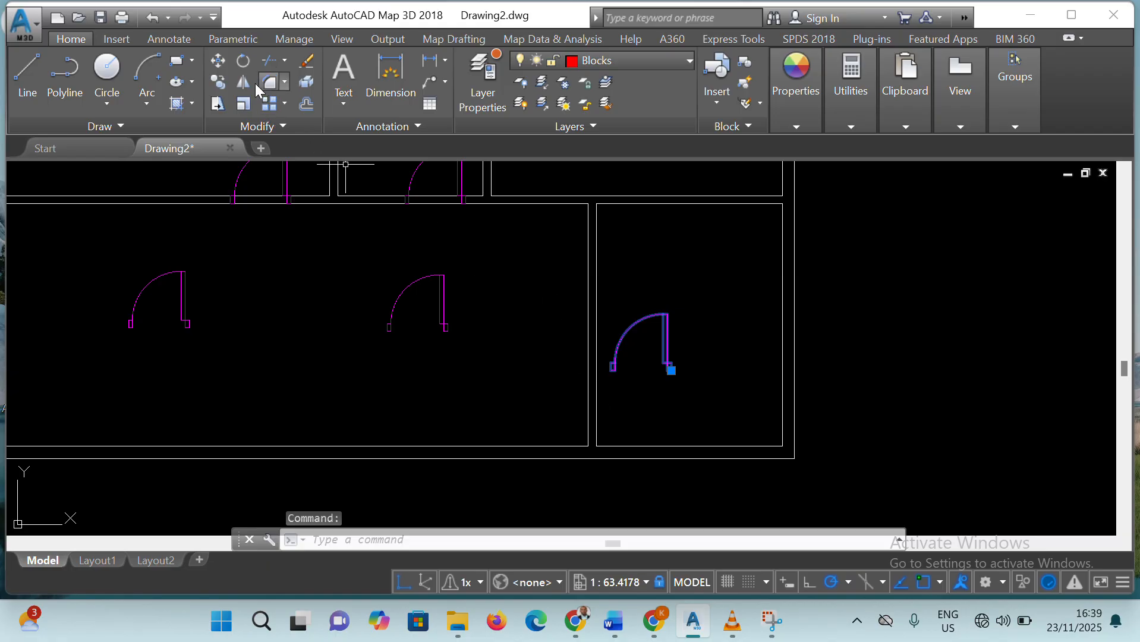
pyautogui.click(242, 61)
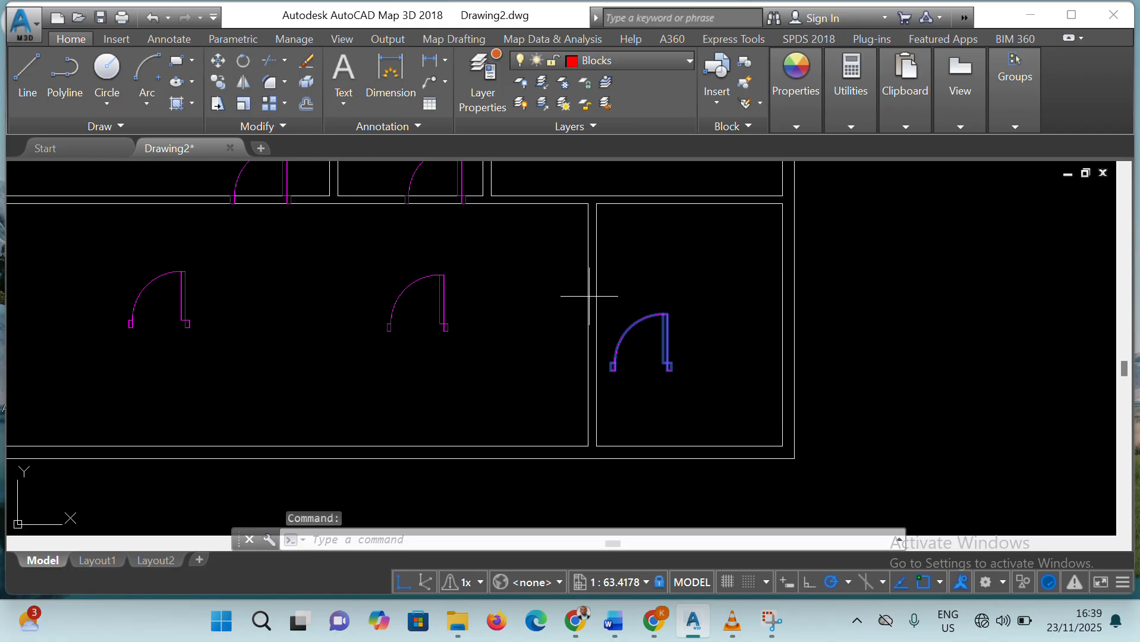
pyautogui.click(677, 372)
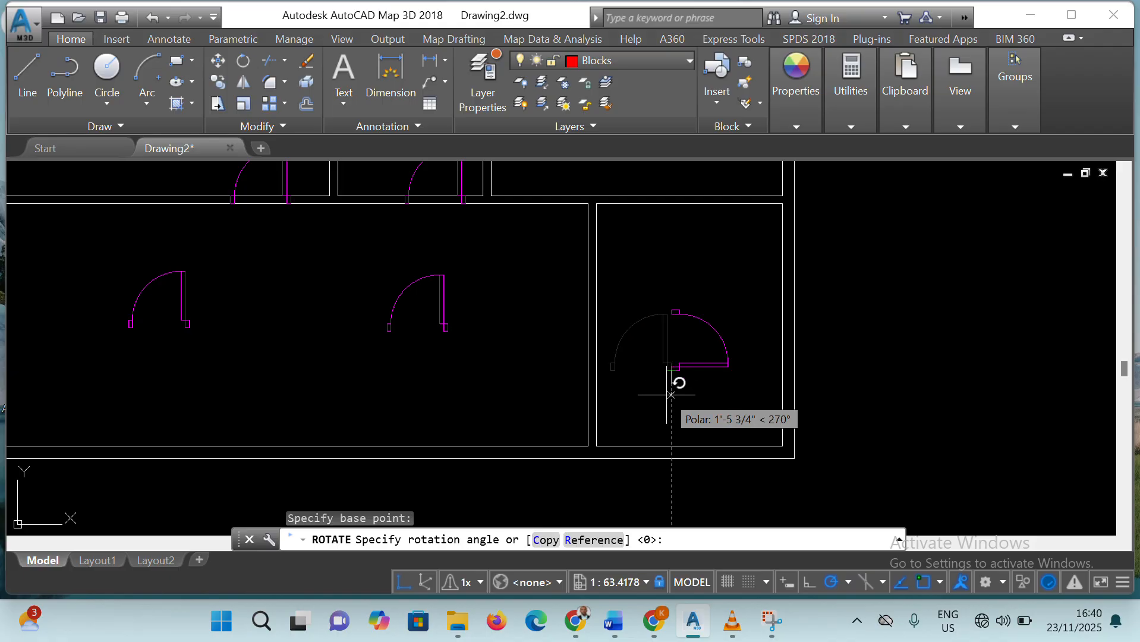
pyautogui.click(728, 364)
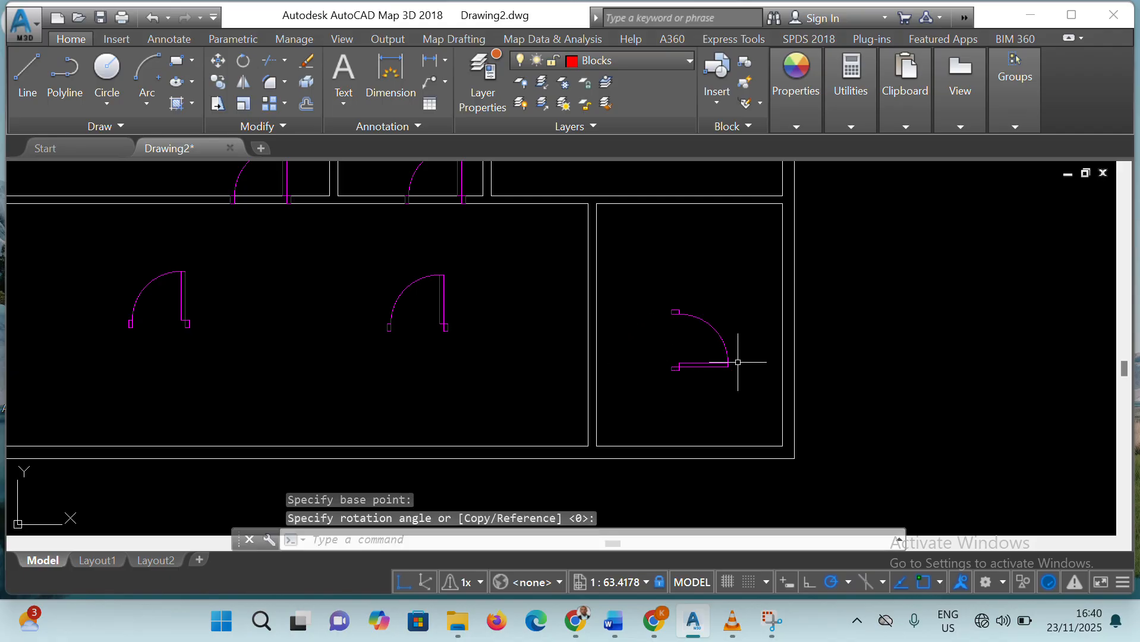
# Move the rotated door by its lower-left corner to the bottom end of the partition wall's left line, between the two lower rooms
pyautogui.click(217, 60)
pyautogui.click(707, 366)
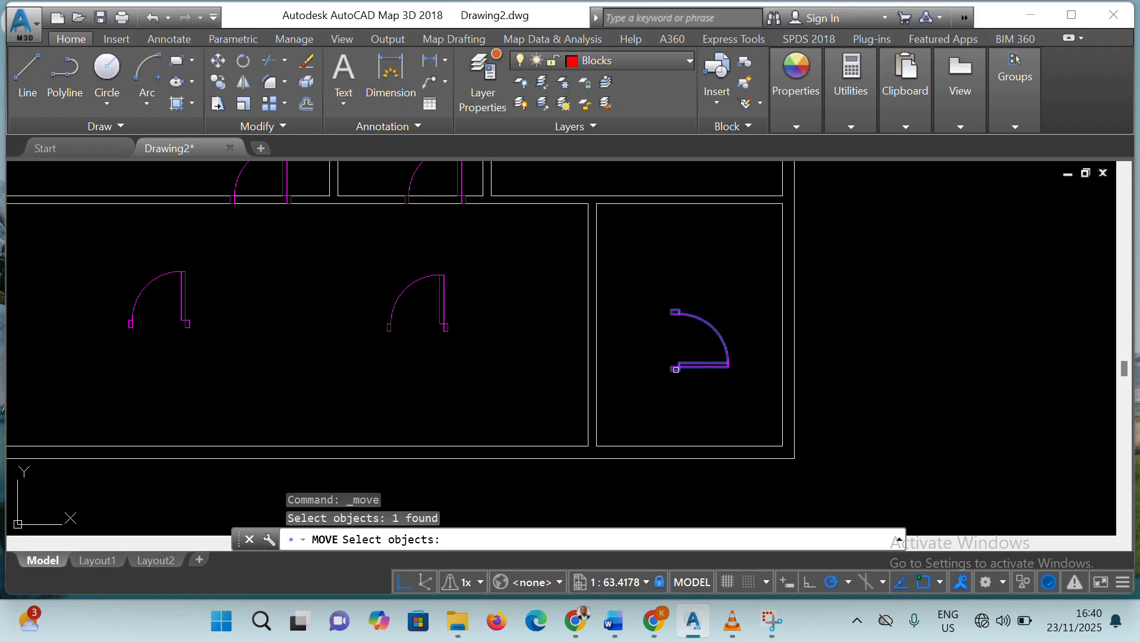
pyautogui.press('Return')
pyautogui.click(664, 373)
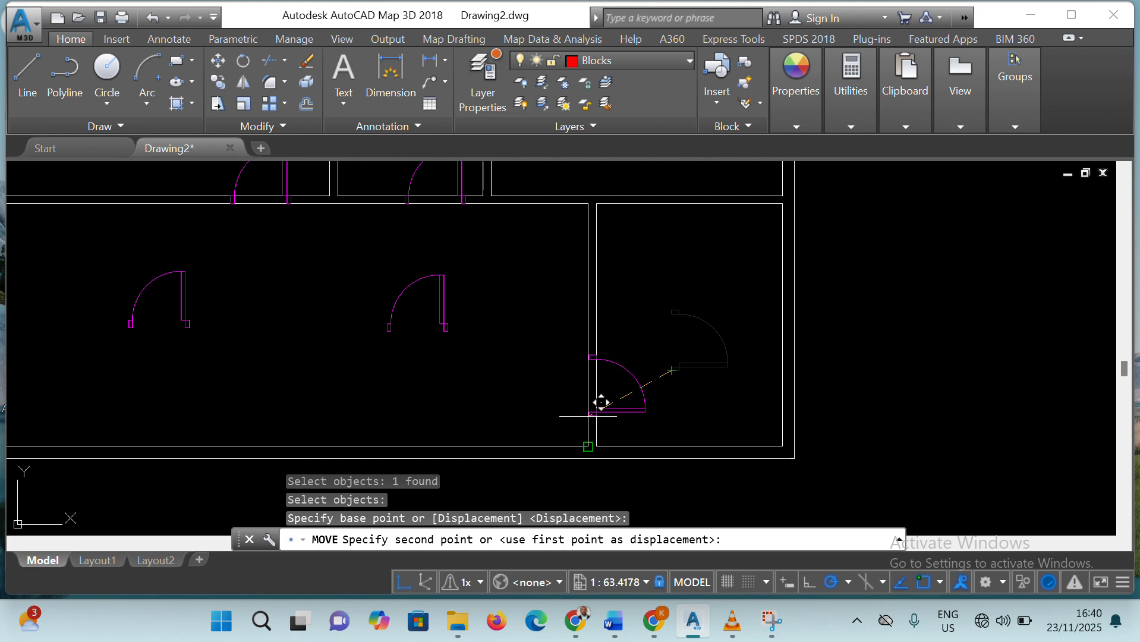
pyautogui.click(587, 415)
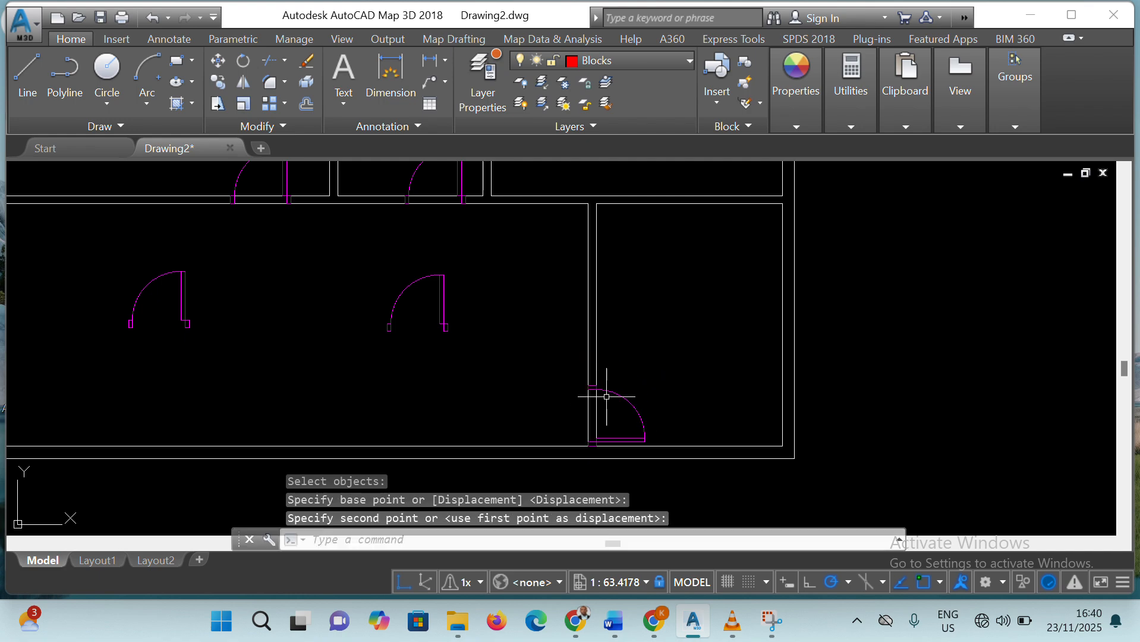
pyautogui.scroll(6, 606, 428)
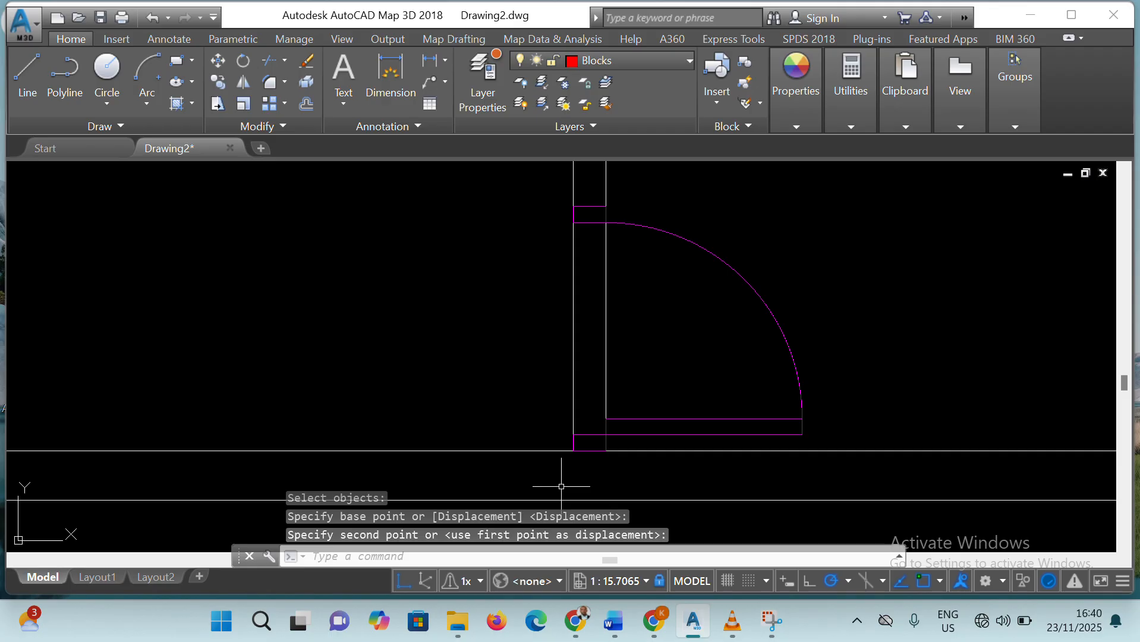
pyautogui.scroll(-6, 564, 432)
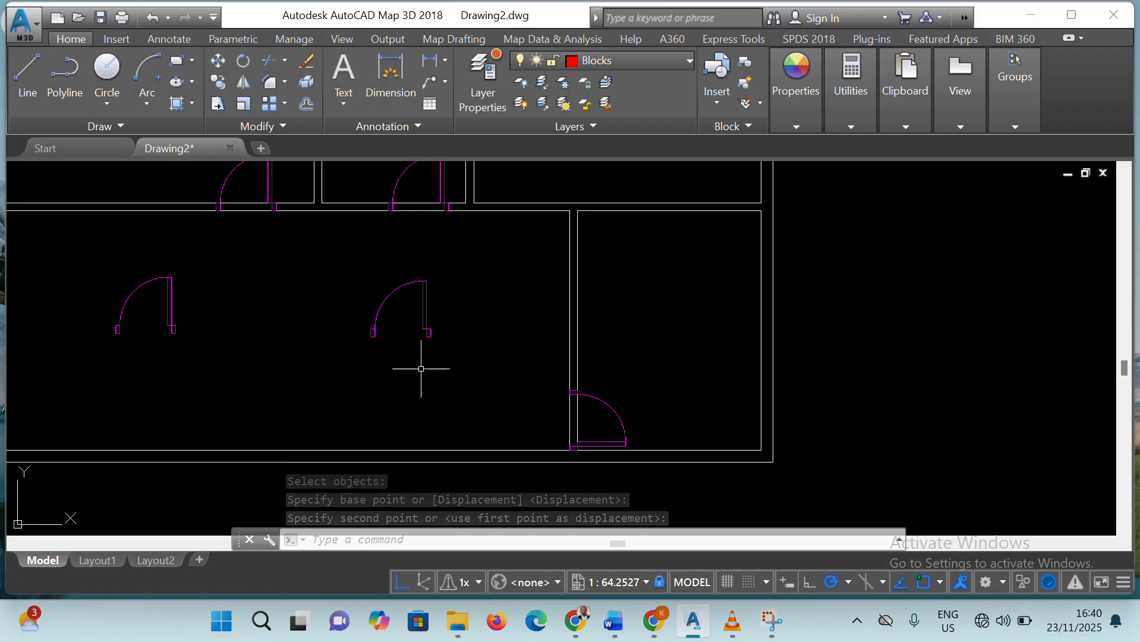
pyautogui.scroll(-4, 407, 323)
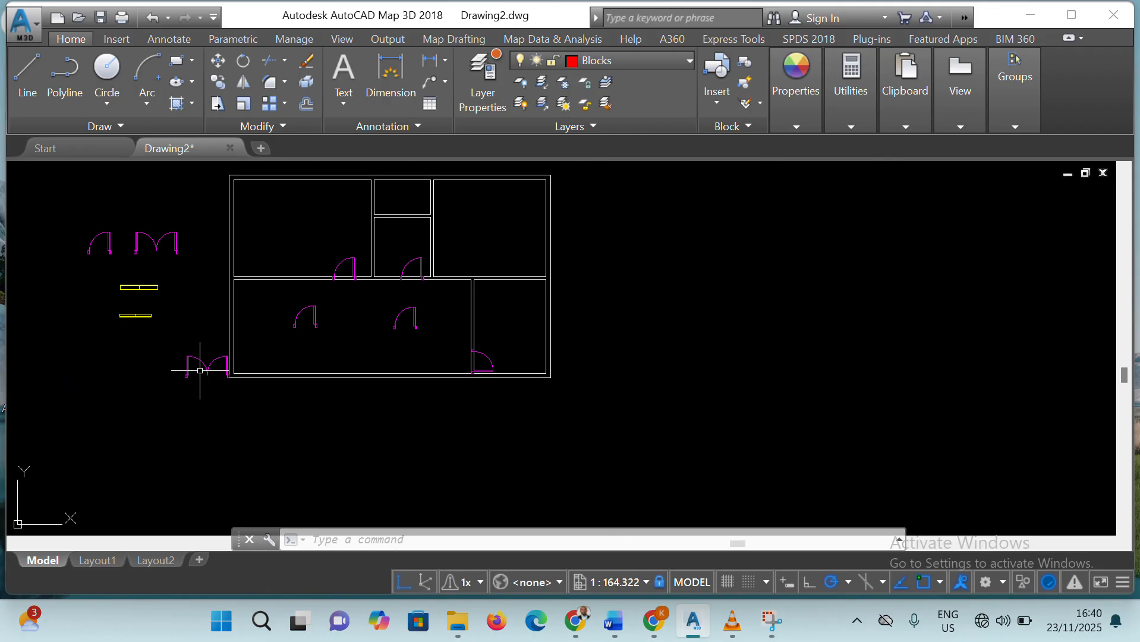
# Move the double door by its lower-right corner onto the outer line of the bottom exterior wall, near the large lower-left room's left end
pyautogui.click(201, 367)
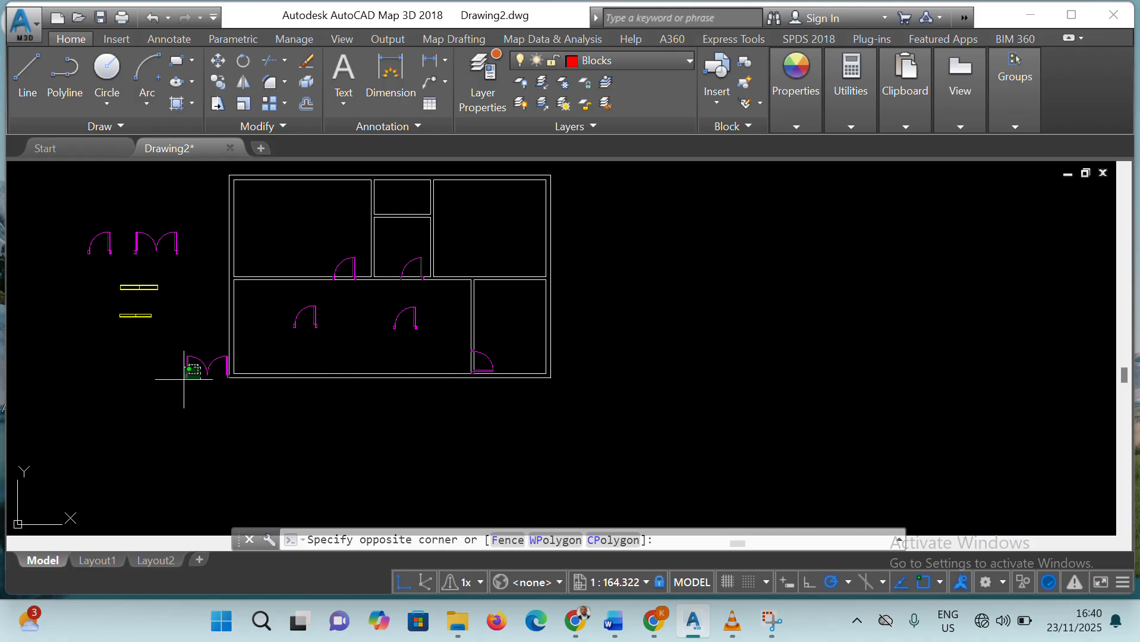
pyautogui.click(183, 387)
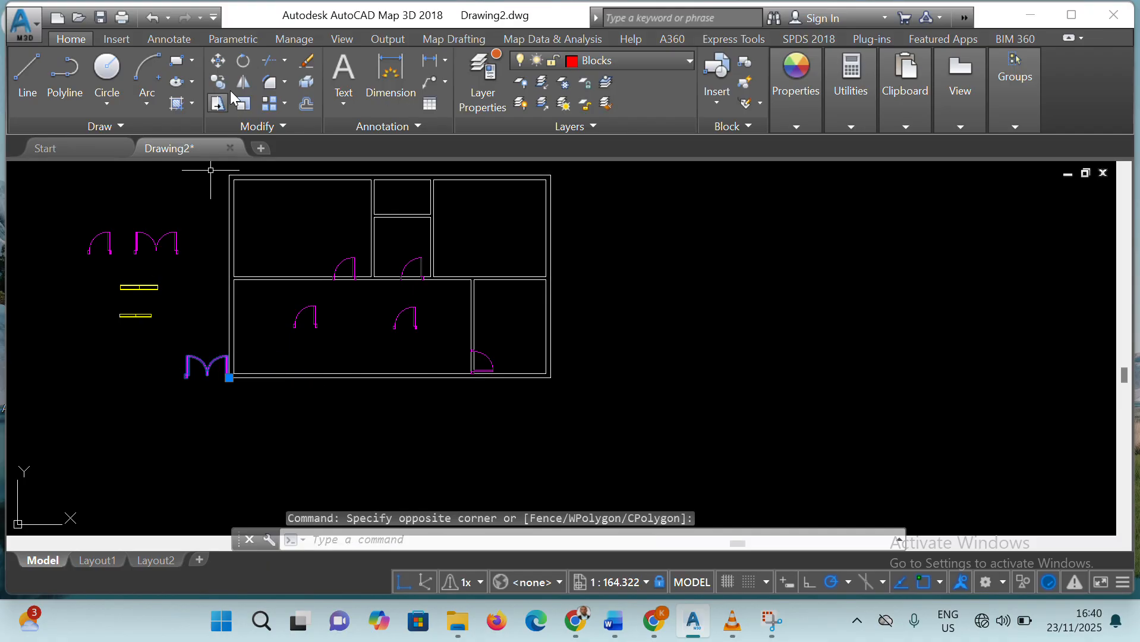
pyautogui.write('m')
pyautogui.press('Return')
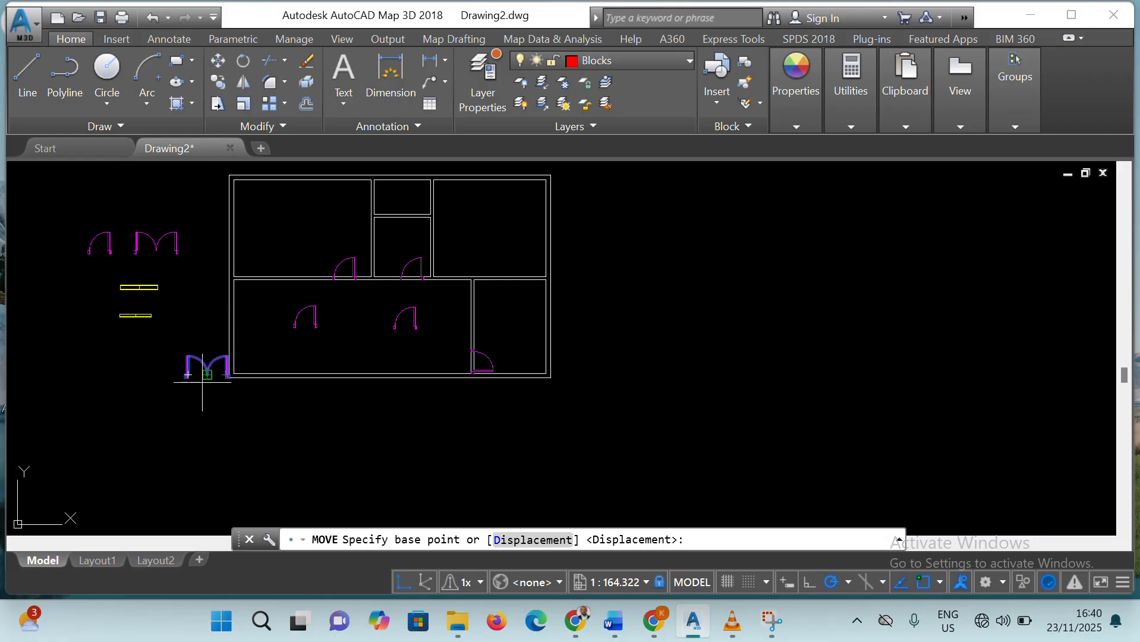
pyautogui.click(229, 376)
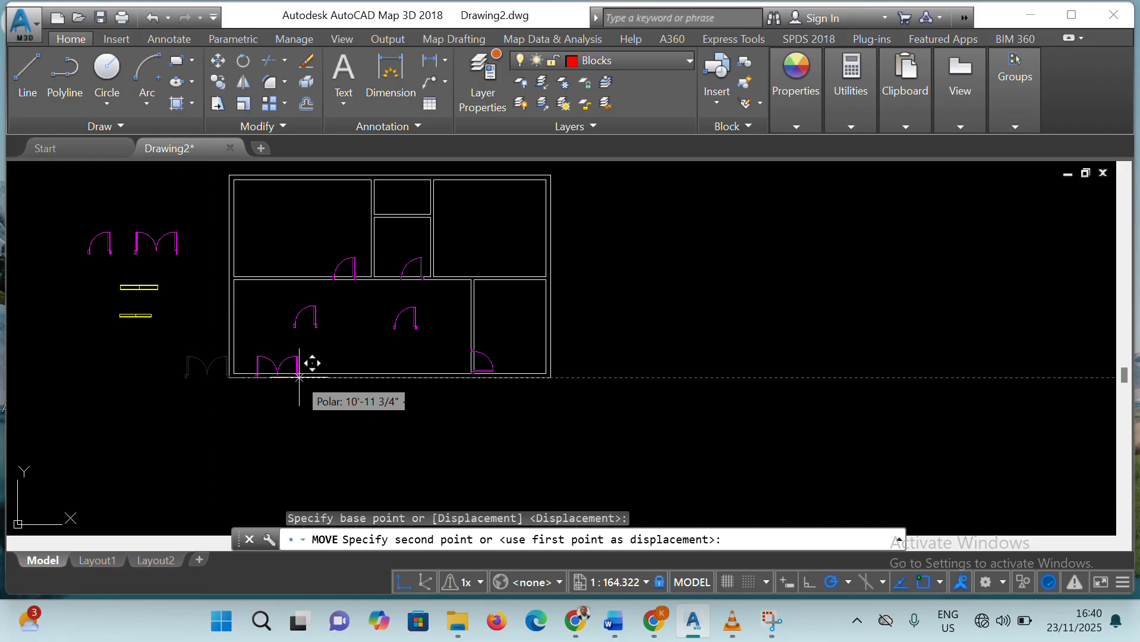
pyautogui.click(304, 376)
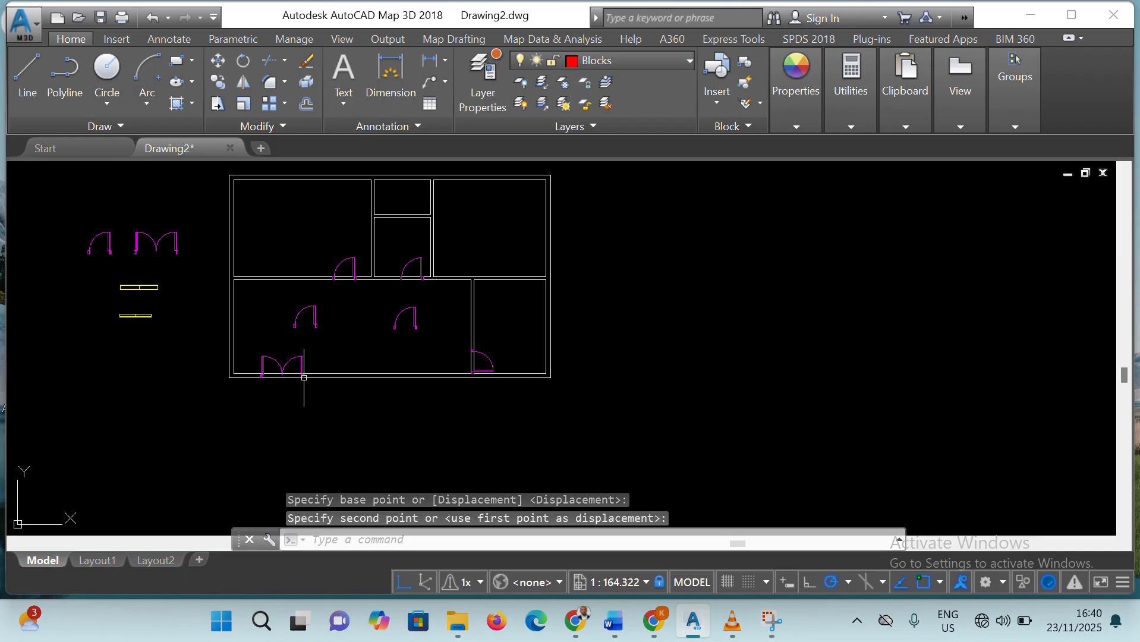
pyautogui.scroll(6, 305, 375)
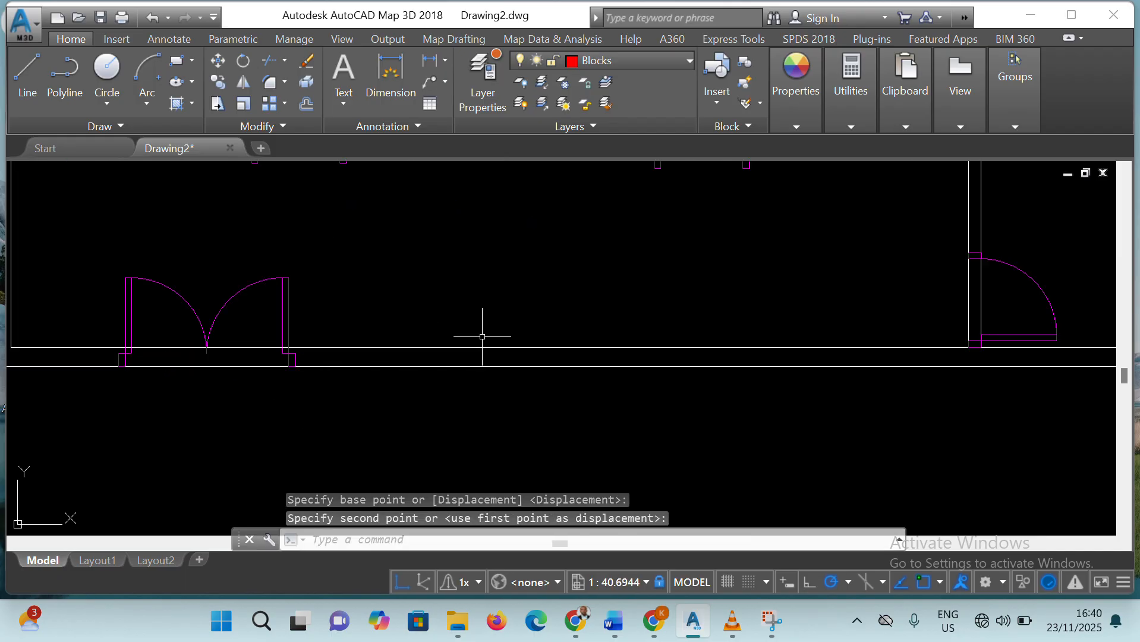
pyautogui.scroll(1, 502, 354)
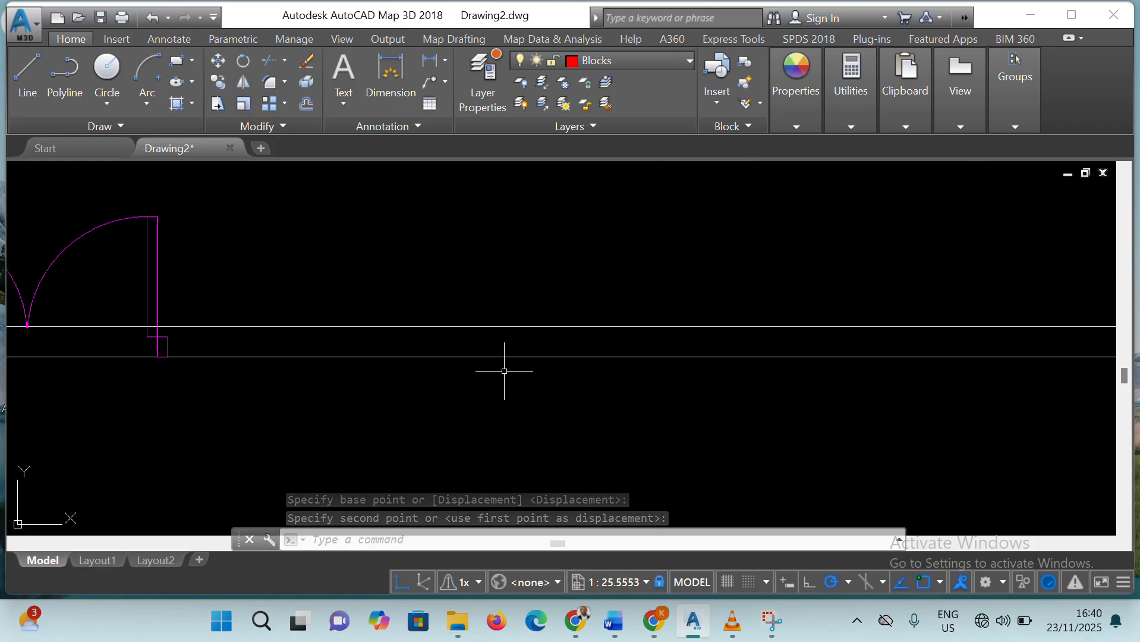
# Move the right-hand spare single door by its lower-right corner onto the lower line of the upper-right room's bottom wall, near that room's left end
pyautogui.scroll(-3, 505, 368)
pyautogui.scroll(-4, 505, 344)
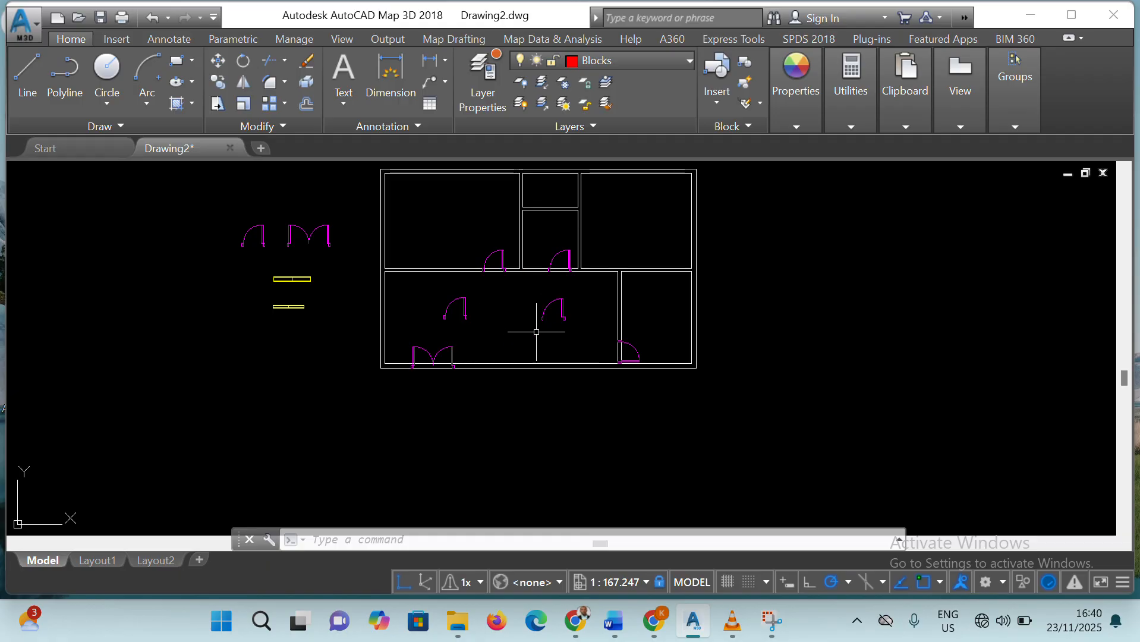
pyautogui.click(544, 309)
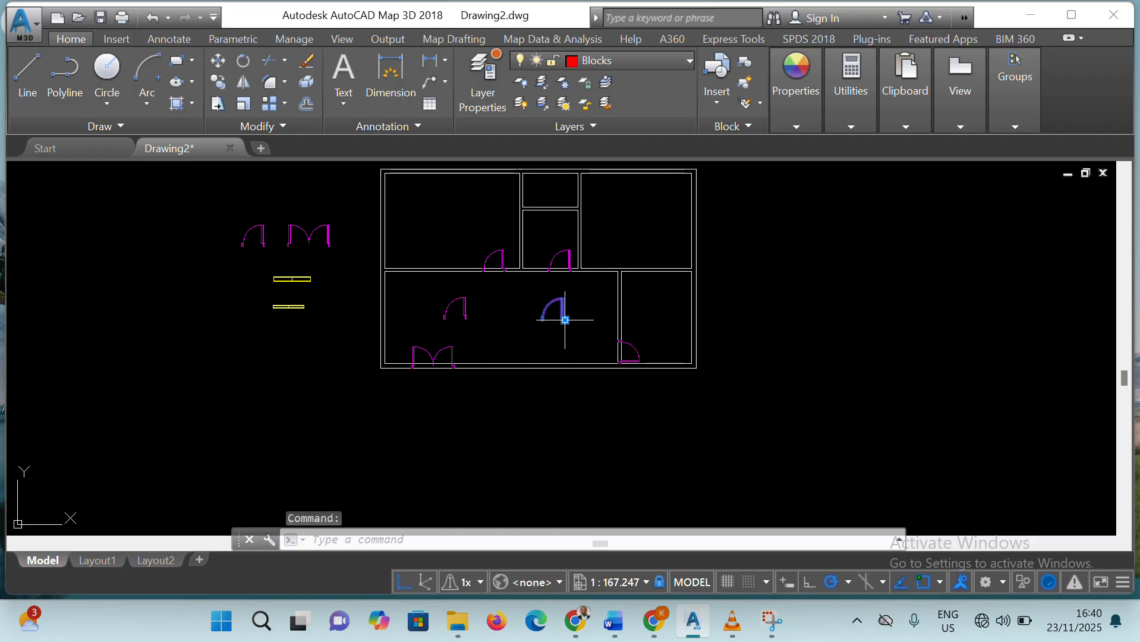
pyautogui.click(217, 60)
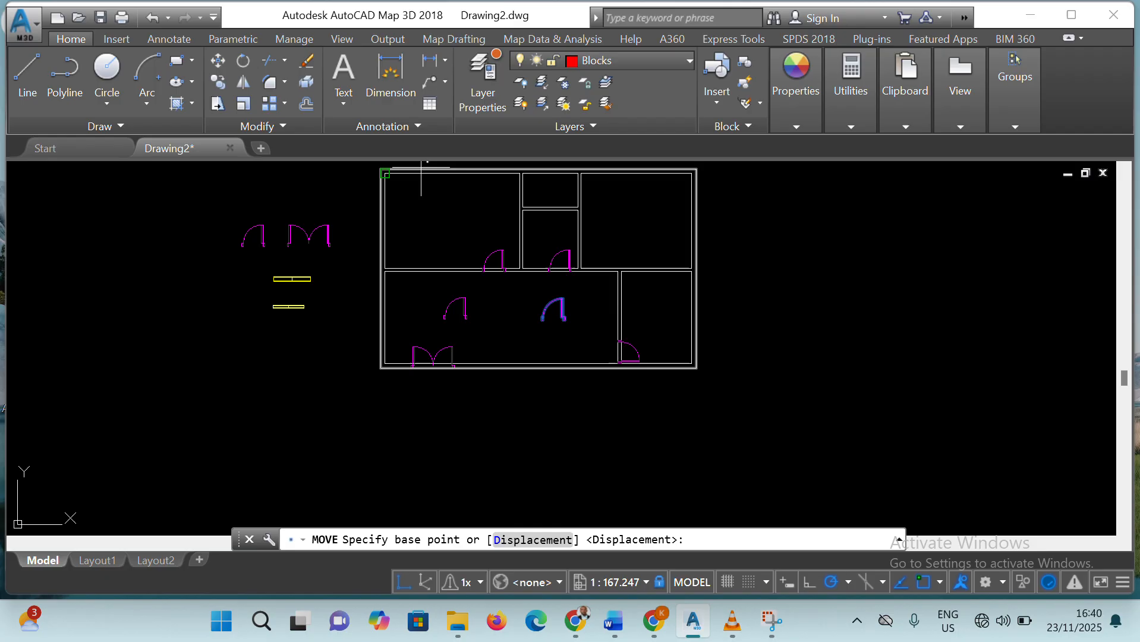
pyautogui.click(564, 319)
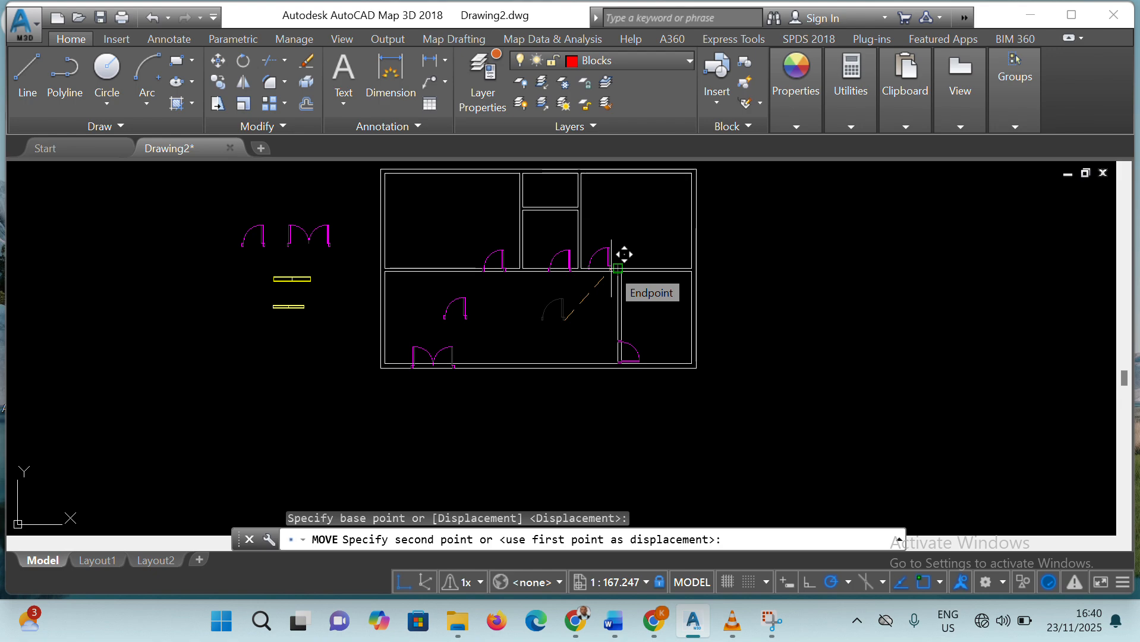
pyautogui.scroll(5, 622, 260)
pyautogui.scroll(4, 611, 273)
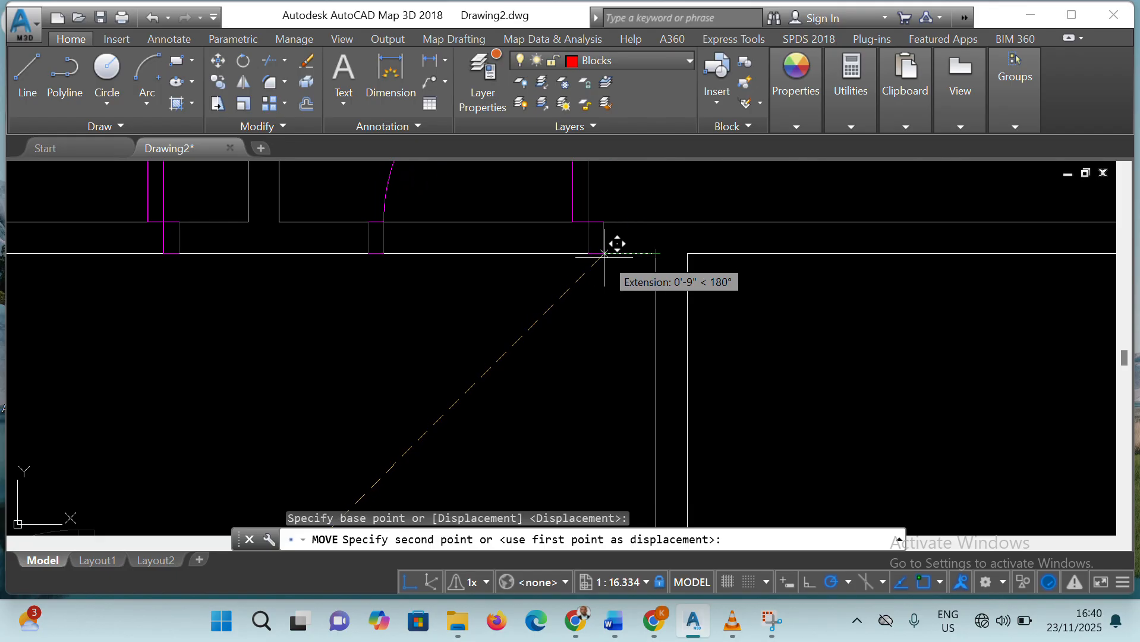
pyautogui.click(570, 254)
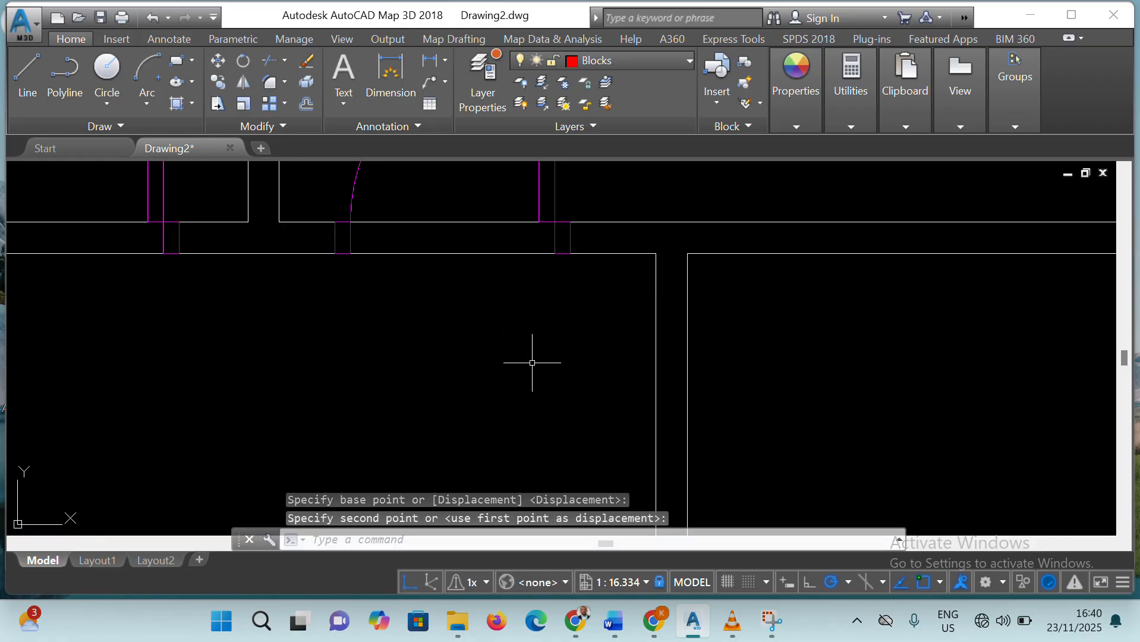
# Delete the leftover single door standing free inside the large lower-left room
pyautogui.scroll(-4, 532, 362)
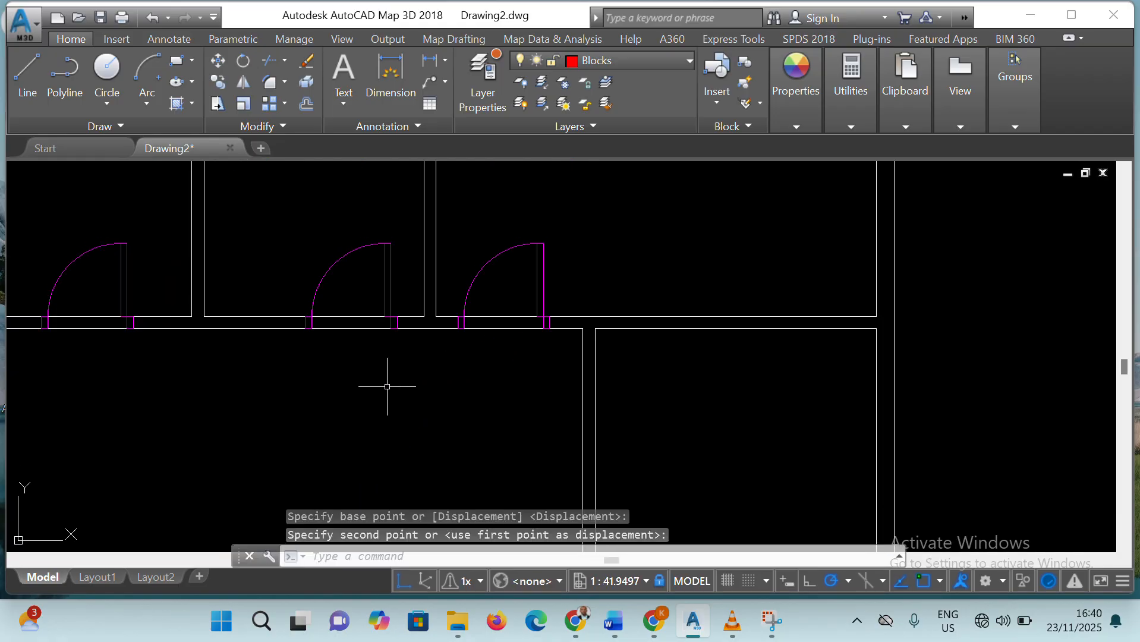
pyautogui.scroll(-4, 386, 386)
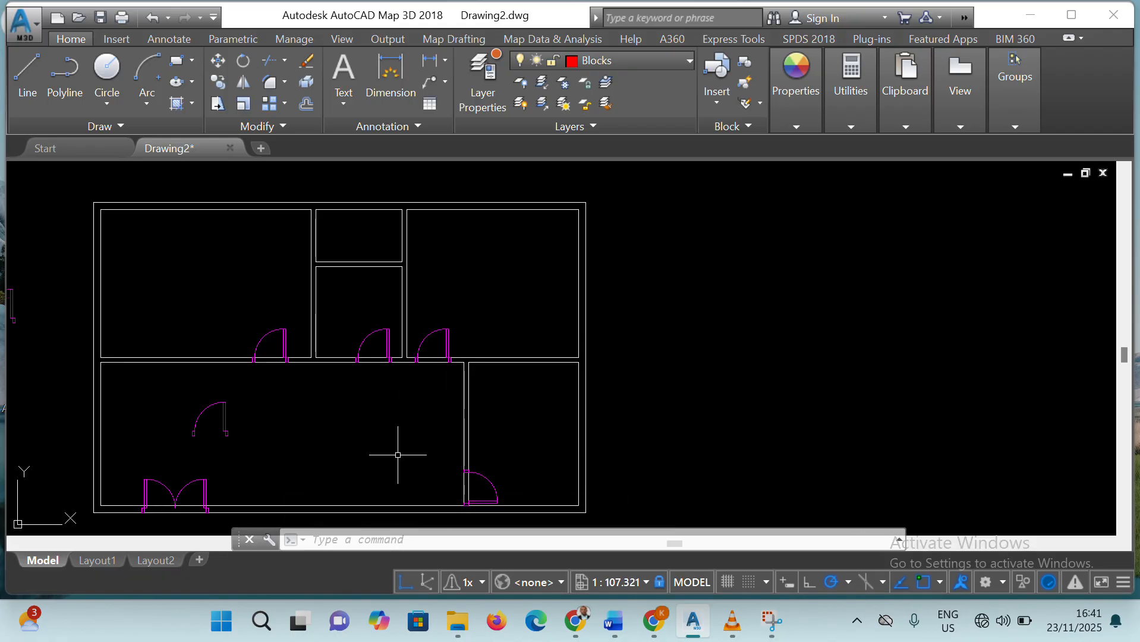
pyautogui.scroll(-2, 384, 454)
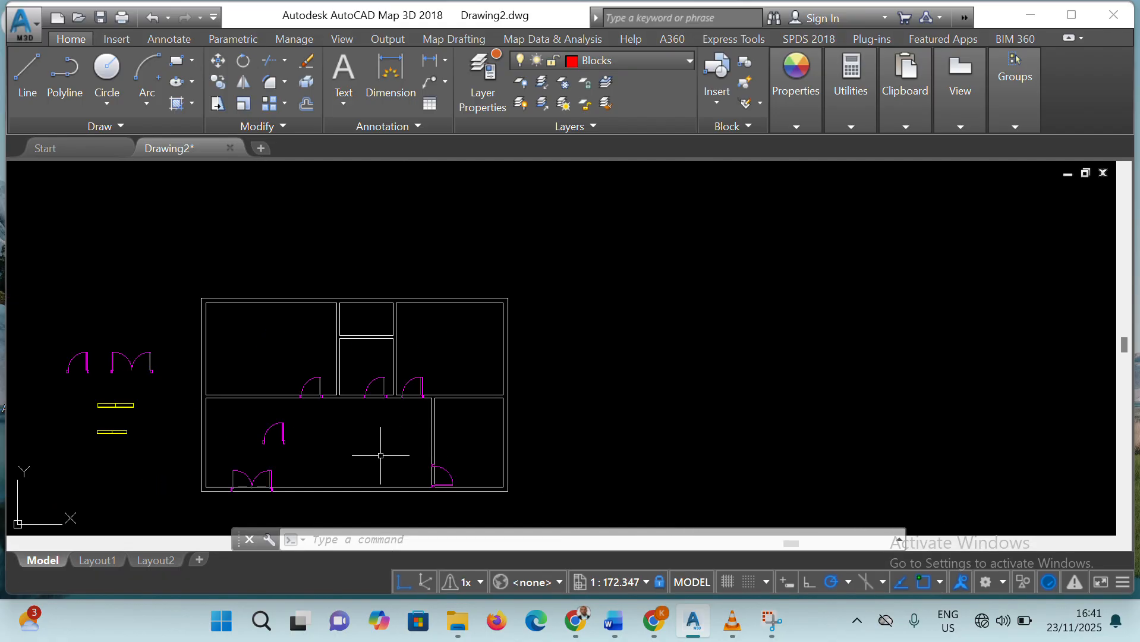
pyautogui.click(280, 427)
pyautogui.press('Delete')
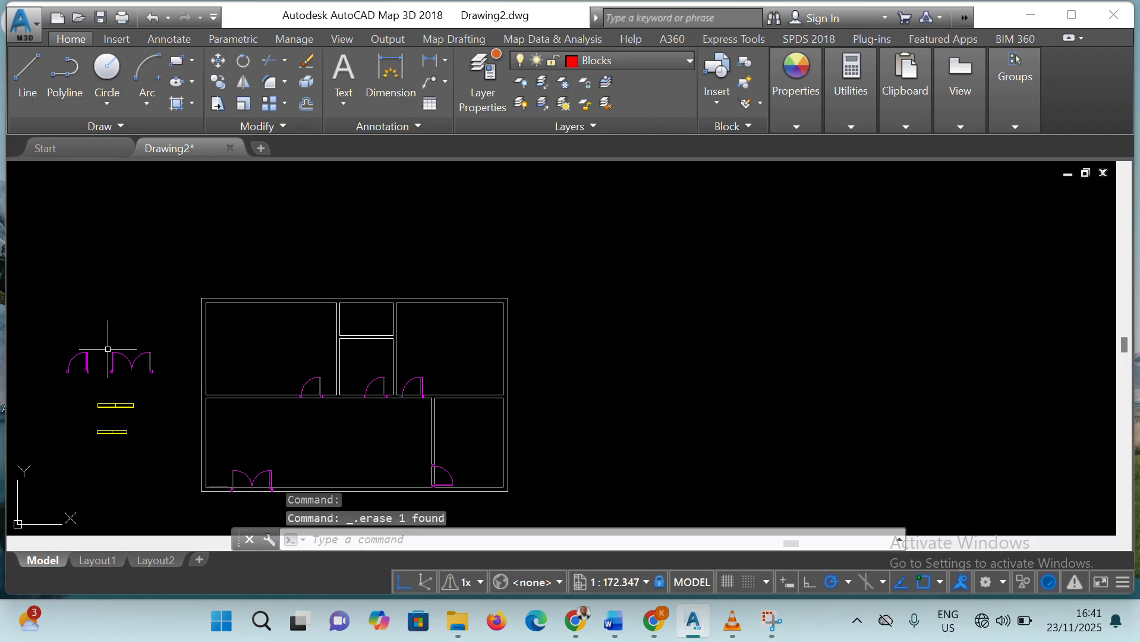
# Delete the original single door symbol outside the floor plan, left of the double door symbol
pyautogui.click(87, 359)
pyautogui.click(88, 359)
pyautogui.click(73, 341)
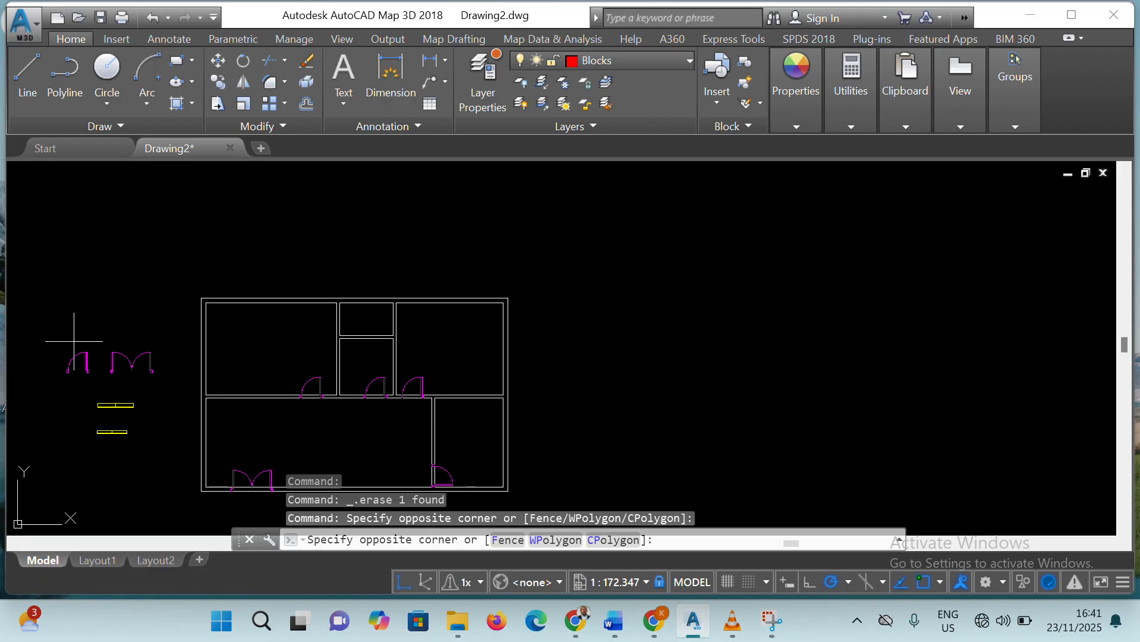
pyautogui.click(41, 354)
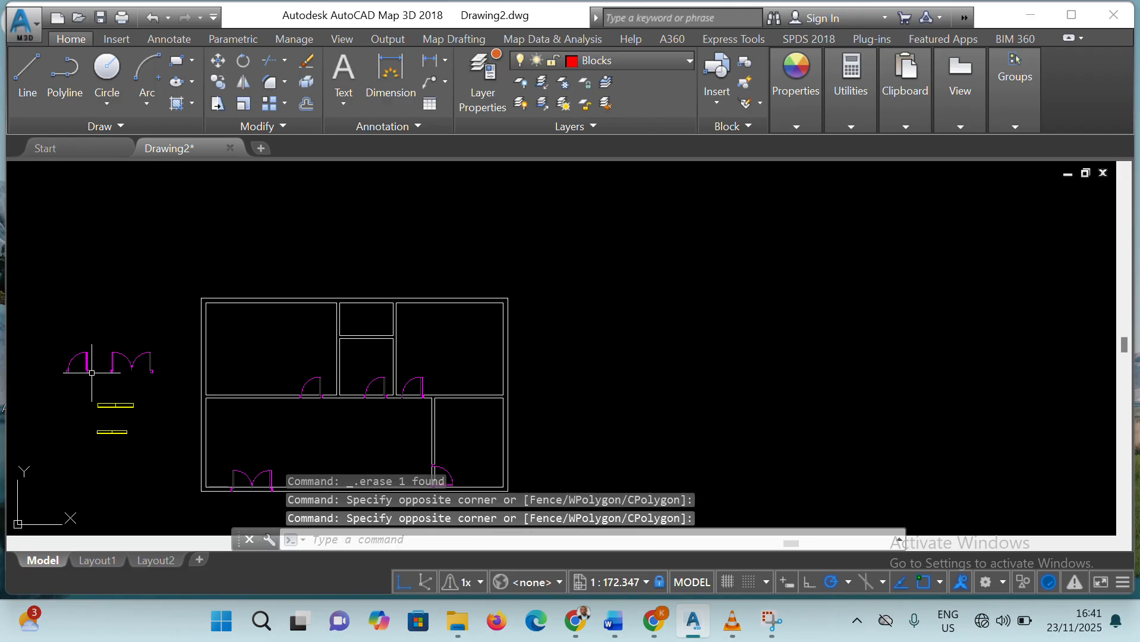
pyautogui.click(88, 373)
pyautogui.press('Delete')
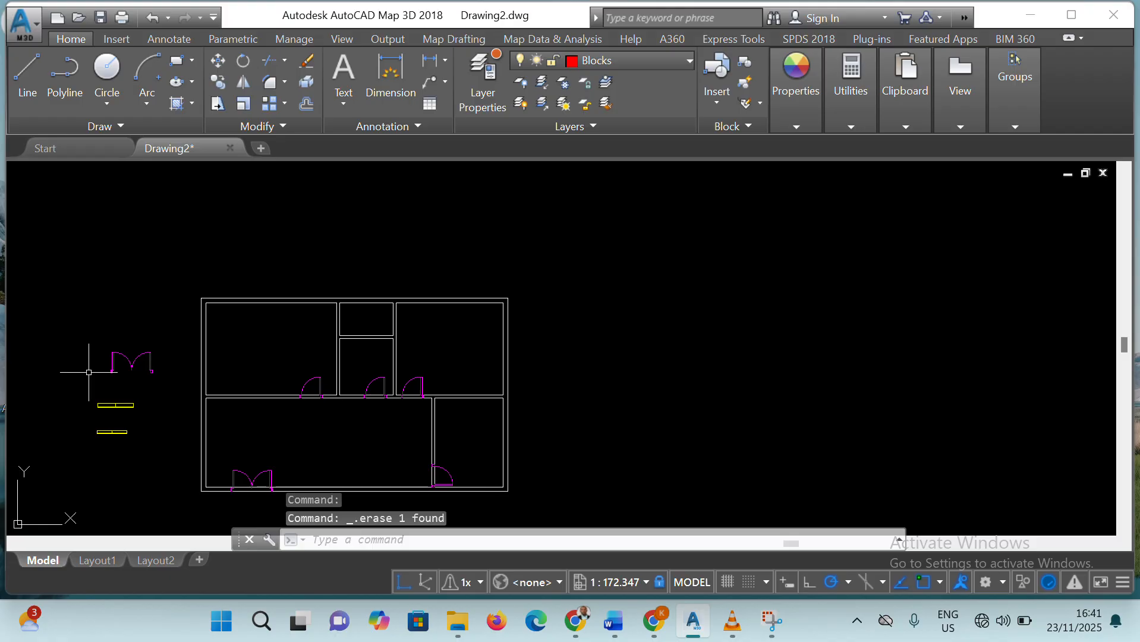
# Delete the original double door symbol outside the floor plan, above the two window symbols
pyautogui.click(130, 355)
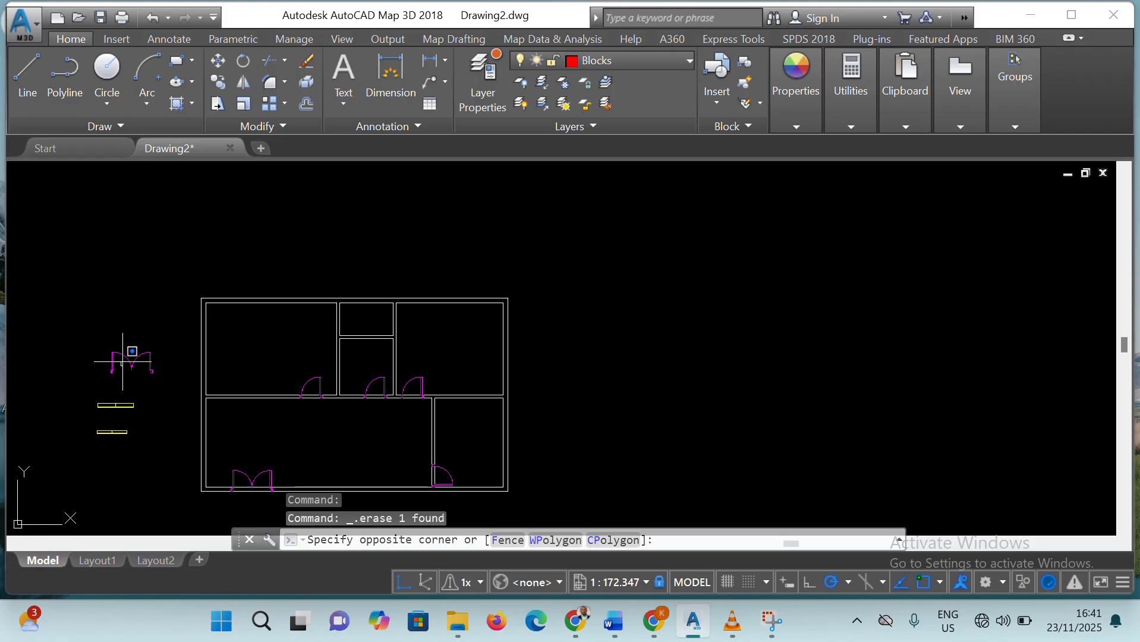
pyautogui.click(168, 353)
pyautogui.click(73, 335)
pyautogui.click(188, 387)
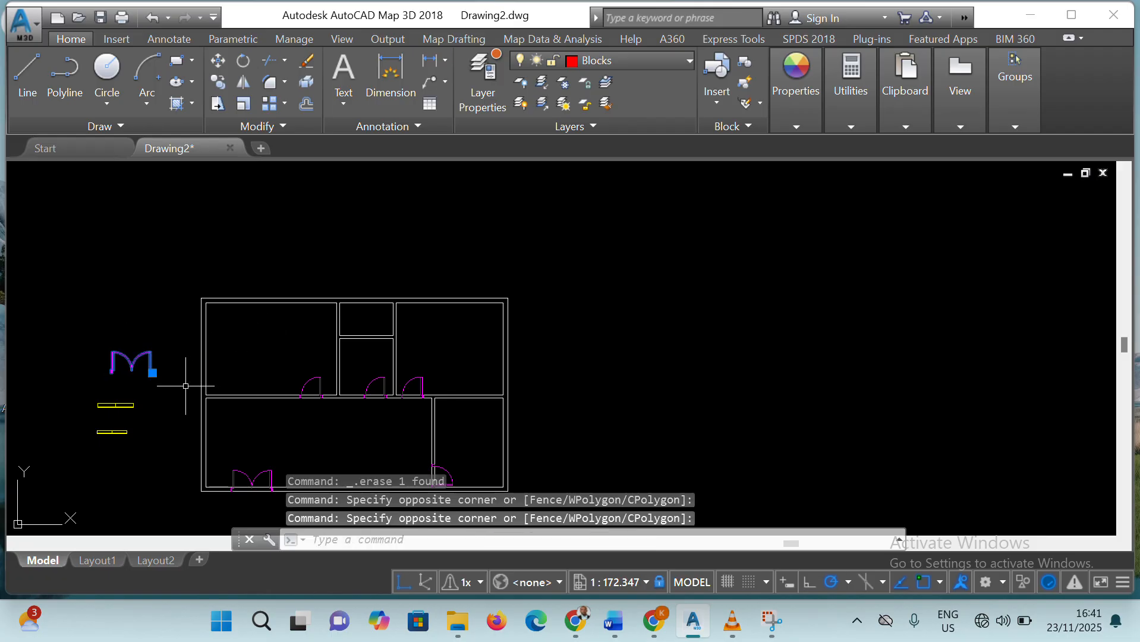
pyautogui.press('Delete')
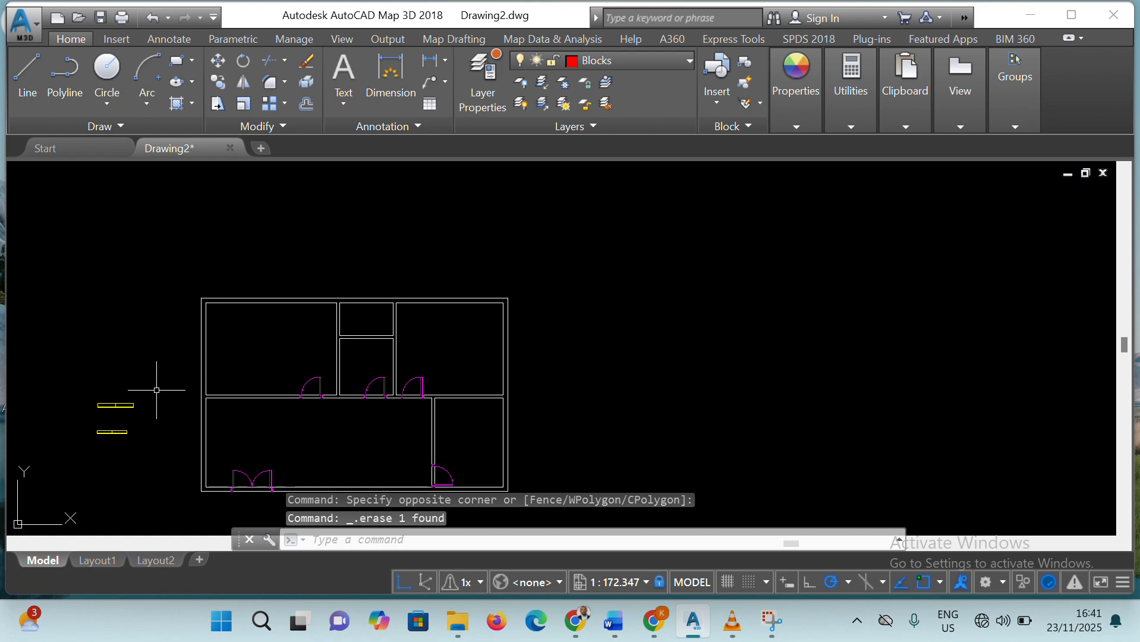
# Try to copy the larger window symbol with the Copy command's displacement option
pyautogui.click(119, 404)
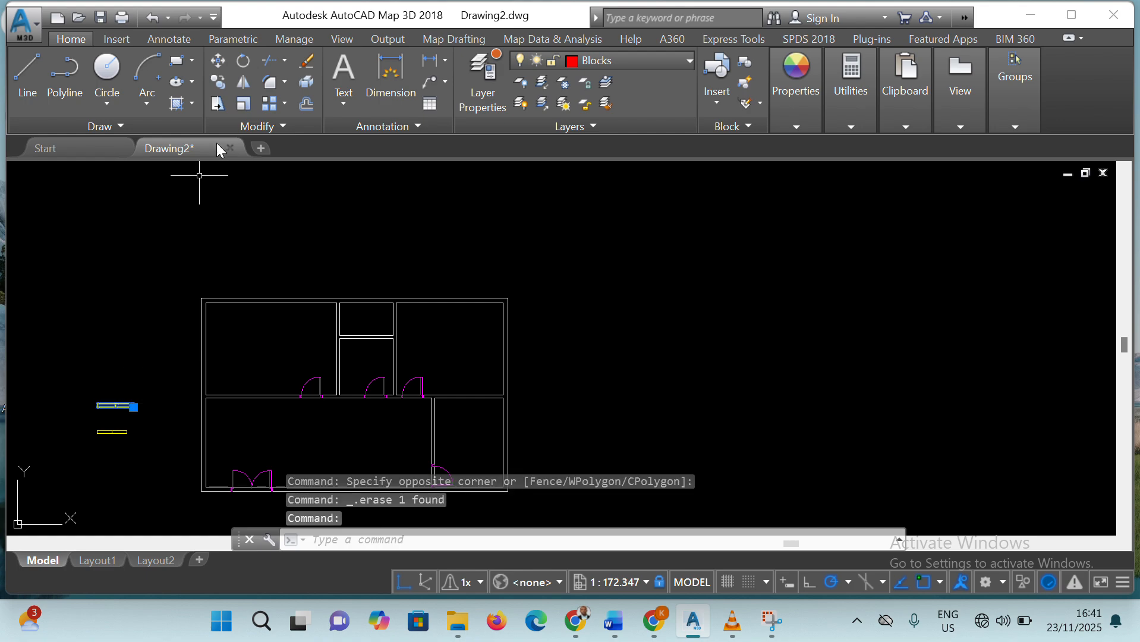
pyautogui.click(218, 81)
pyautogui.click(116, 376)
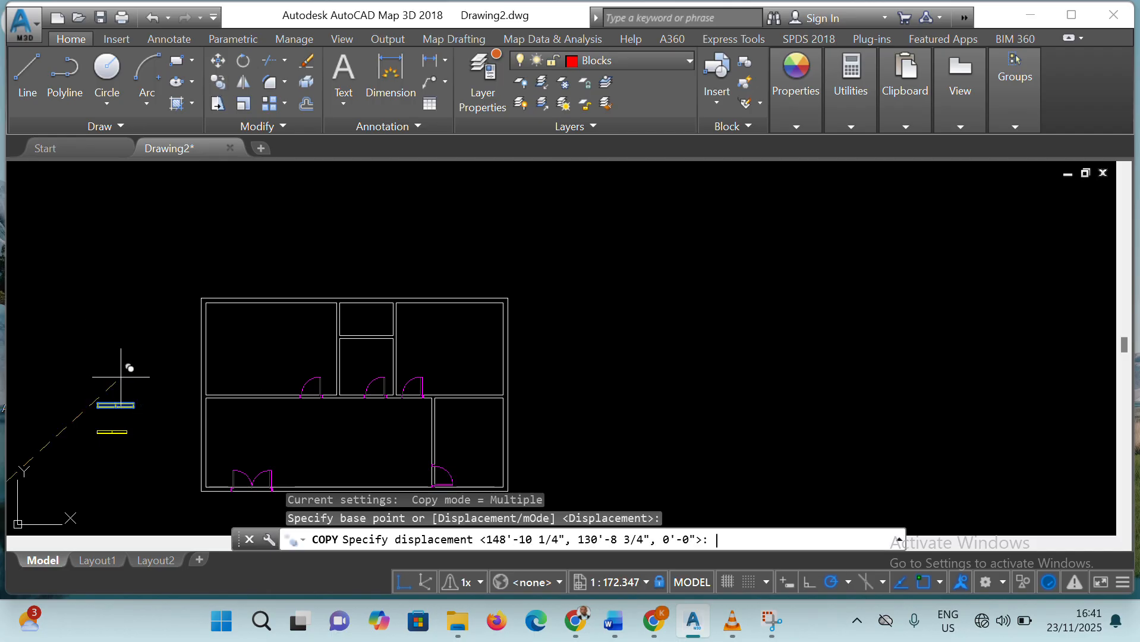
pyautogui.click(130, 418)
pyautogui.click(133, 406)
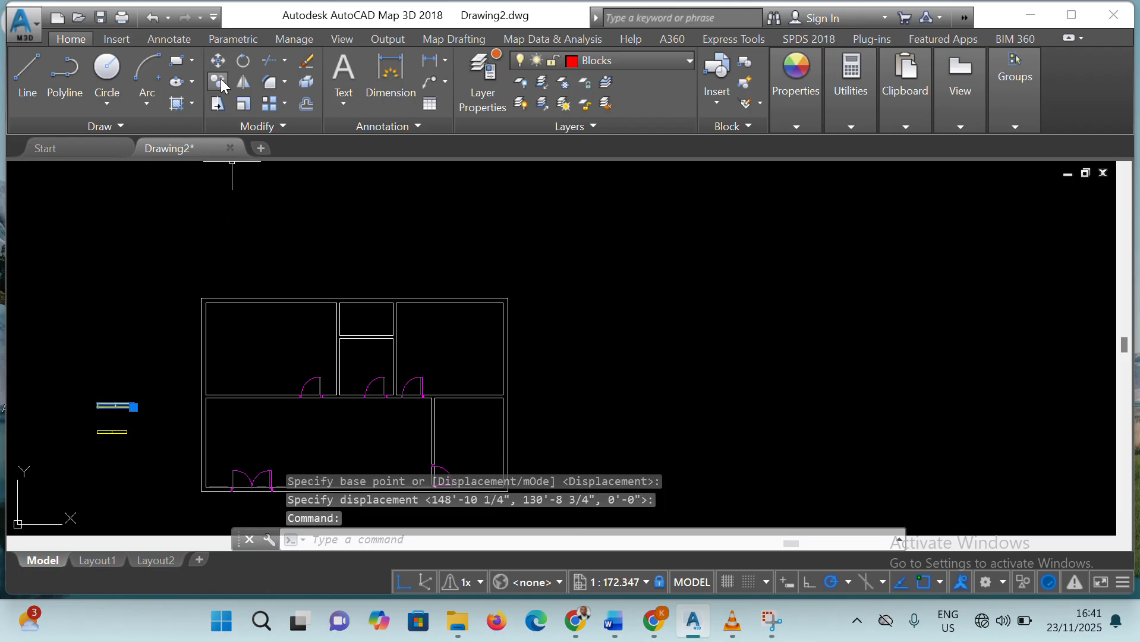
pyautogui.click(219, 82)
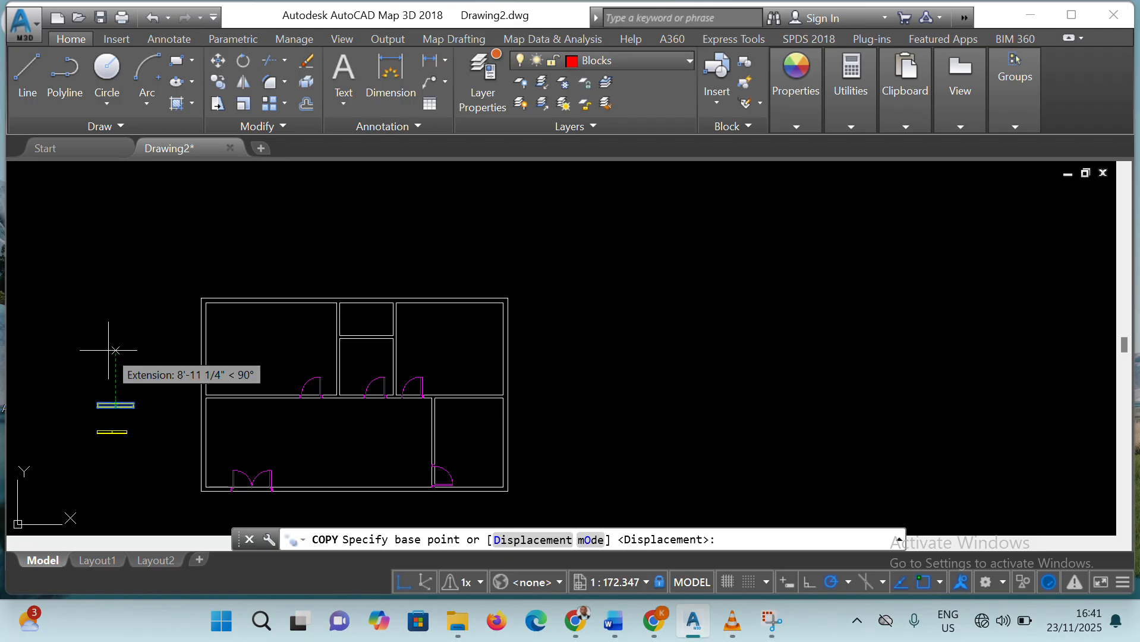
pyautogui.press('Return')
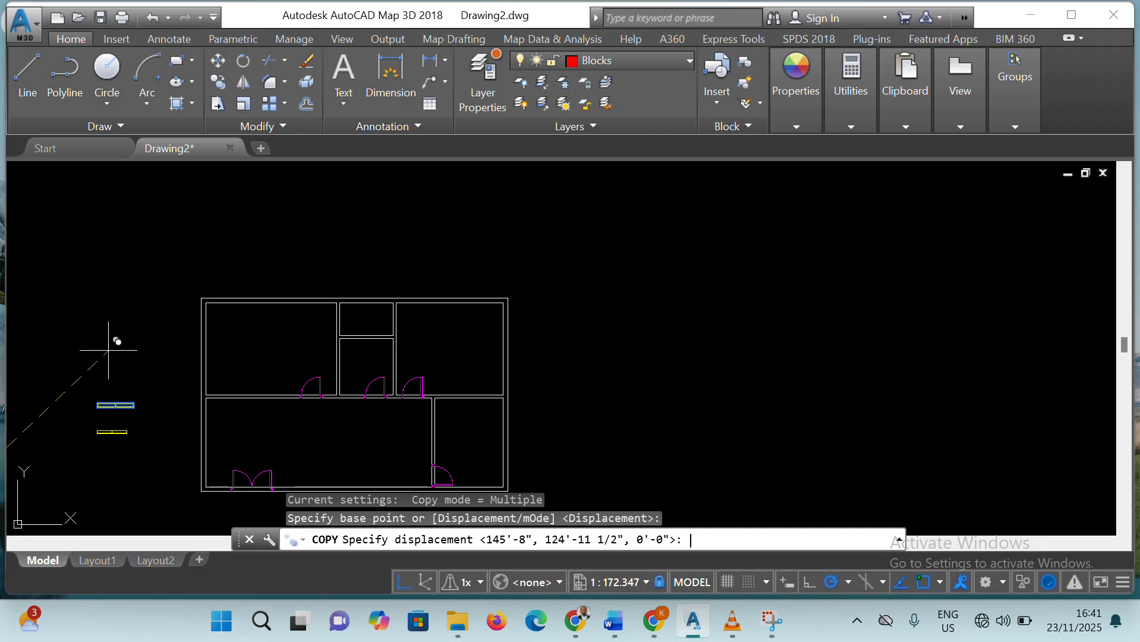
pyautogui.click(133, 407)
# Copy the larger window by its upper-right corner to four spots: outside the left wall, above both large upper rooms, and outside the right wall
pyautogui.click(133, 407)
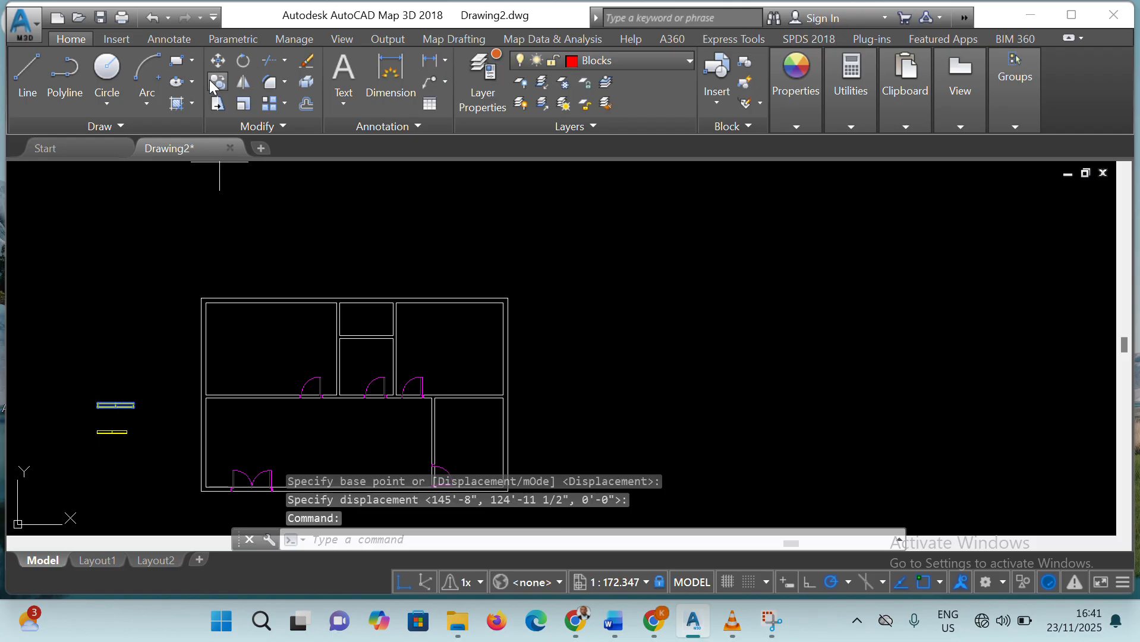
pyautogui.click(215, 81)
pyautogui.click(133, 403)
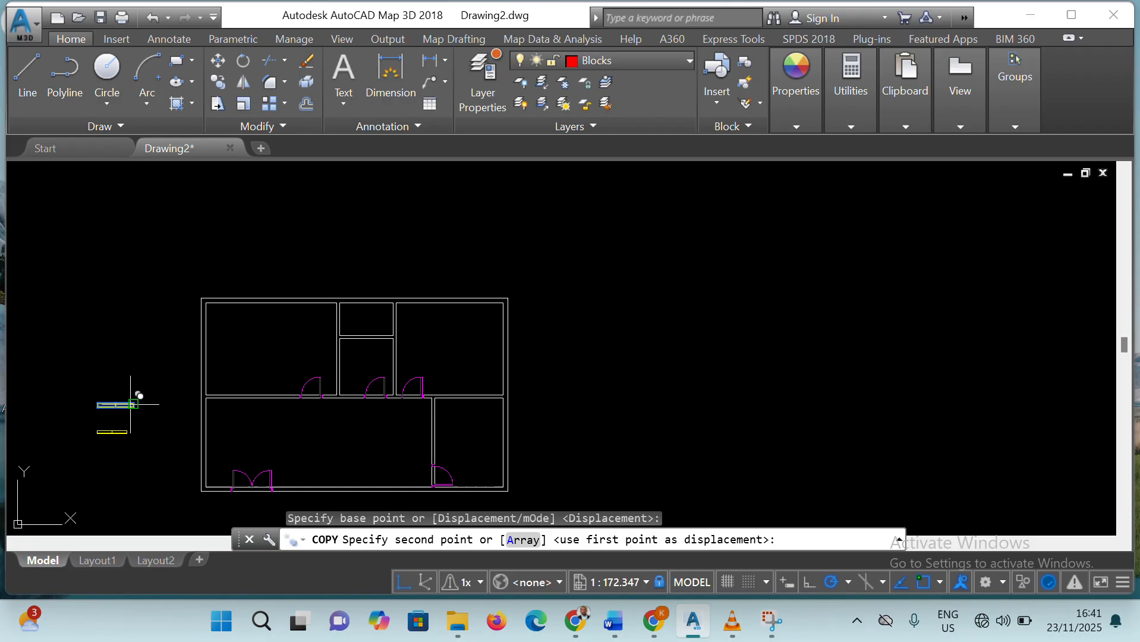
pyautogui.click(175, 363)
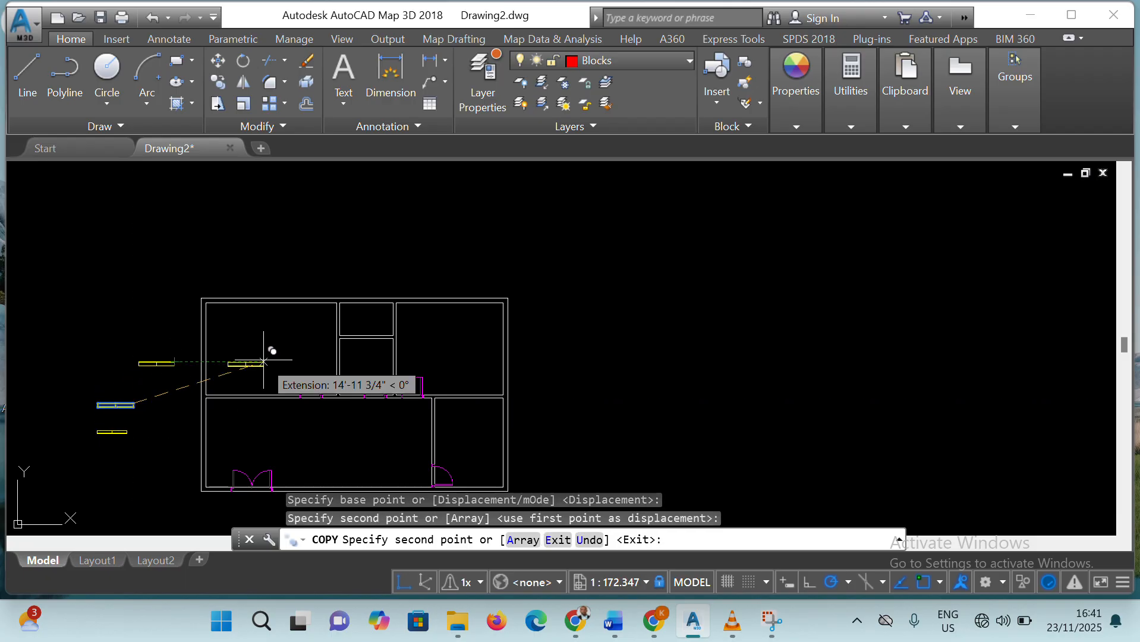
pyautogui.click(288, 286)
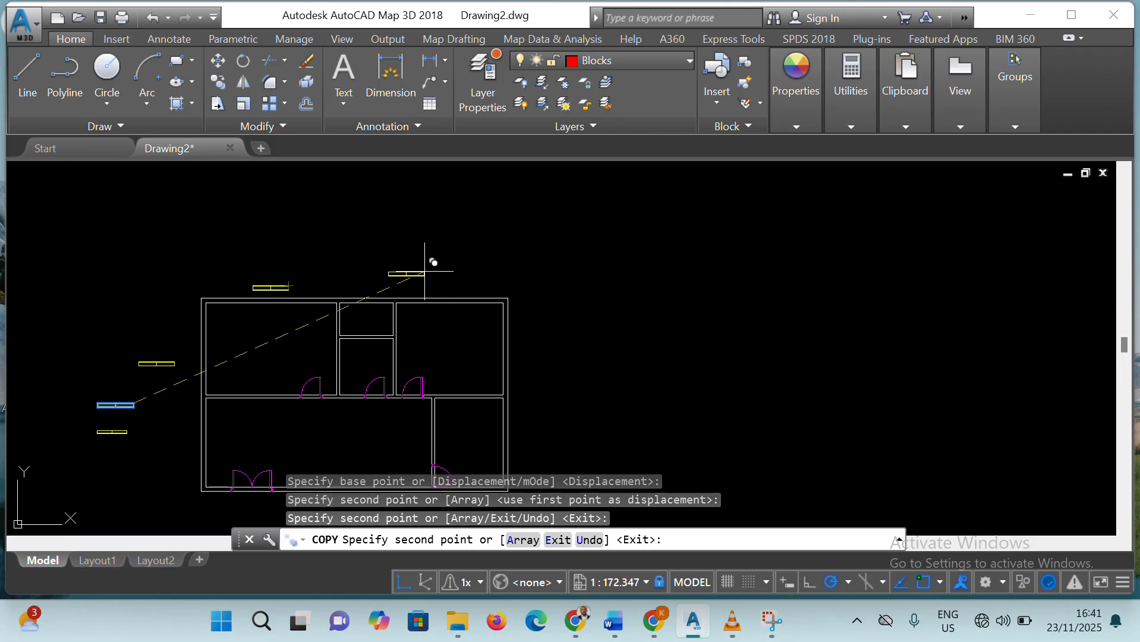
pyautogui.click(451, 285)
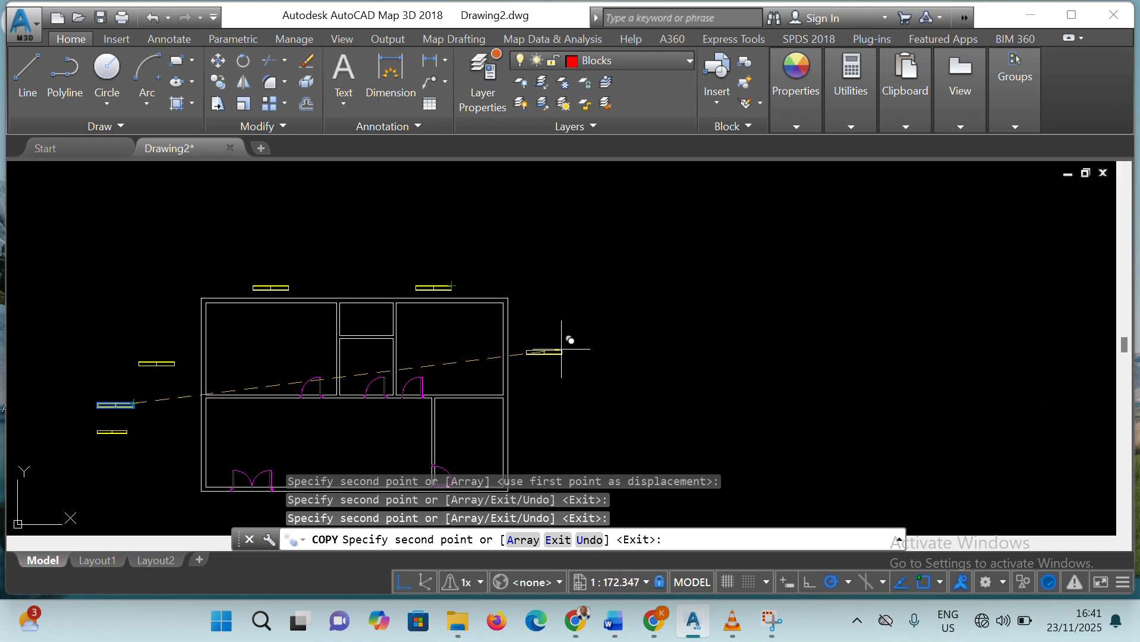
pyautogui.click(565, 350)
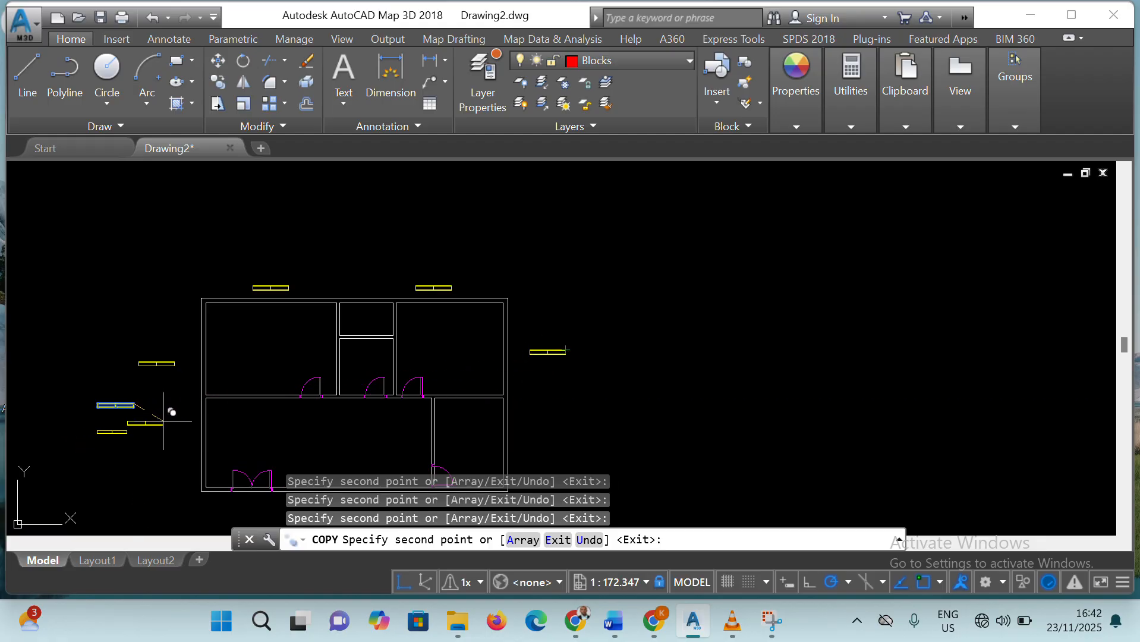
pyautogui.press('Escape')
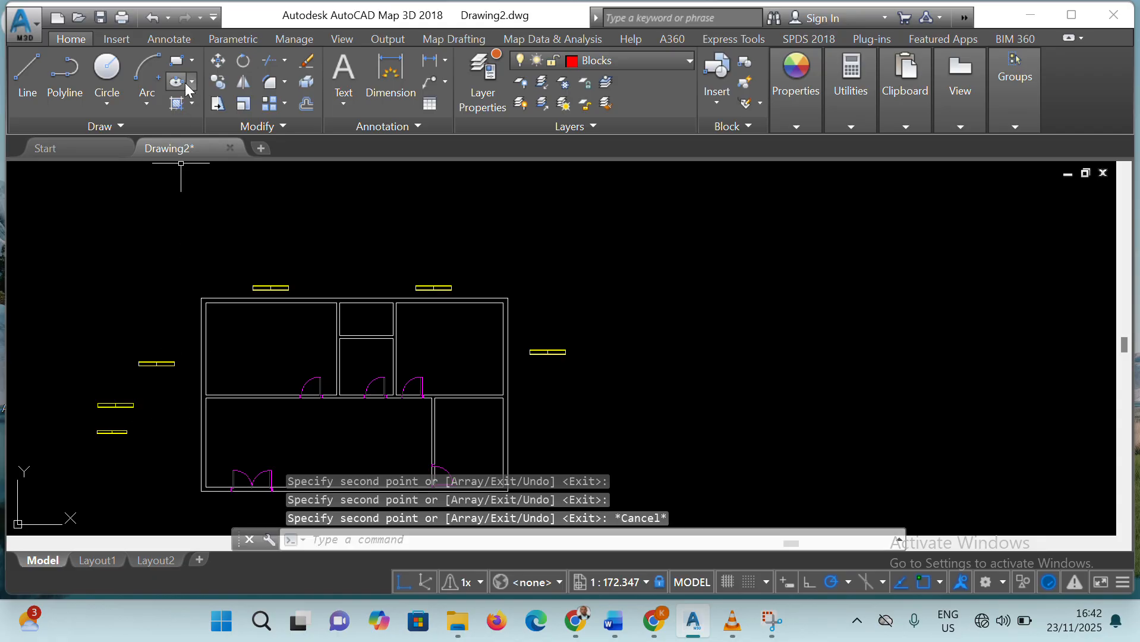
# Rotate the original larger window outside the left wall about its lower-right corner so it stands vertically
pyautogui.click(218, 60)
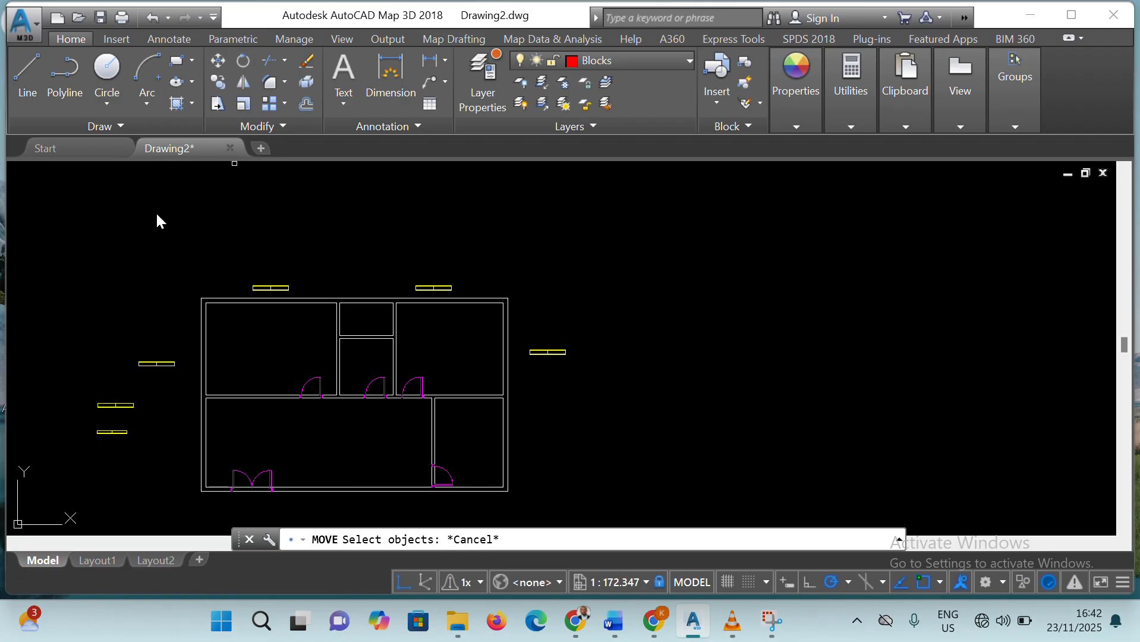
pyautogui.write('ro')
pyautogui.press('Return')
pyautogui.click(127, 406)
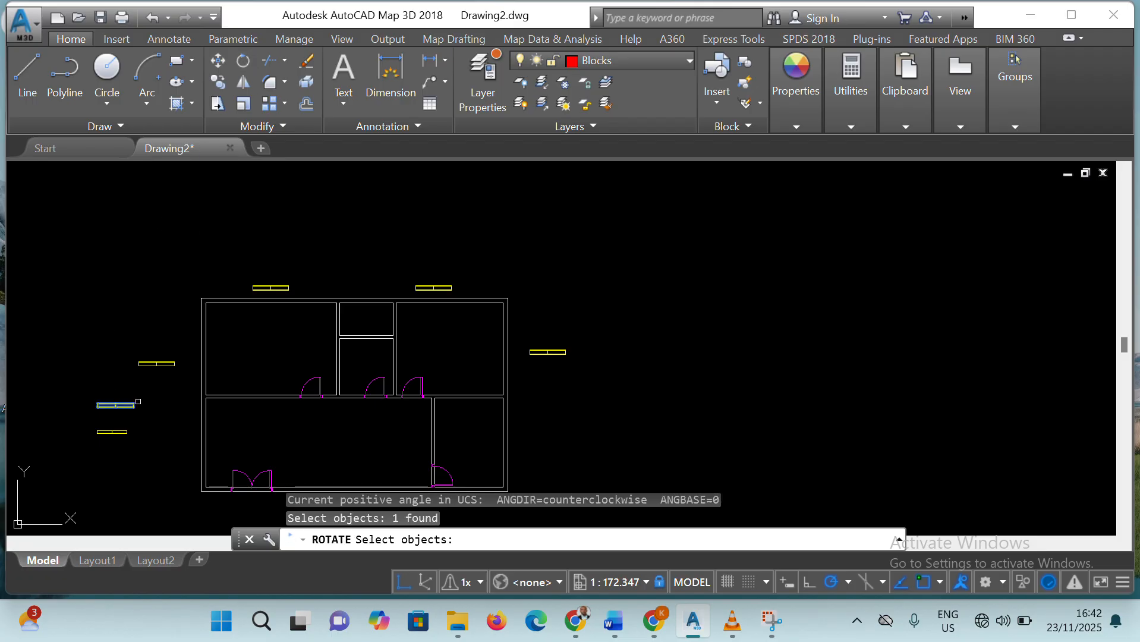
pyautogui.press('Return')
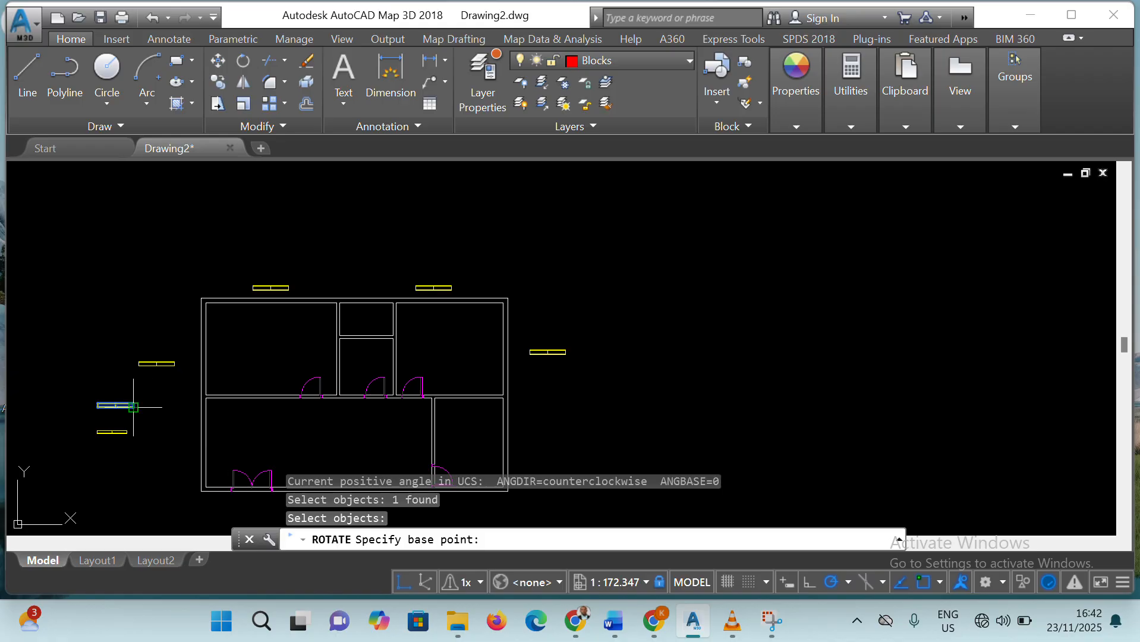
pyautogui.click(133, 408)
pyautogui.click(138, 432)
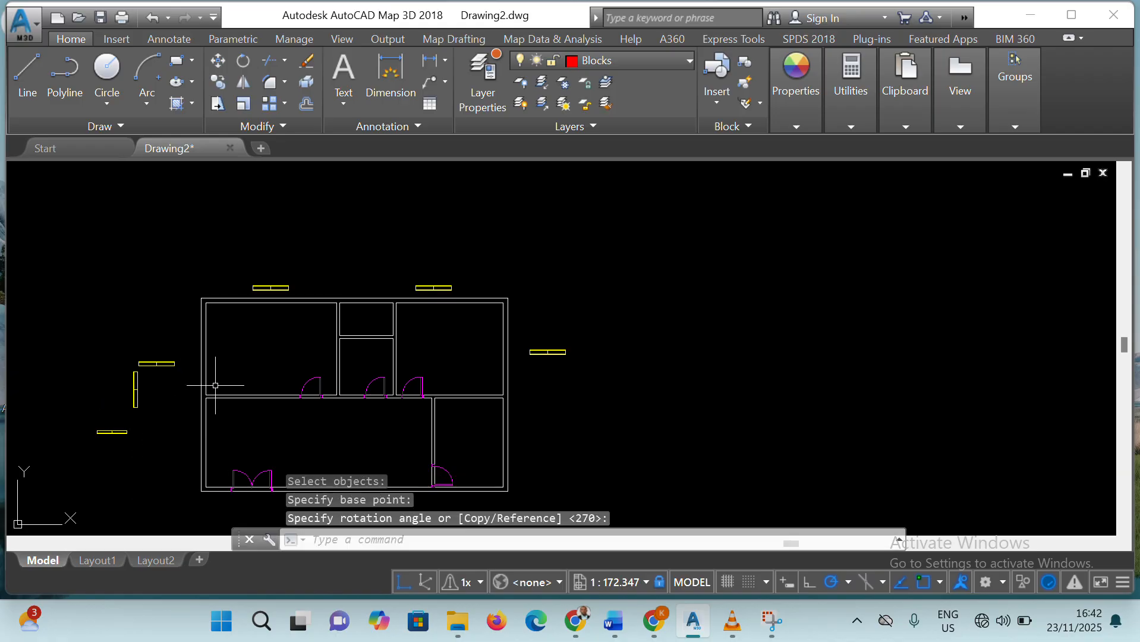
# Copy the vertical window by its lower end to four spots: outside the lower left wall, inside the upper-left room, and twice outside the right wall
pyautogui.click(217, 81)
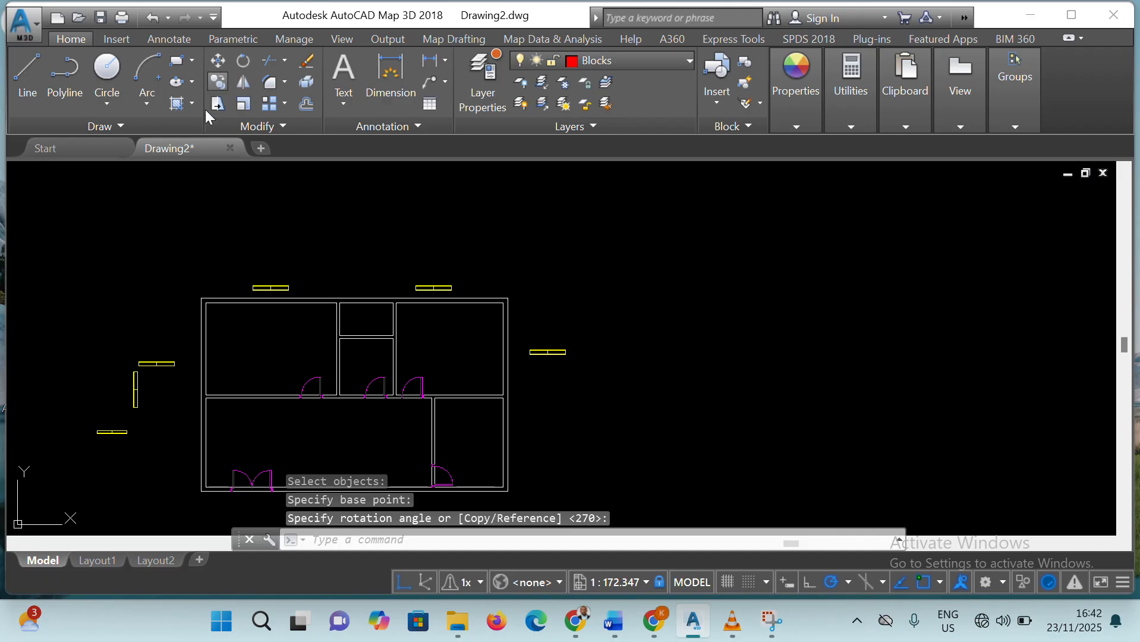
pyautogui.click(136, 389)
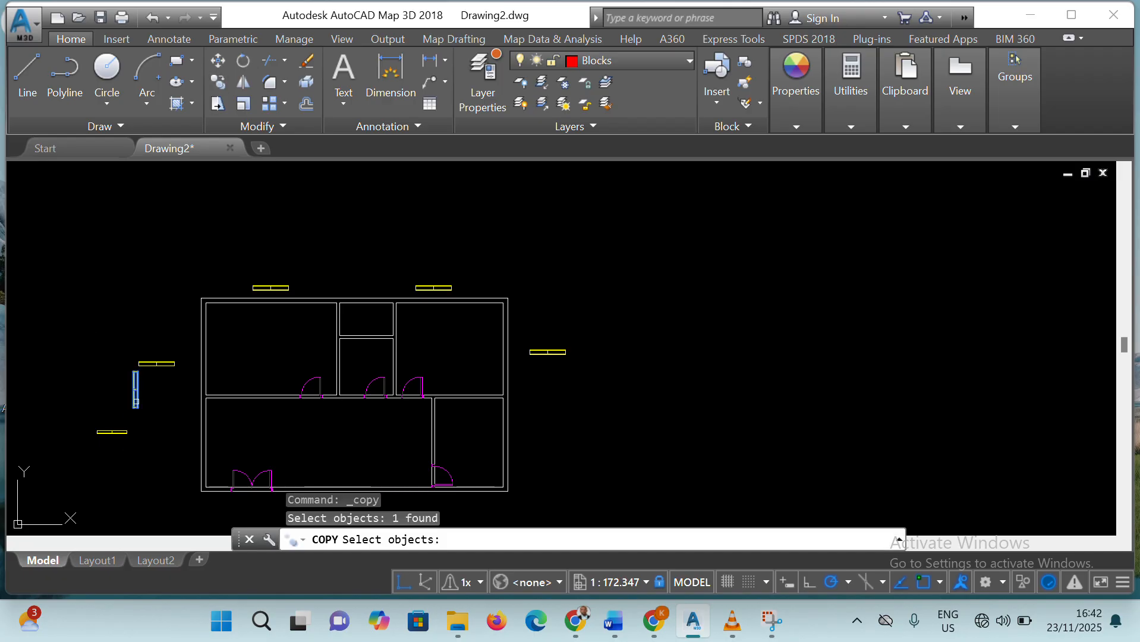
pyautogui.press('Return')
pyautogui.click(136, 407)
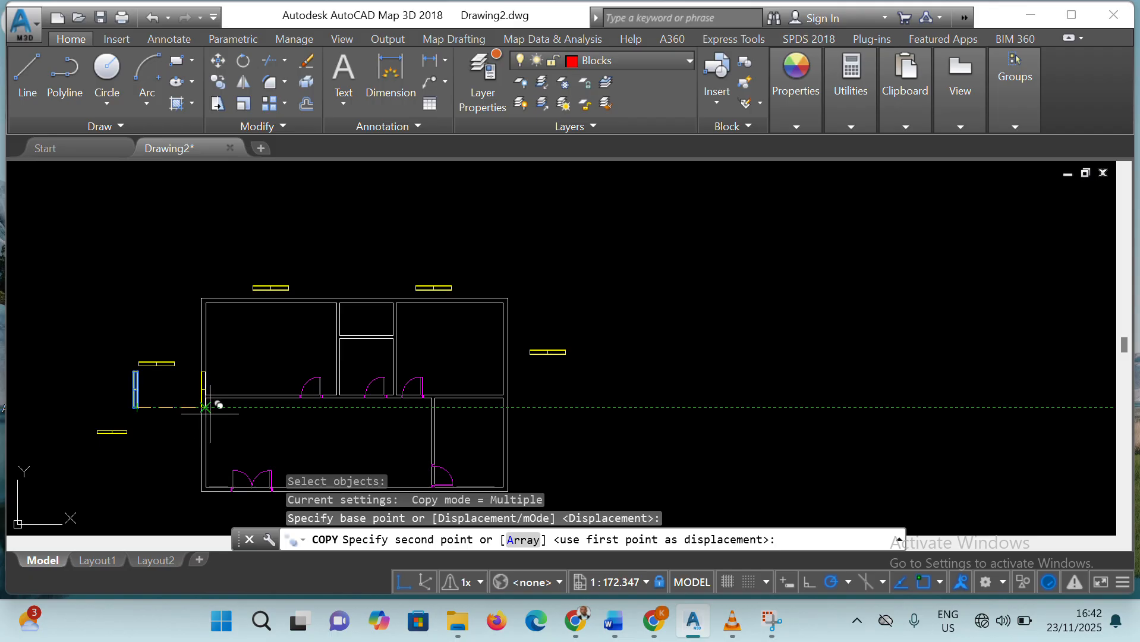
pyautogui.click(186, 458)
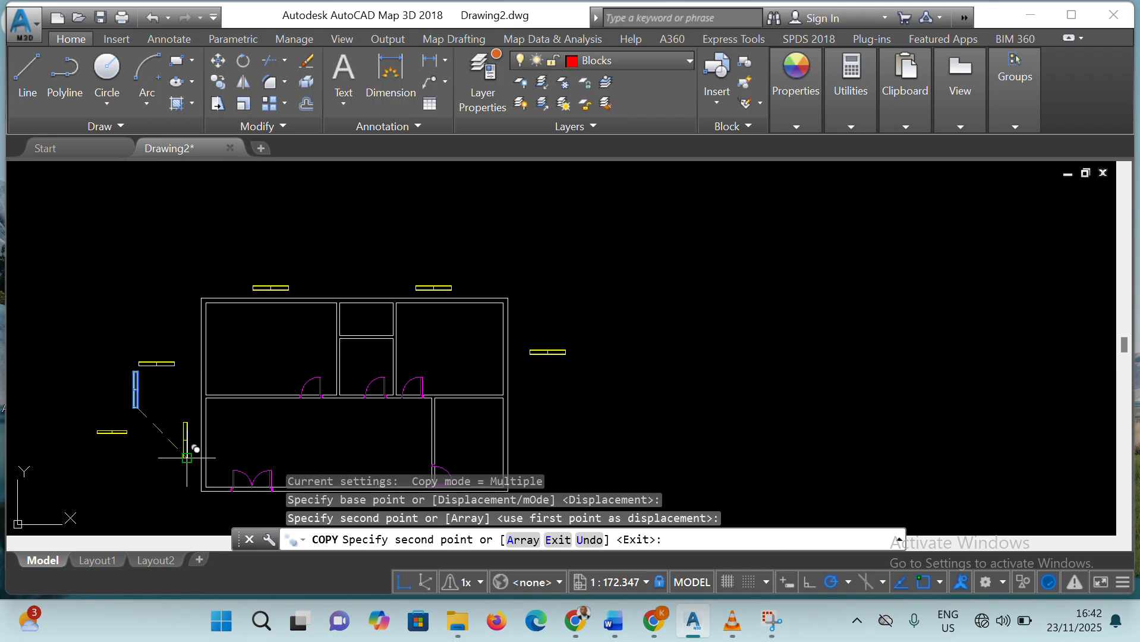
pyautogui.click(217, 361)
pyautogui.click(524, 450)
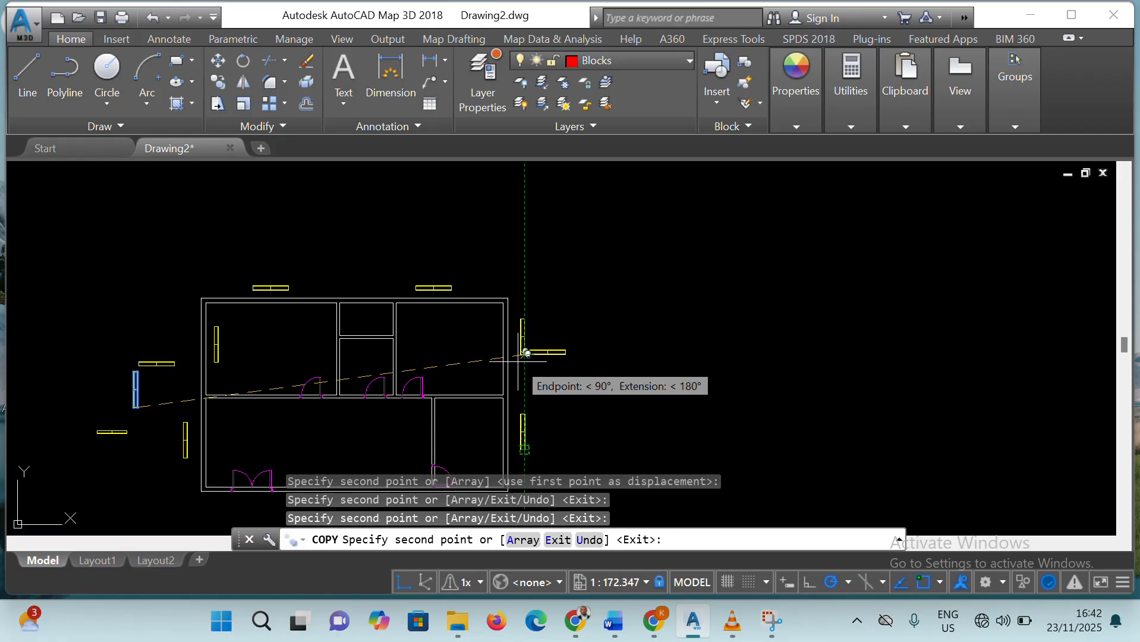
pyautogui.click(524, 353)
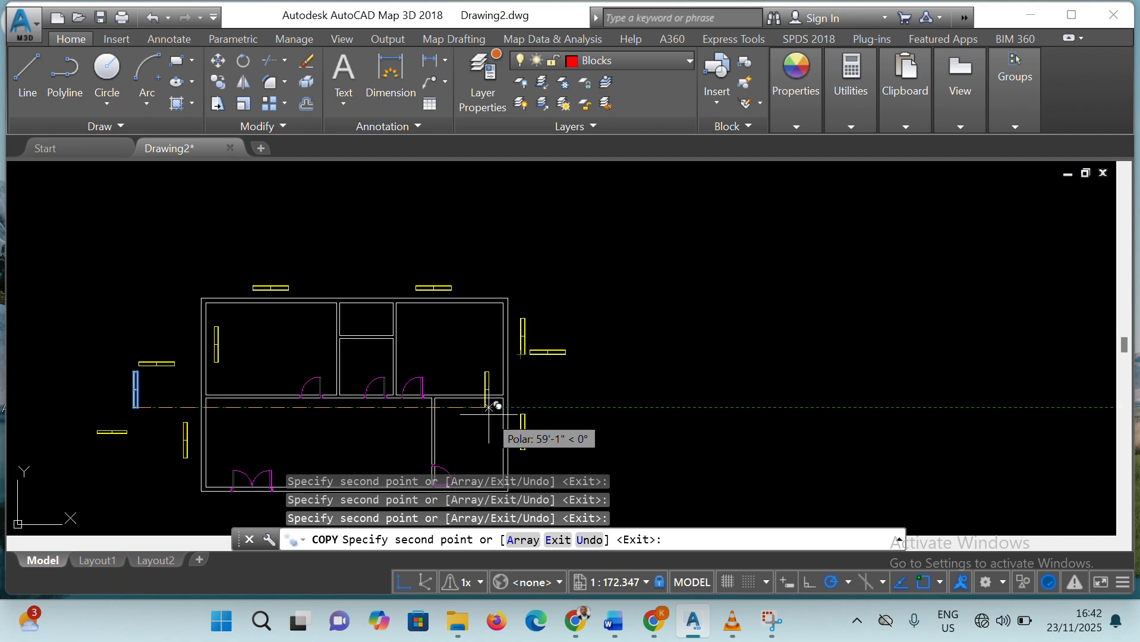
pyautogui.press('Escape')
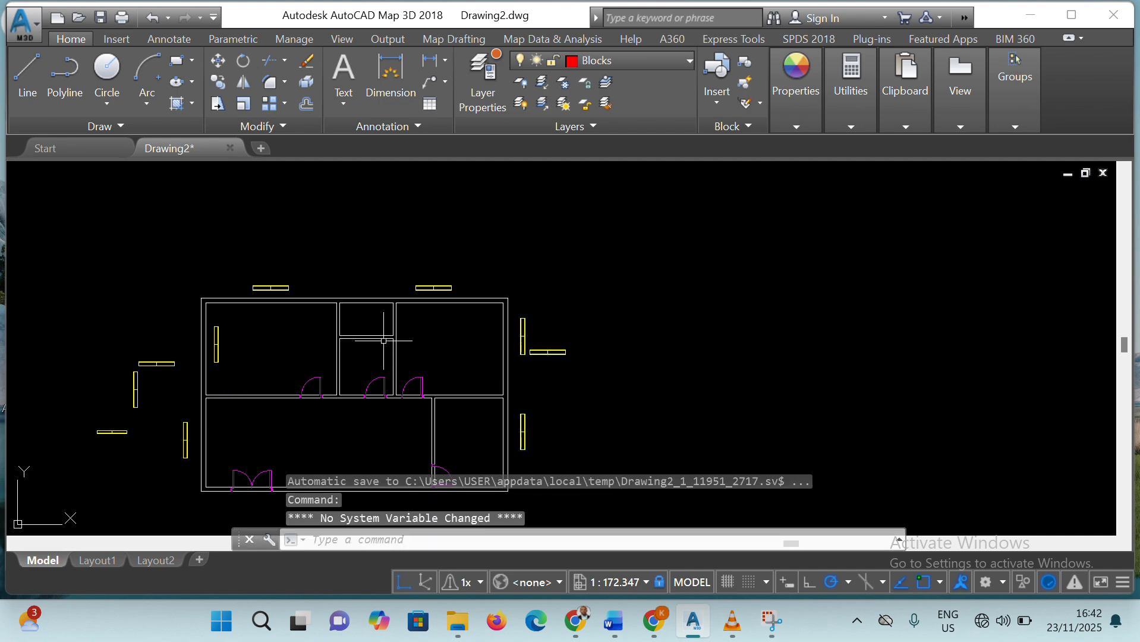
pyautogui.scroll(4, 420, 298)
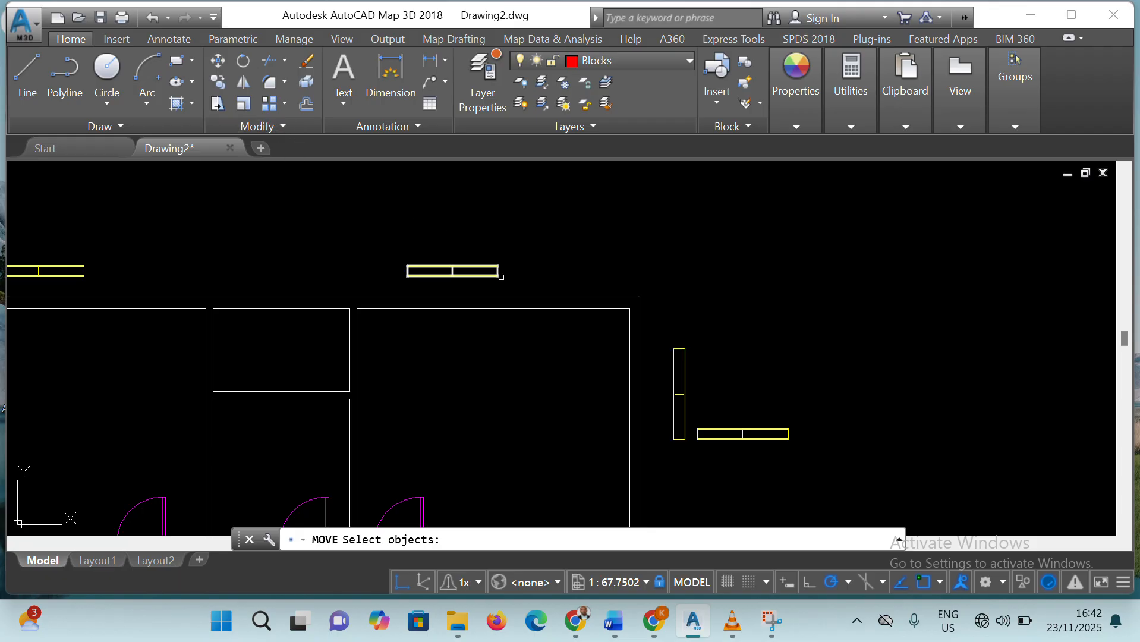
pyautogui.click(225, 65)
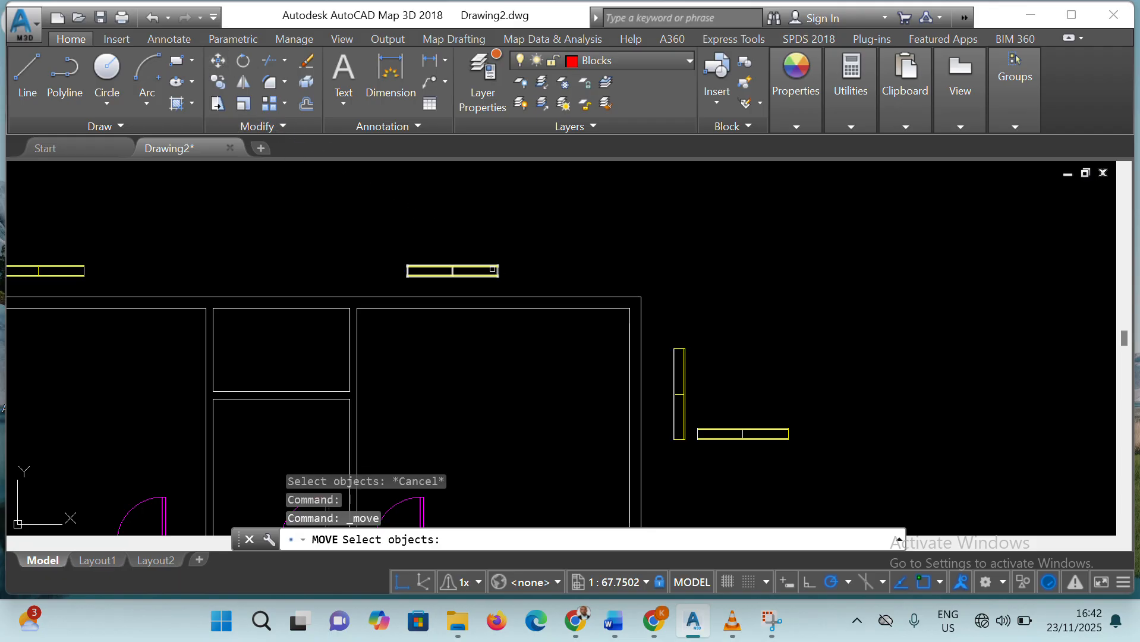
pyautogui.click(498, 257)
pyautogui.click(497, 260)
pyautogui.click(484, 271)
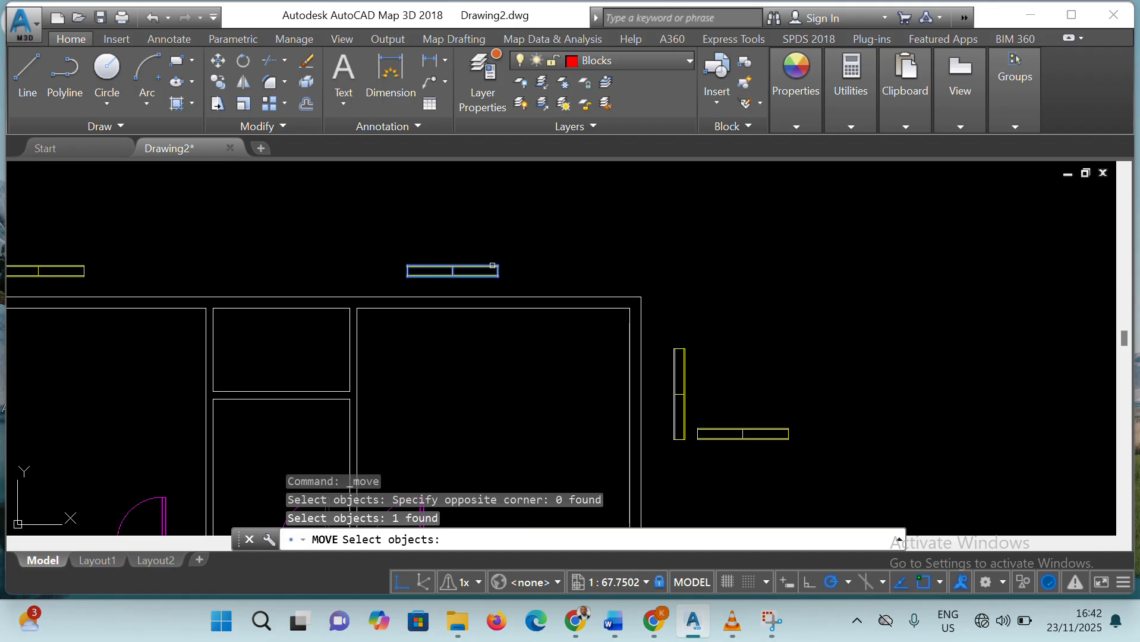
pyautogui.click(220, 62)
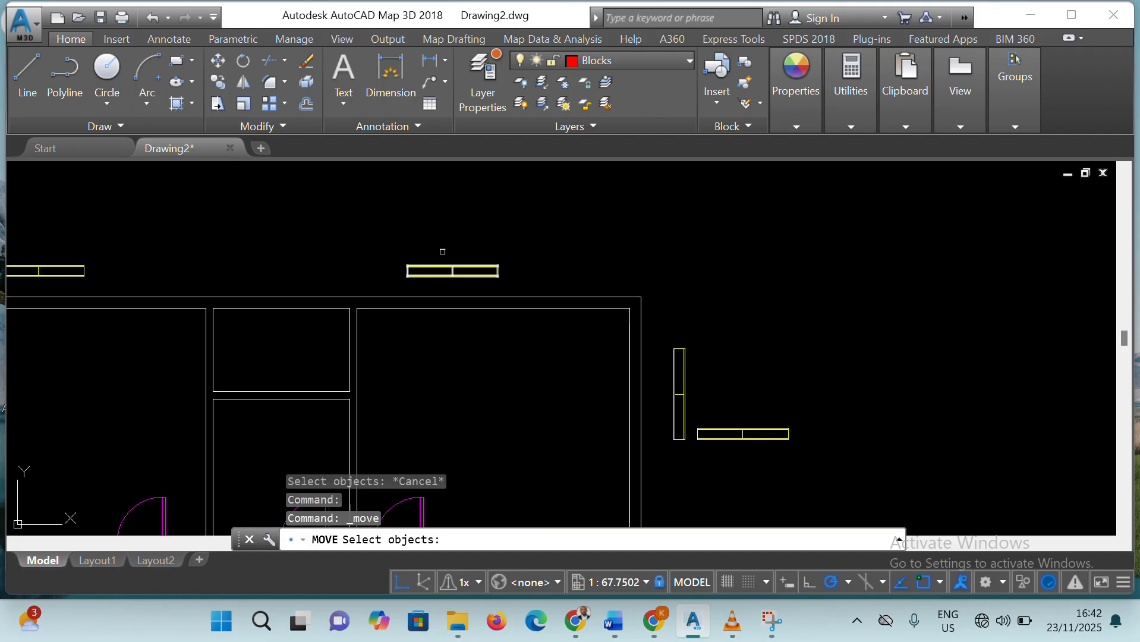
pyautogui.click(481, 270)
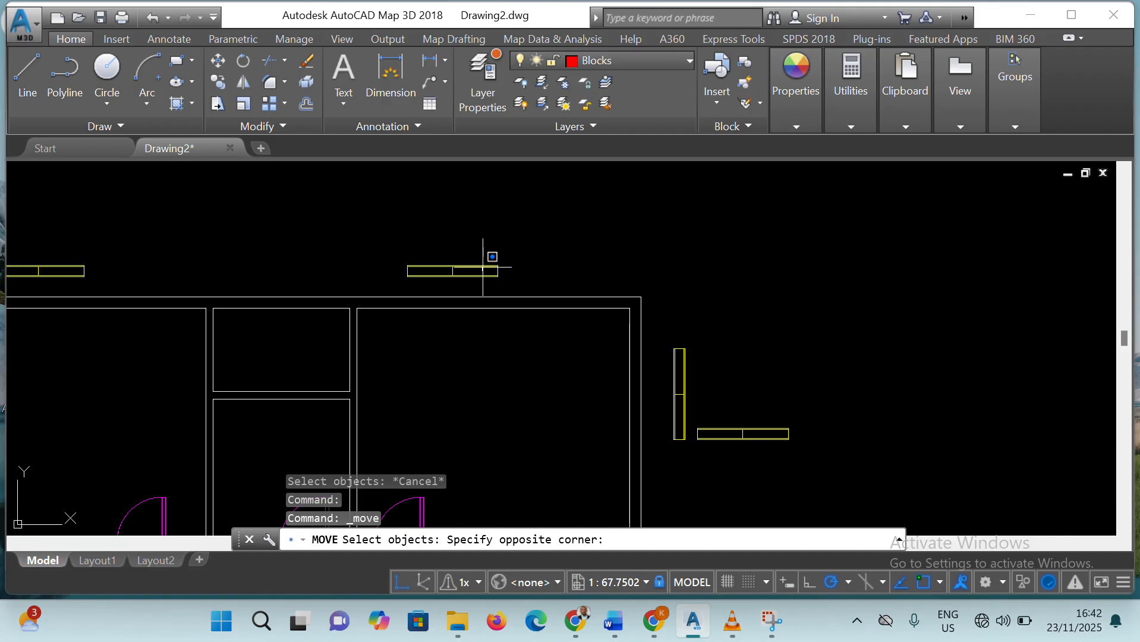
pyautogui.press('Escape')
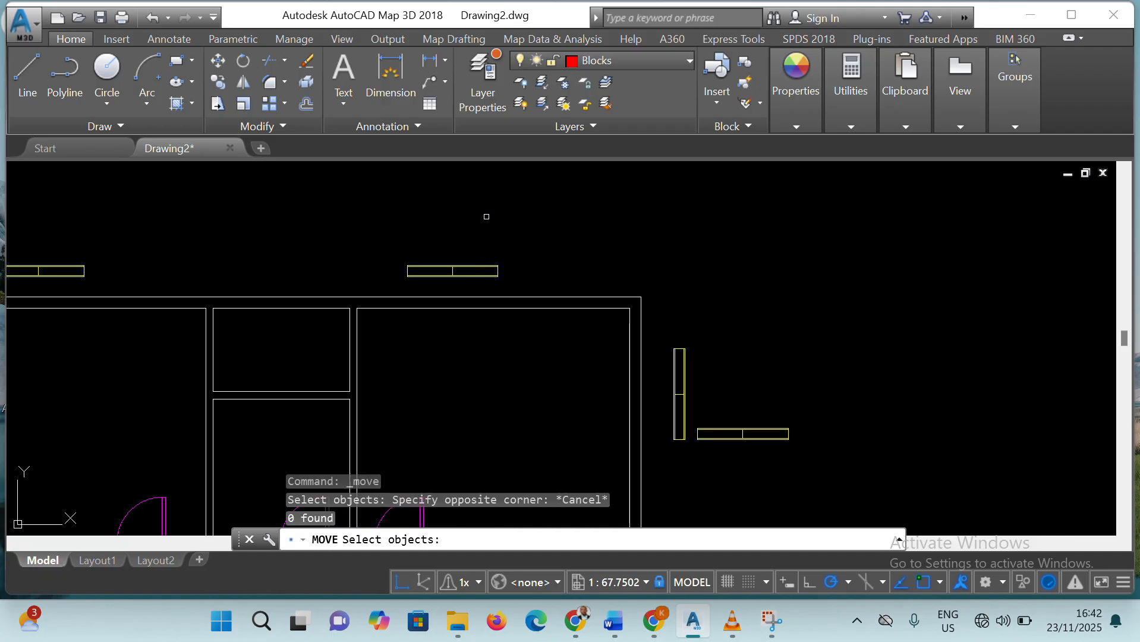
pyautogui.click(500, 275)
# Move the window above the upper-right room by its lower-right corner into the top wall, about 5'-8" from the room's right inner corner
pyautogui.click(217, 63)
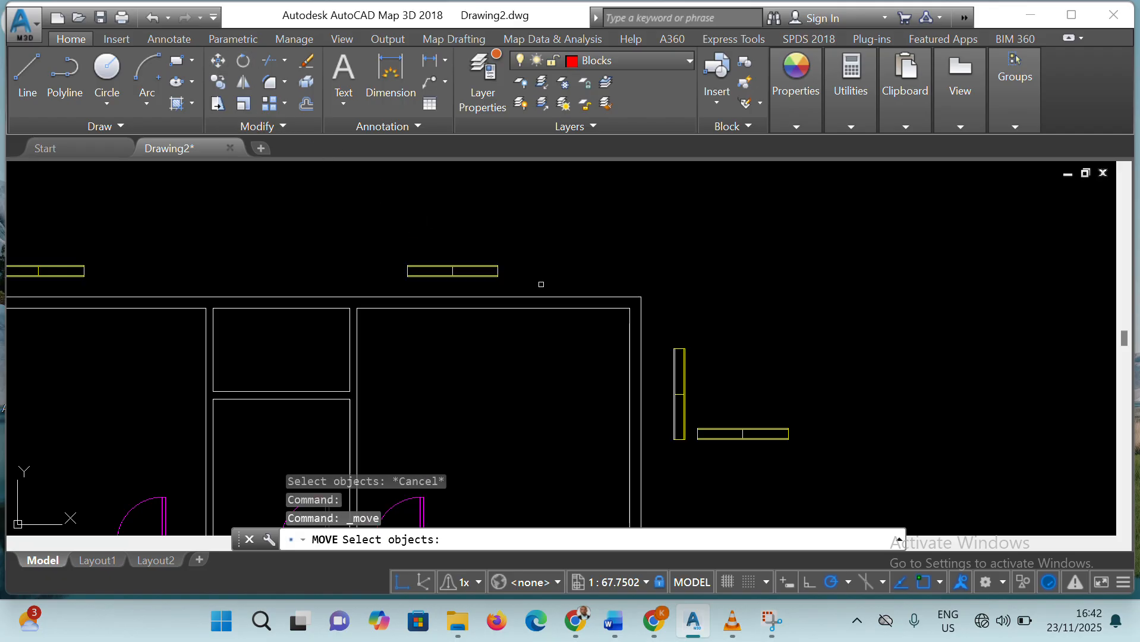
pyautogui.click(498, 276)
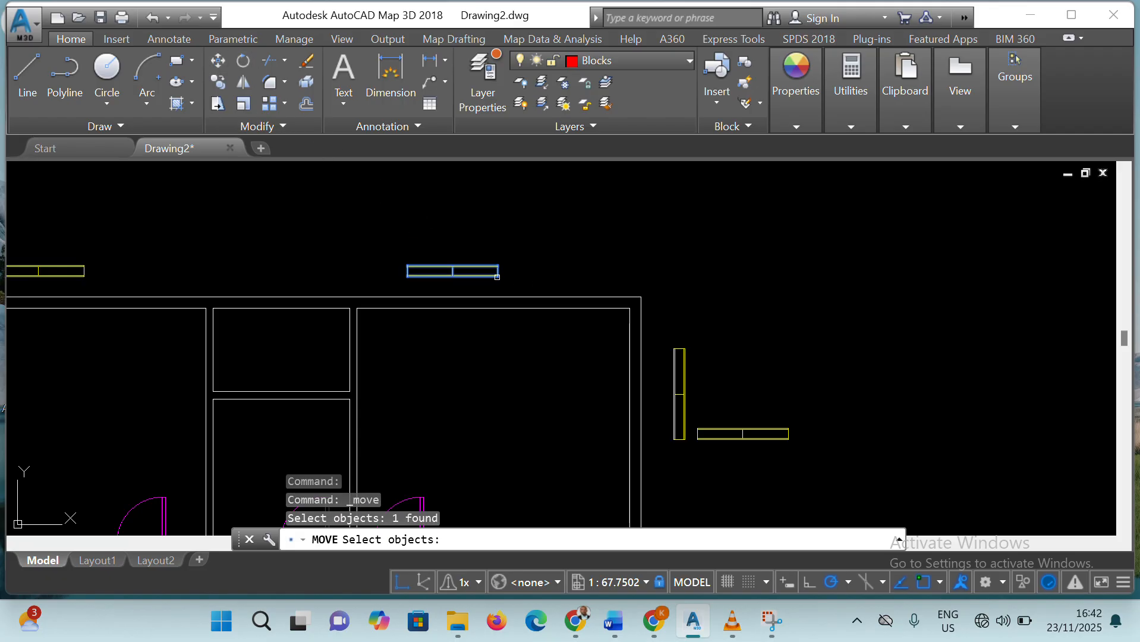
pyautogui.press('Return')
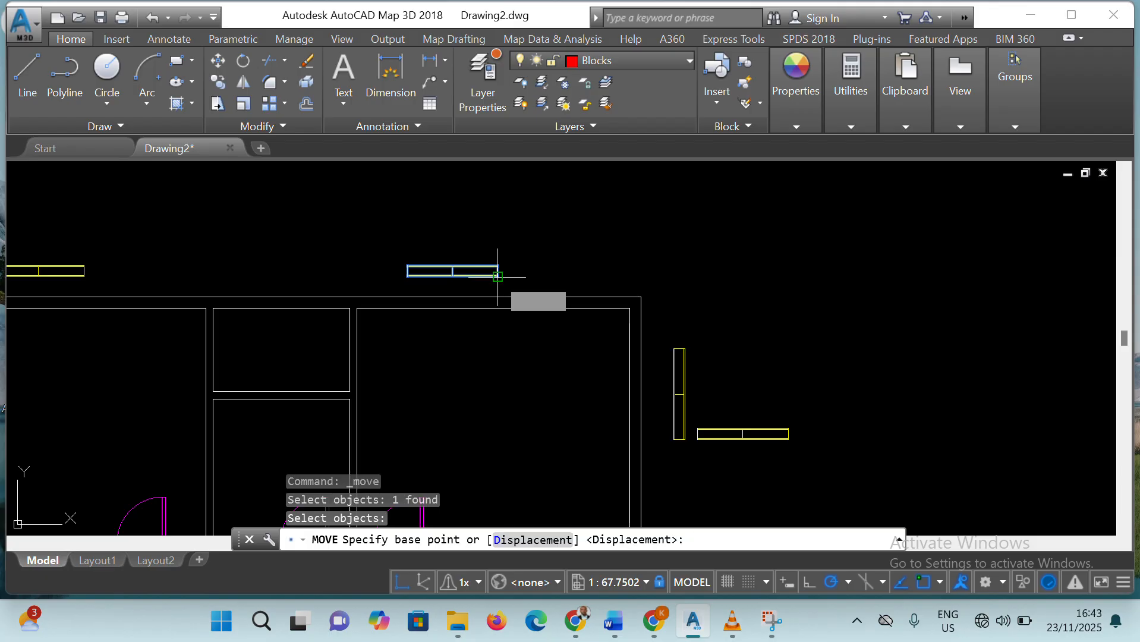
pyautogui.click(497, 276)
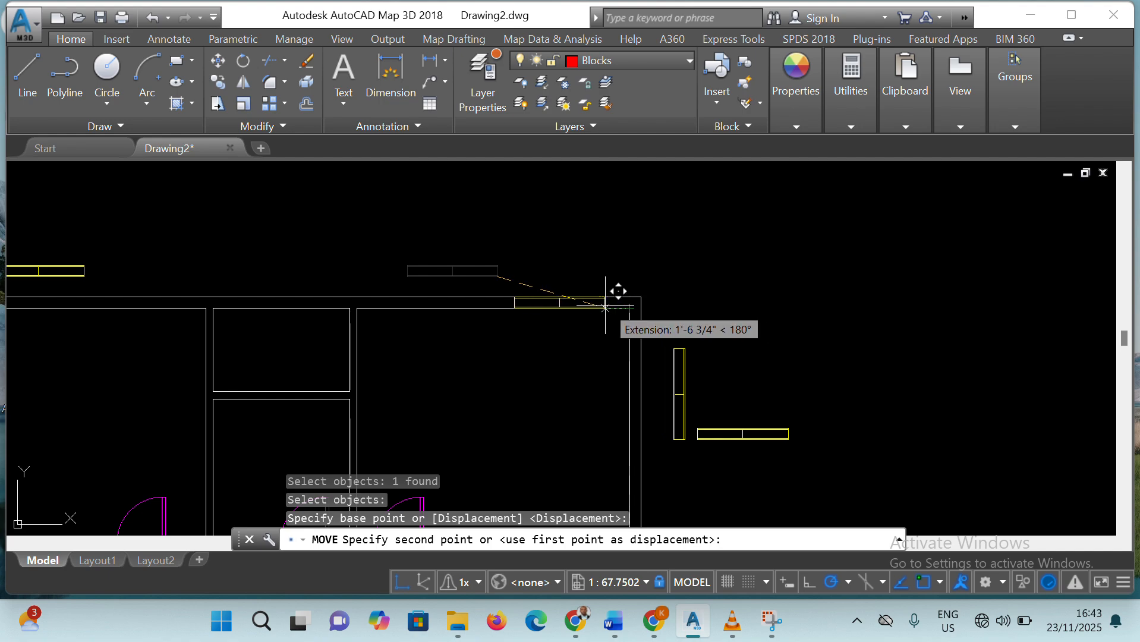
pyautogui.click(543, 307)
# Move the window above the upper-left room by its lower-right corner straight down into the top wall
pyautogui.scroll(2, 279, 338)
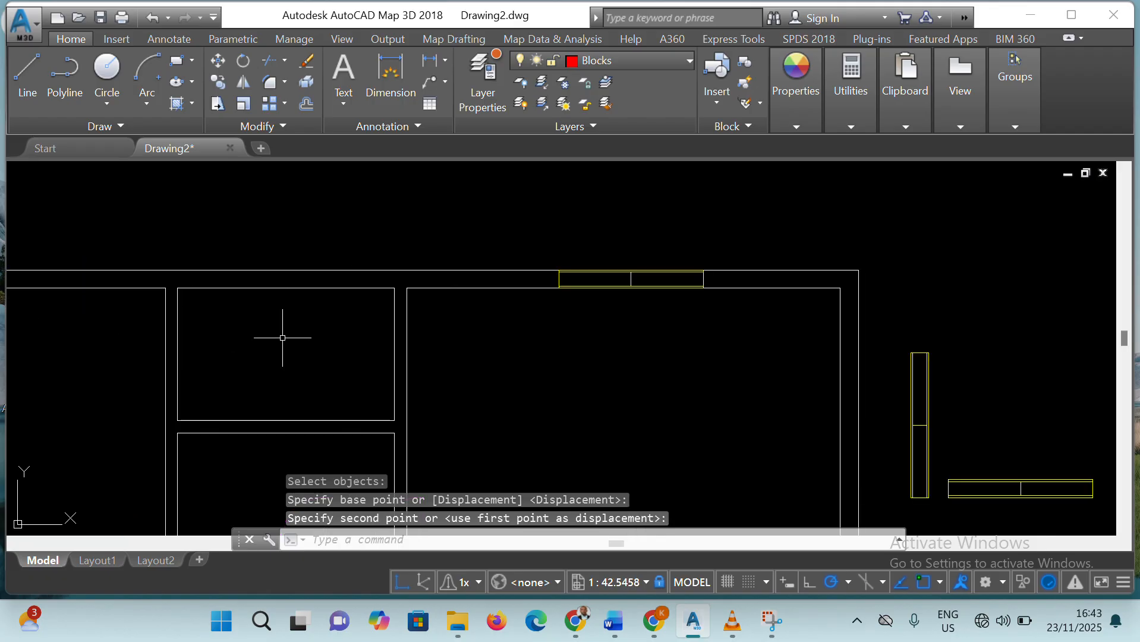
pyautogui.scroll(2, 282, 337)
pyautogui.scroll(-6, 132, 301)
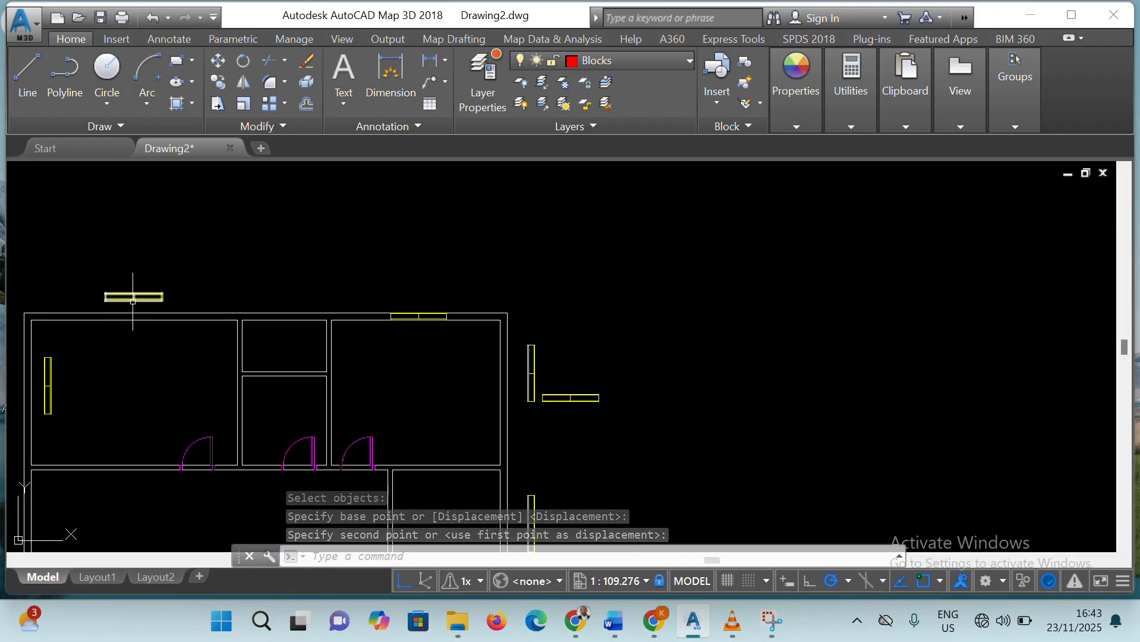
pyautogui.click(157, 288)
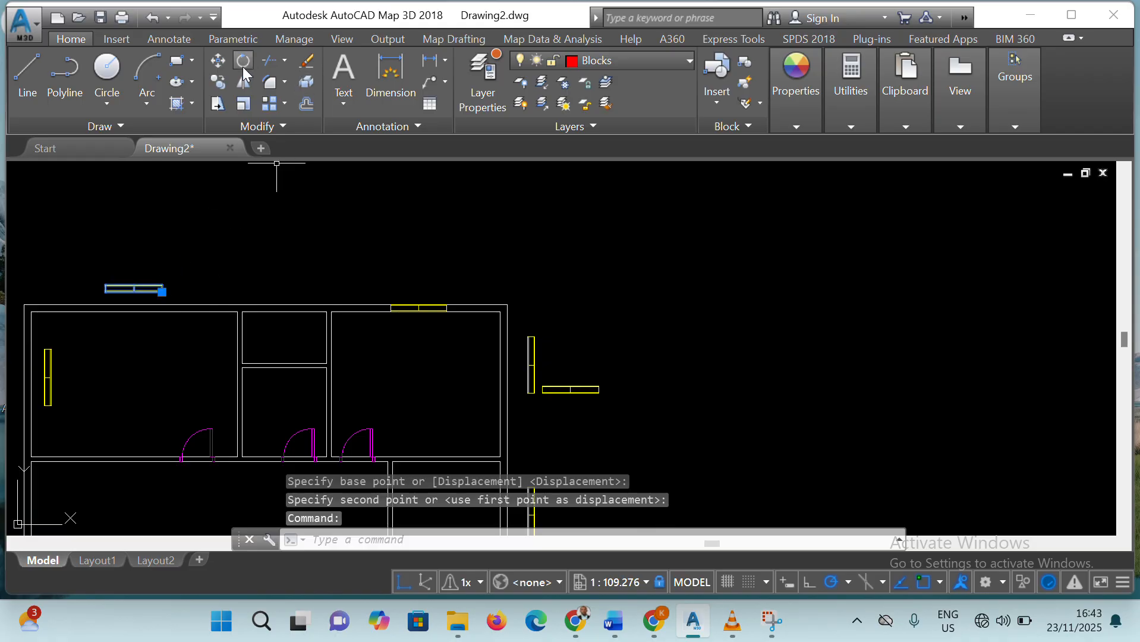
pyautogui.click(218, 60)
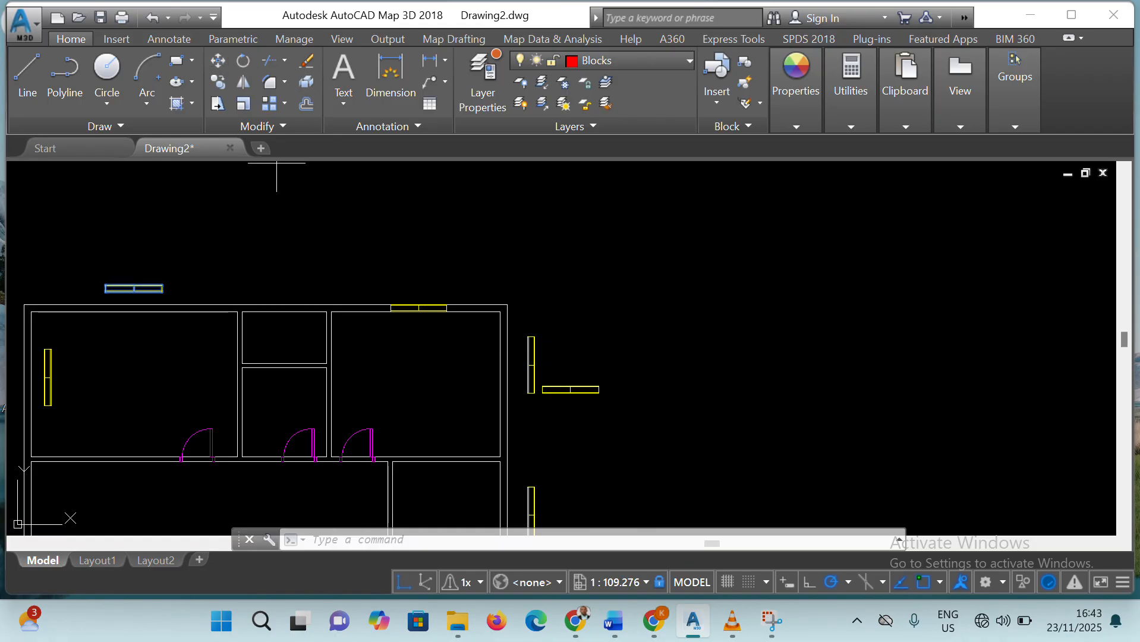
pyautogui.click(161, 292)
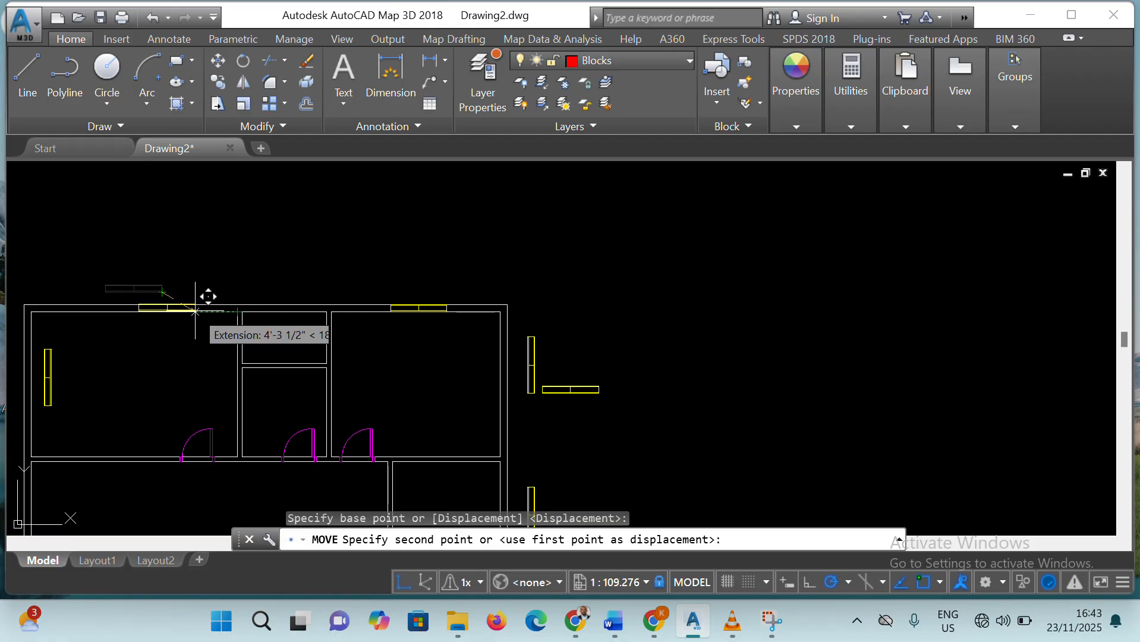
pyautogui.click(163, 309)
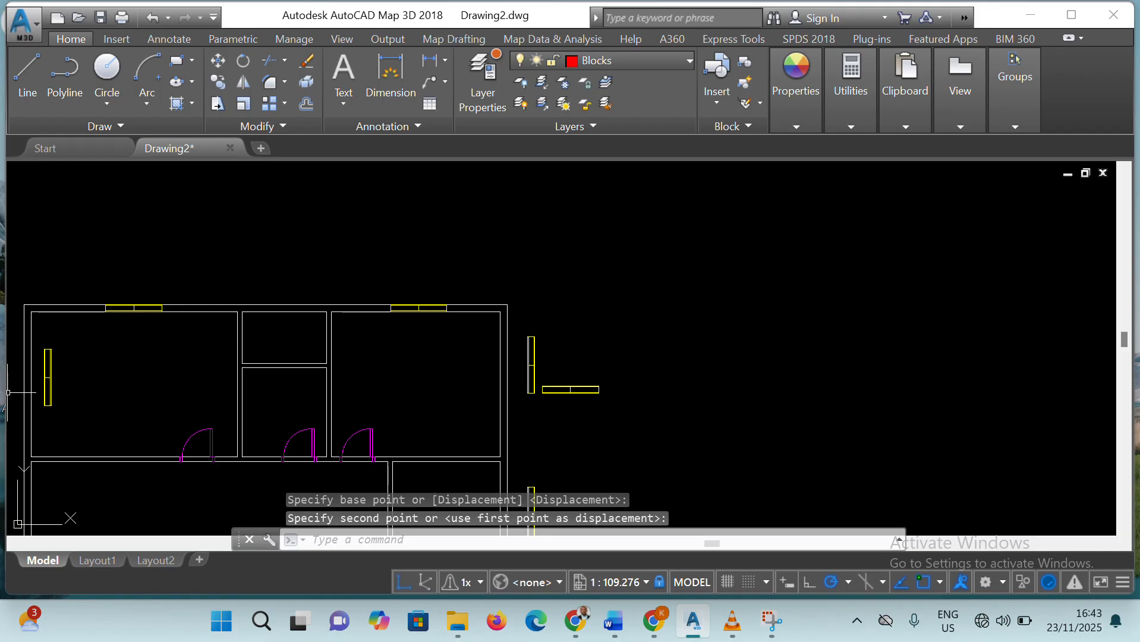
# Move the vertical window inside the upper-left room by its lower-left corner onto the outer line of the left wall
pyautogui.scroll(3, 219, 357)
pyautogui.scroll(-3, 223, 354)
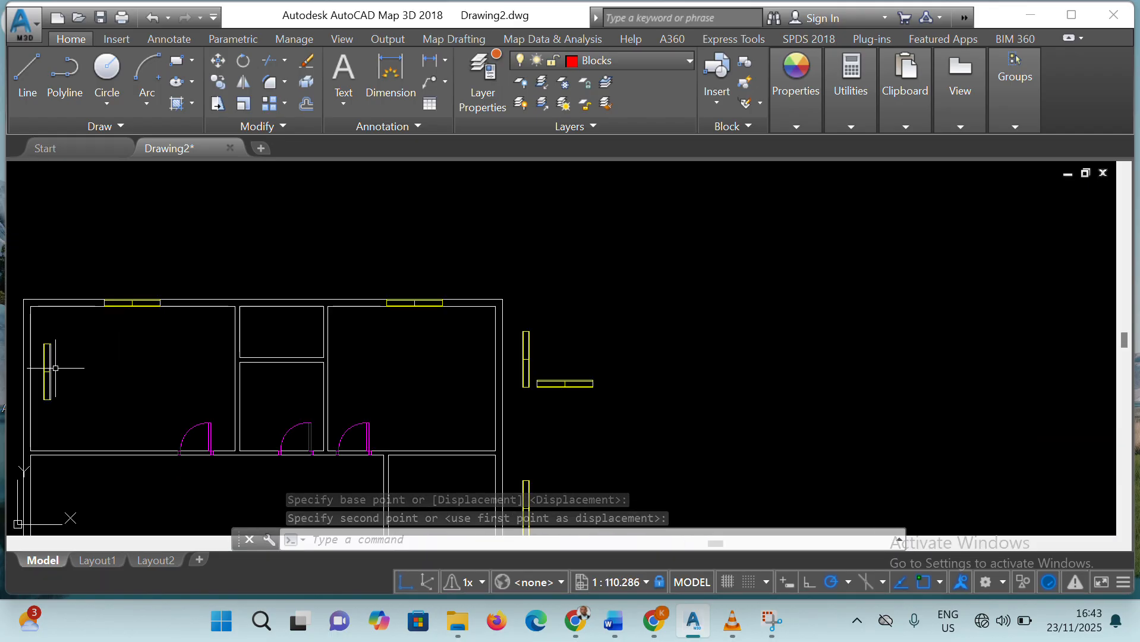
pyautogui.click(50, 375)
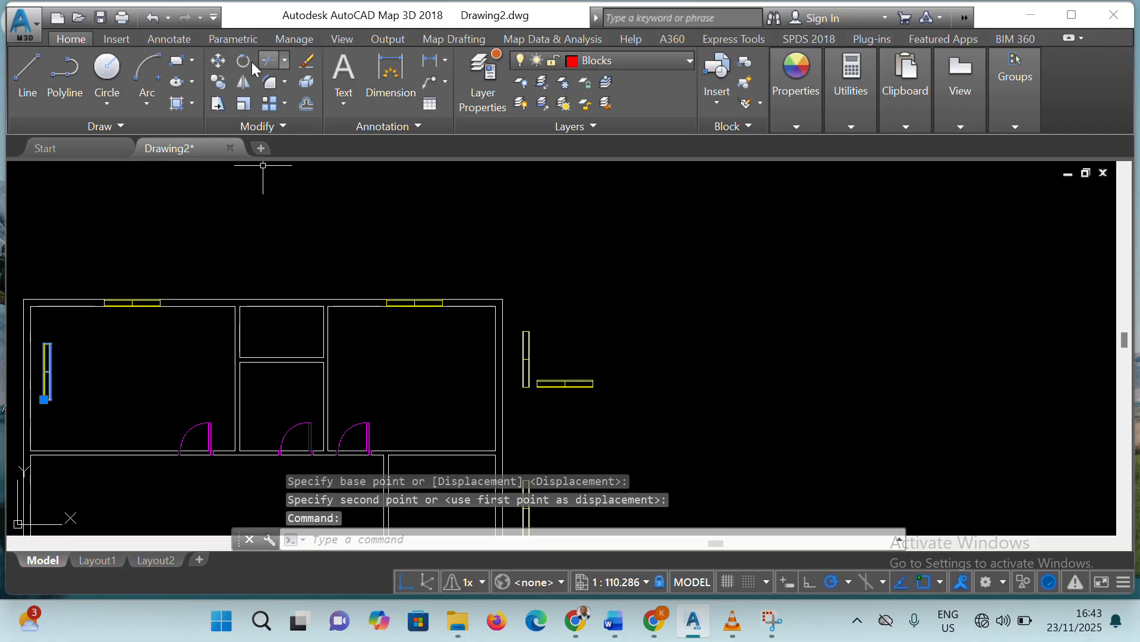
pyautogui.click(43, 400)
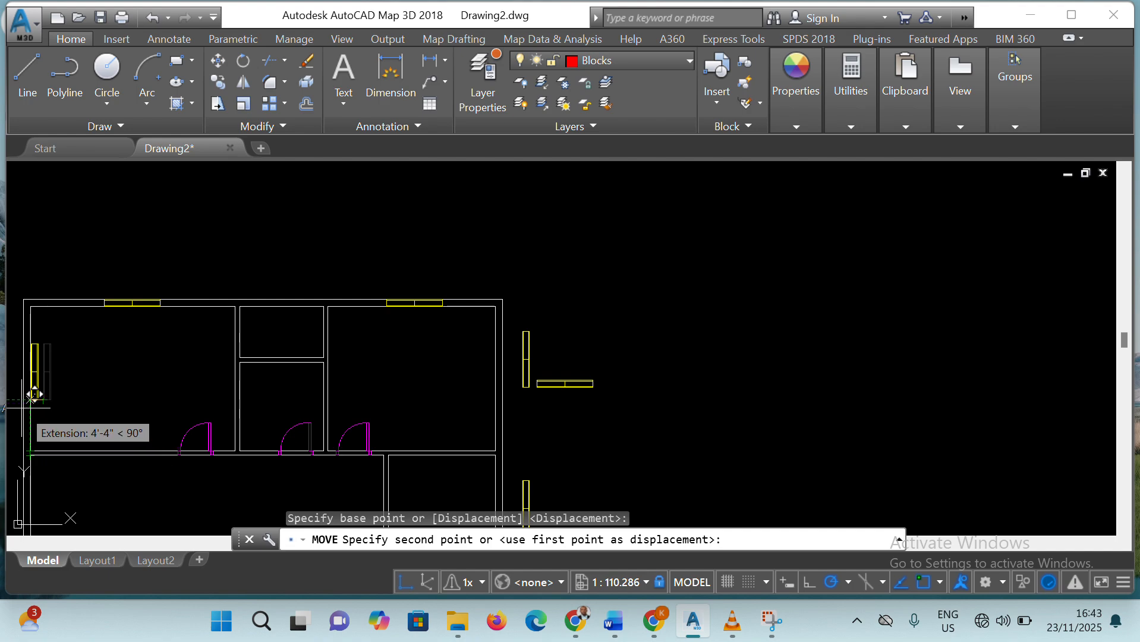
pyautogui.scroll(-4, 29, 426)
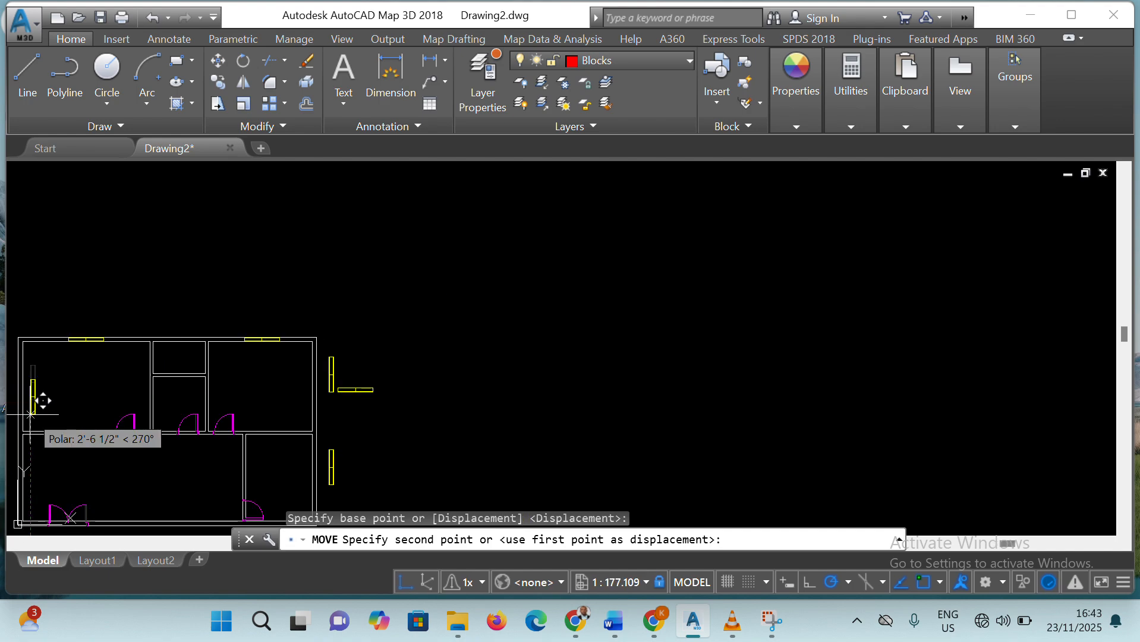
pyautogui.scroll(6, 43, 399)
pyautogui.scroll(-2, 188, 318)
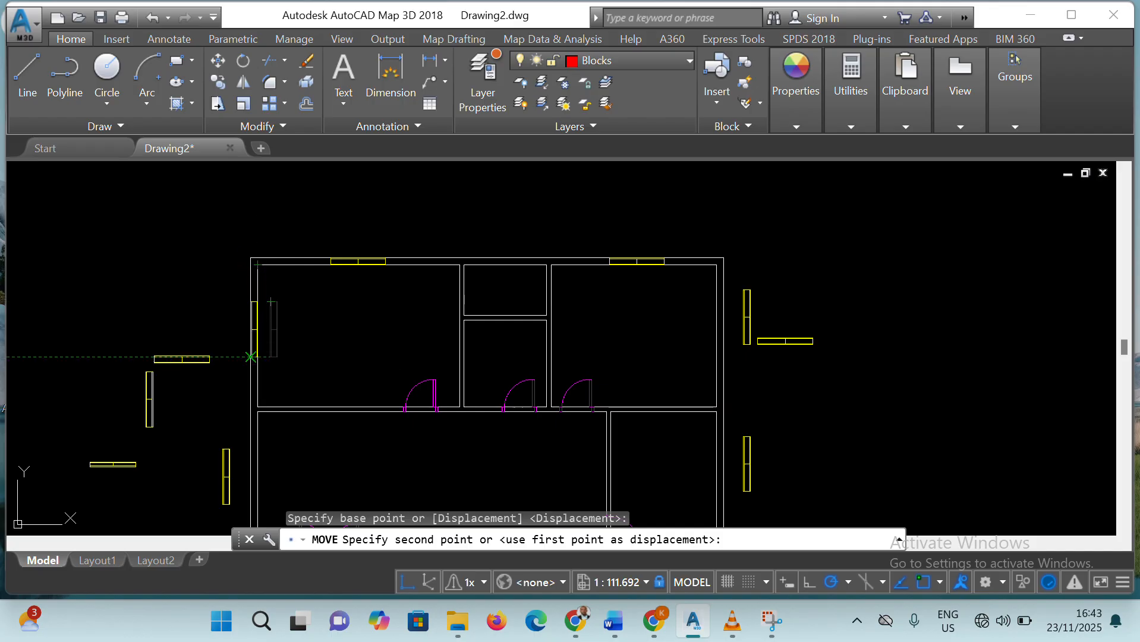
pyautogui.click(251, 356)
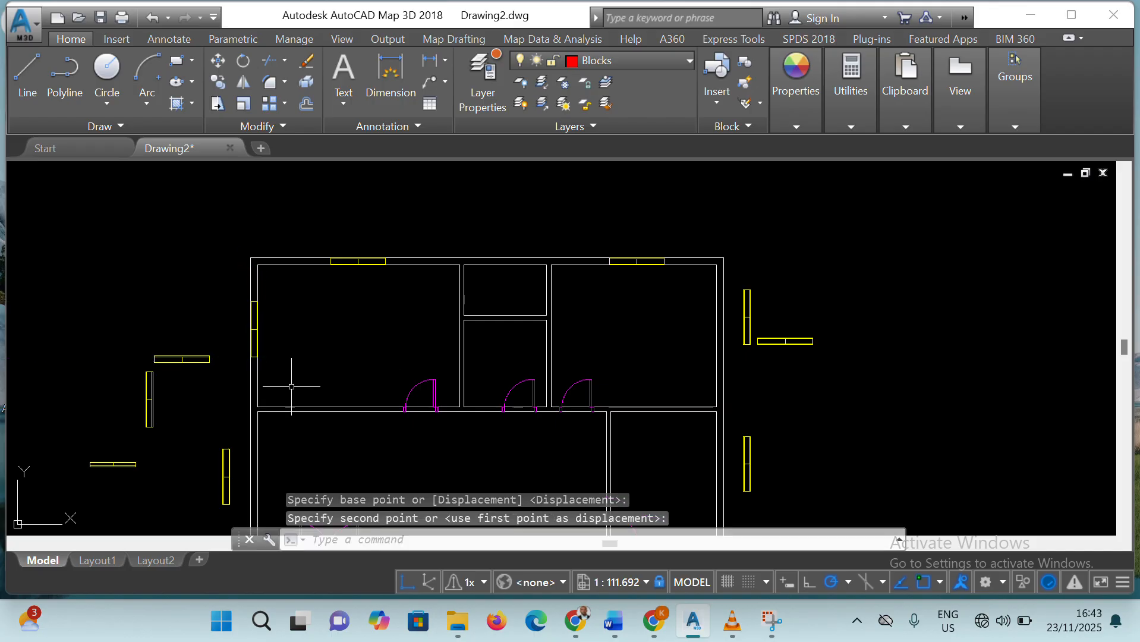
# Move the upper vertical window outside the right wall by its lower-left corner onto the wall's inner line beside the upper-right room
pyautogui.click(746, 326)
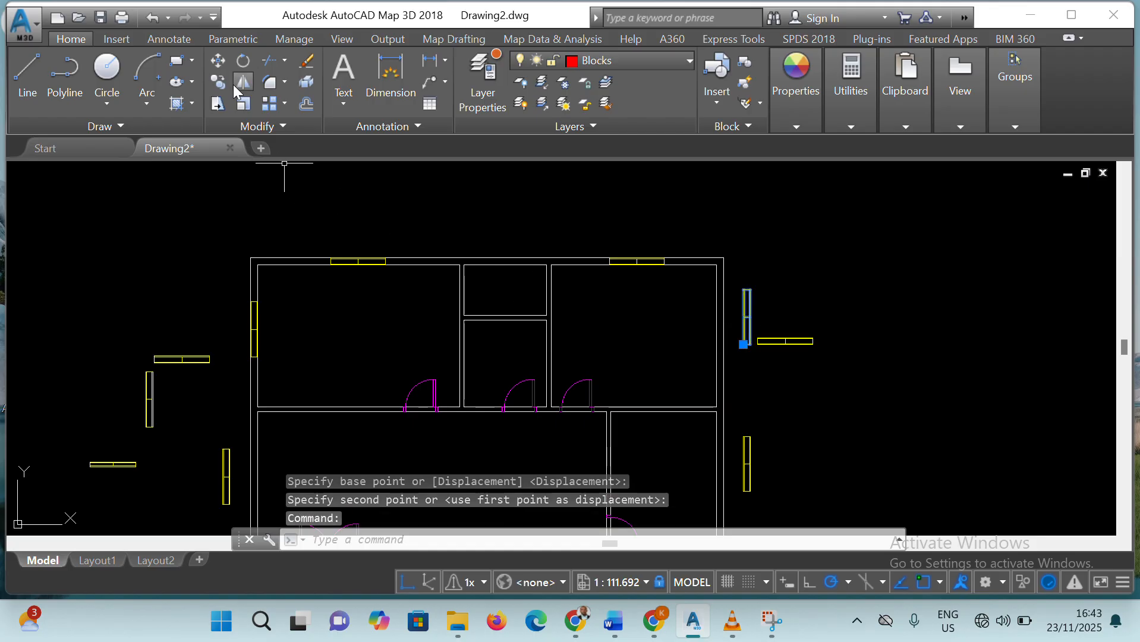
pyautogui.write('m')
pyautogui.press('Return')
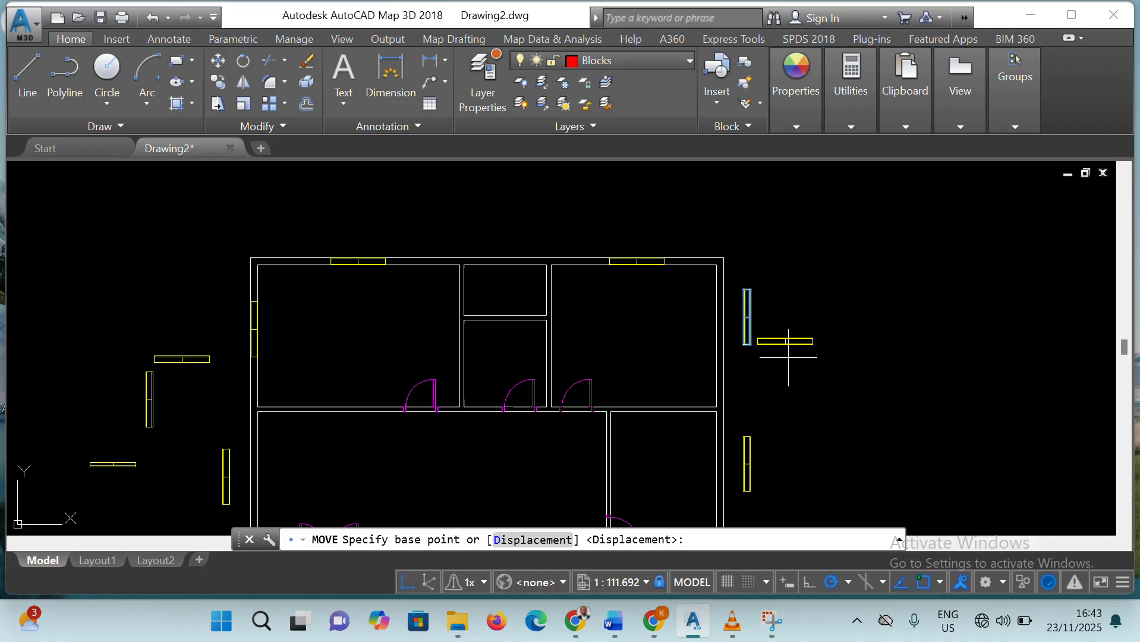
pyautogui.click(743, 344)
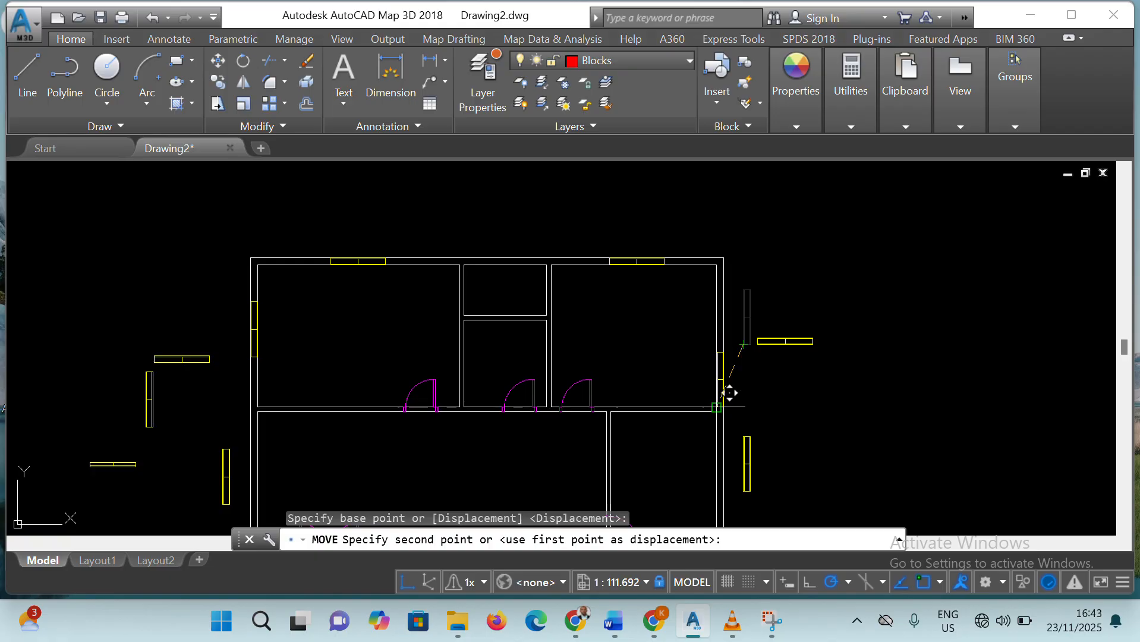
pyautogui.click(716, 374)
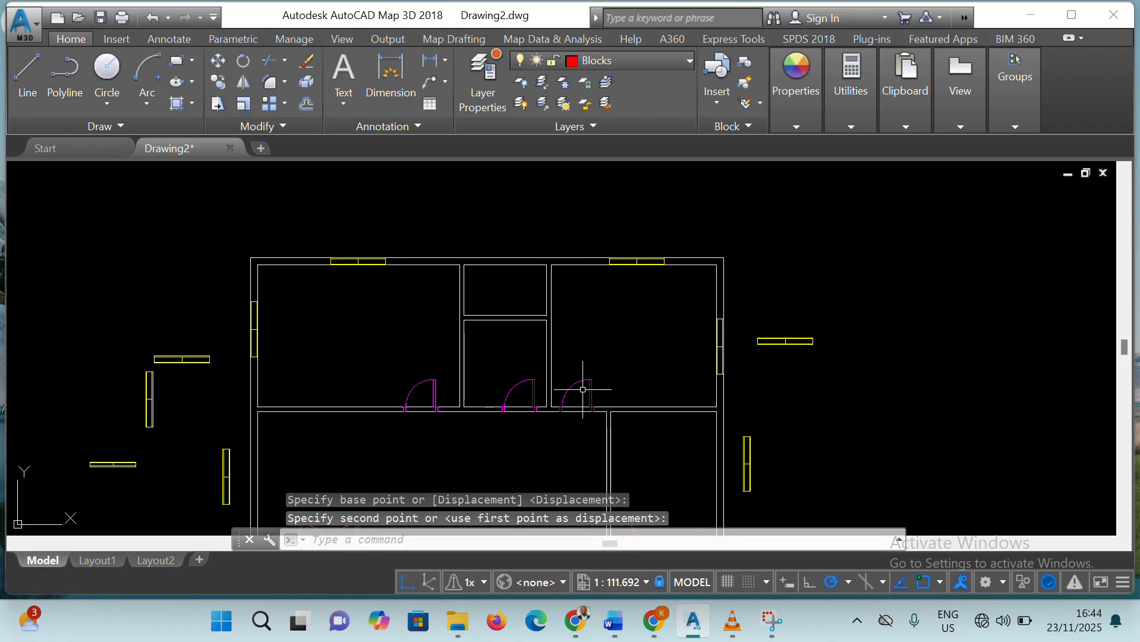
# Move the lower vertical window outside the right wall by its lower-left corner onto the wall's inner line, about 4'-1 1/2" above the lower-right room's bottom corner
pyautogui.scroll(-4, 591, 373)
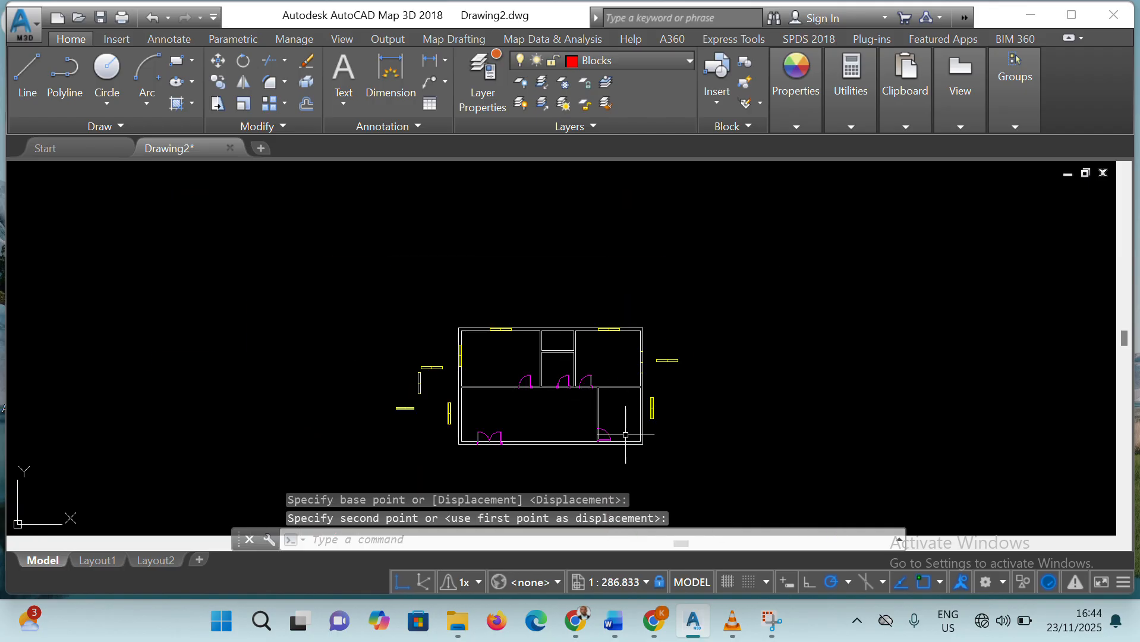
pyautogui.scroll(6, 625, 434)
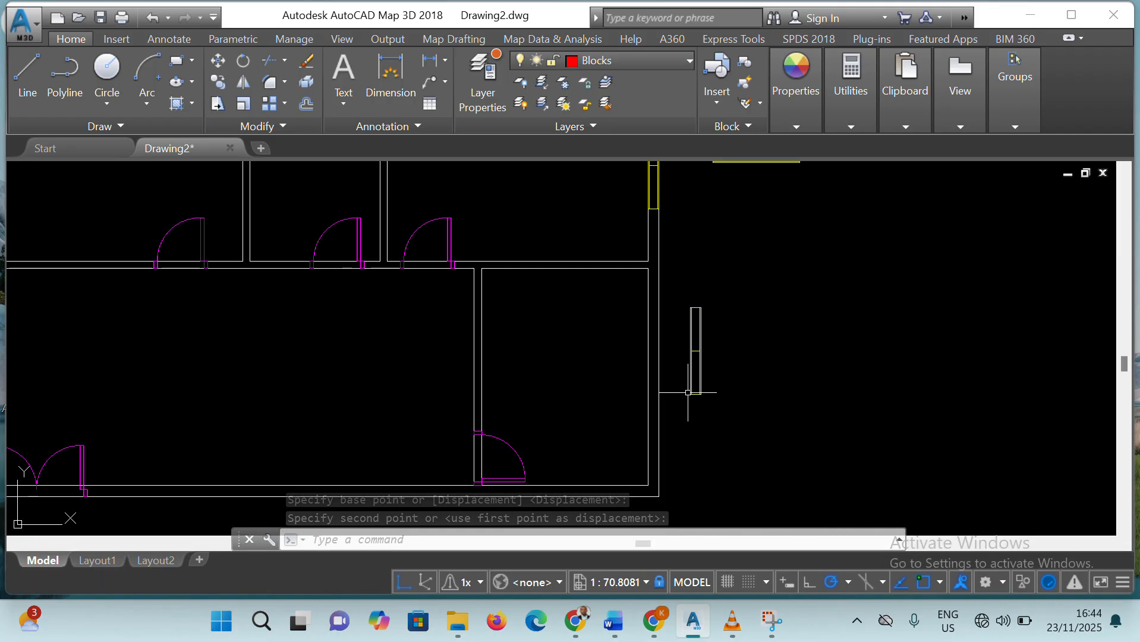
pyautogui.click(689, 389)
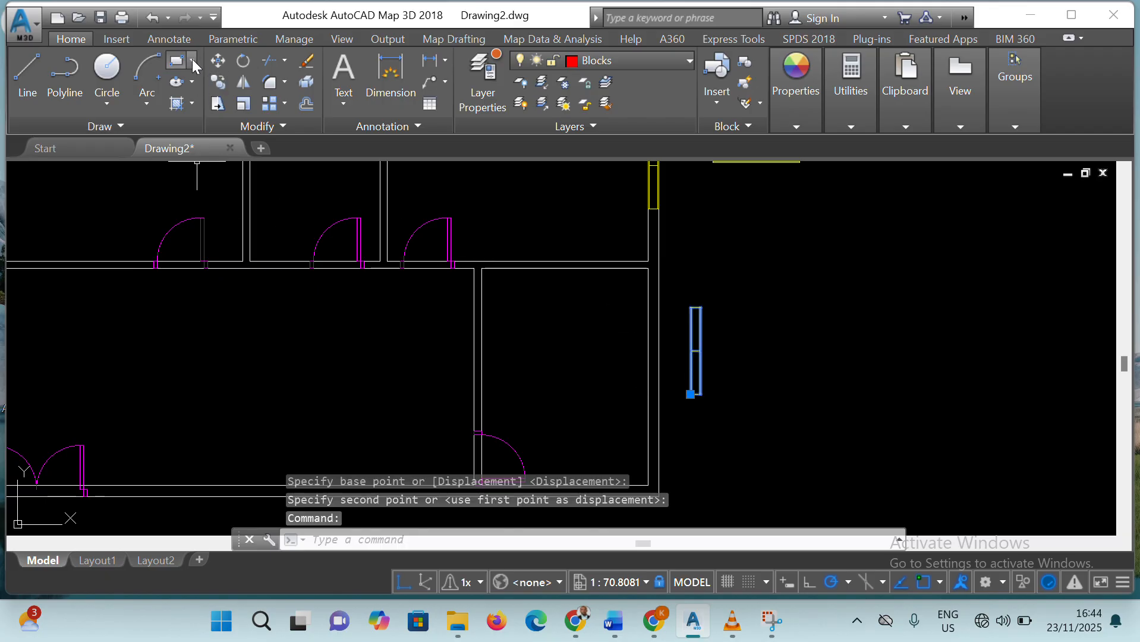
pyautogui.click(218, 60)
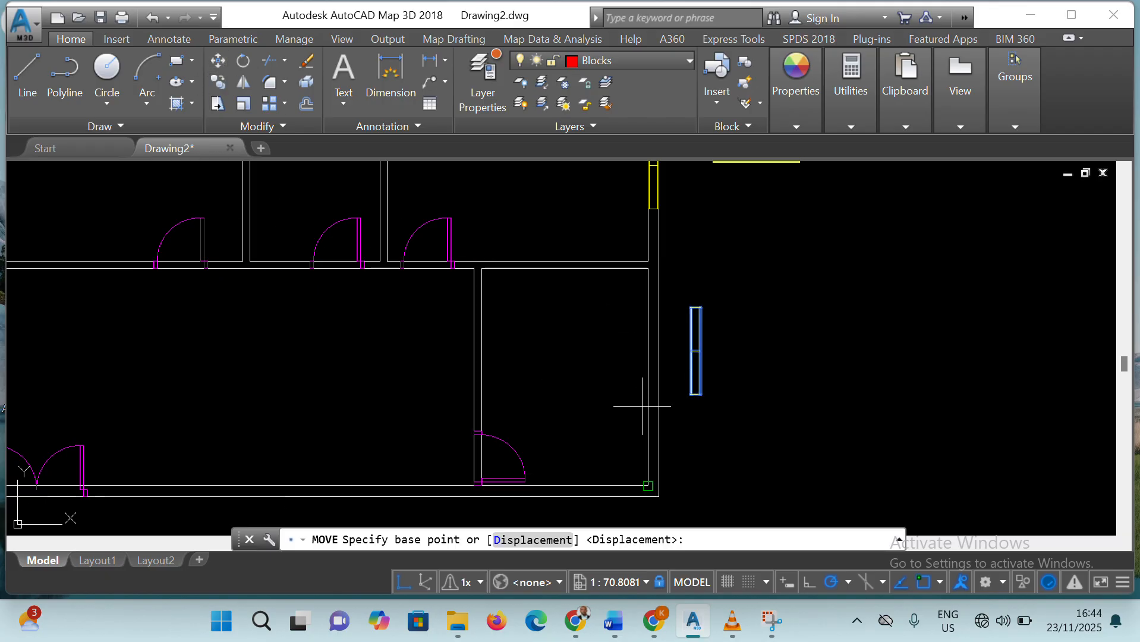
pyautogui.click(689, 395)
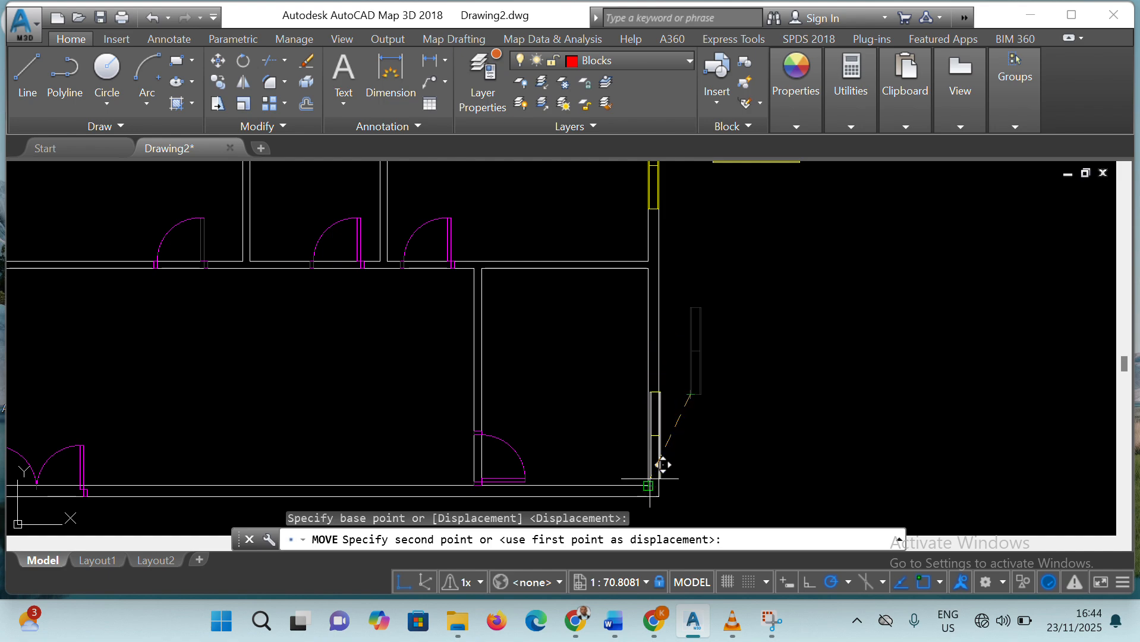
pyautogui.click(654, 425)
pyautogui.scroll(4, 501, 403)
pyautogui.scroll(-6, 501, 404)
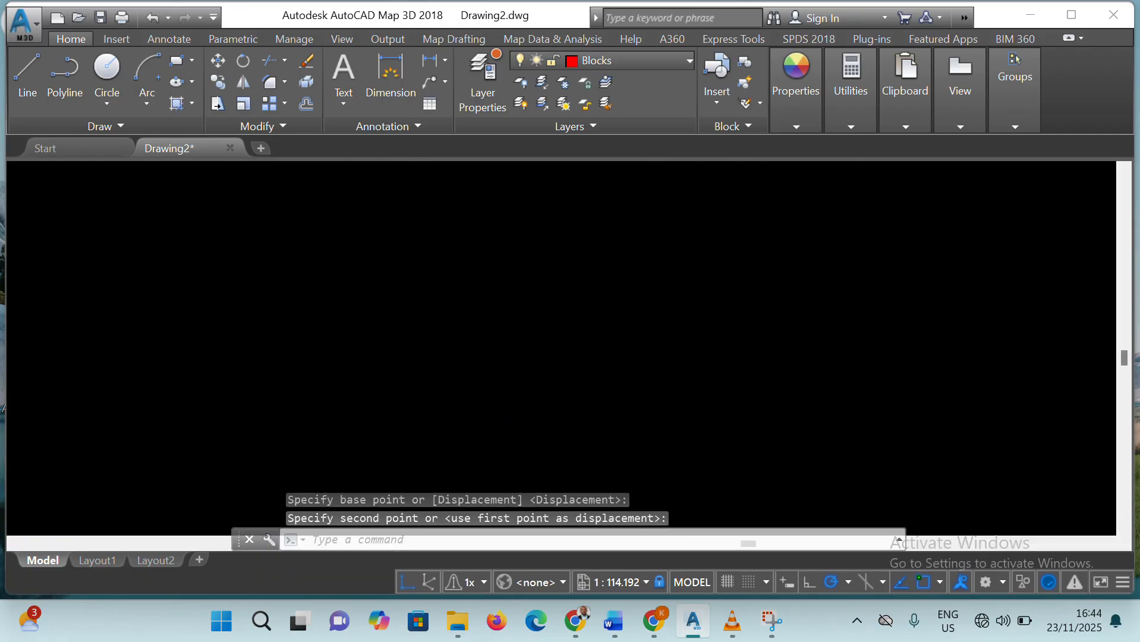
# Move the farther vertical window outside the left wall by its lower-right corner onto the wall's inner line, about 5'-1 1/2" above the large room's bottom corner
pyautogui.scroll(-2, 288, 397)
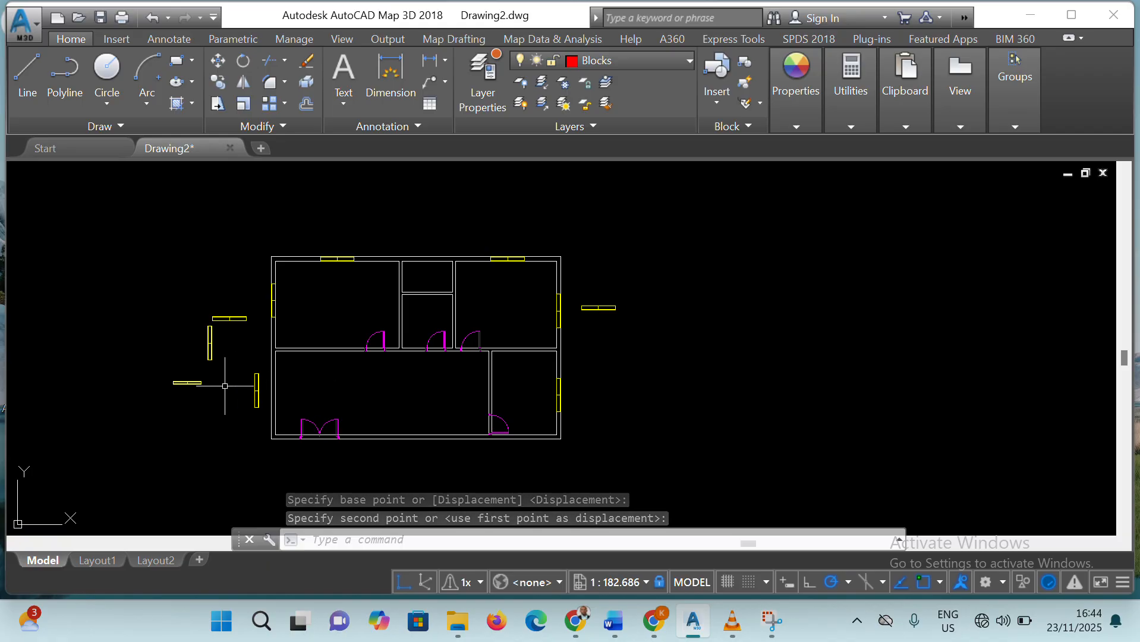
pyautogui.click(211, 347)
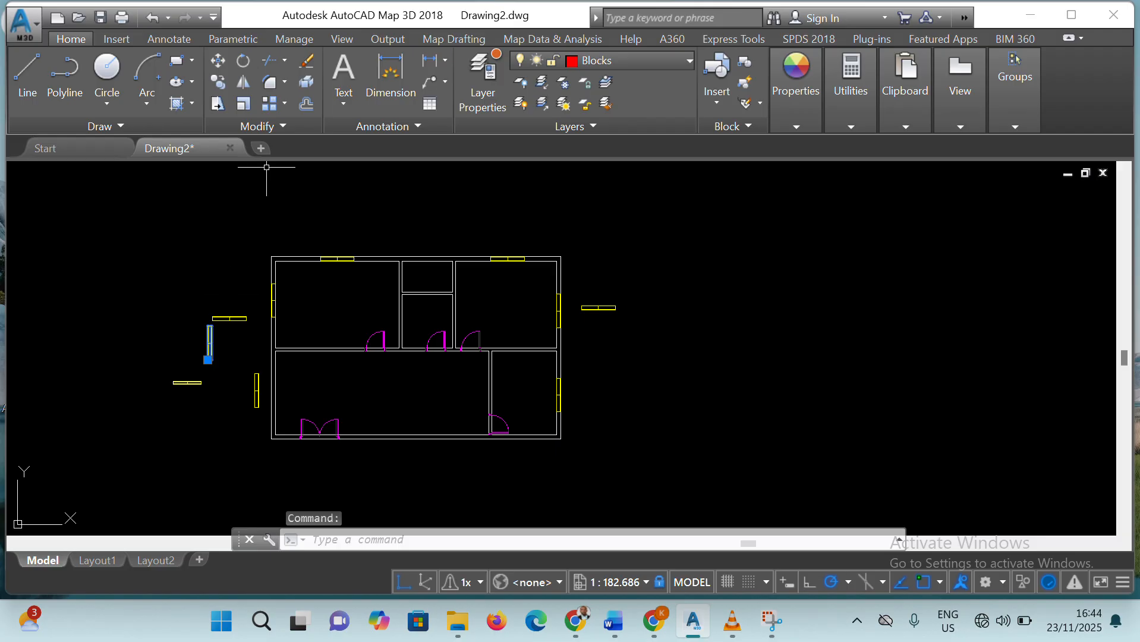
pyautogui.click(218, 62)
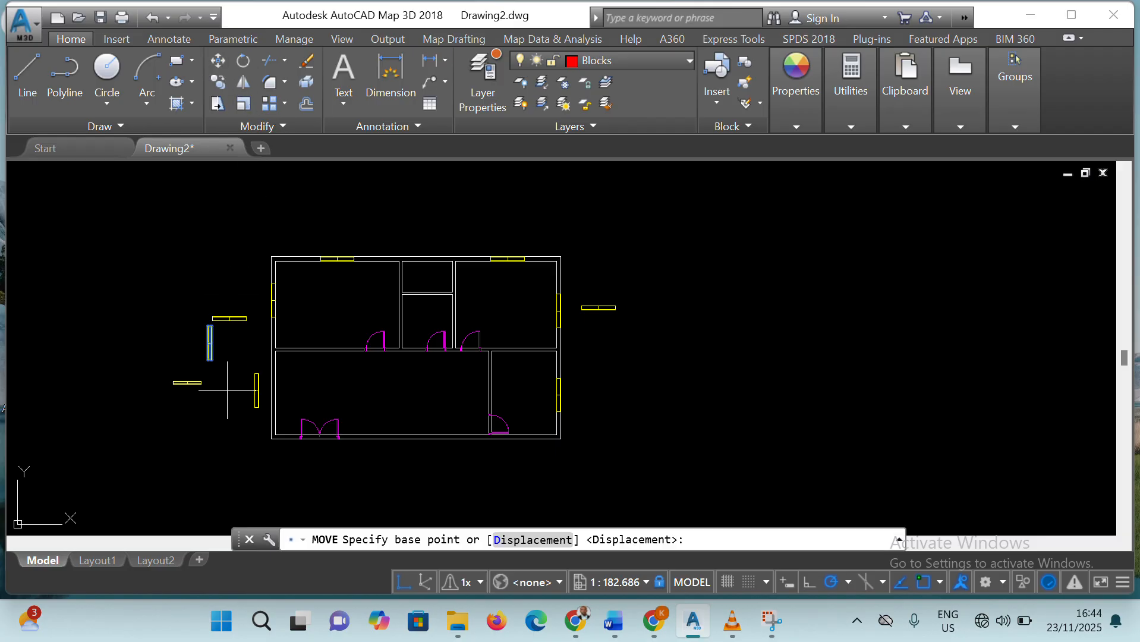
pyautogui.click(211, 359)
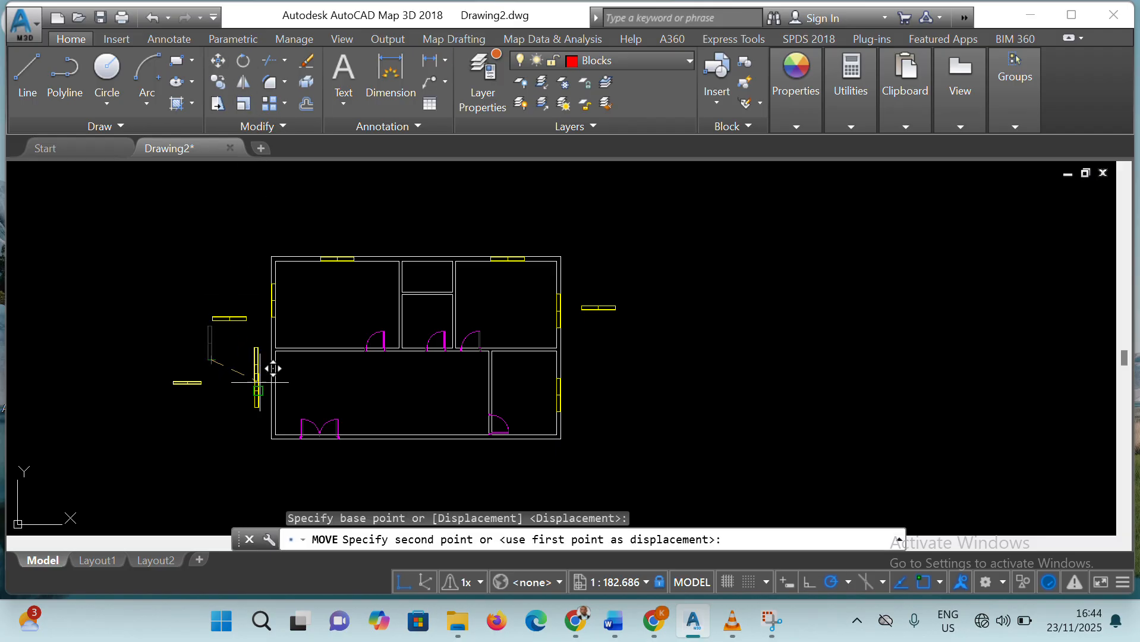
pyautogui.click(279, 406)
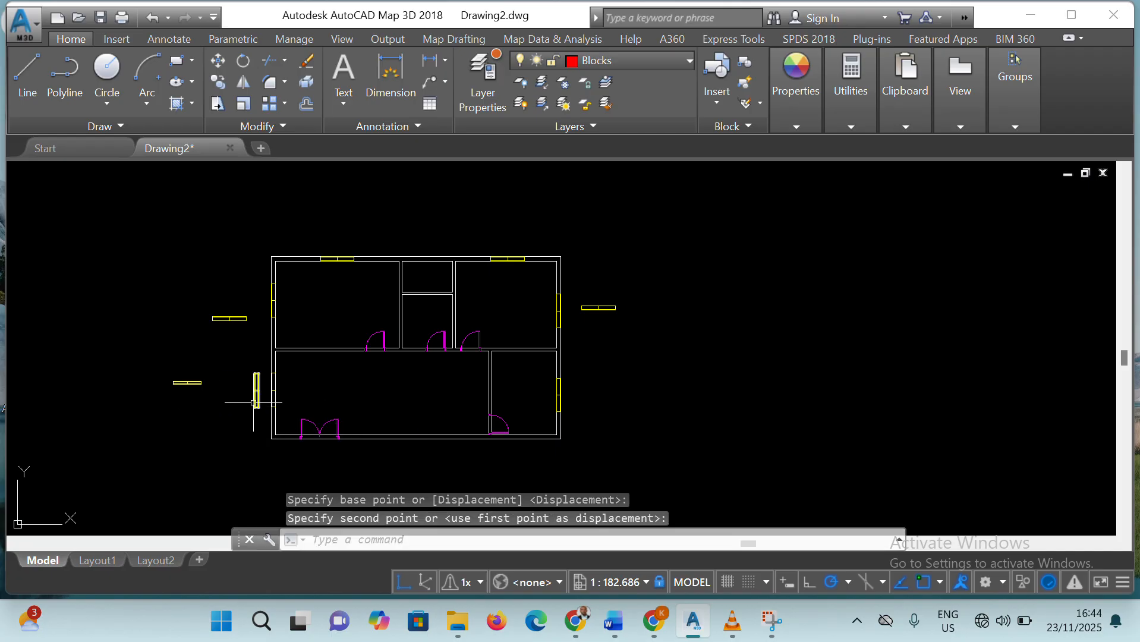
# Try moving the remaining vertical window outside the left wall horizontally by its lower-right corner into the partition beside the lower-right room
pyautogui.click(255, 402)
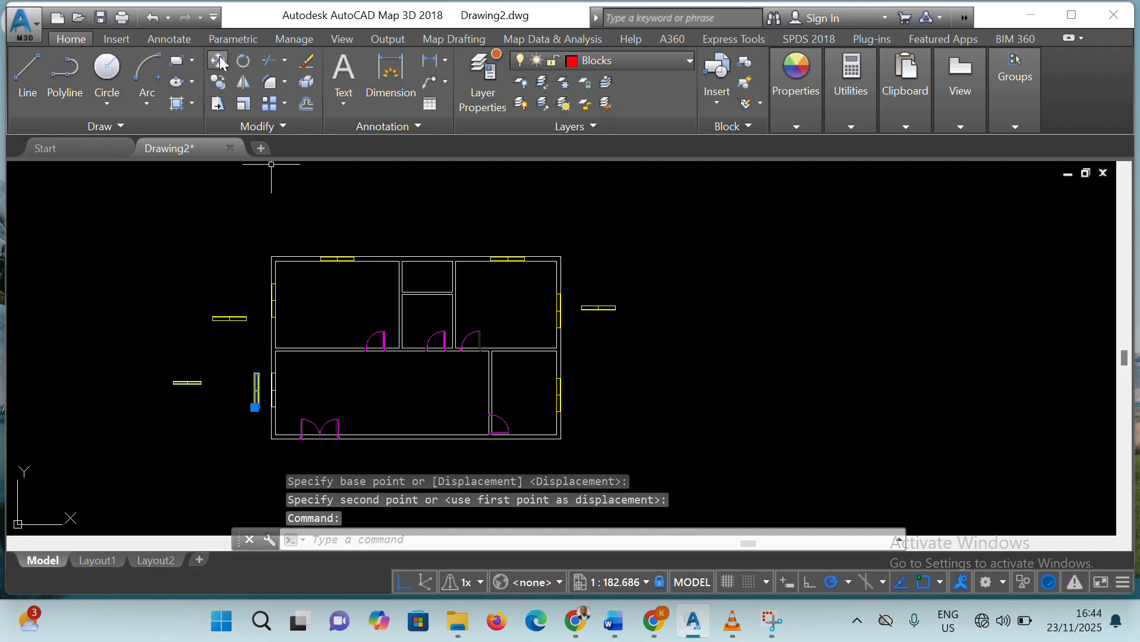
pyautogui.click(258, 408)
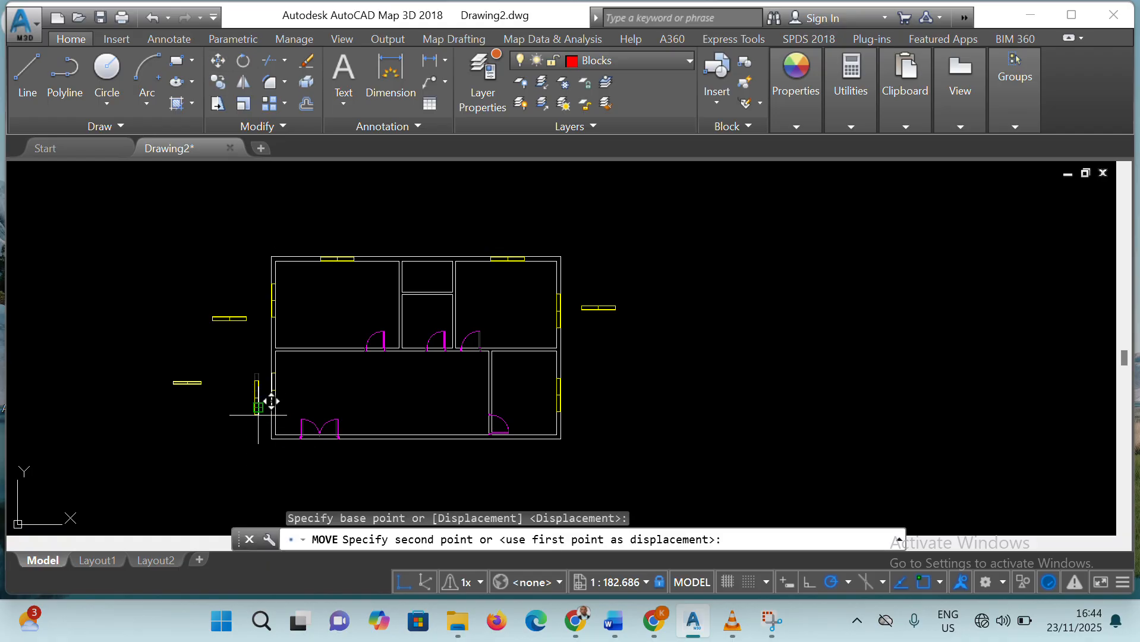
pyautogui.click(504, 393)
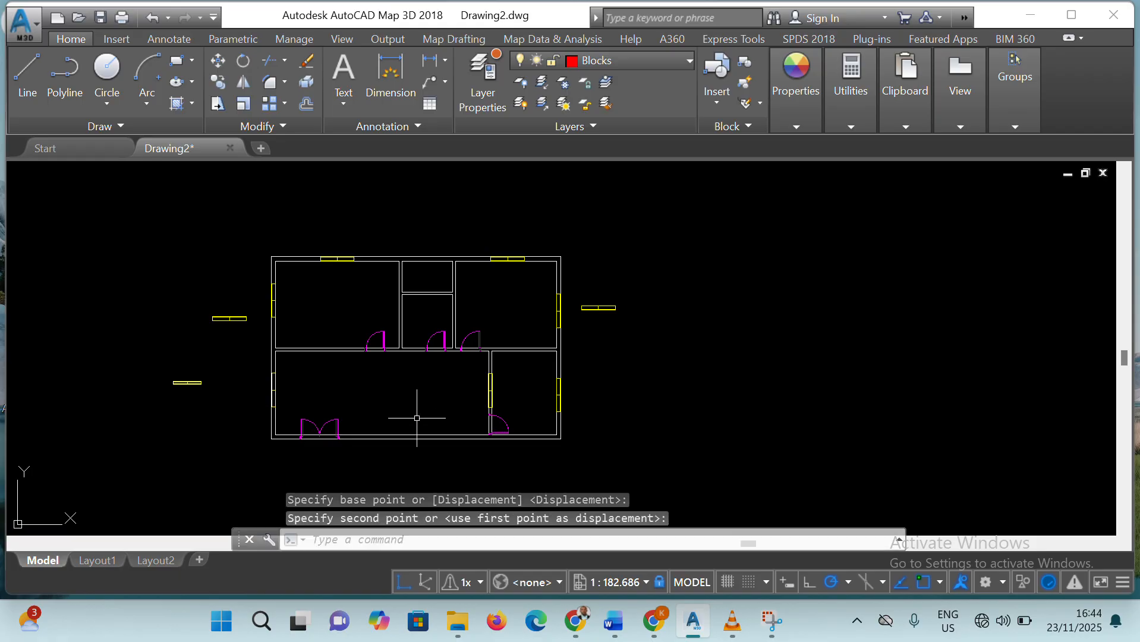
# Delete the window from the partition wall between the large lower room and the lower-right room
pyautogui.scroll(6, 519, 404)
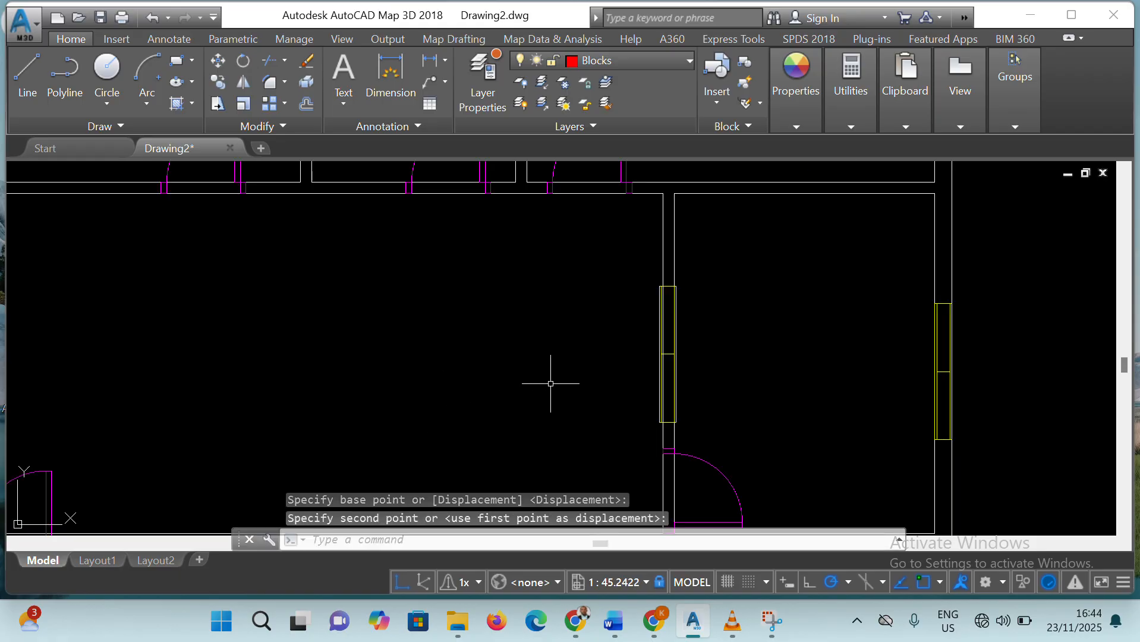
pyautogui.click(670, 394)
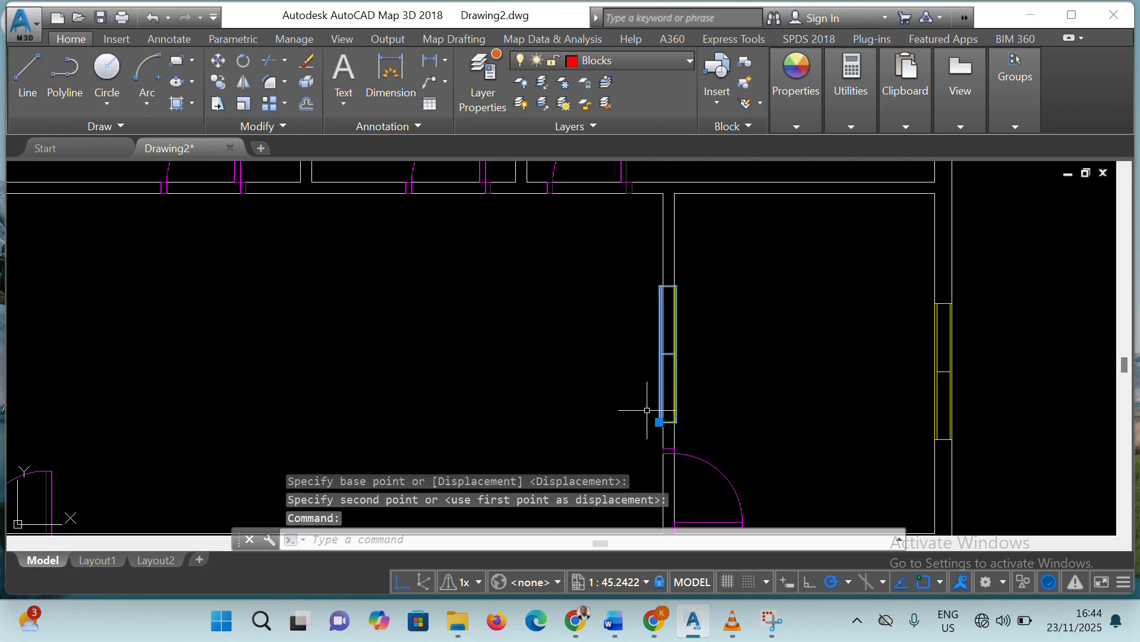
pyautogui.press('Delete')
pyautogui.scroll(-3, 649, 395)
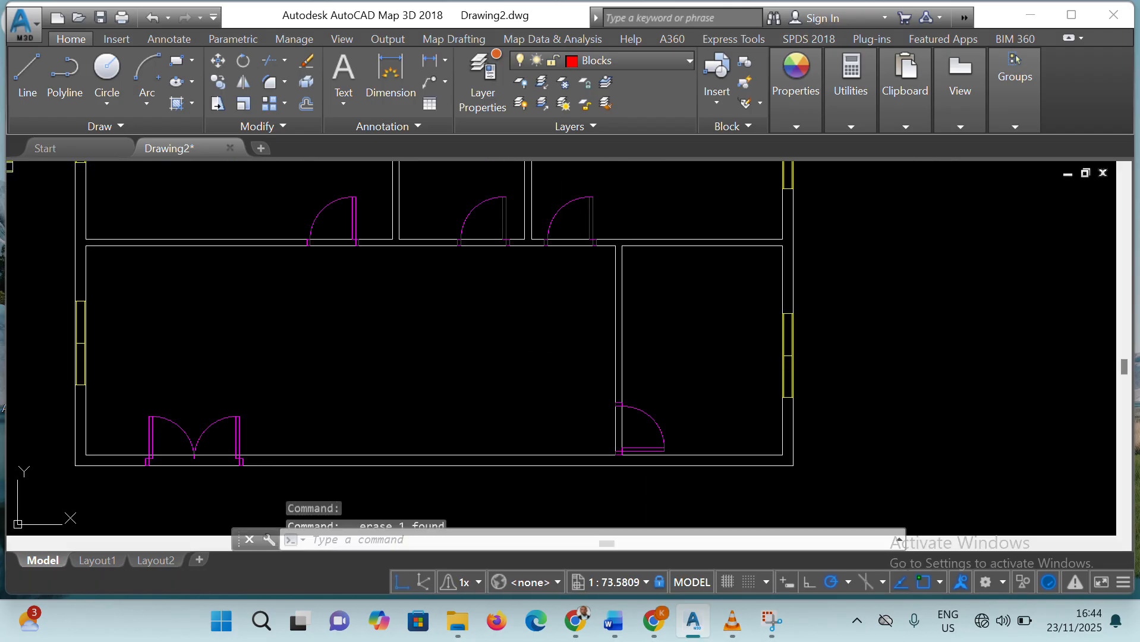
pyautogui.scroll(-8, 531, 345)
pyautogui.scroll(2, 352, 329)
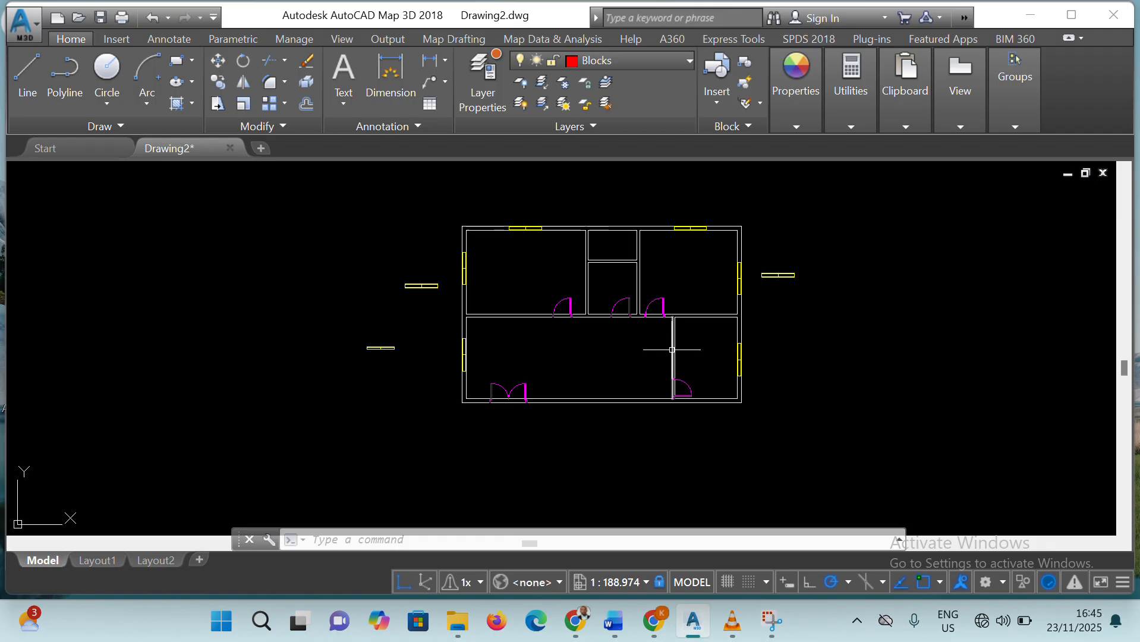
# Rotate the horizontal window outside the right wall by 270° about its right end so that it stands vertically
pyautogui.click(472, 29)
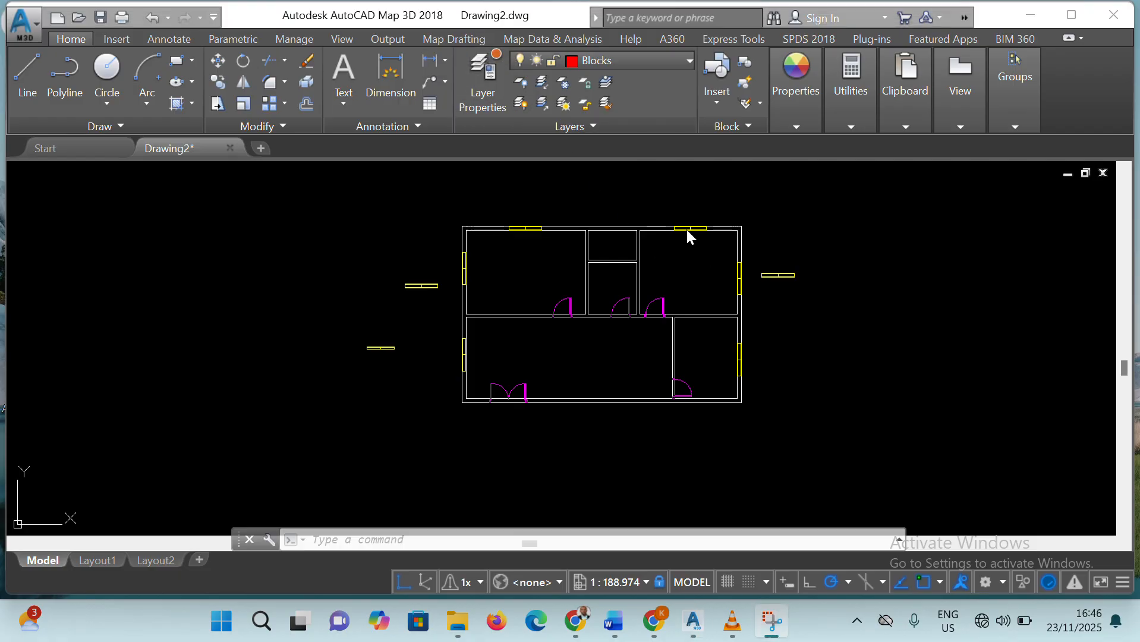
pyautogui.click(780, 273)
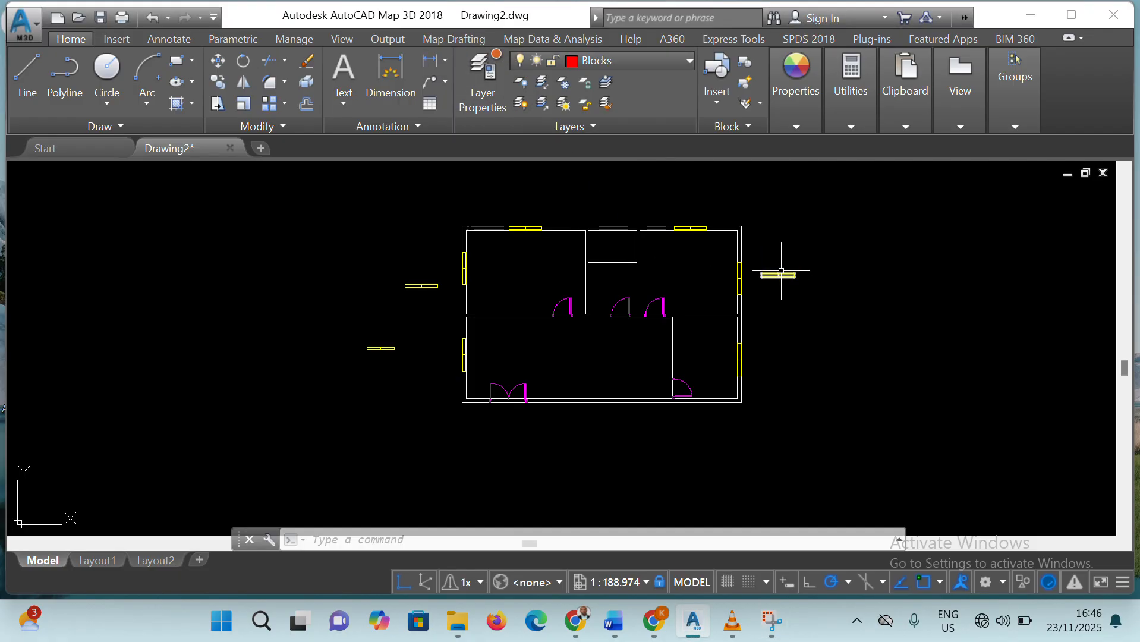
pyautogui.click(787, 276)
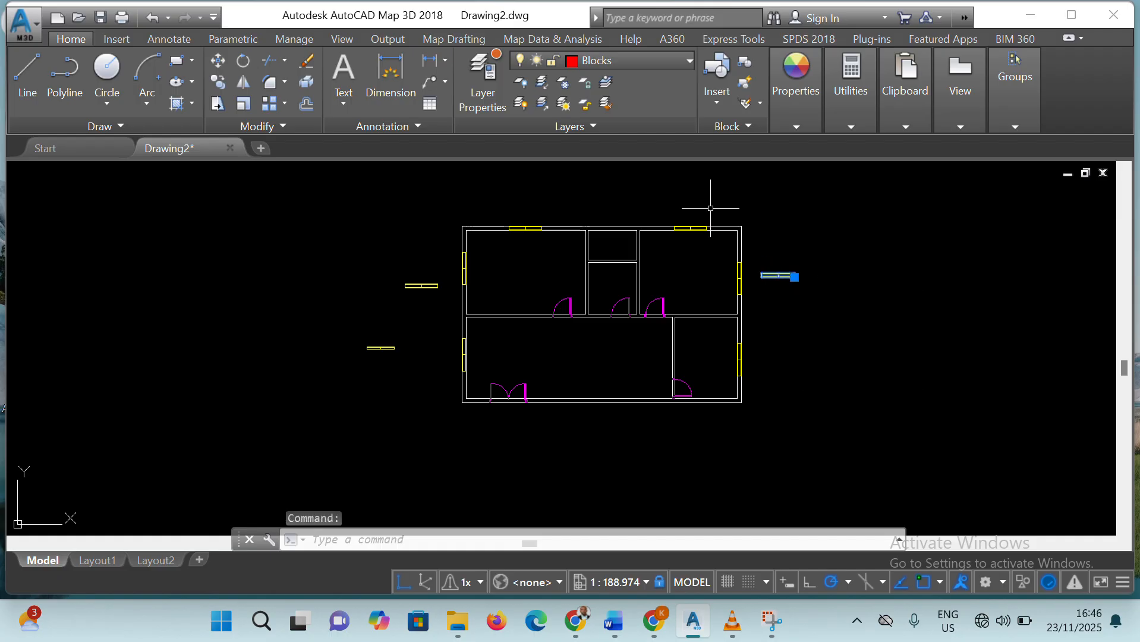
pyautogui.click(243, 62)
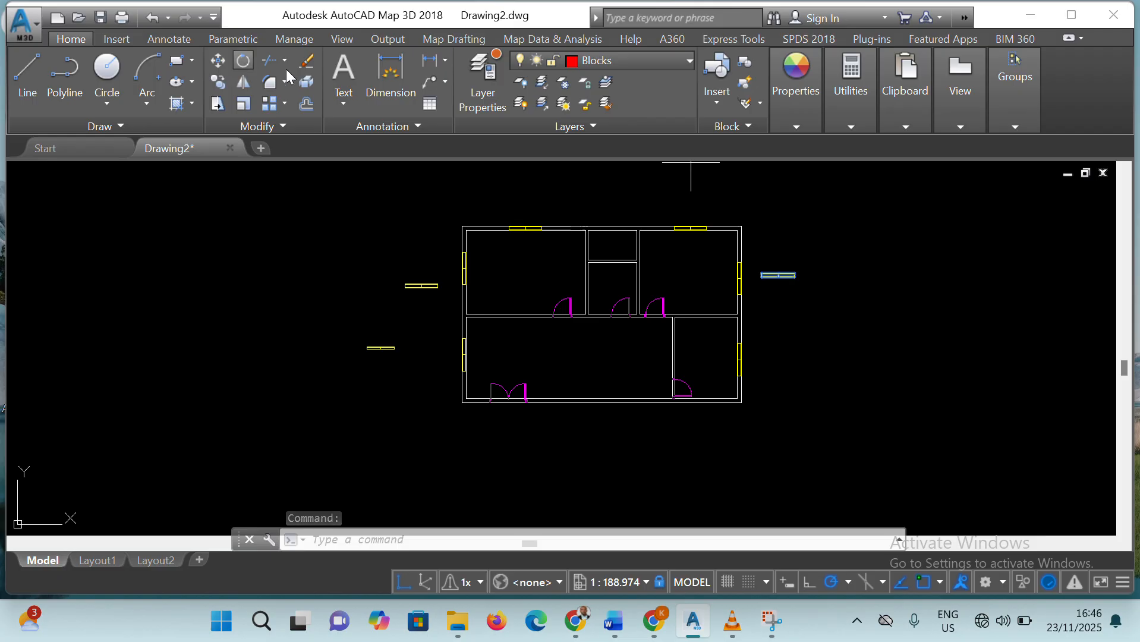
pyautogui.click(796, 275)
pyautogui.click(800, 287)
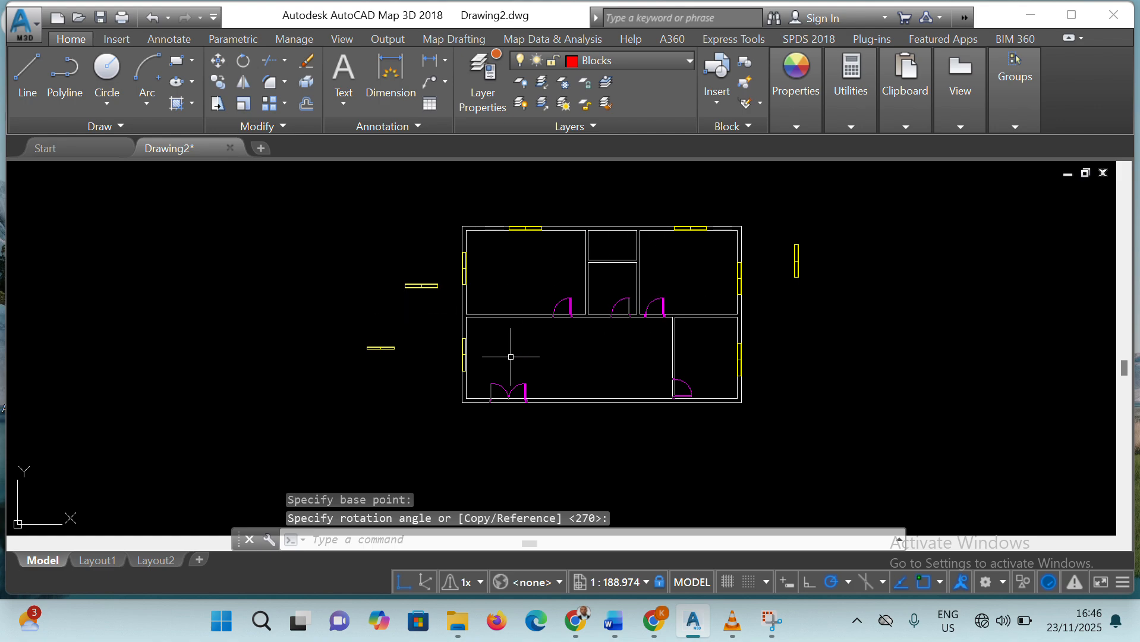
# Examine how the window in the large lower room's left wall fits between the inner and outer wall lines
pyautogui.scroll(8, 511, 356)
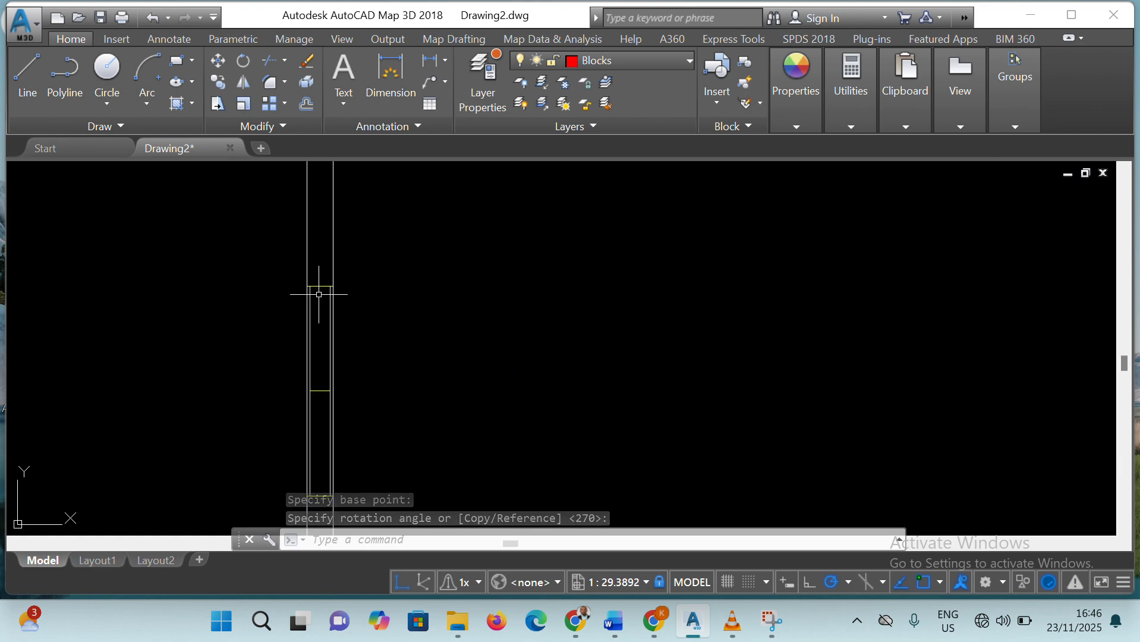
pyautogui.scroll(2, 427, 267)
pyautogui.scroll(-6, 426, 305)
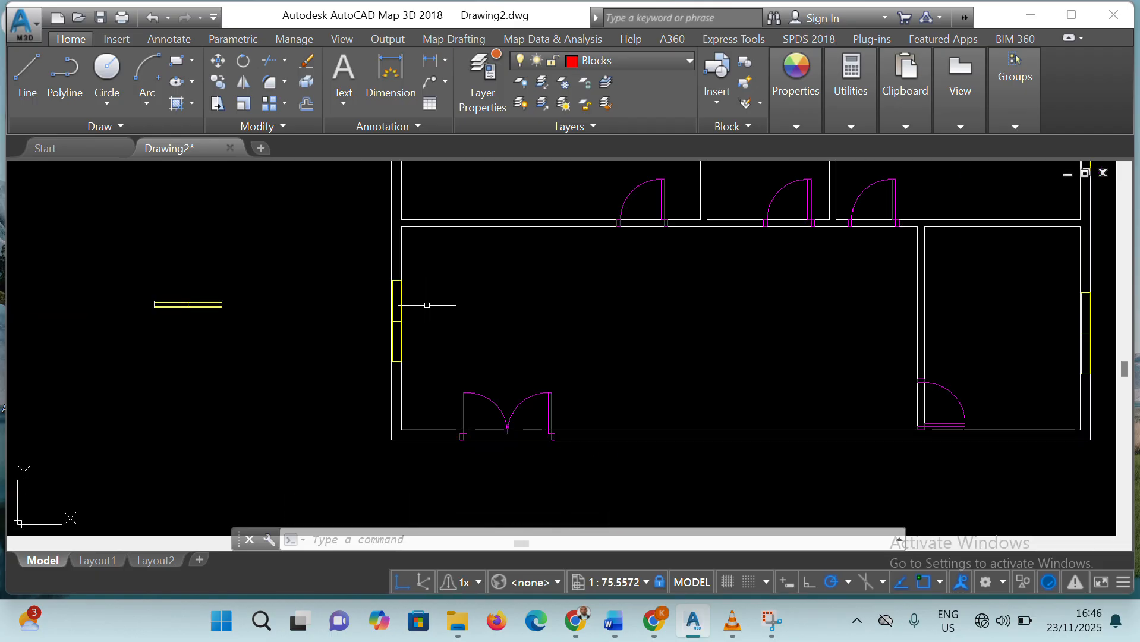
pyautogui.scroll(4, 397, 309)
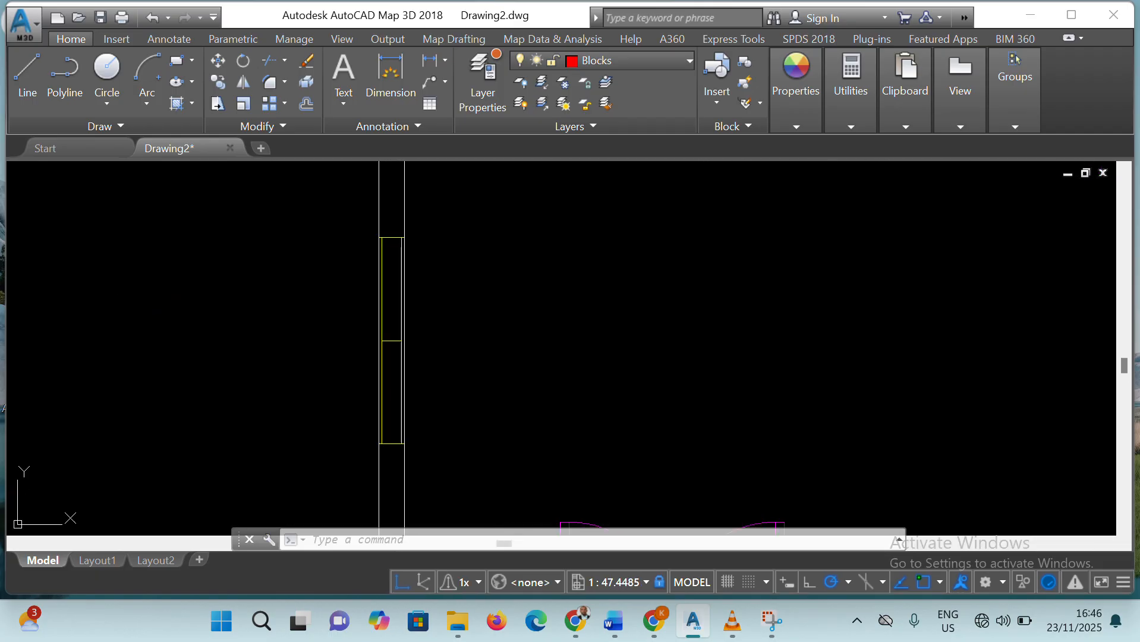
pyautogui.click(395, 239)
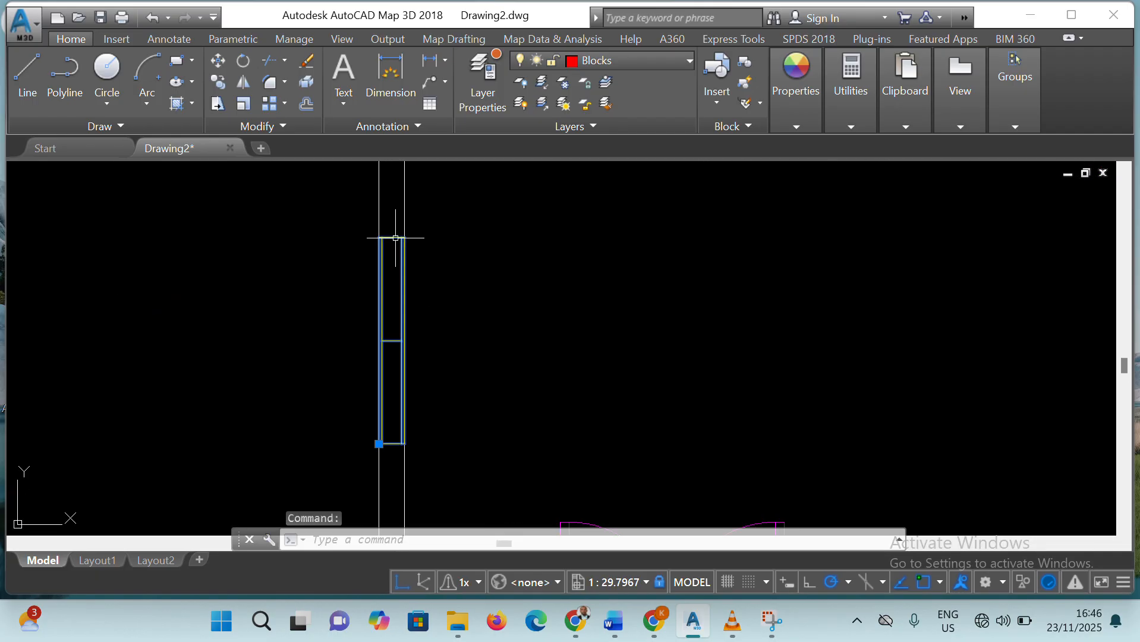
pyautogui.click(497, 269)
pyautogui.scroll(12, 656, 271)
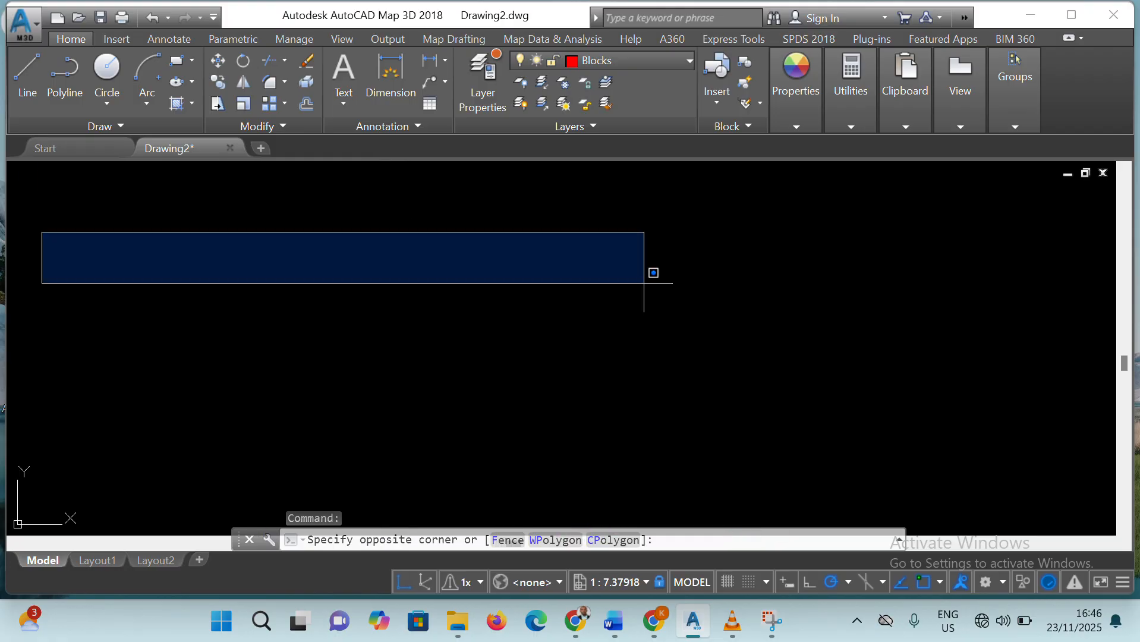
pyautogui.click(643, 283)
pyautogui.scroll(-20, 644, 283)
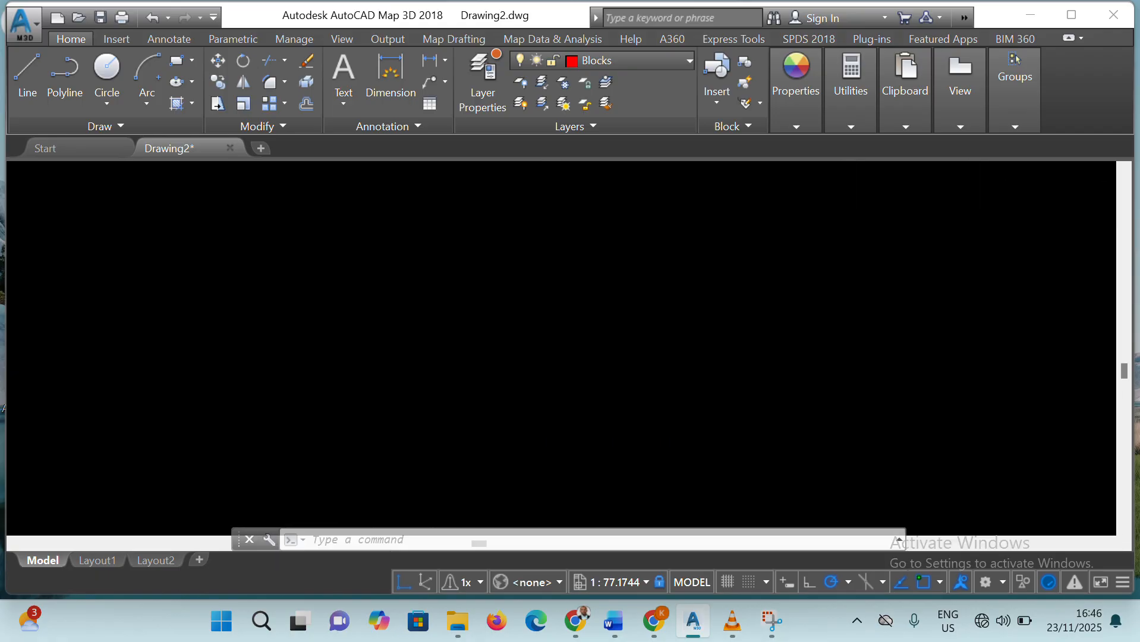
pyautogui.press('Escape')
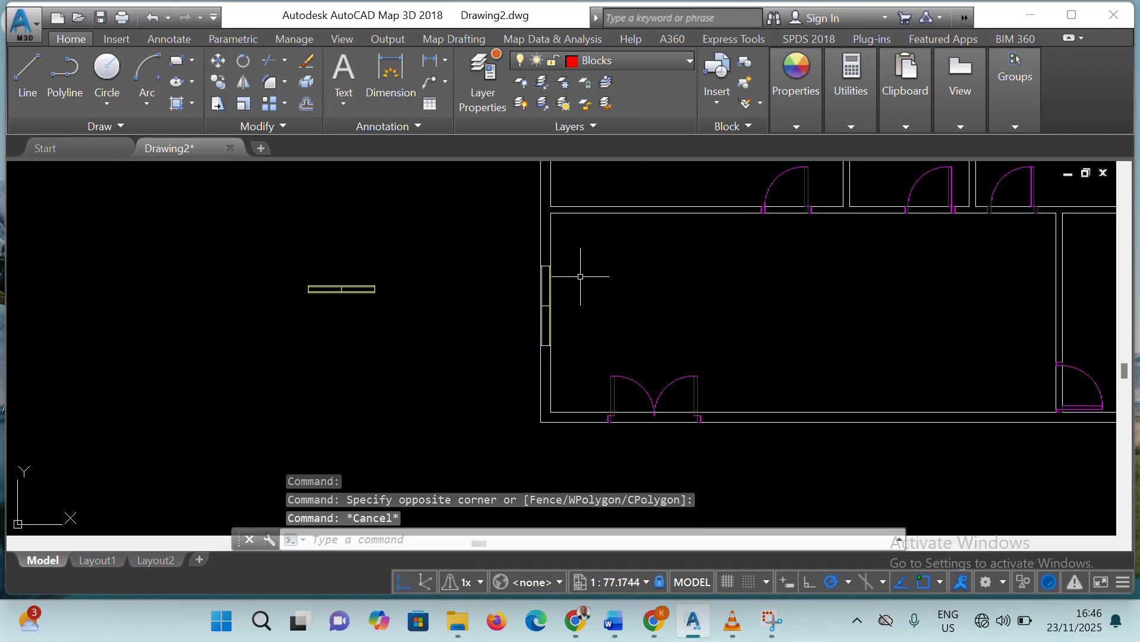
pyautogui.scroll(10, 582, 272)
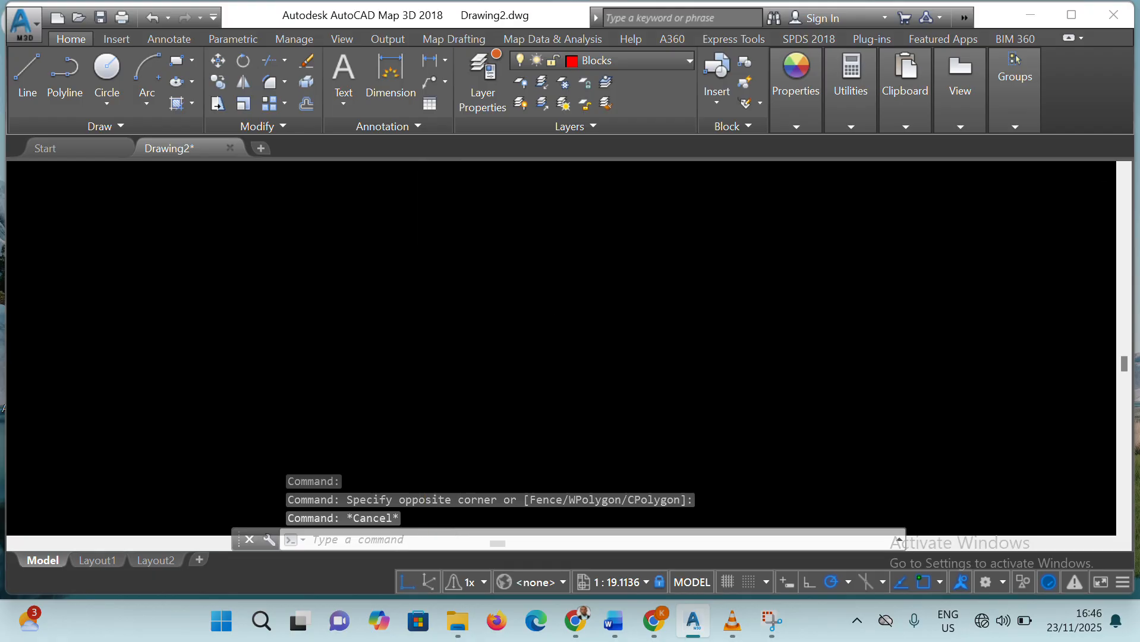
# Move the vertical window out of the large lower room's left wall by its upper-right corner to the empty area outside the plan
pyautogui.click(432, 238)
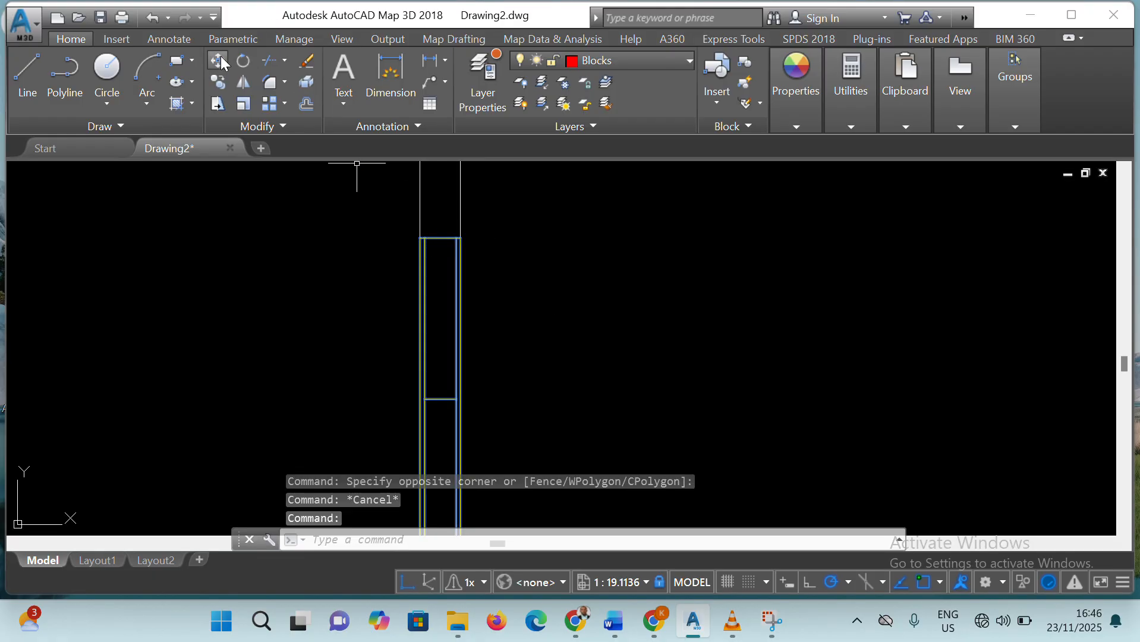
pyautogui.write('m')
pyautogui.press('Return')
pyautogui.click(460, 238)
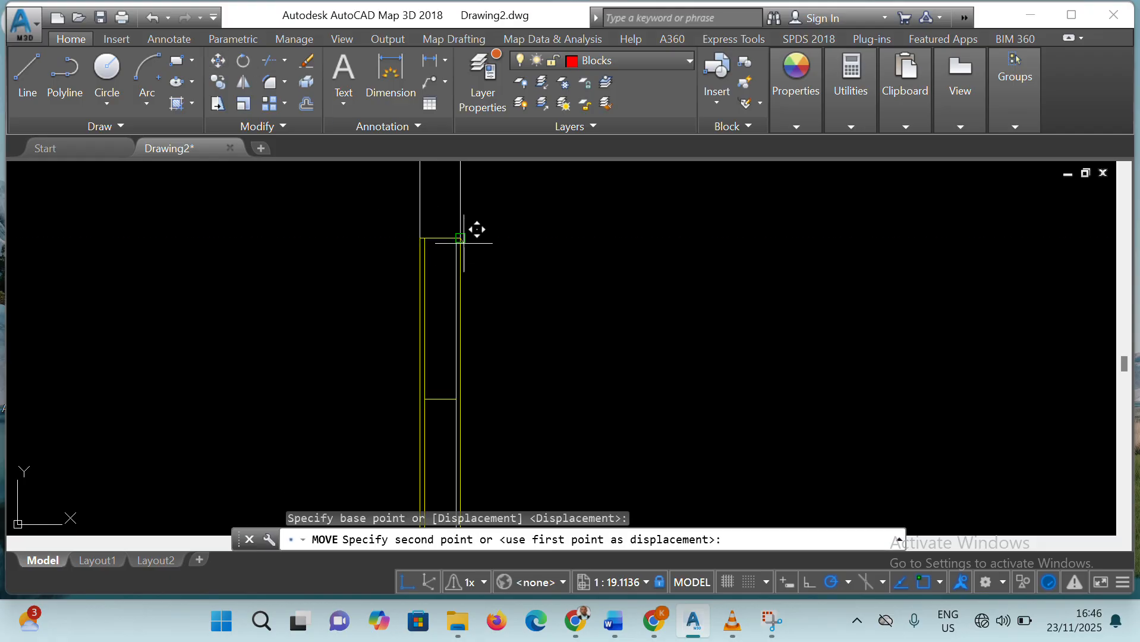
pyautogui.click(245, 196)
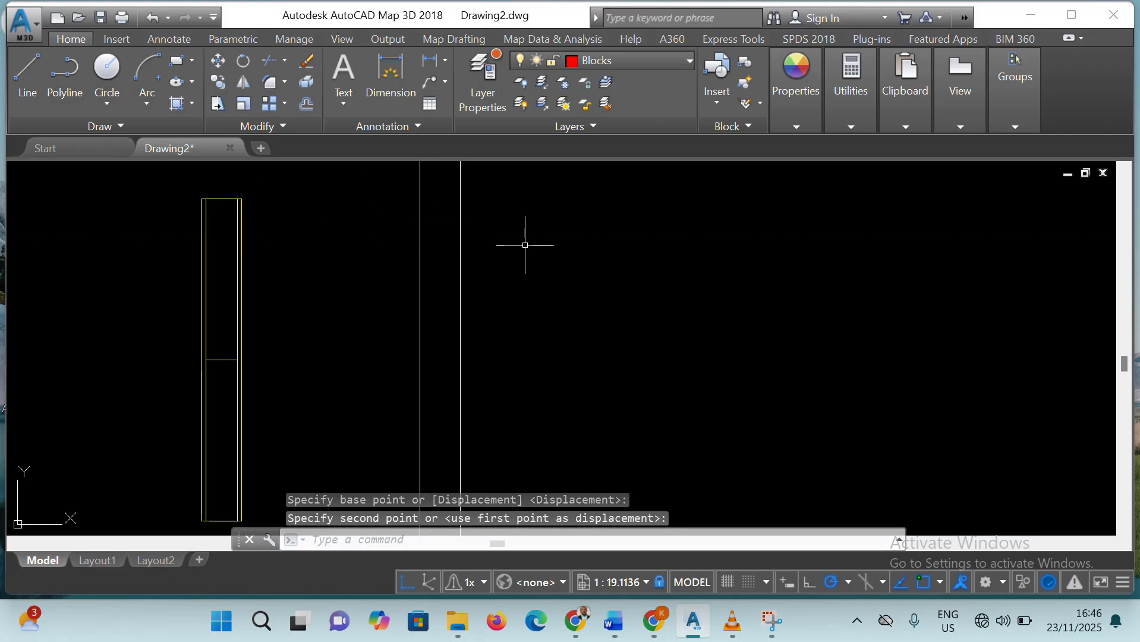
# Examine the doors and windows placed across the floor plan and the leftover window copies around it
pyautogui.scroll(4, 778, 346)
pyautogui.scroll(-12, 780, 318)
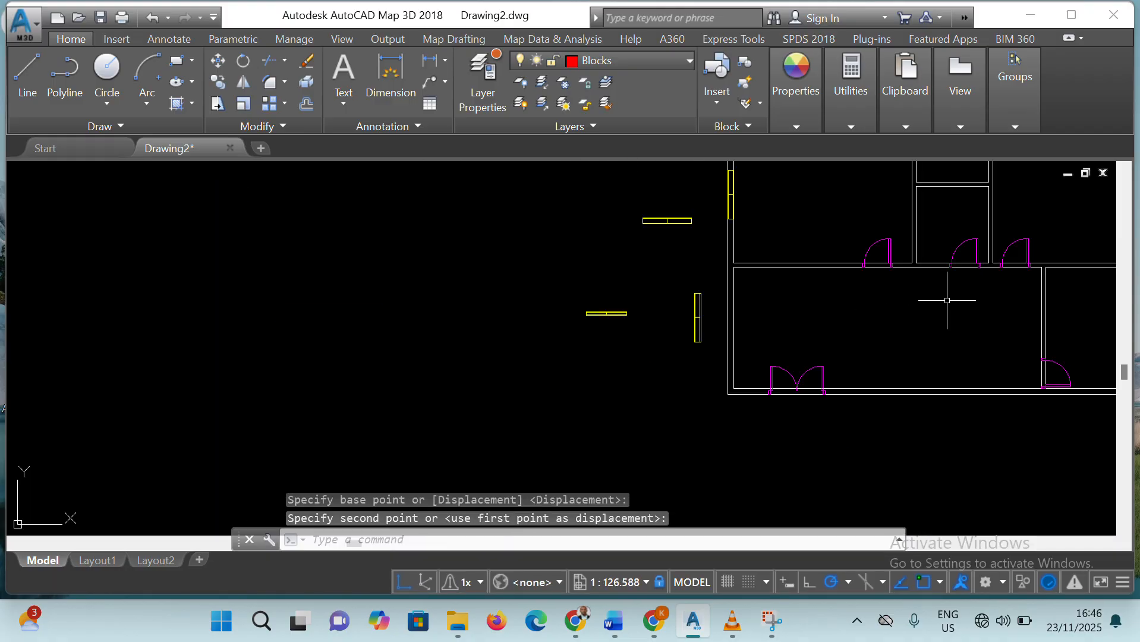
pyautogui.scroll(4, 1055, 288)
pyautogui.scroll(-7, 1055, 288)
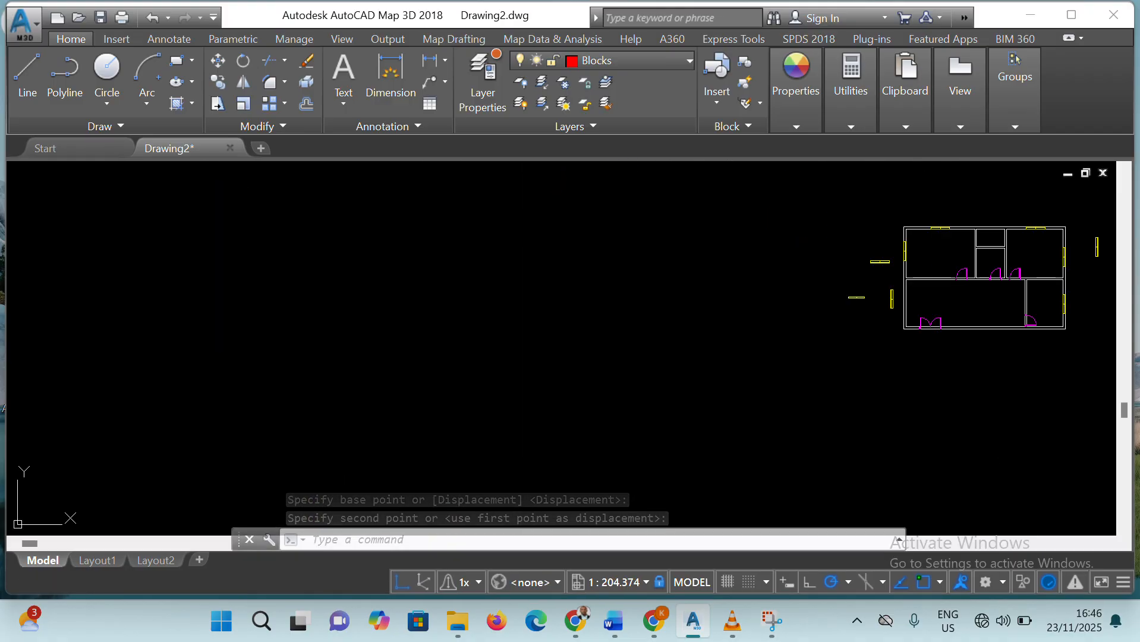
pyautogui.scroll(6, 1054, 278)
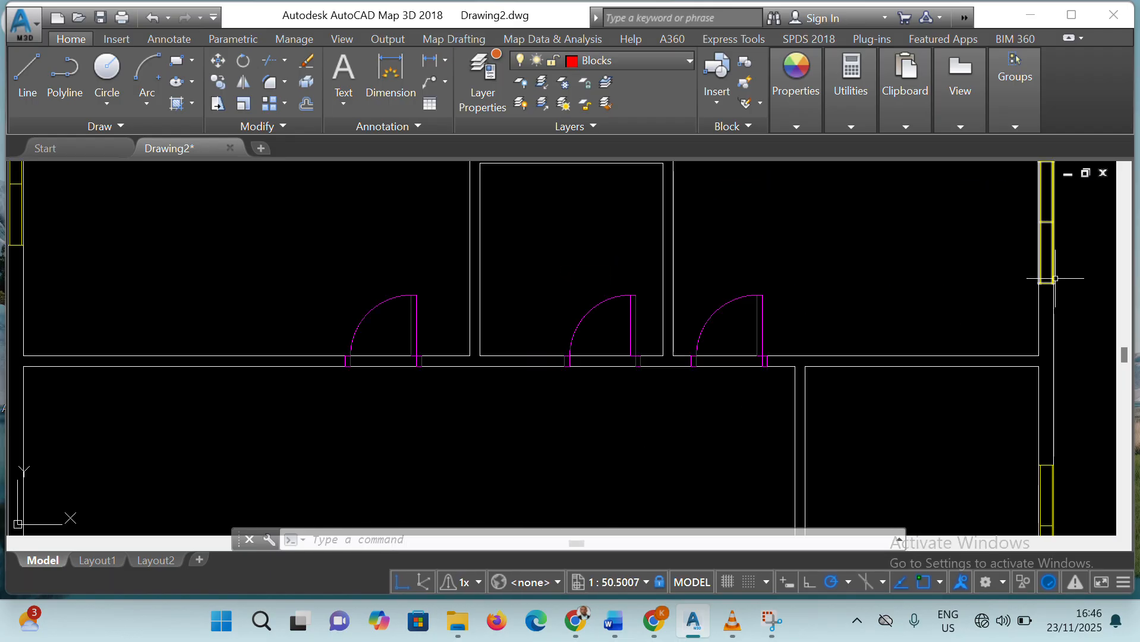
pyautogui.scroll(-4, 1043, 285)
pyautogui.scroll(4, 994, 239)
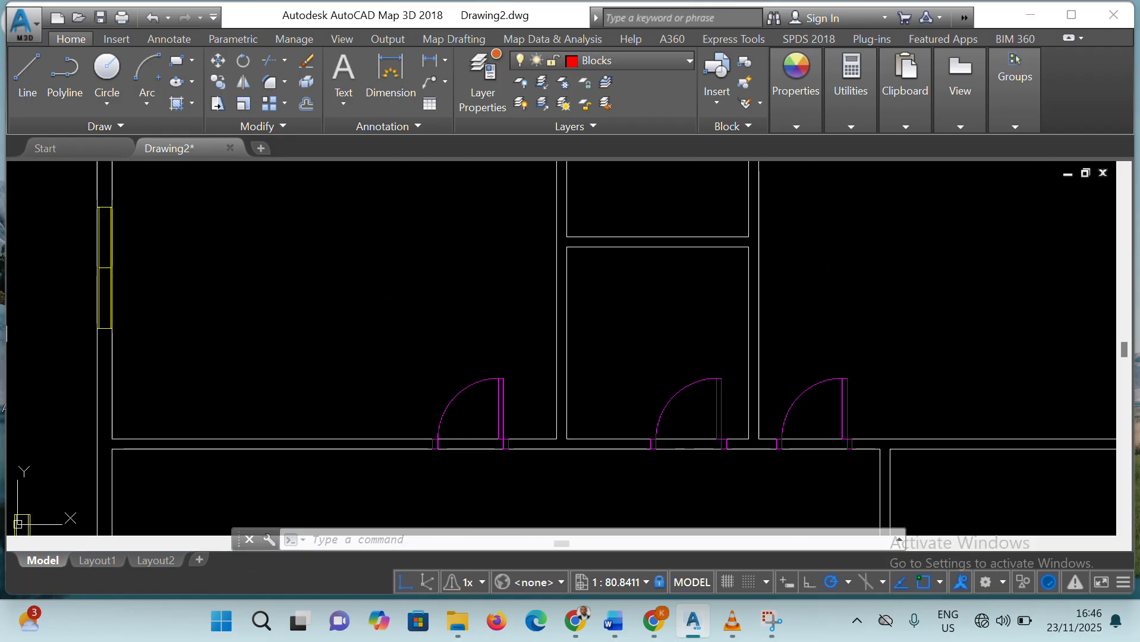
pyautogui.scroll(3, 979, 217)
pyautogui.scroll(-8, 979, 216)
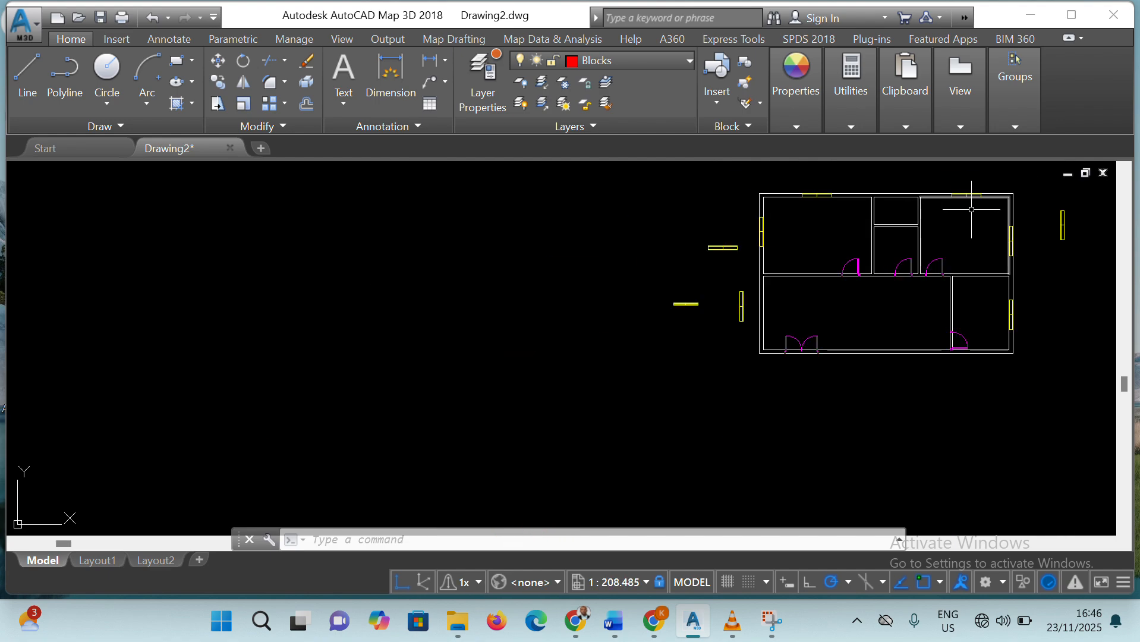
pyautogui.scroll(4, 971, 209)
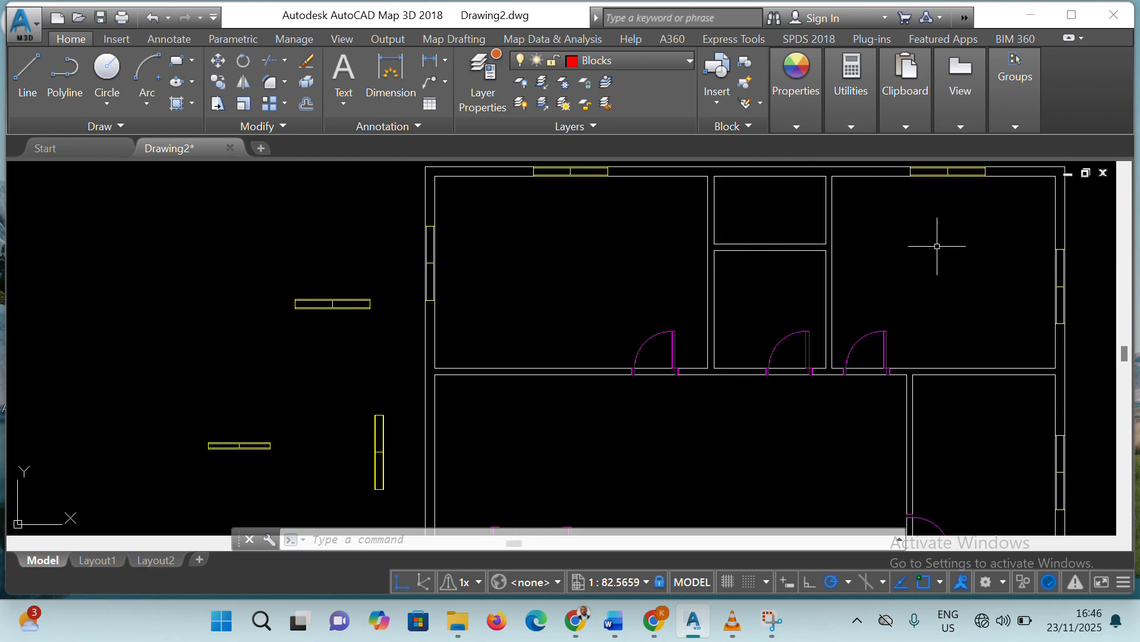
pyautogui.scroll(-4, 982, 299)
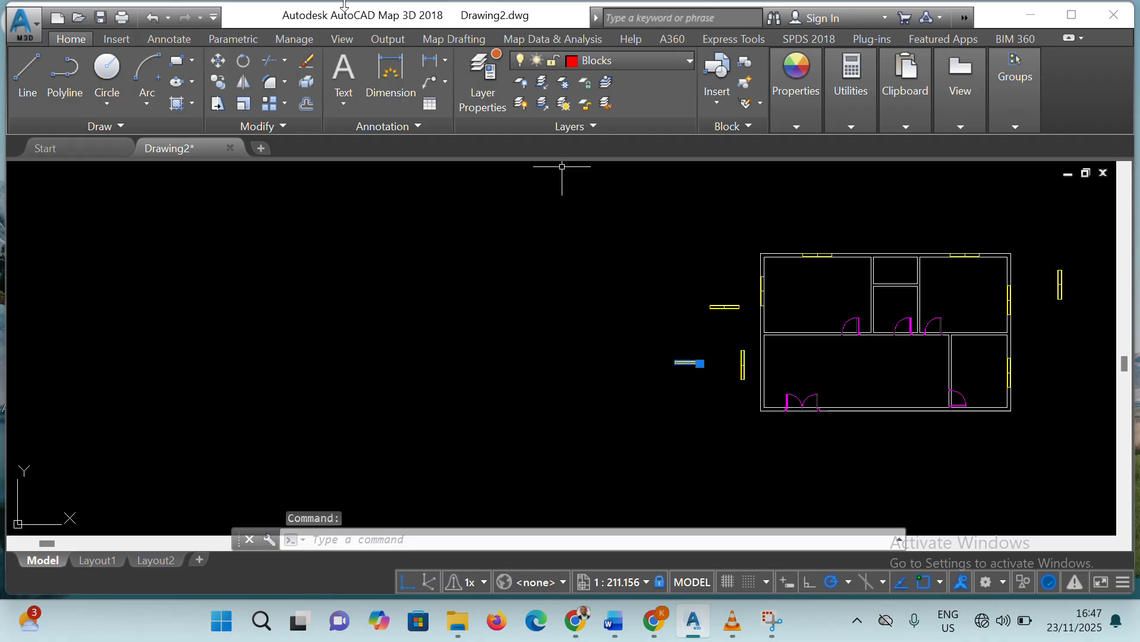
# Move the thinner horizontal window outside the left wall by its lower-right corner to where the horizontal partition meets the left wall's inner face
pyautogui.click(217, 62)
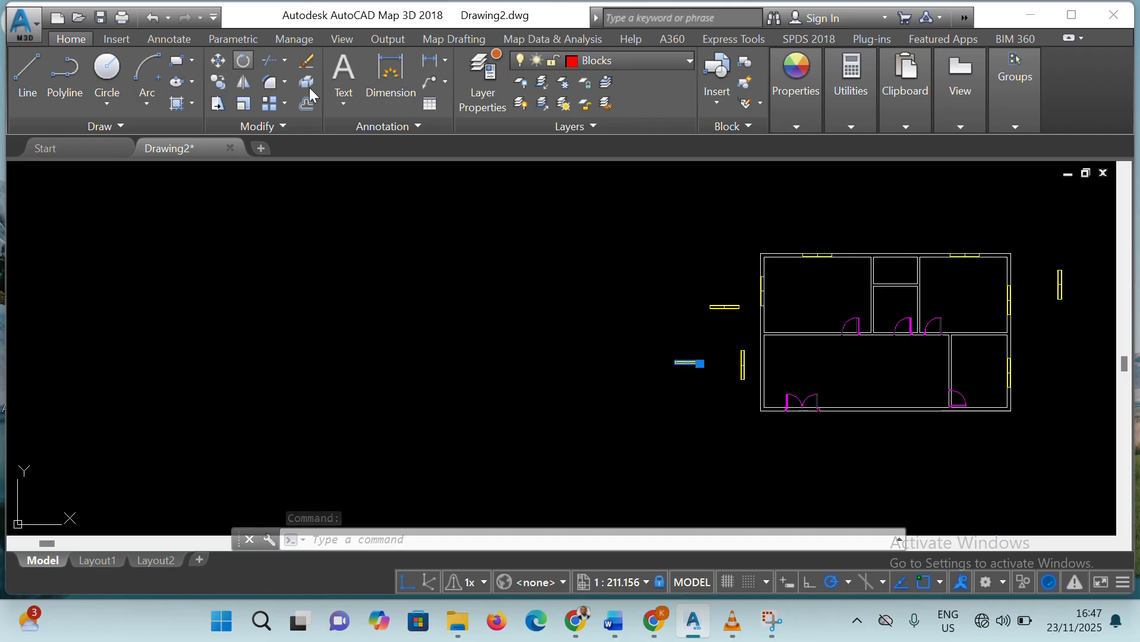
pyautogui.click(699, 363)
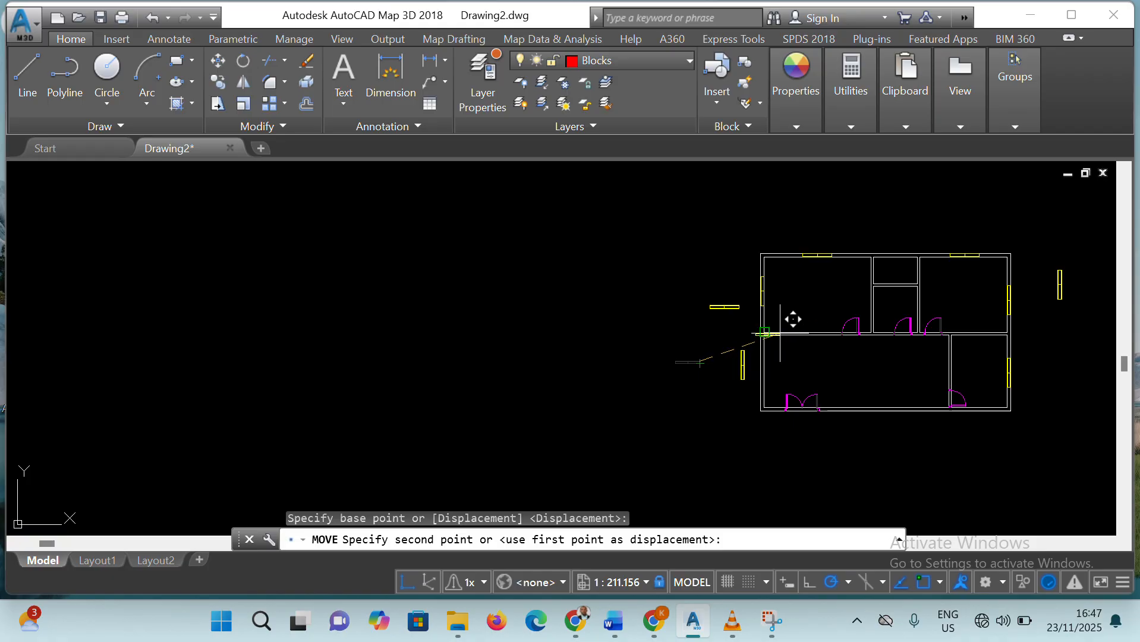
pyautogui.click(765, 333)
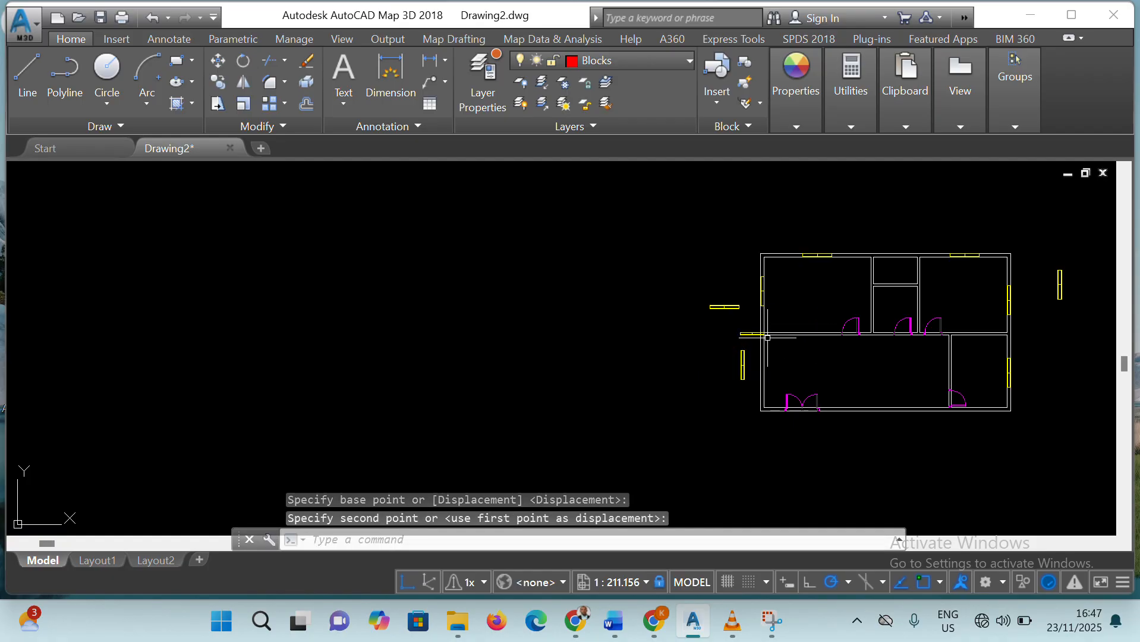
pyautogui.scroll(8, 757, 331)
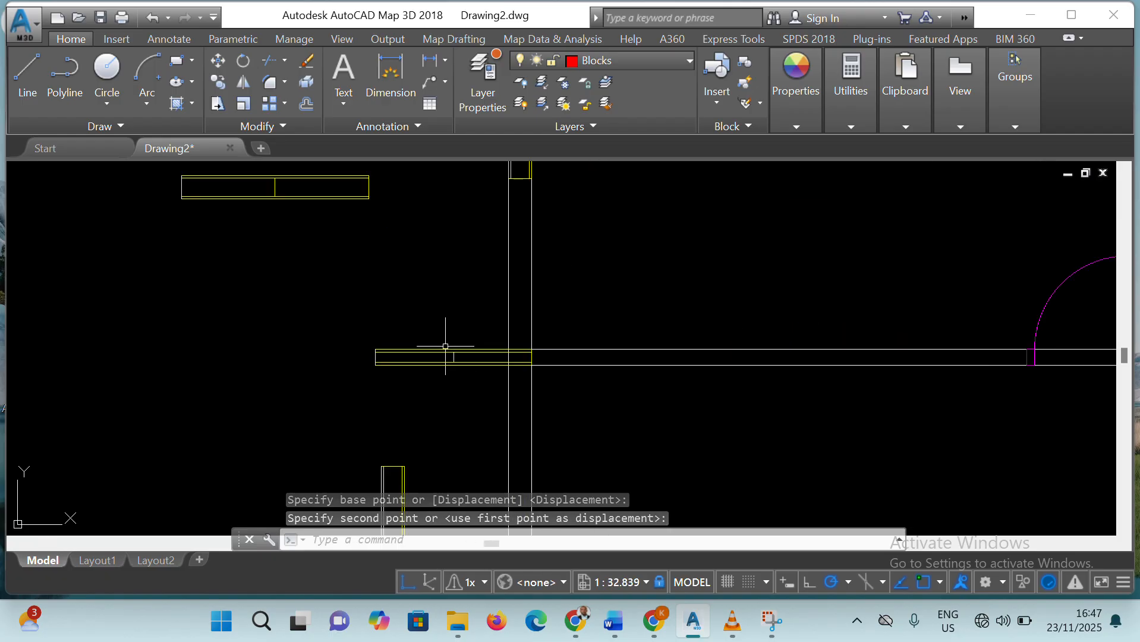
# Move that window about 11'-7" horizontally along the partition between the upper-left room and the large lower room
pyautogui.click(447, 352)
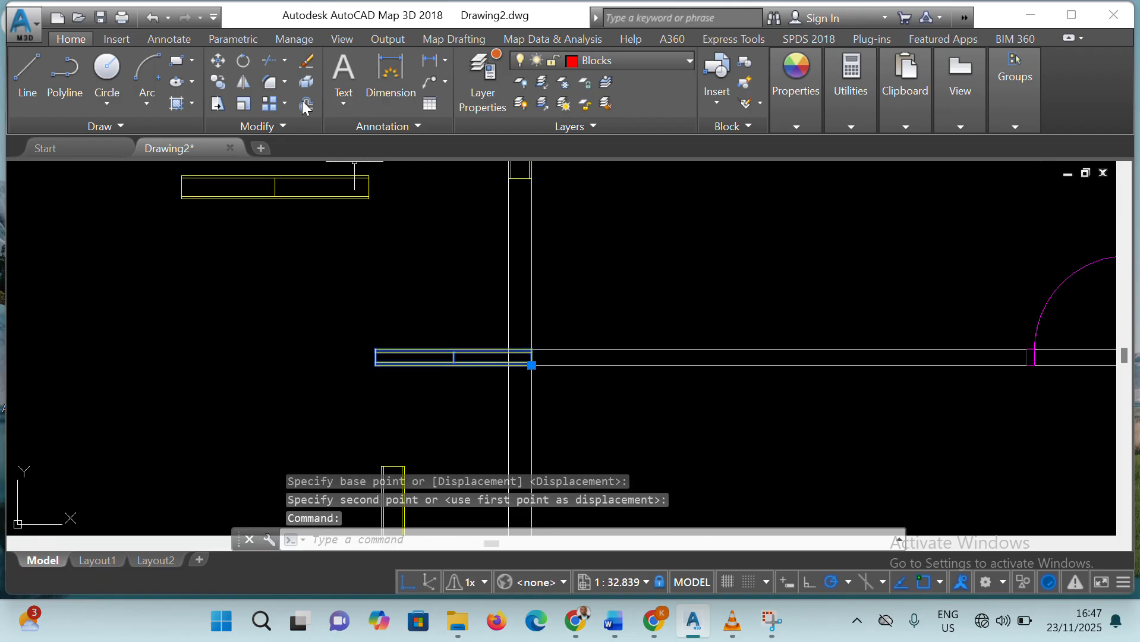
pyautogui.click(218, 60)
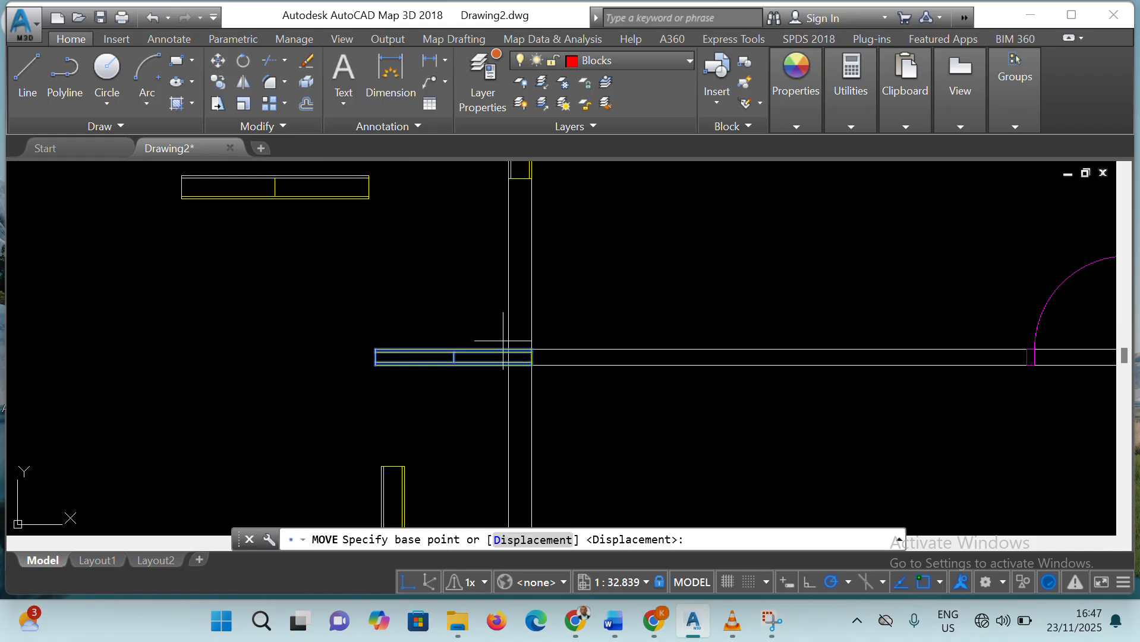
pyautogui.click(534, 370)
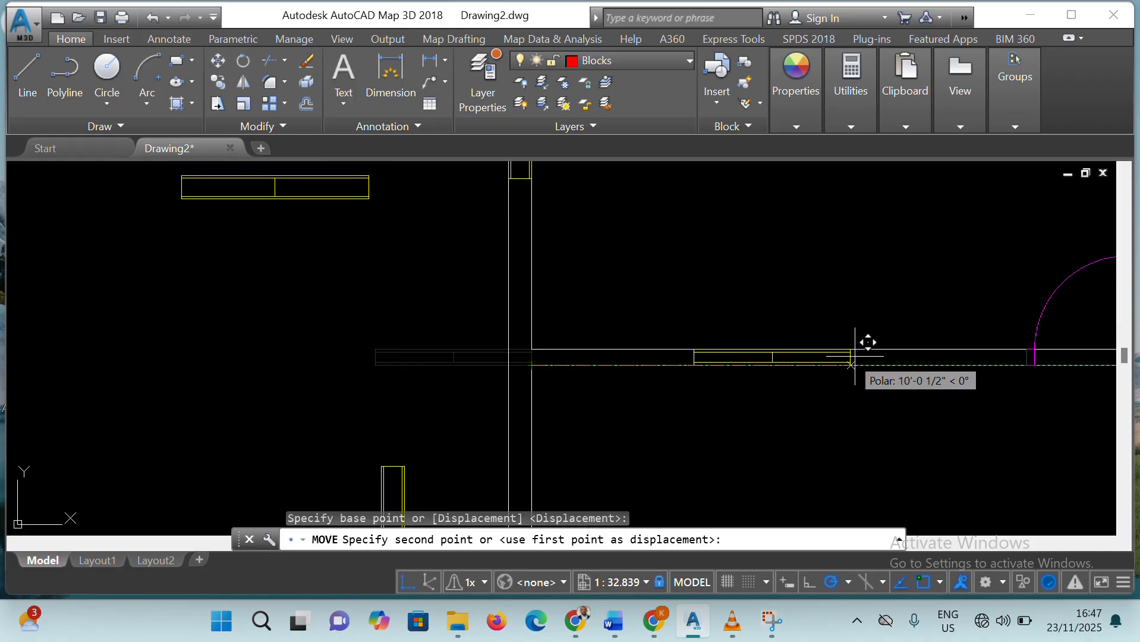
pyautogui.click(893, 364)
# Examine how the window fits the horizontal partition and check the other rooms for walls still lacking windows
pyautogui.scroll(4, 826, 368)
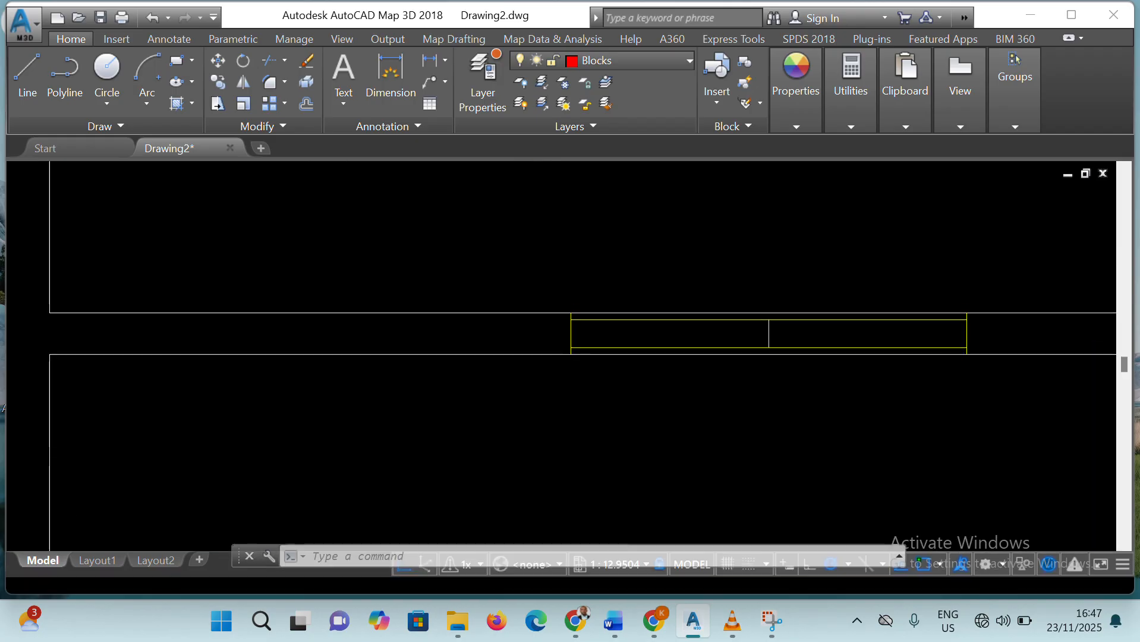
pyautogui.scroll(-10, 829, 386)
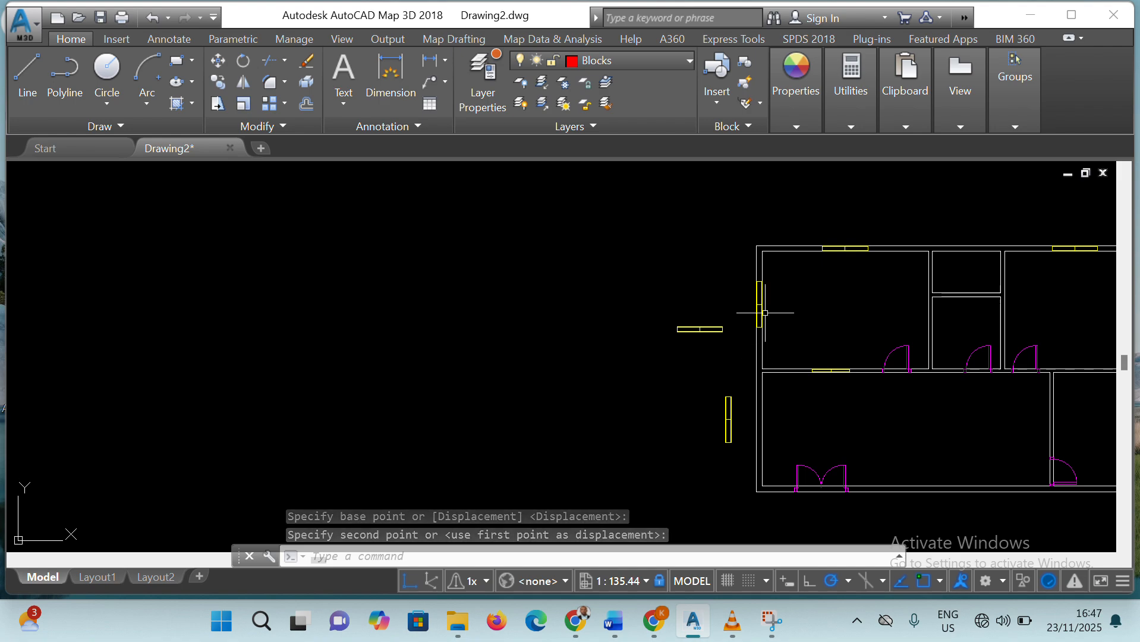
pyautogui.scroll(6, 761, 307)
pyautogui.scroll(-6, 762, 306)
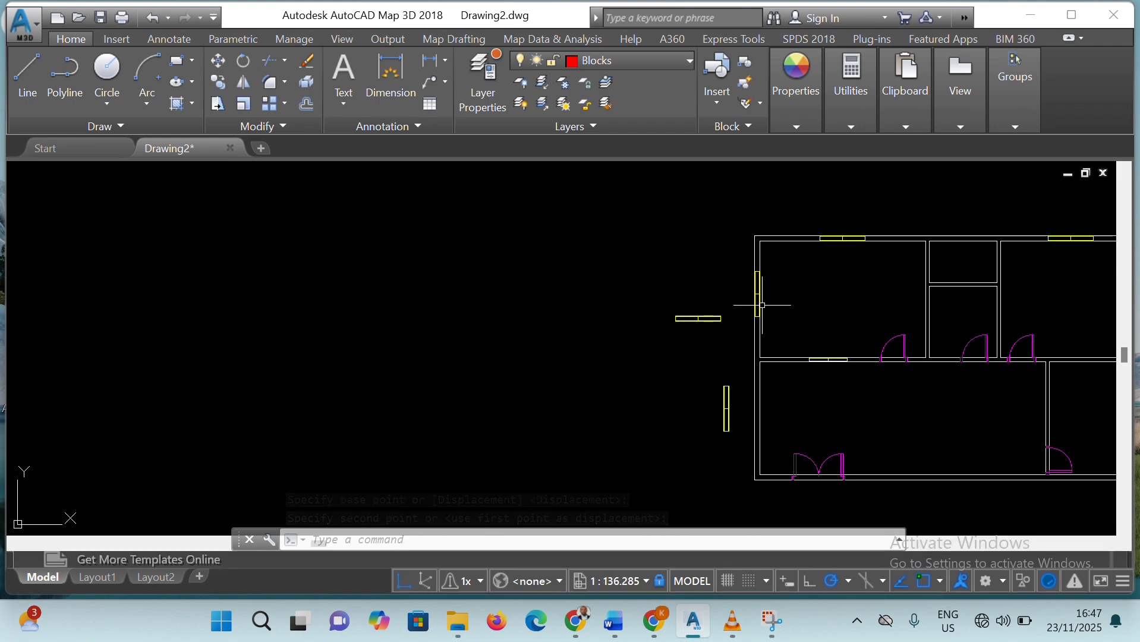
pyautogui.press('Escape')
pyautogui.scroll(5, 1051, 387)
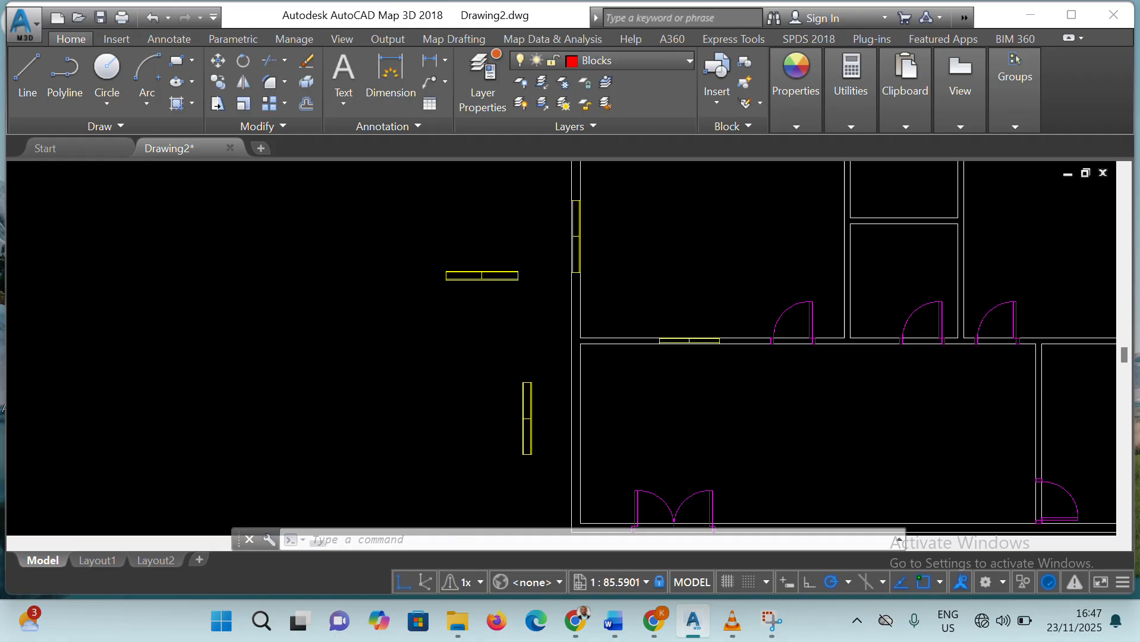
pyautogui.scroll(-7, 1050, 386)
pyautogui.scroll(2, 1088, 400)
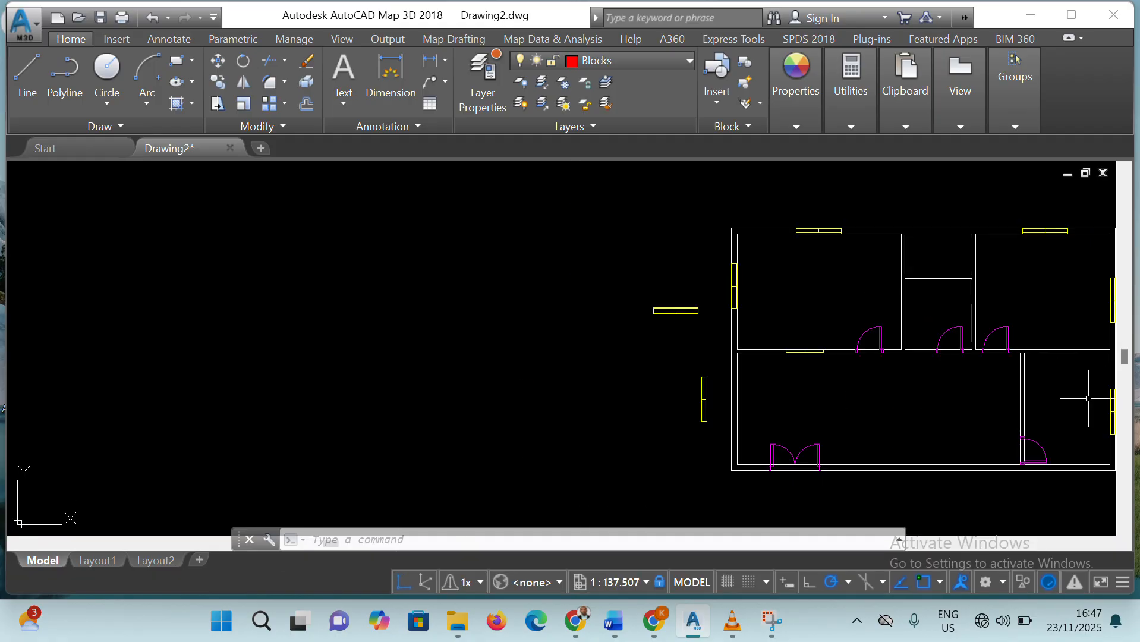
pyautogui.scroll(2, 1088, 396)
pyautogui.scroll(-4, 1087, 386)
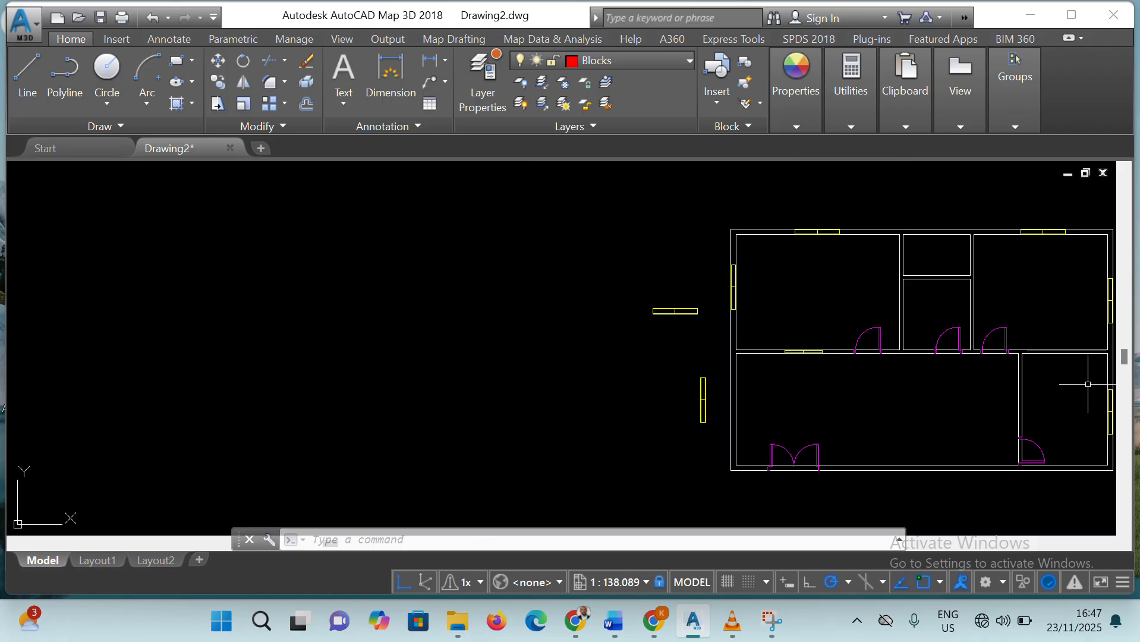
# Move the vertical window outside the right wall by its lower-right corner to just below the large lower room, crossing its bottom wall
pyautogui.moveTo(1025, 352); pyautogui.dragTo(575, 318, button='middle')
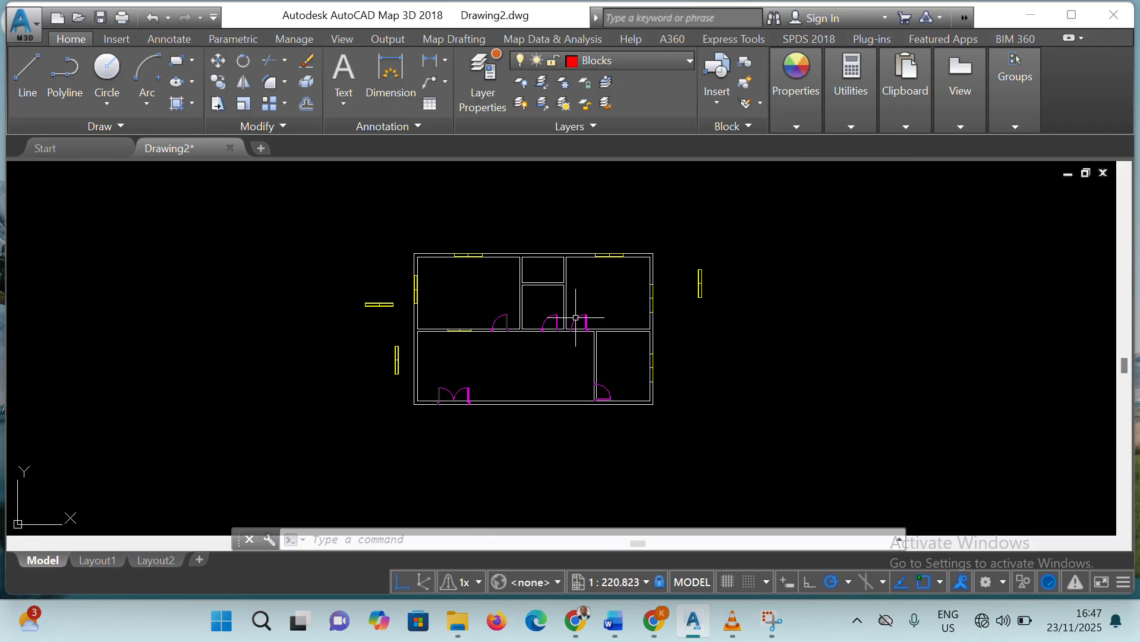
pyautogui.click(700, 289)
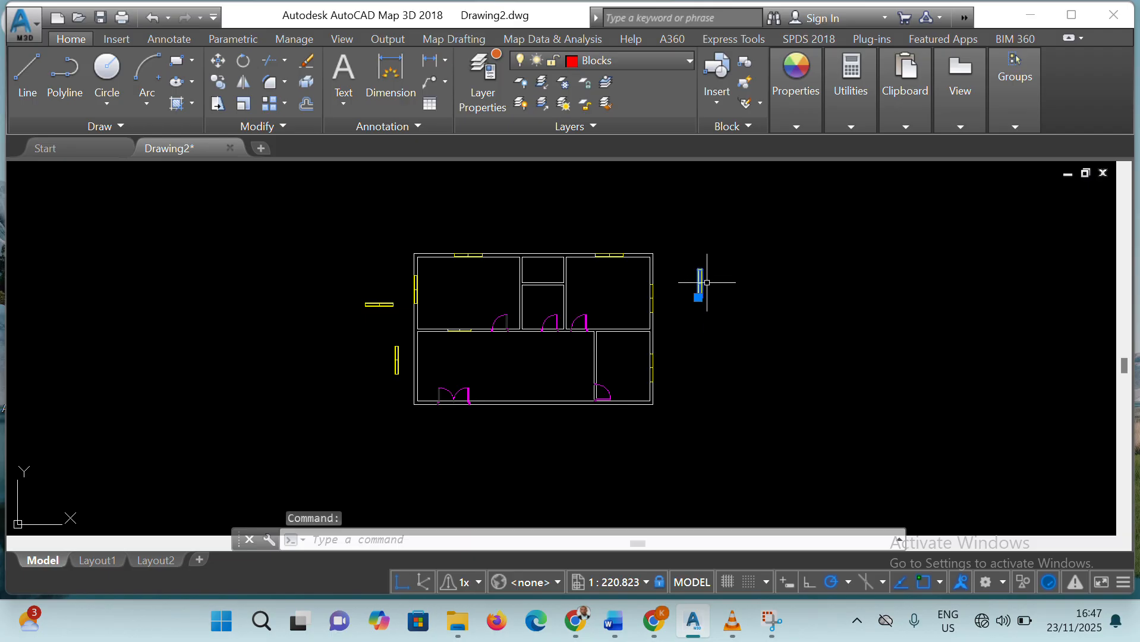
pyautogui.click(223, 60)
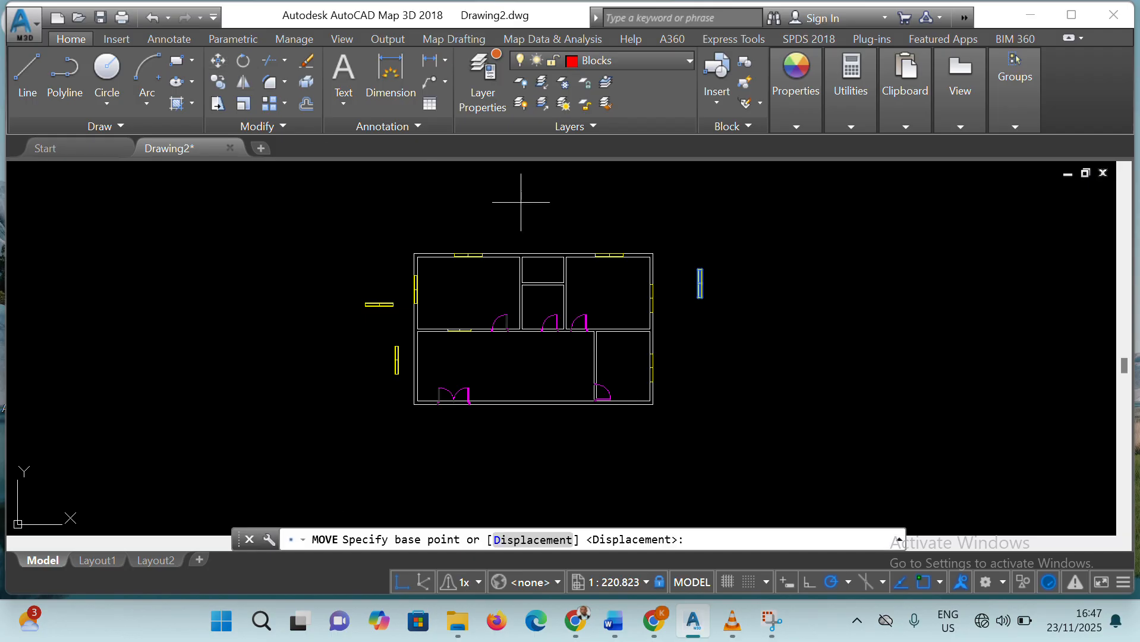
pyautogui.click(701, 297)
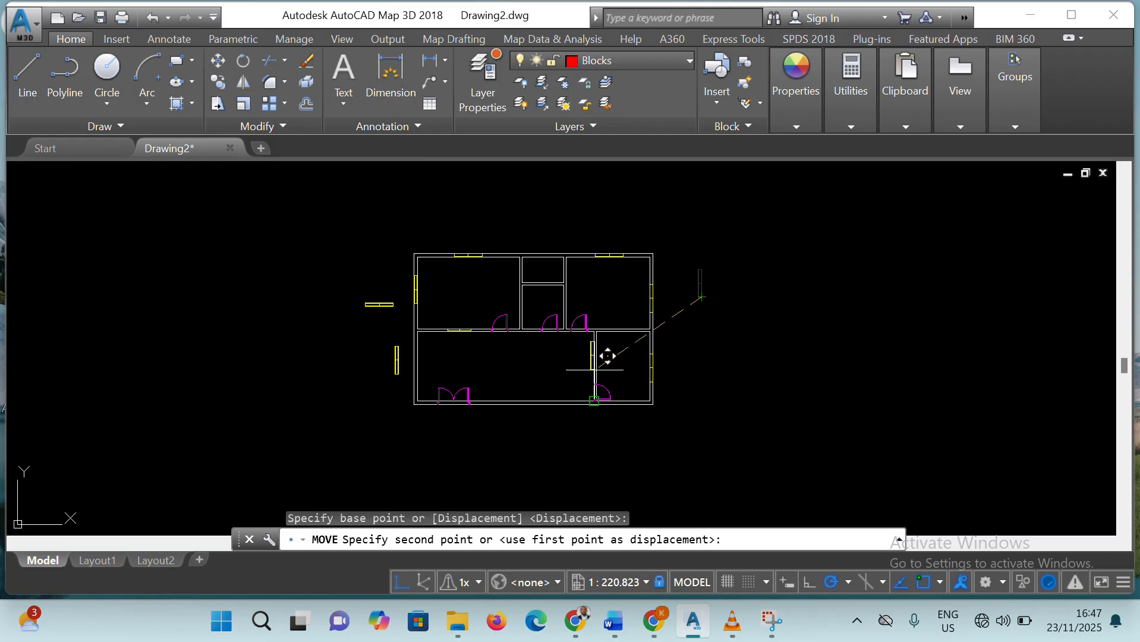
pyautogui.scroll(6, 607, 355)
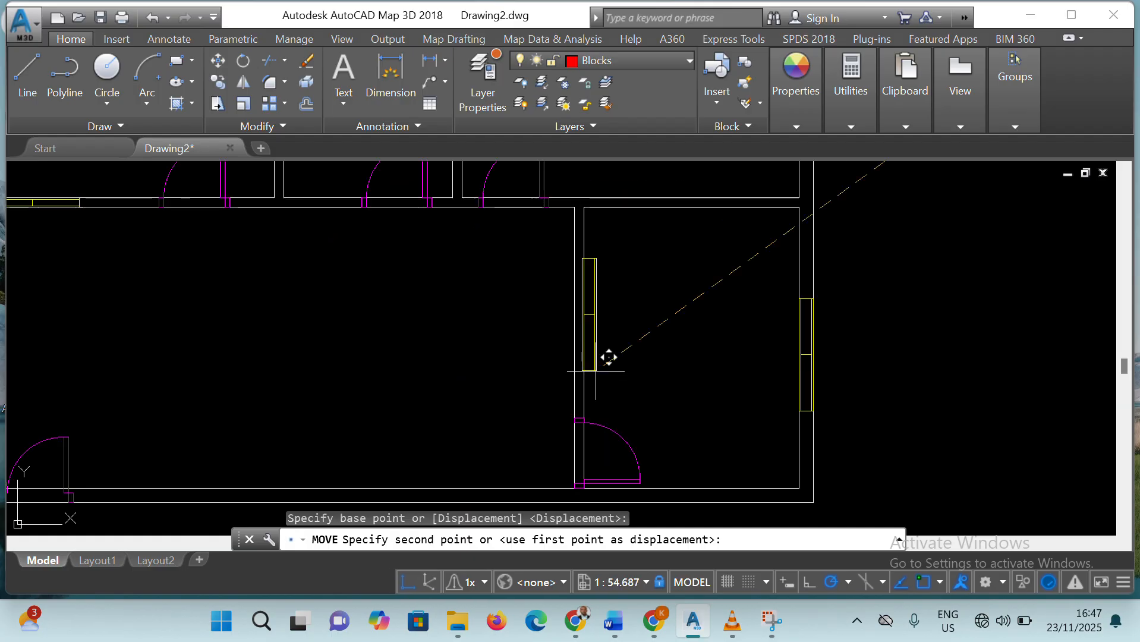
pyautogui.scroll(4, 606, 356)
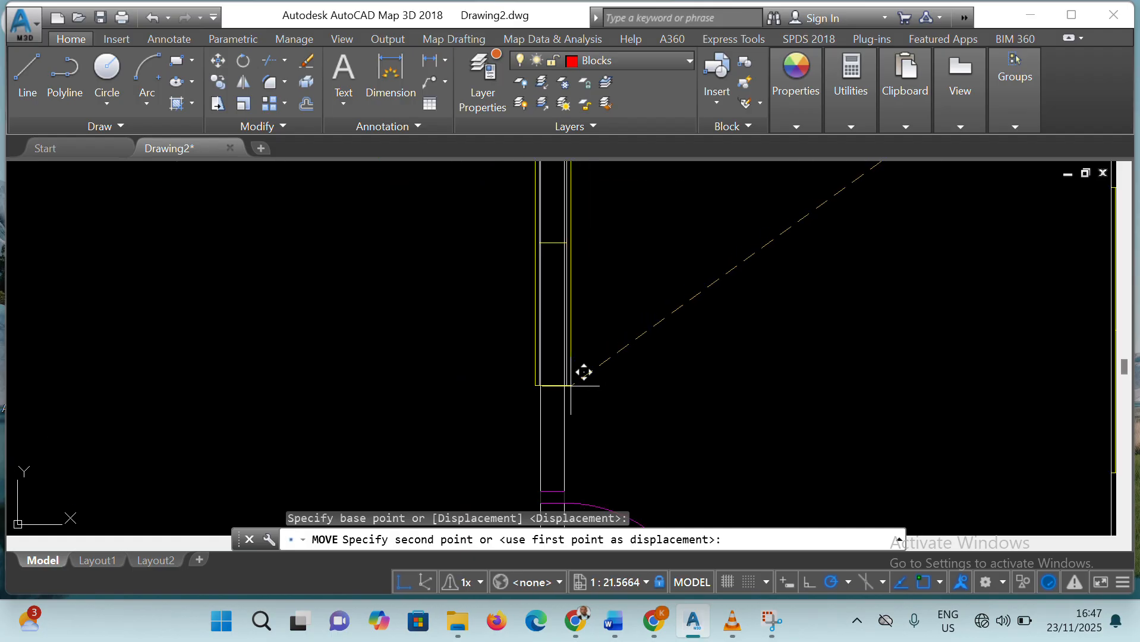
pyautogui.scroll(-10, 587, 390)
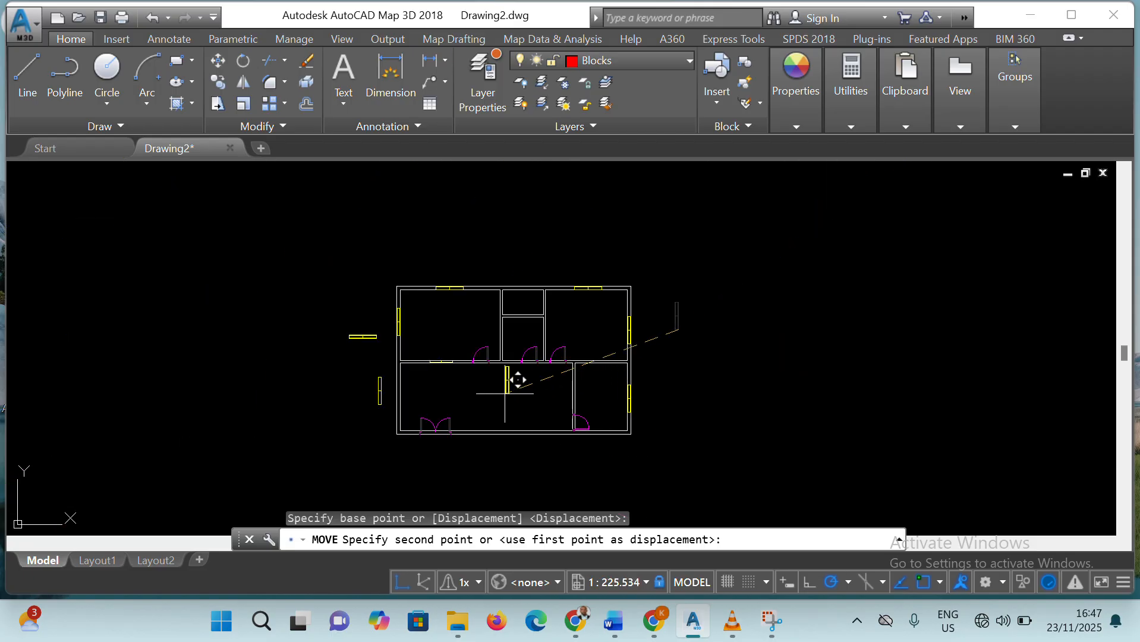
pyautogui.click(504, 448)
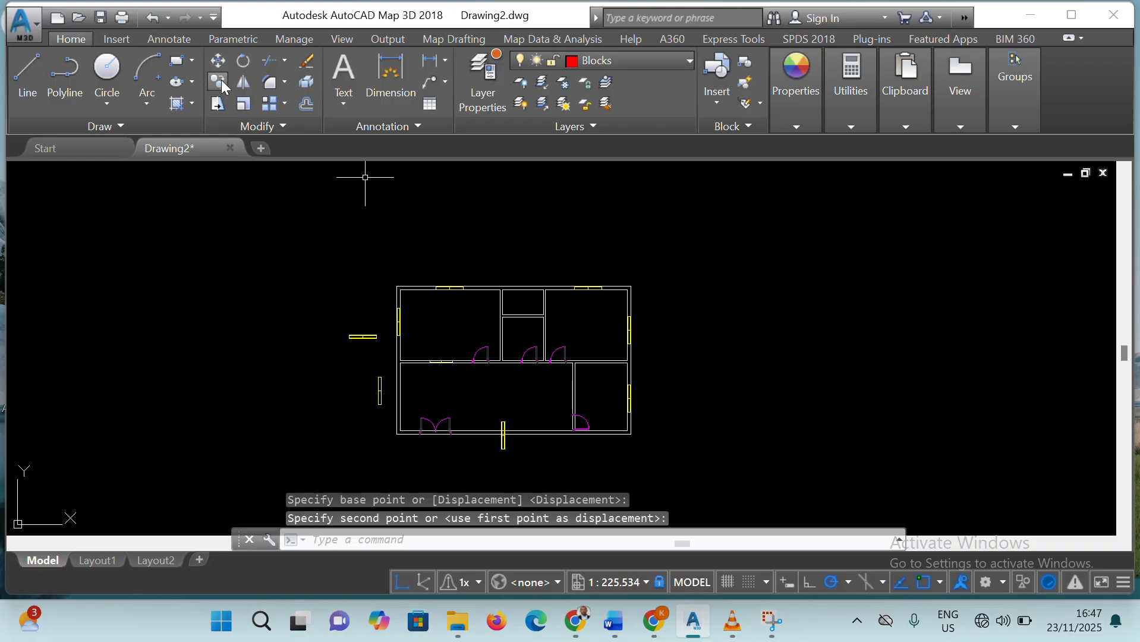
# Try to rotate the vertical window that crosses the bottom wall about its lower end
pyautogui.click(241, 61)
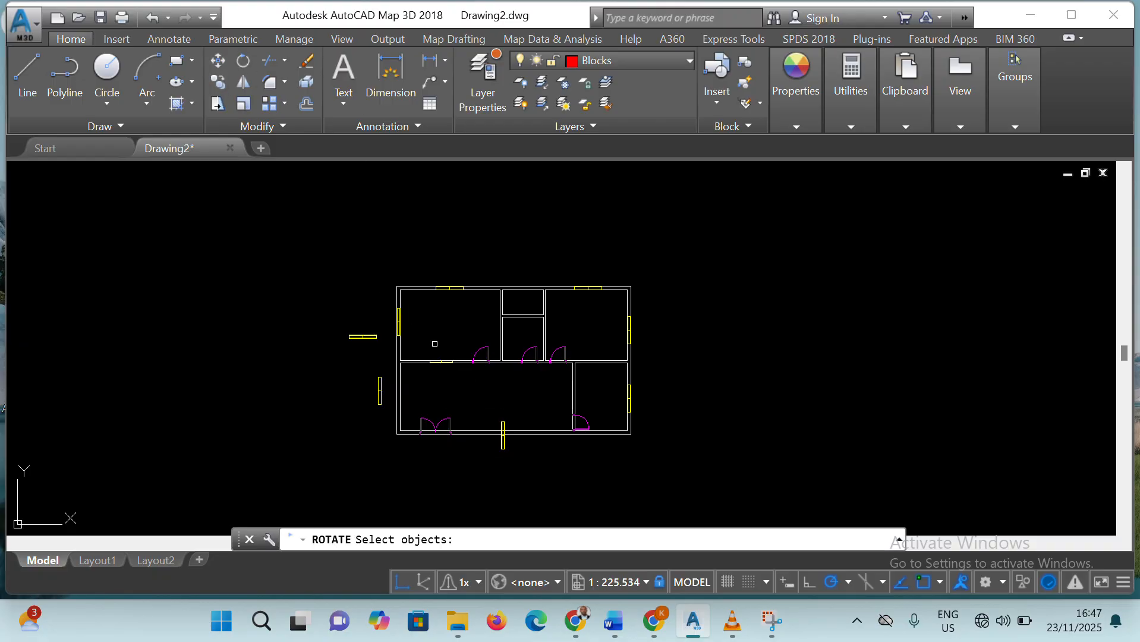
pyautogui.click(504, 445)
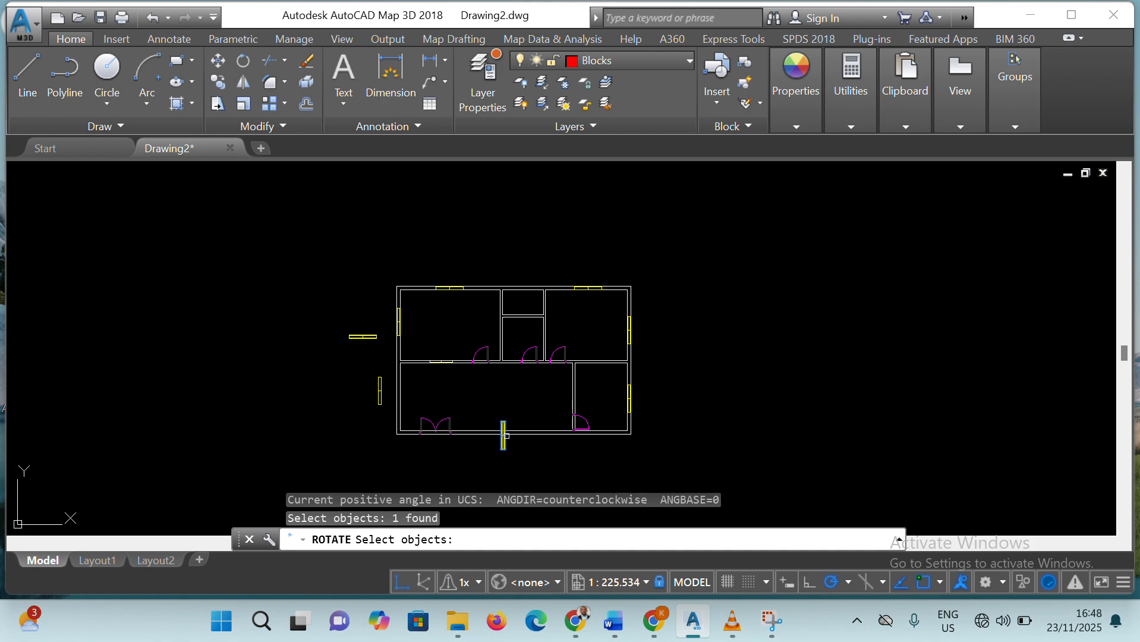
pyautogui.press('Return')
pyautogui.click(504, 449)
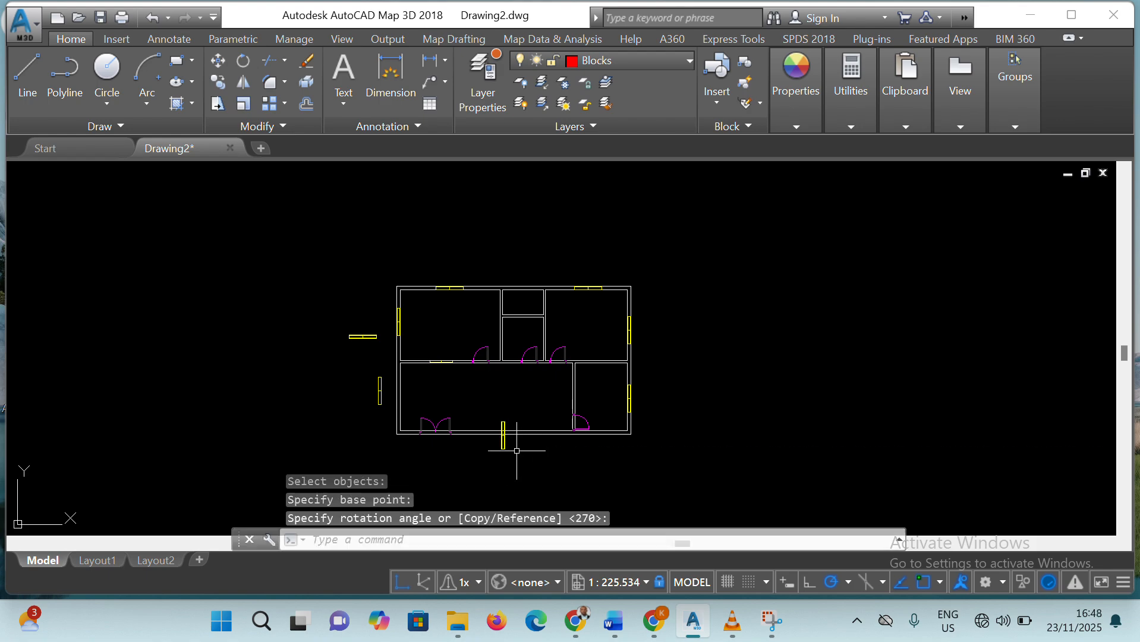
# Rotate the vertical window 180° about its lower end and 270° about its upper end, laying it horizontally just below the bottom wall
pyautogui.click(505, 450)
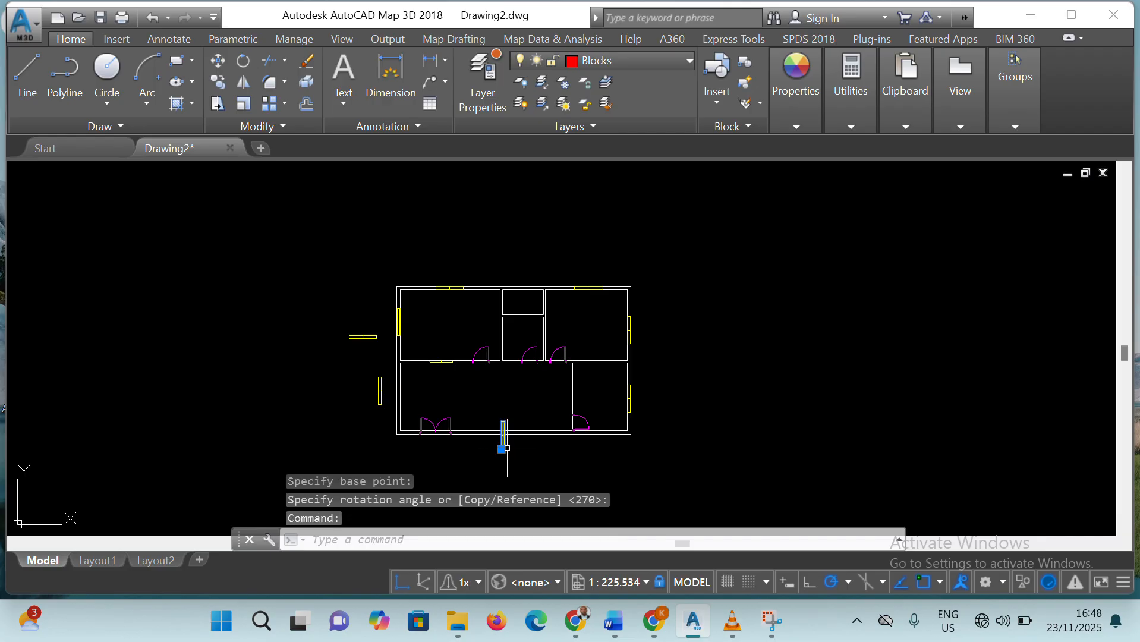
pyautogui.click(243, 62)
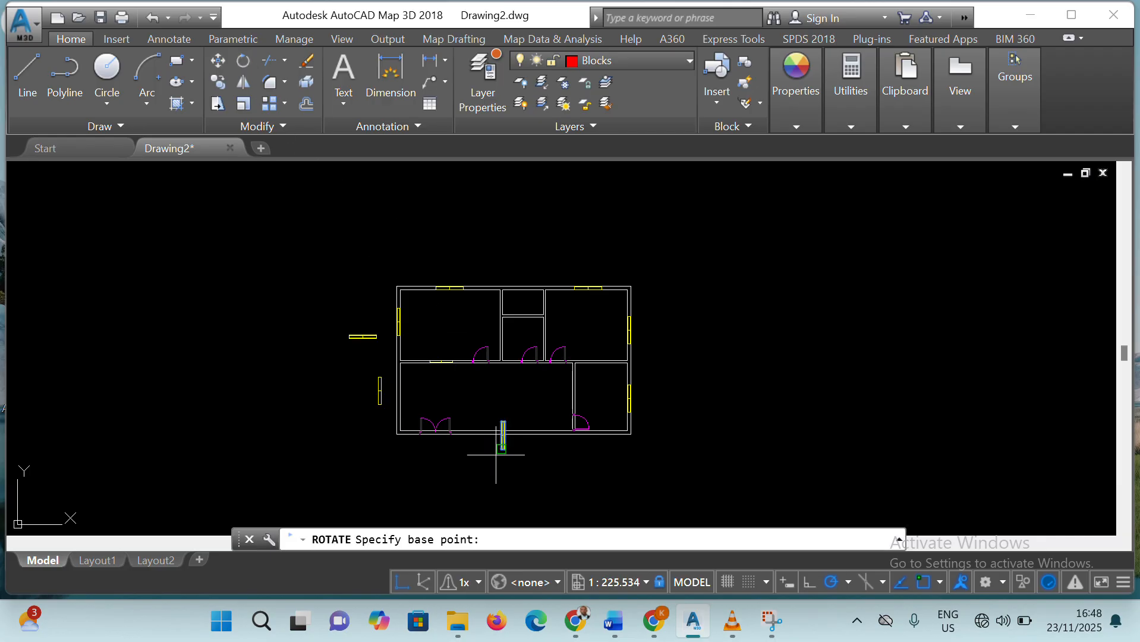
pyautogui.click(502, 450)
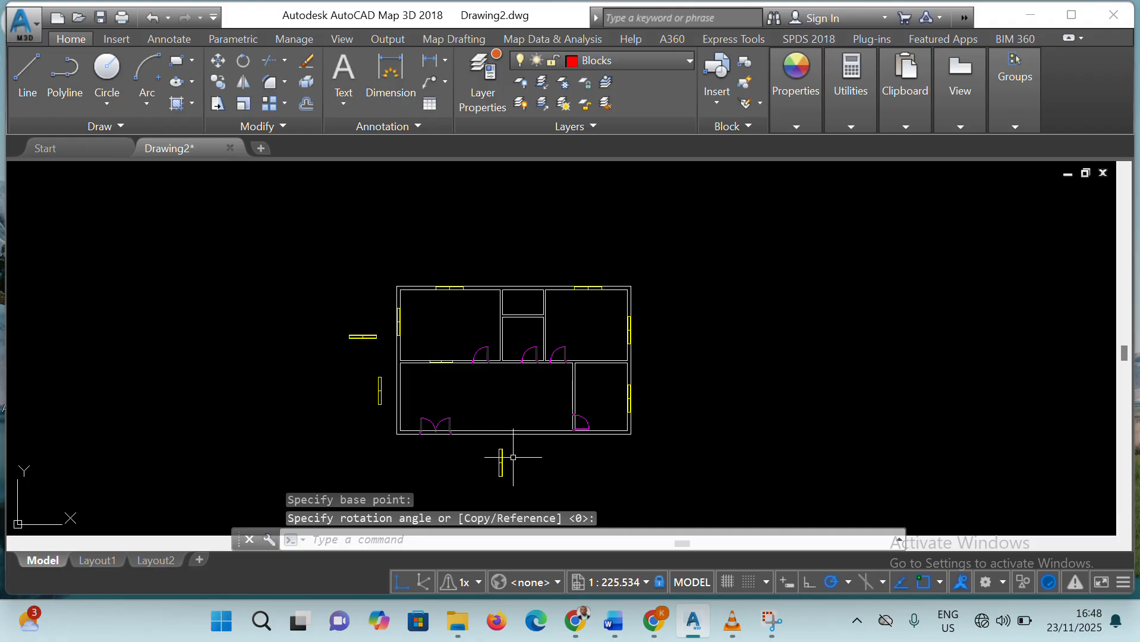
pyautogui.click(500, 473)
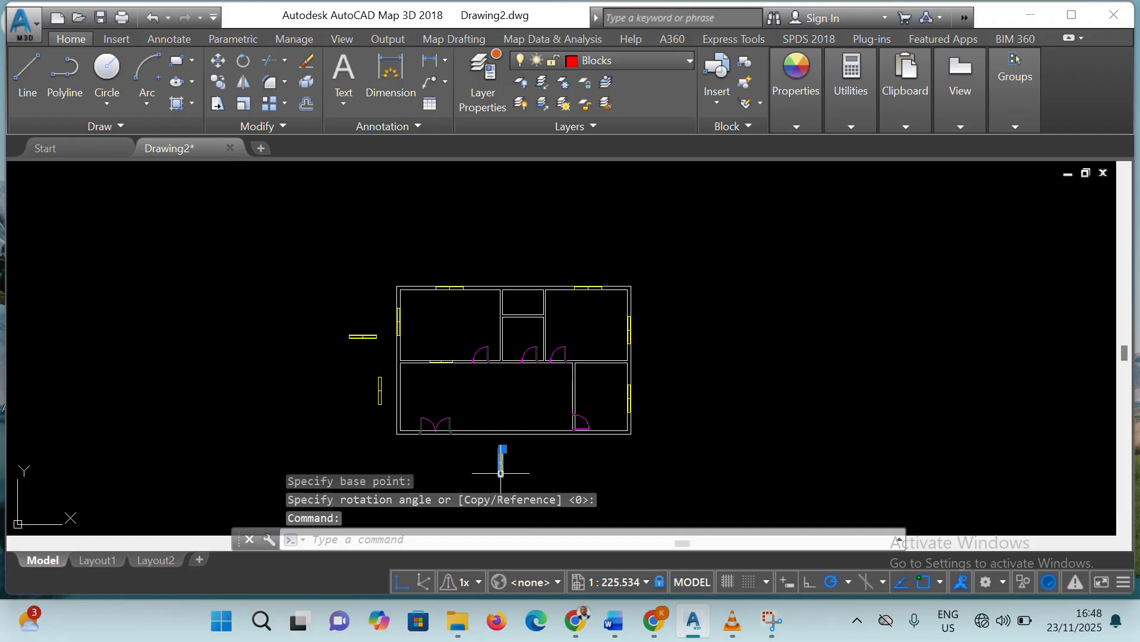
pyautogui.click(244, 61)
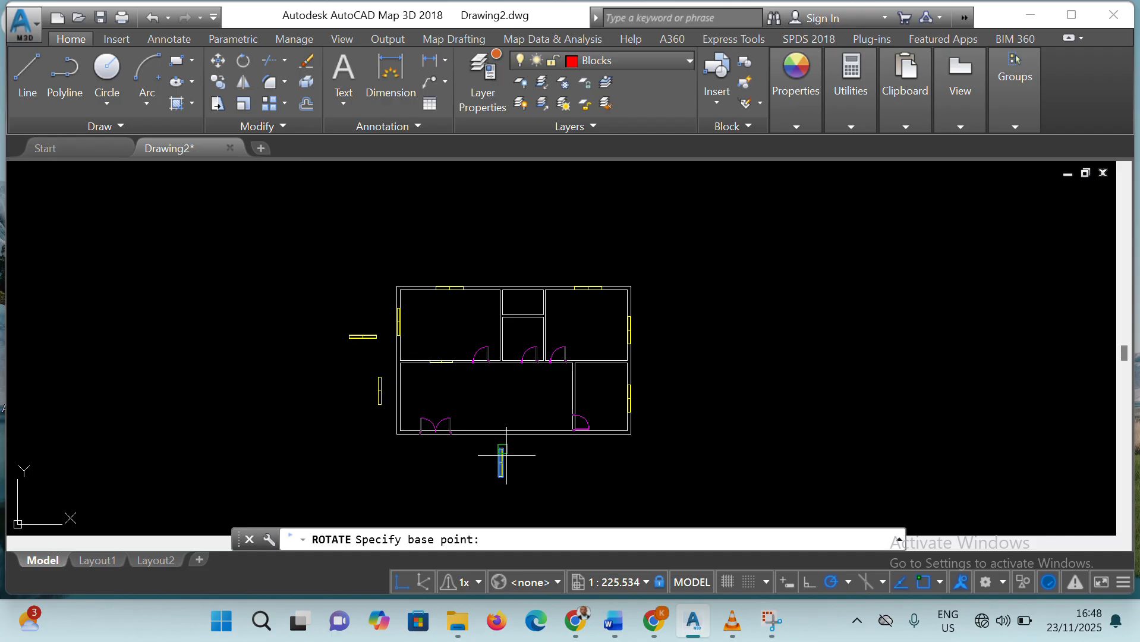
pyautogui.click(506, 455)
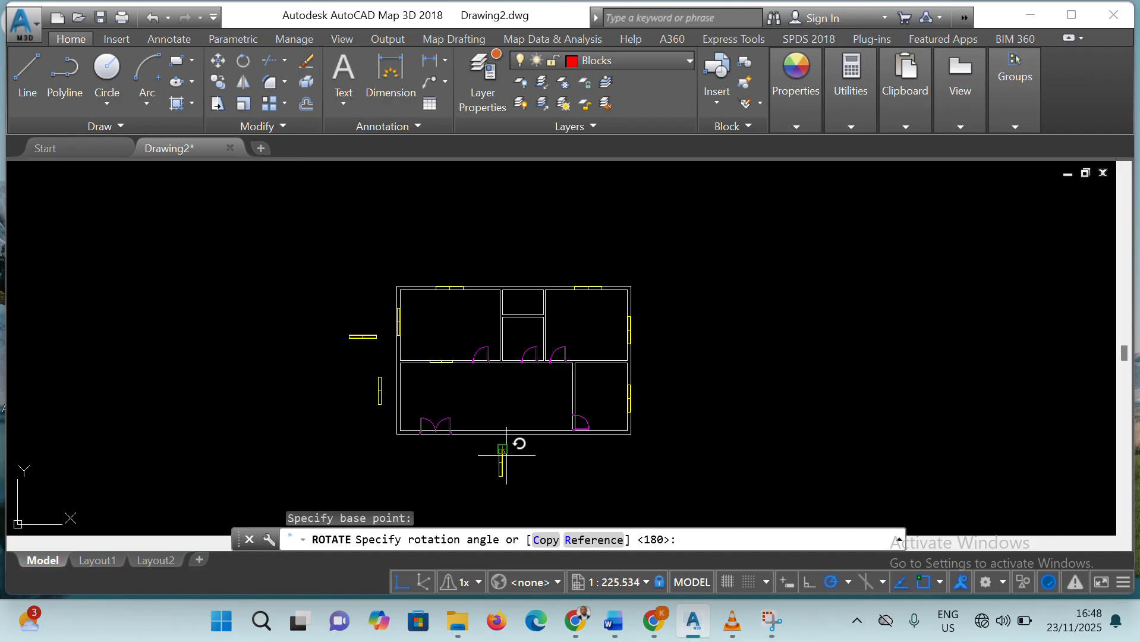
pyautogui.click(506, 488)
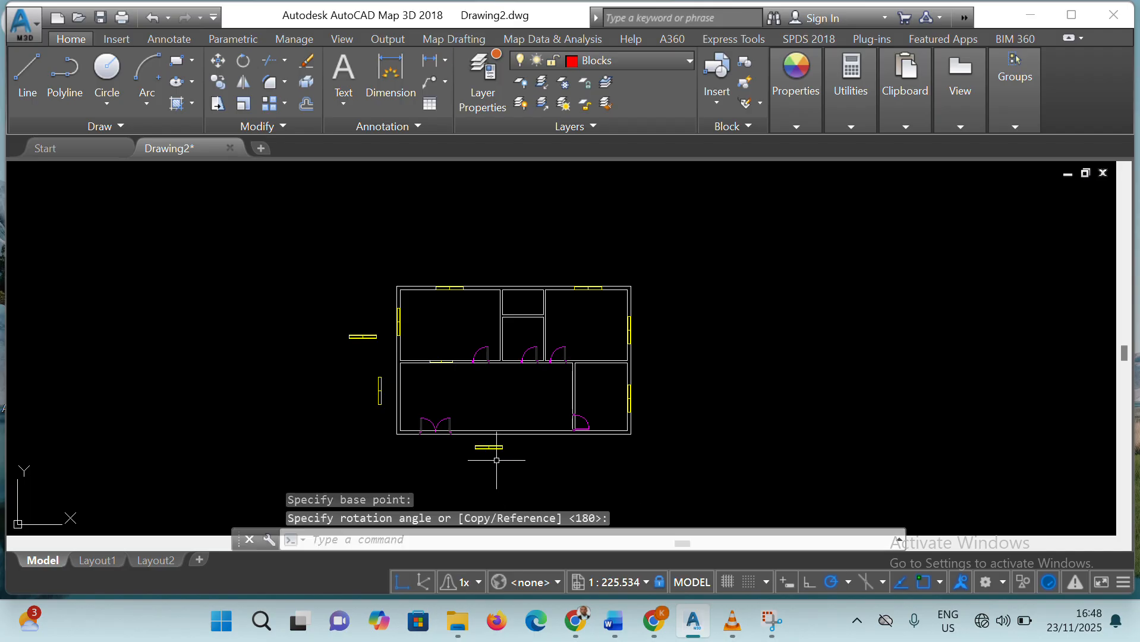
pyautogui.click(218, 60)
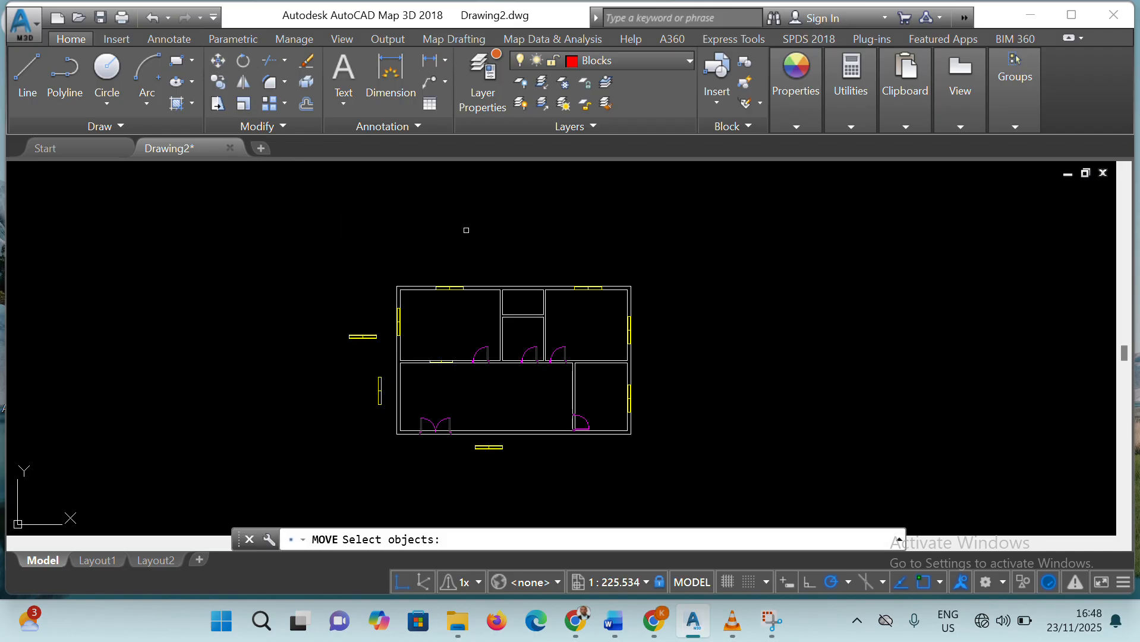
pyautogui.click(488, 446)
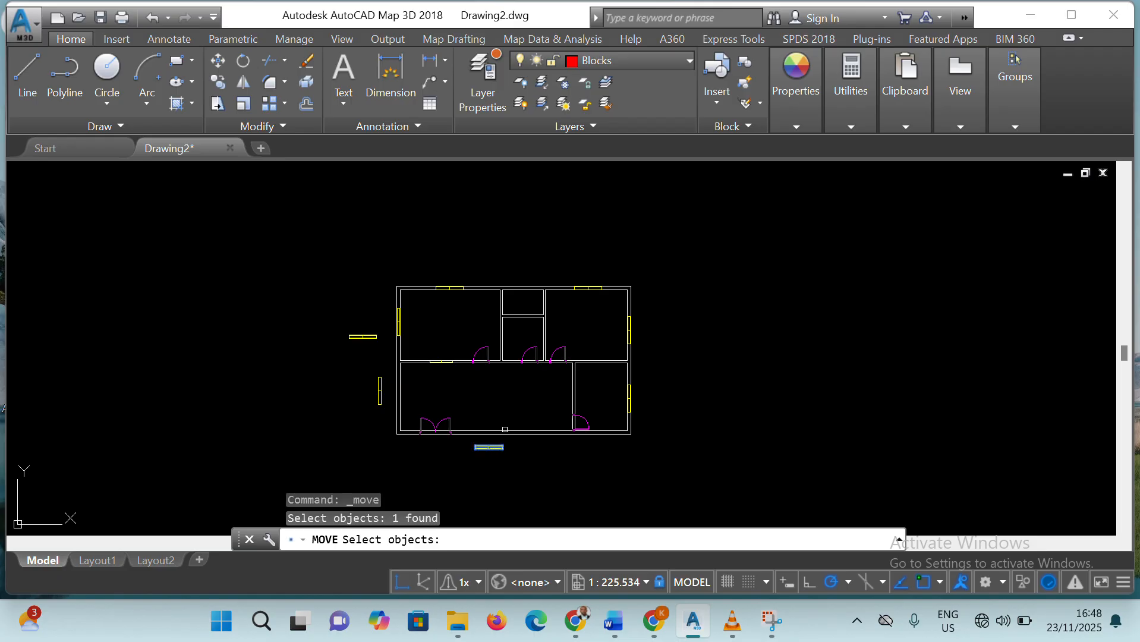
pyautogui.scroll(4, 502, 429)
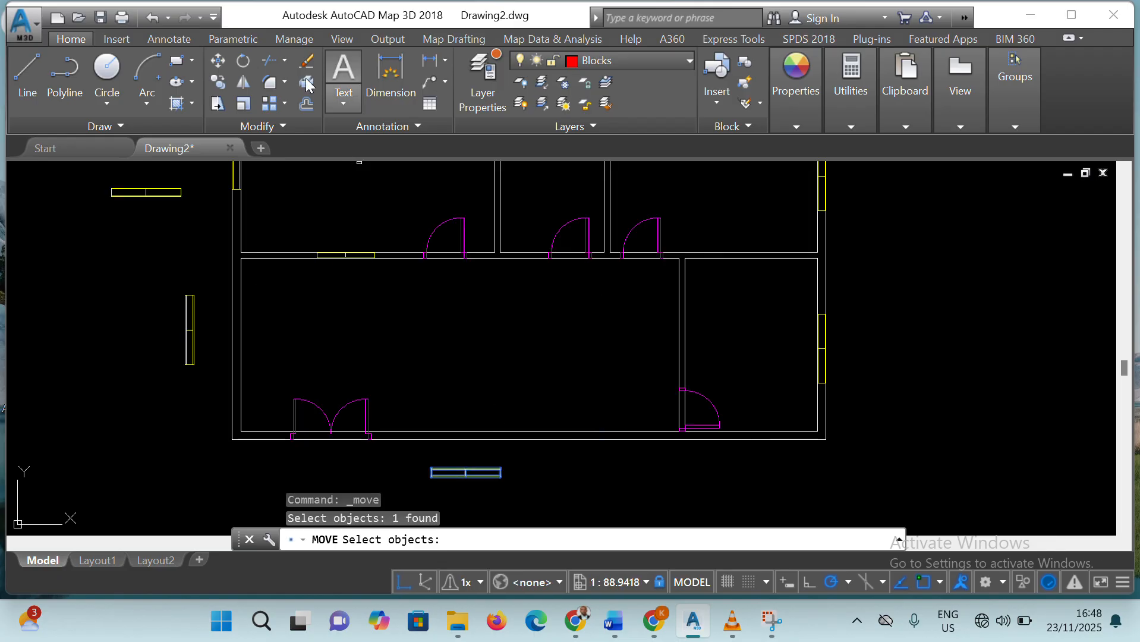
# Try to rotate the horizontal window below the bottom wall about its upper-right corner
pyautogui.click(243, 60)
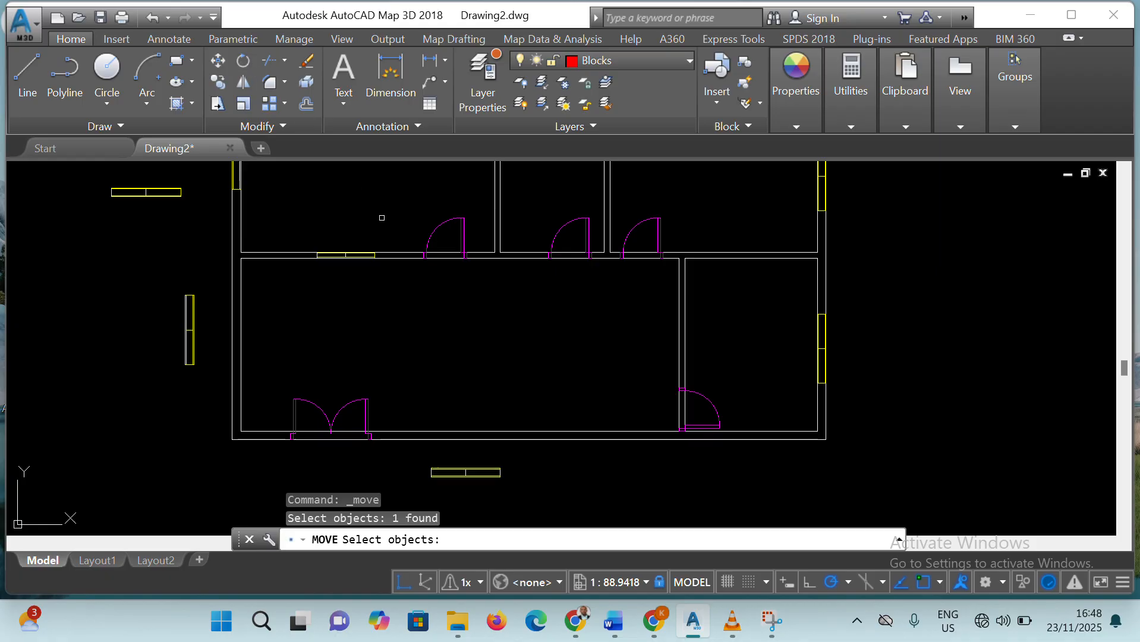
pyautogui.click(498, 476)
pyautogui.press('Return')
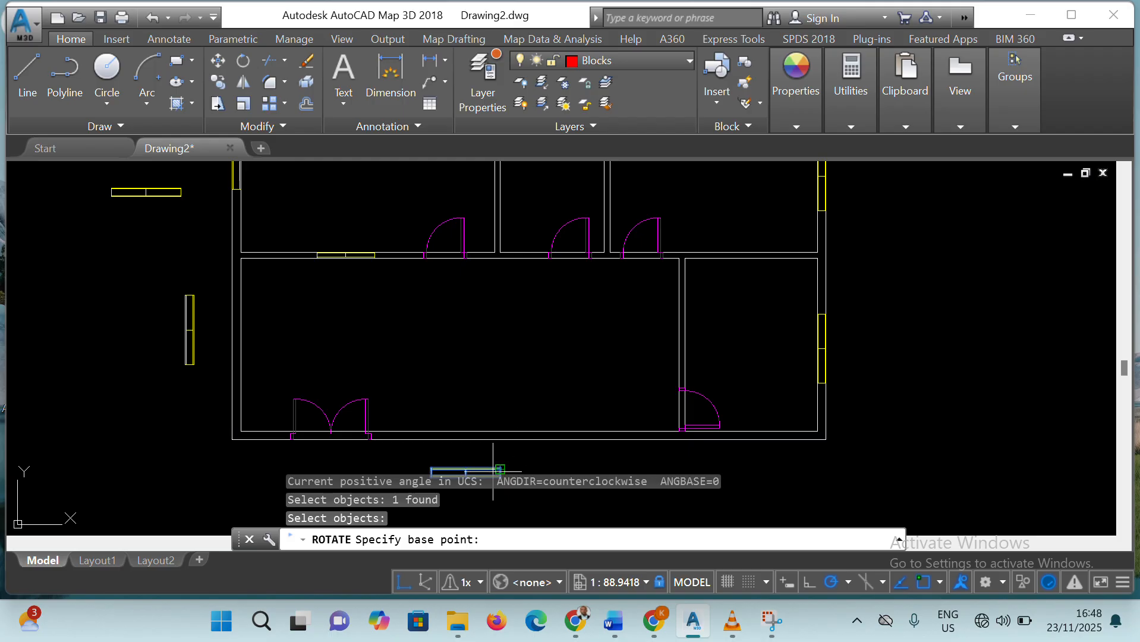
pyautogui.click(499, 469)
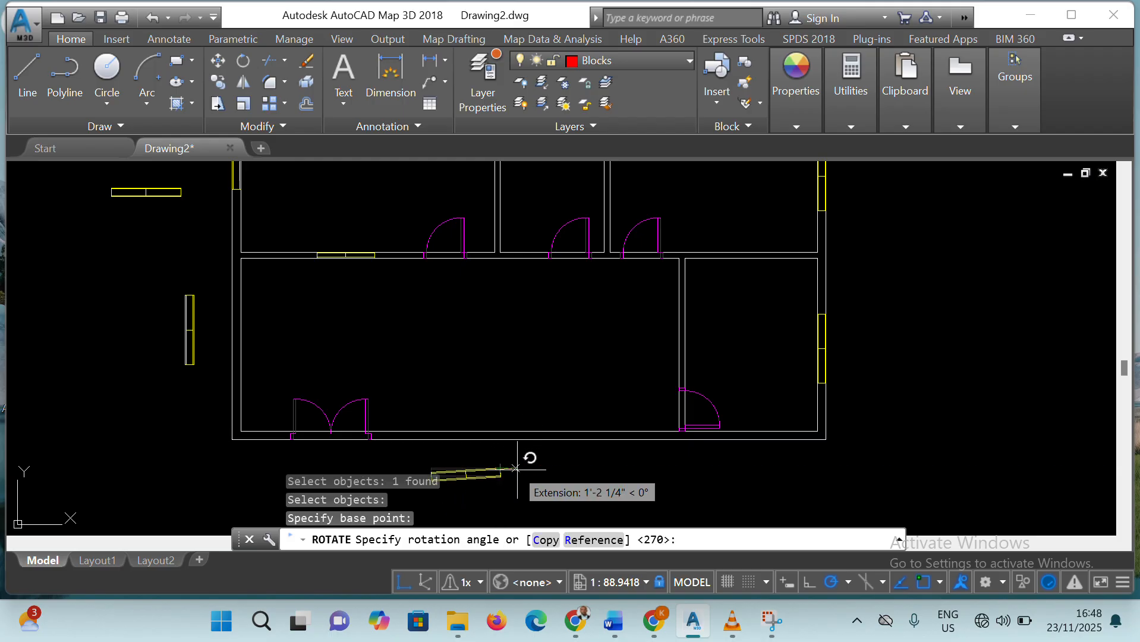
pyautogui.click(509, 467)
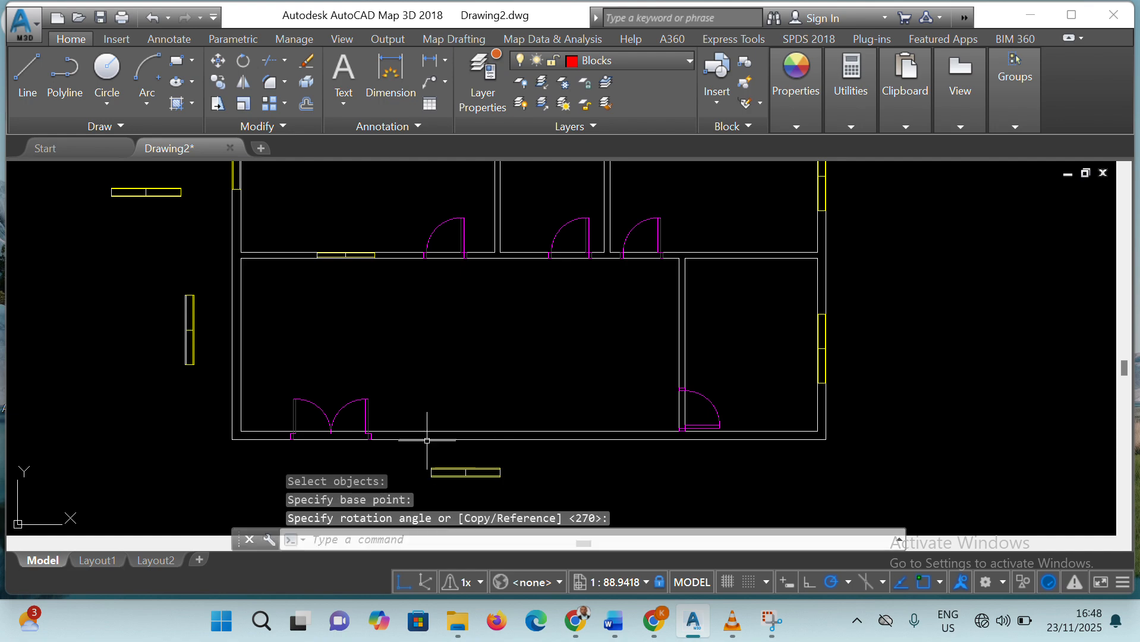
# Move the window below the bottom wall by its upper-right corner onto that wall's inner face, between the double door and the lower partition
pyautogui.click(217, 60)
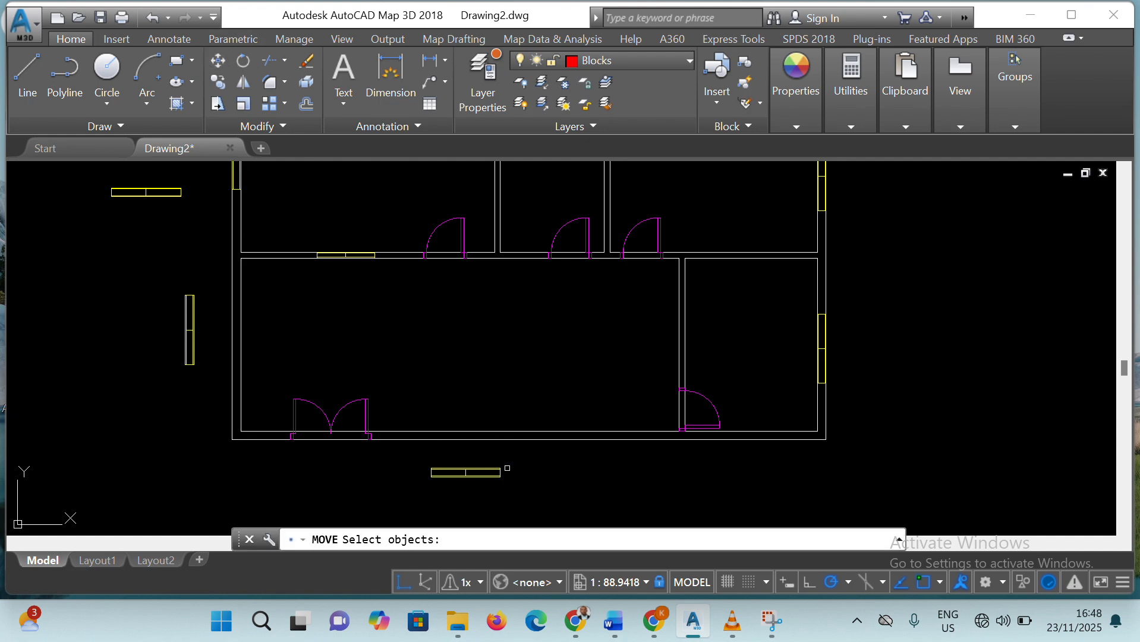
pyautogui.click(501, 467)
pyautogui.press('Return')
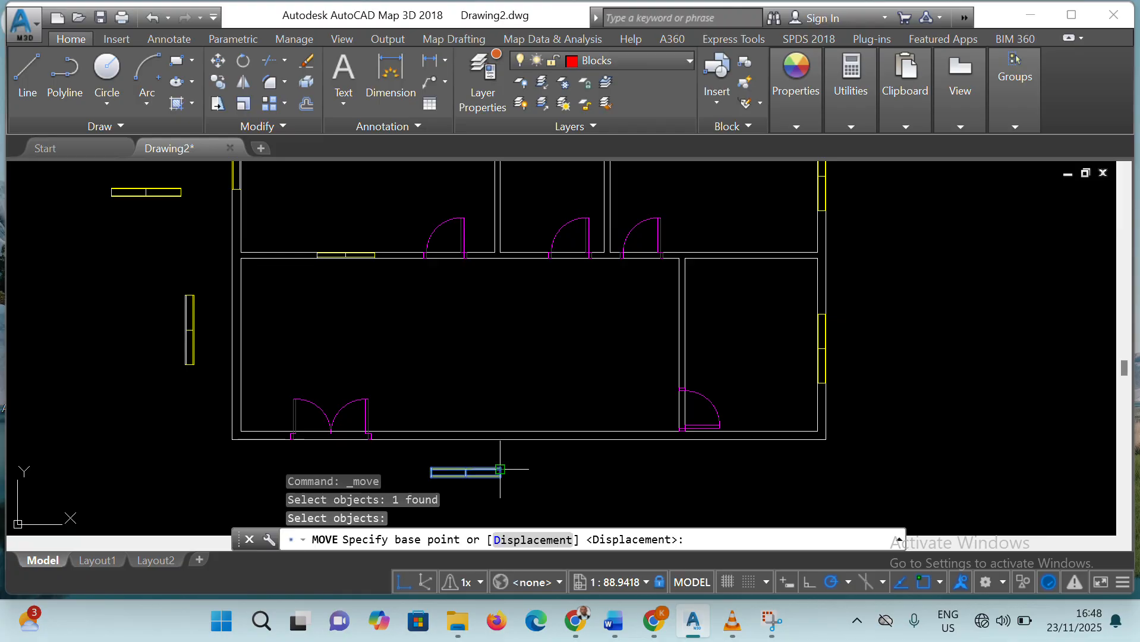
pyautogui.click(502, 467)
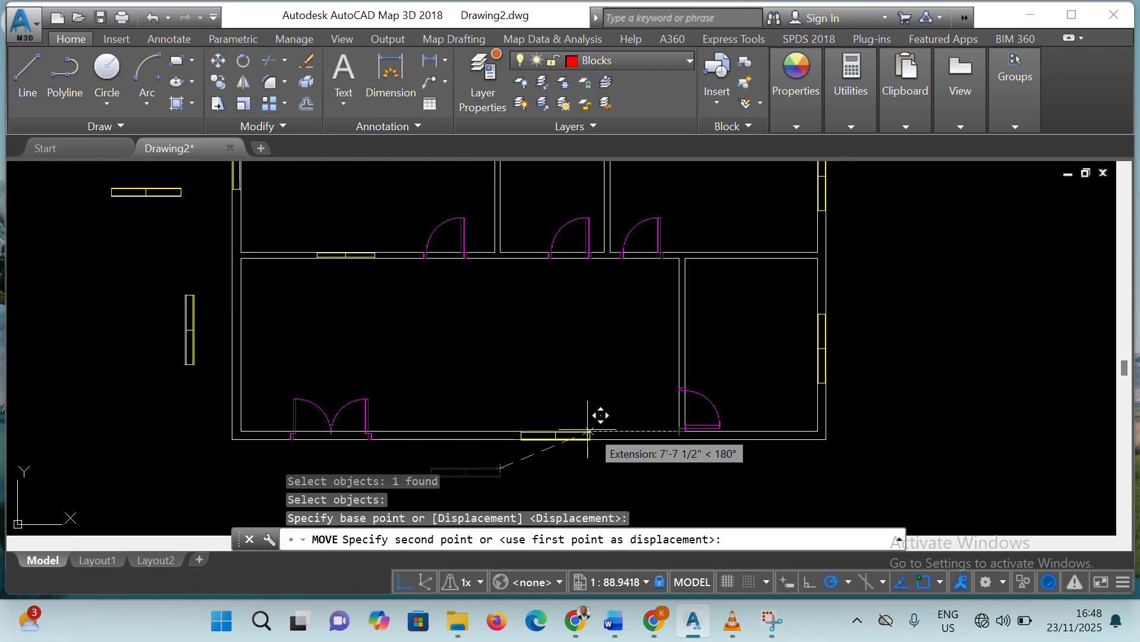
pyautogui.click(539, 430)
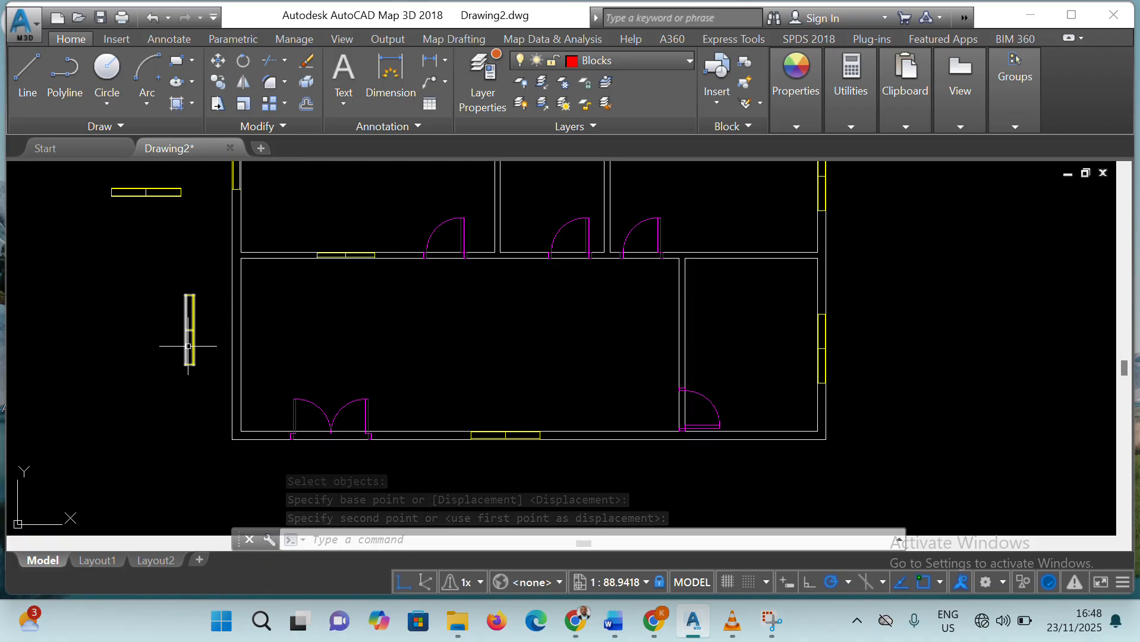
# Move the vertical window outside the left wall by its lower-right corner horizontally into the large lower room's left wall
pyautogui.click(192, 328)
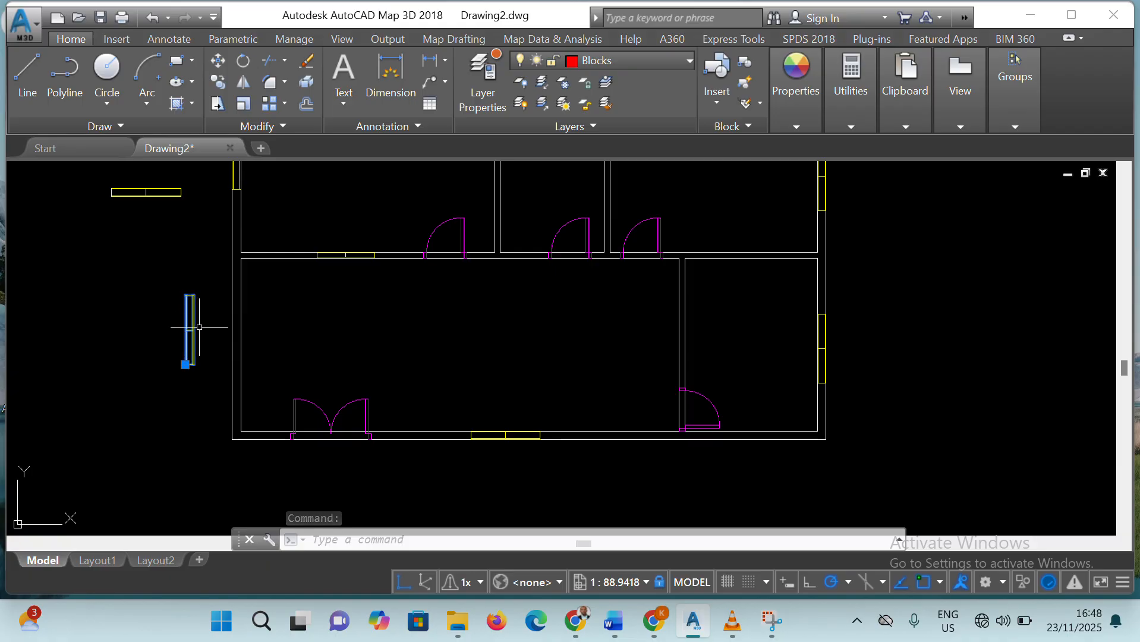
pyautogui.click(217, 60)
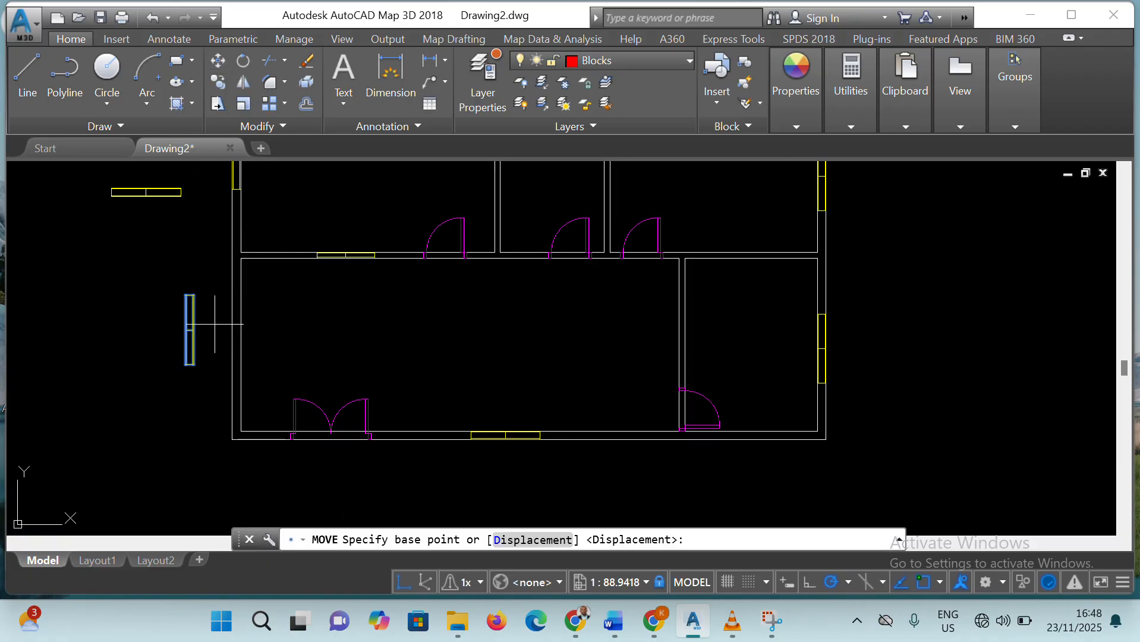
pyautogui.click(194, 364)
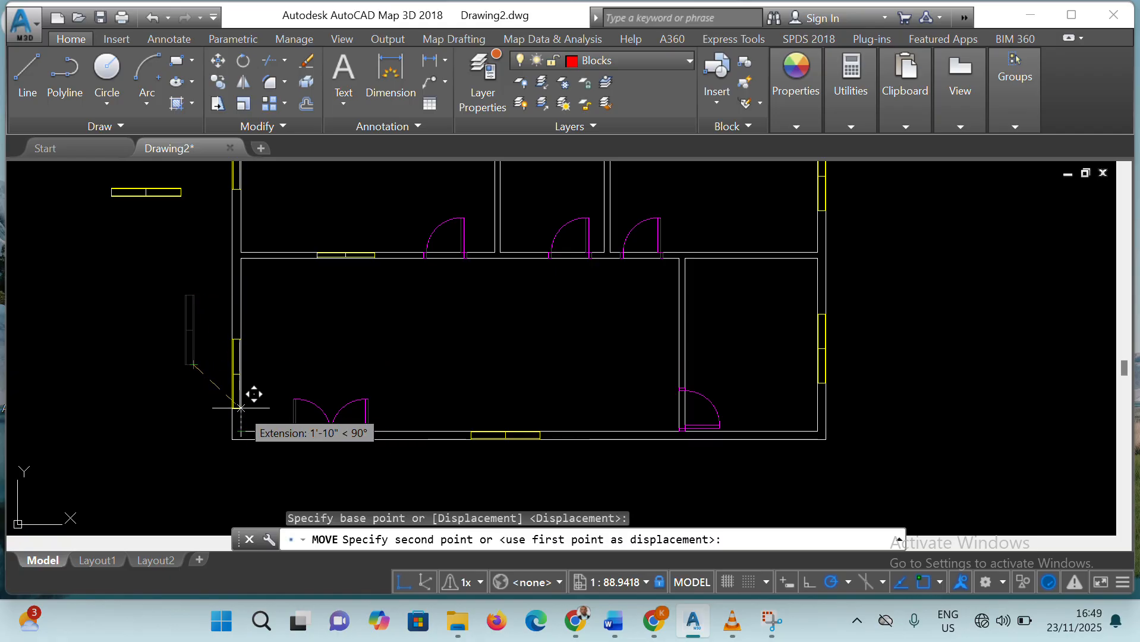
pyautogui.click(237, 363)
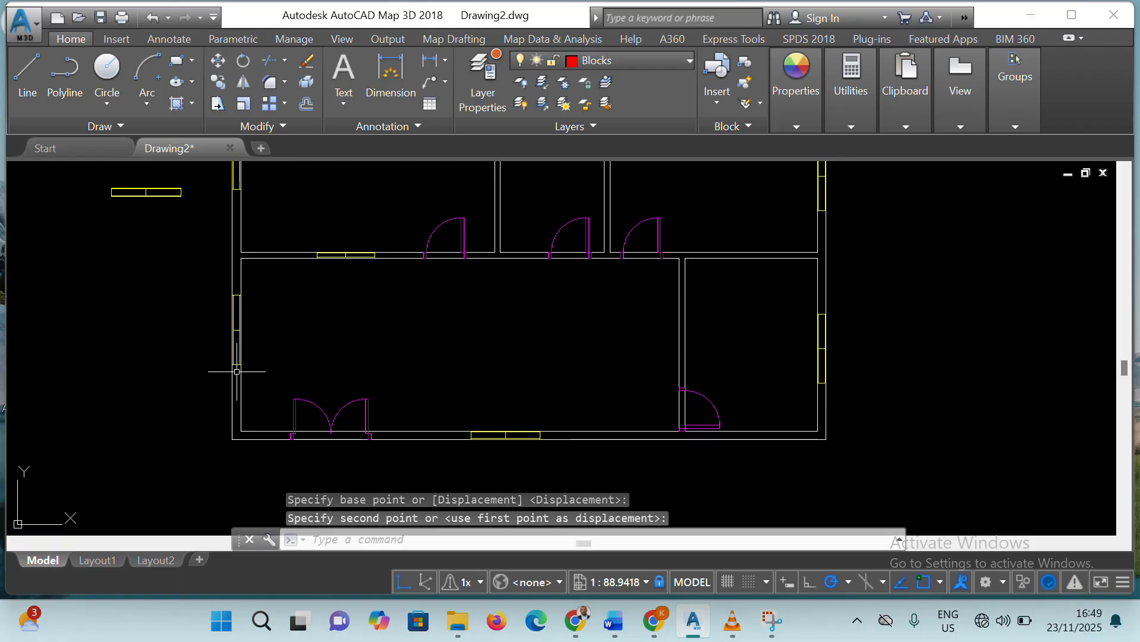
# Delete the leftover horizontal window outside the left wall
pyautogui.scroll(-6, 279, 201)
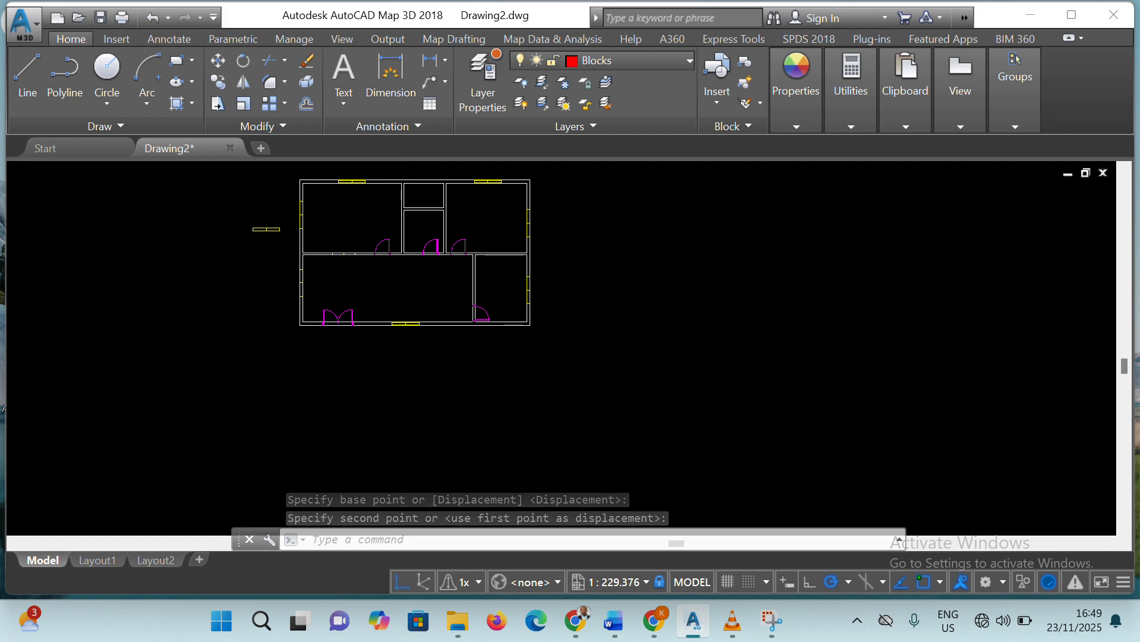
pyautogui.scroll(2, 400, 164)
pyautogui.click(194, 271)
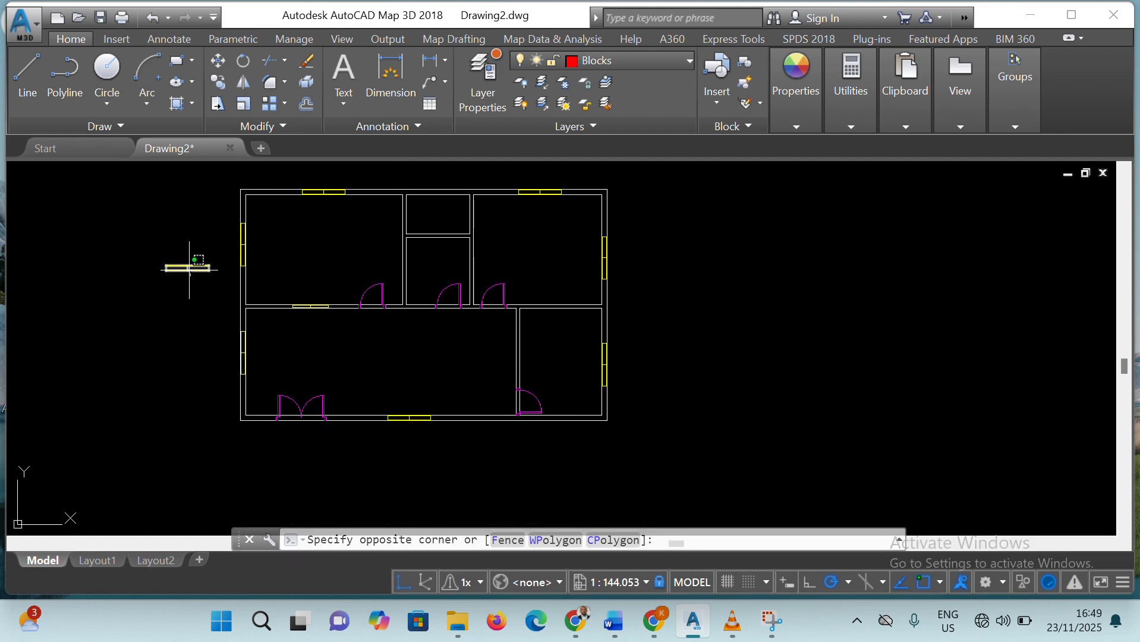
pyautogui.click(185, 269)
pyautogui.press('Delete')
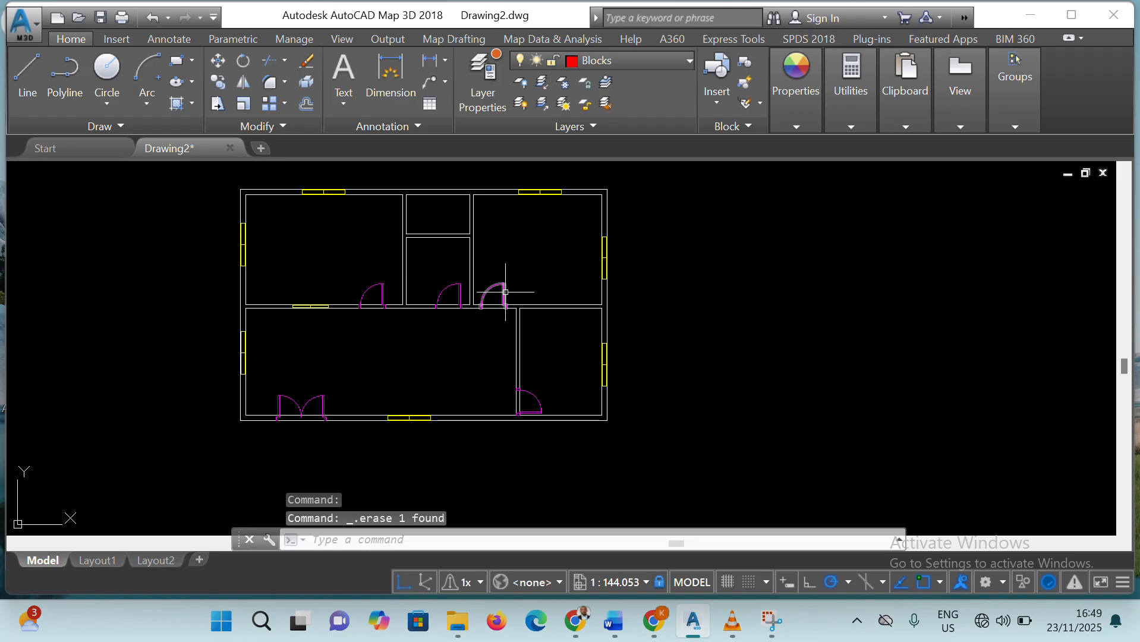
# Trim the wall lines across the three single-door openings in the horizontal partition, using all objects as cutting edges
pyautogui.scroll(2, 493, 280)
pyautogui.scroll(3, 423, 255)
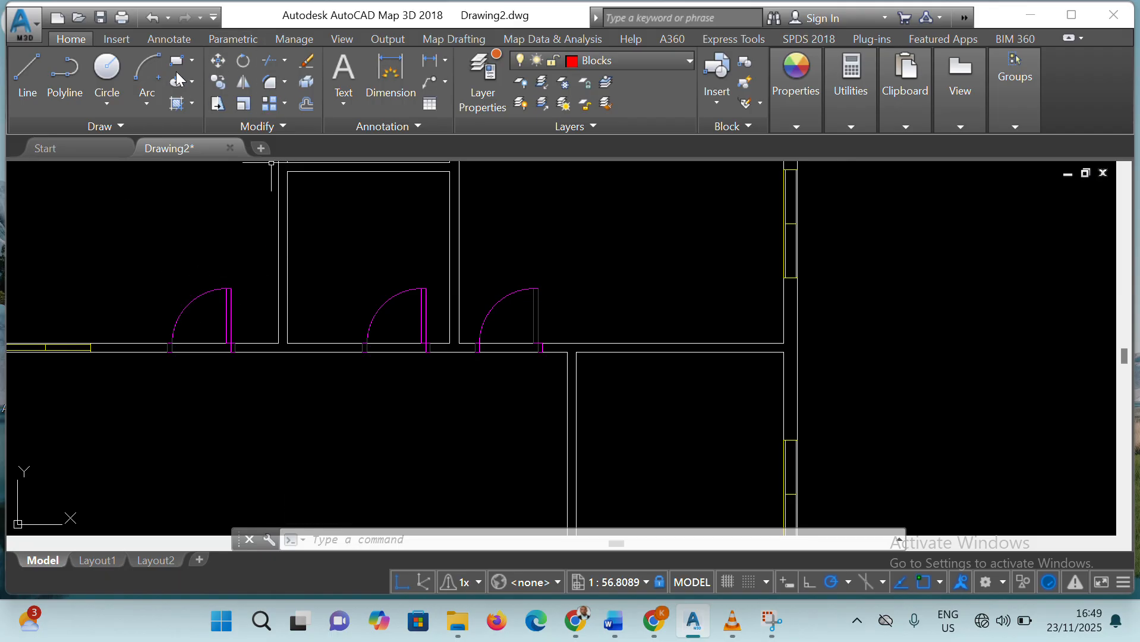
pyautogui.click(269, 62)
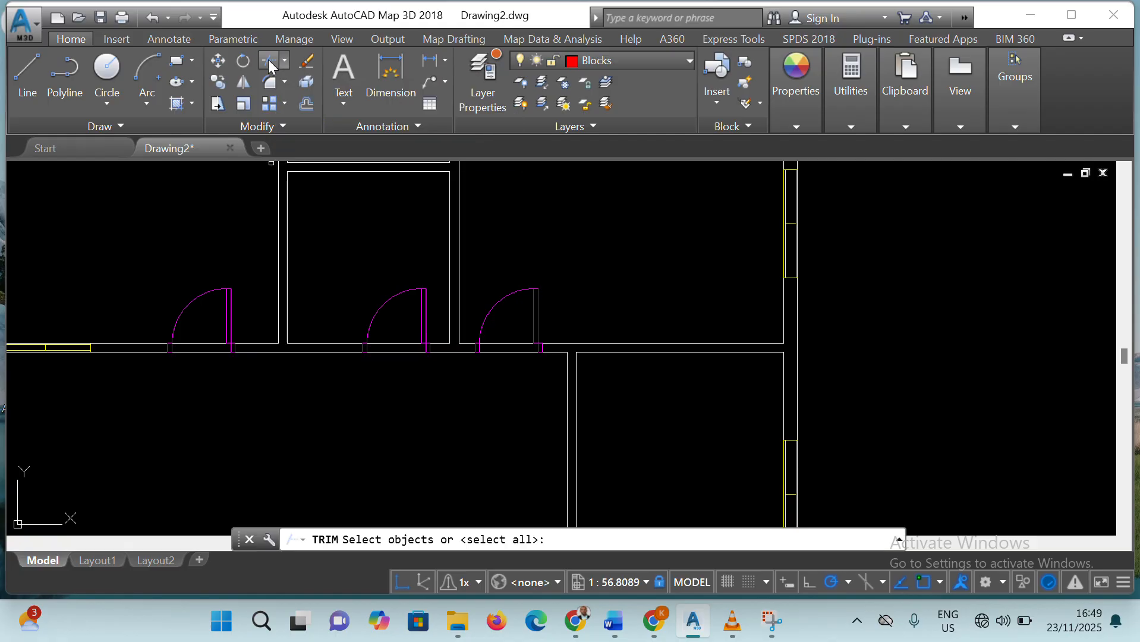
pyautogui.press('Return')
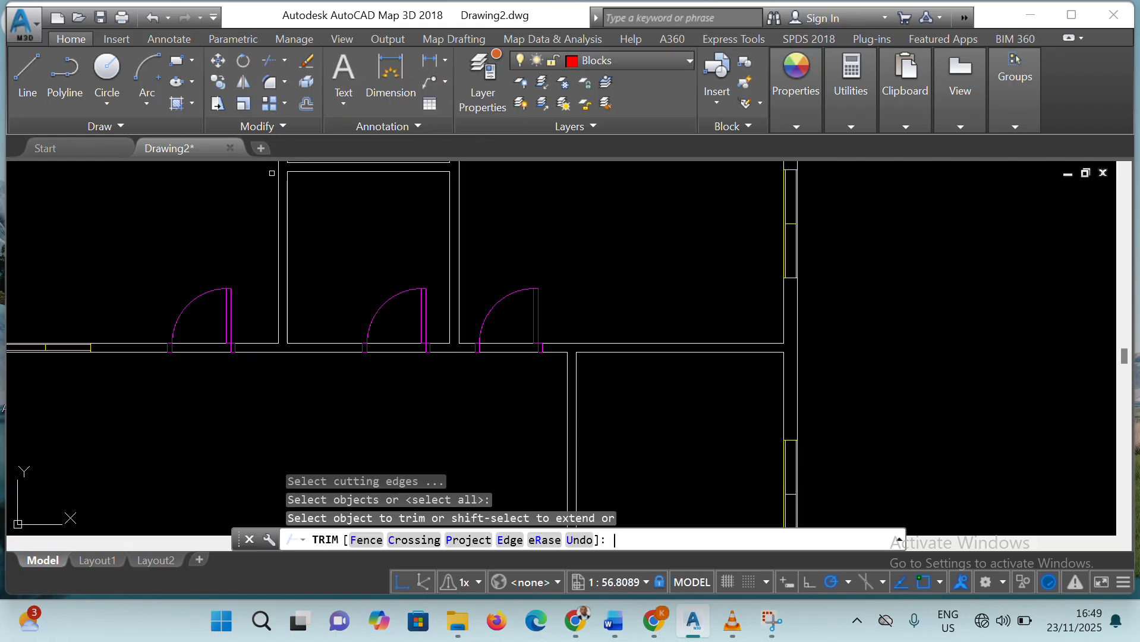
pyautogui.click(168, 351)
pyautogui.click(193, 335)
pyautogui.click(199, 372)
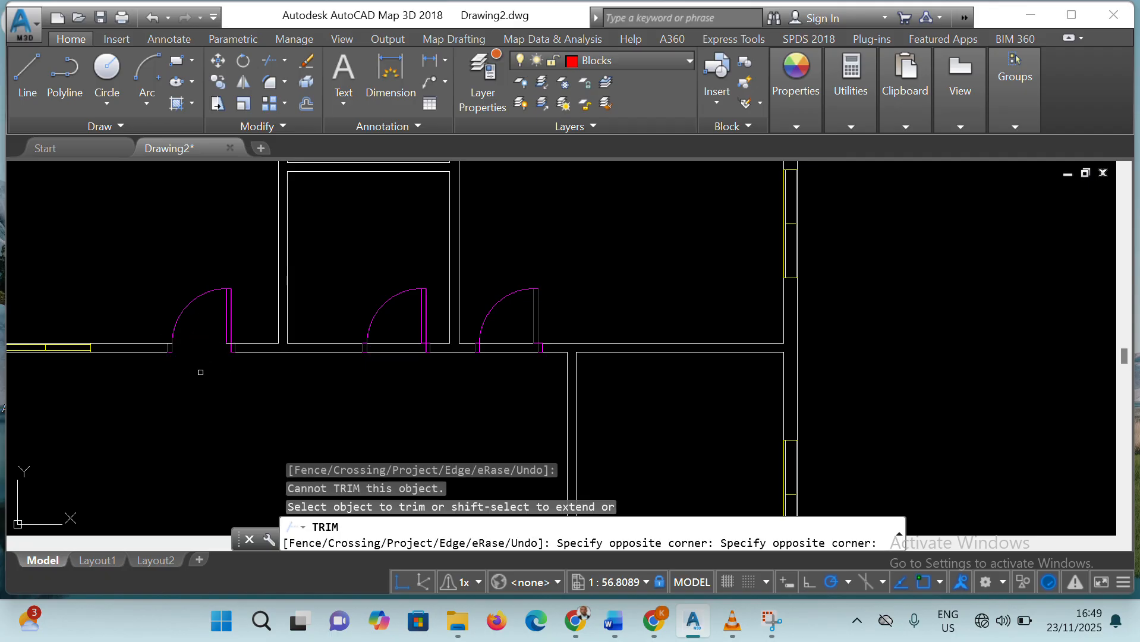
pyautogui.click(364, 341)
pyautogui.click(401, 334)
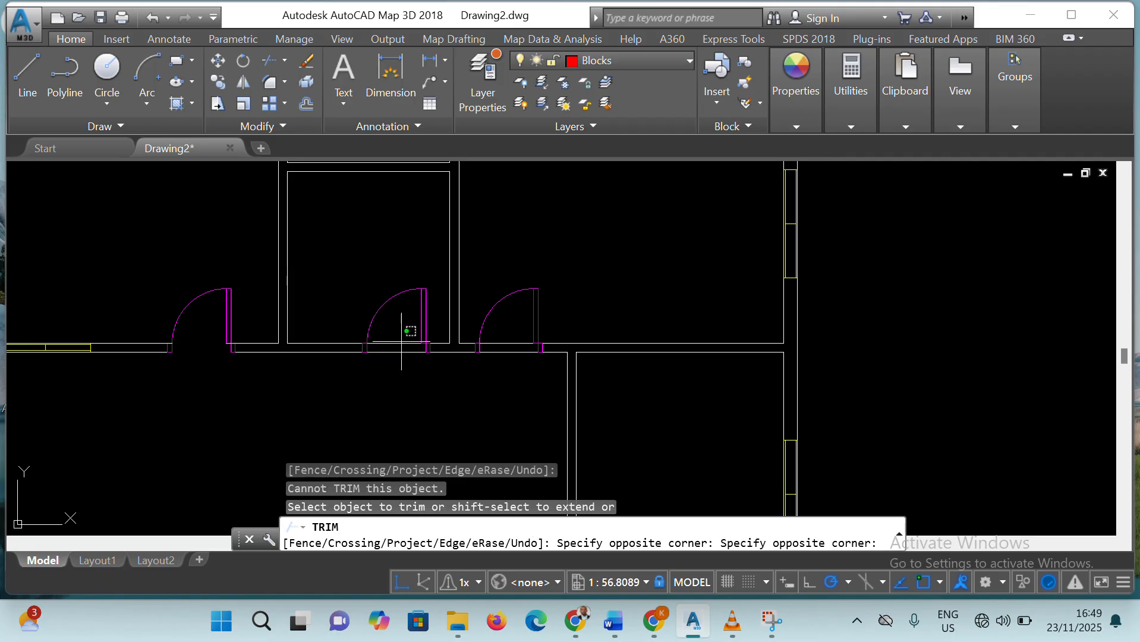
pyautogui.click(399, 375)
pyautogui.click(499, 338)
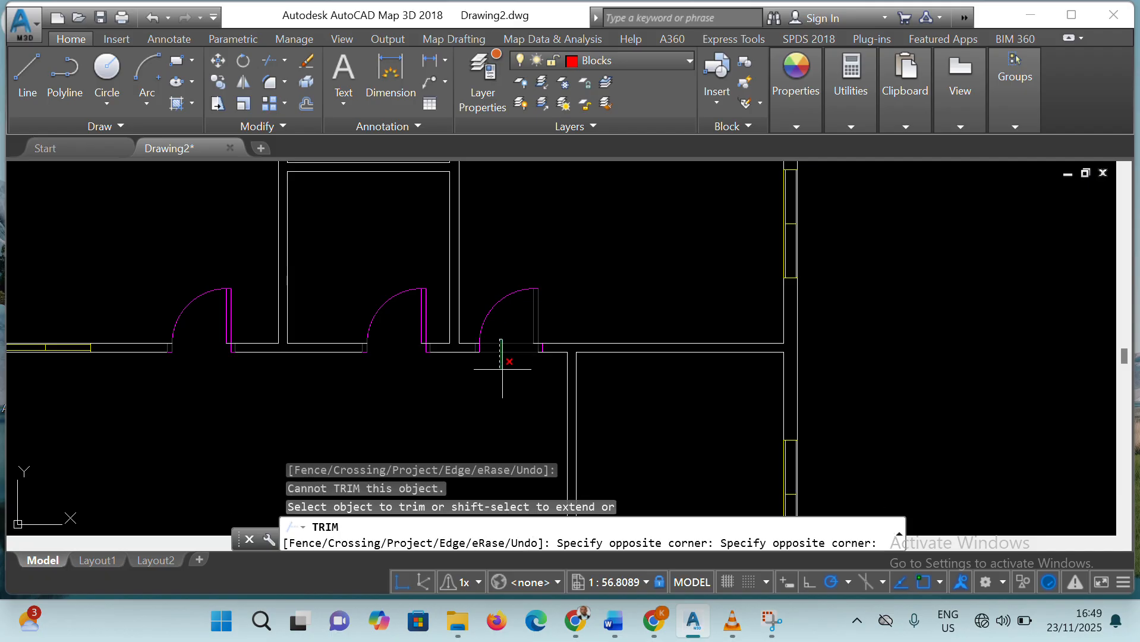
pyautogui.click(501, 369)
pyautogui.scroll(-6, 566, 276)
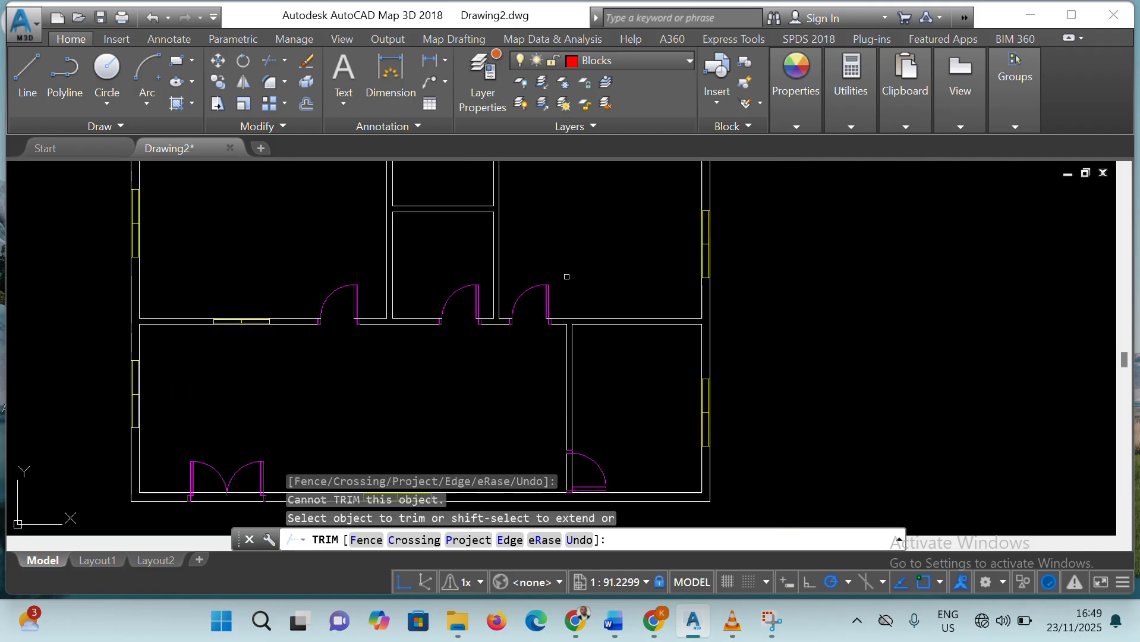
pyautogui.scroll(4, 423, 363)
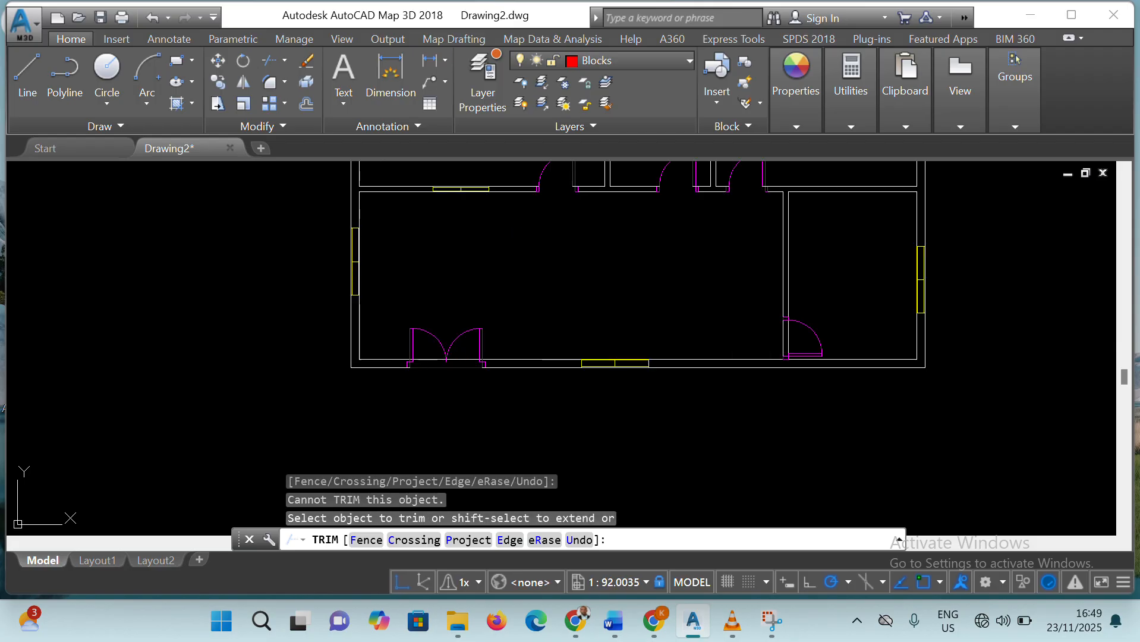
# Trim the wall lines across the double-door opening in the bottom wall and the single-door opening in the lower vertical partition
pyautogui.click(429, 351)
pyautogui.click(430, 379)
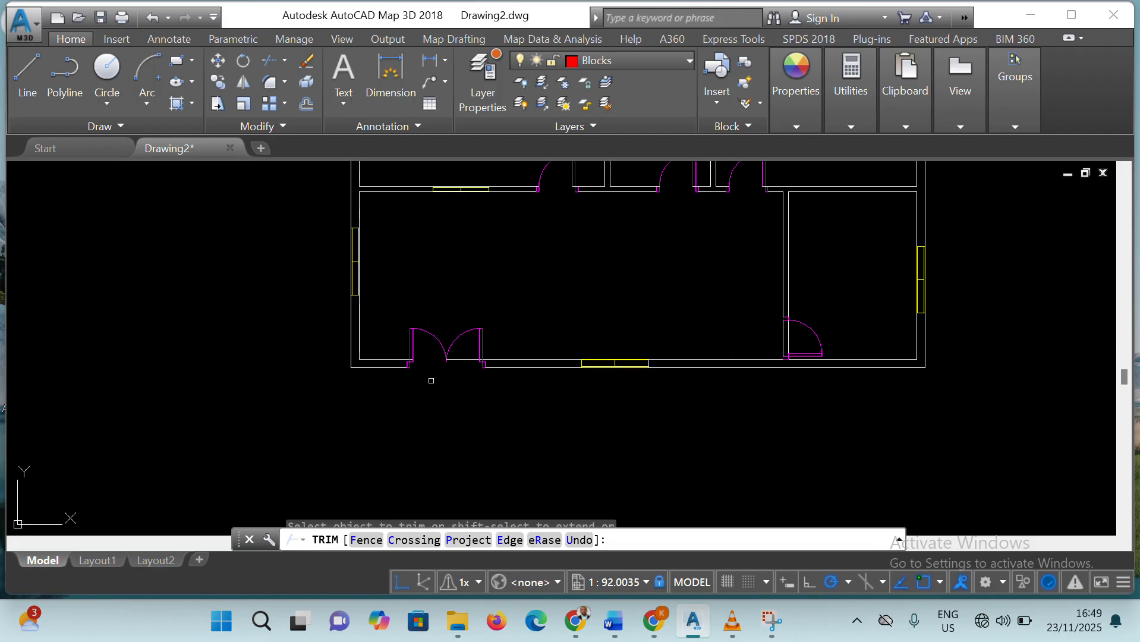
pyautogui.click(466, 353)
pyautogui.click(458, 377)
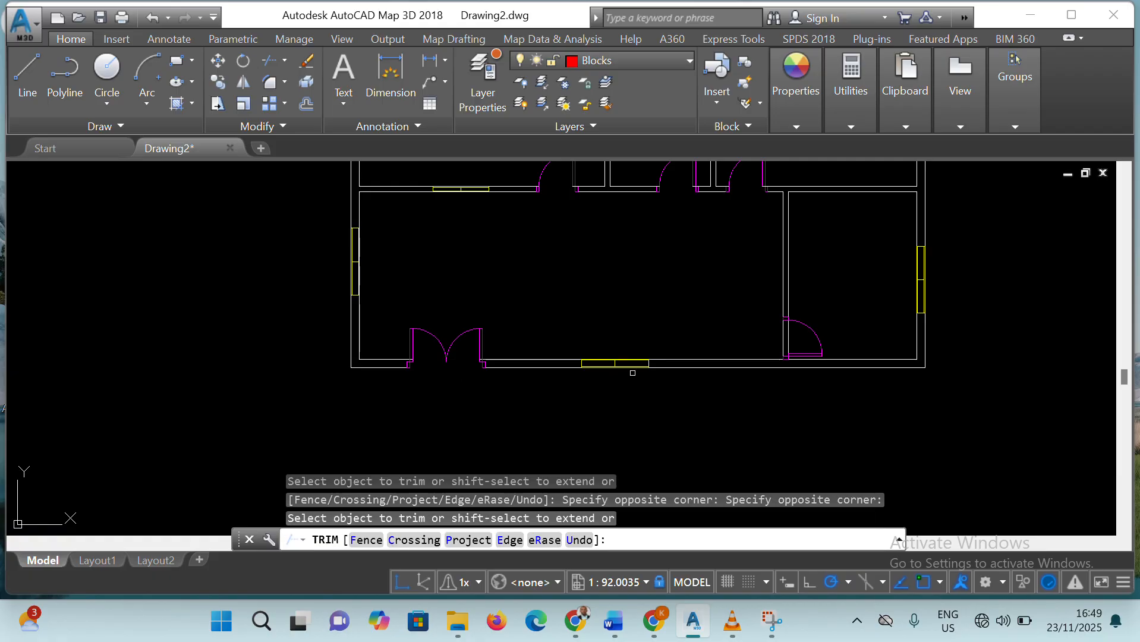
pyautogui.click(754, 335)
pyautogui.click(801, 337)
pyautogui.scroll(1, 596, 217)
pyautogui.scroll(-1, 595, 217)
pyautogui.scroll(-1, 596, 215)
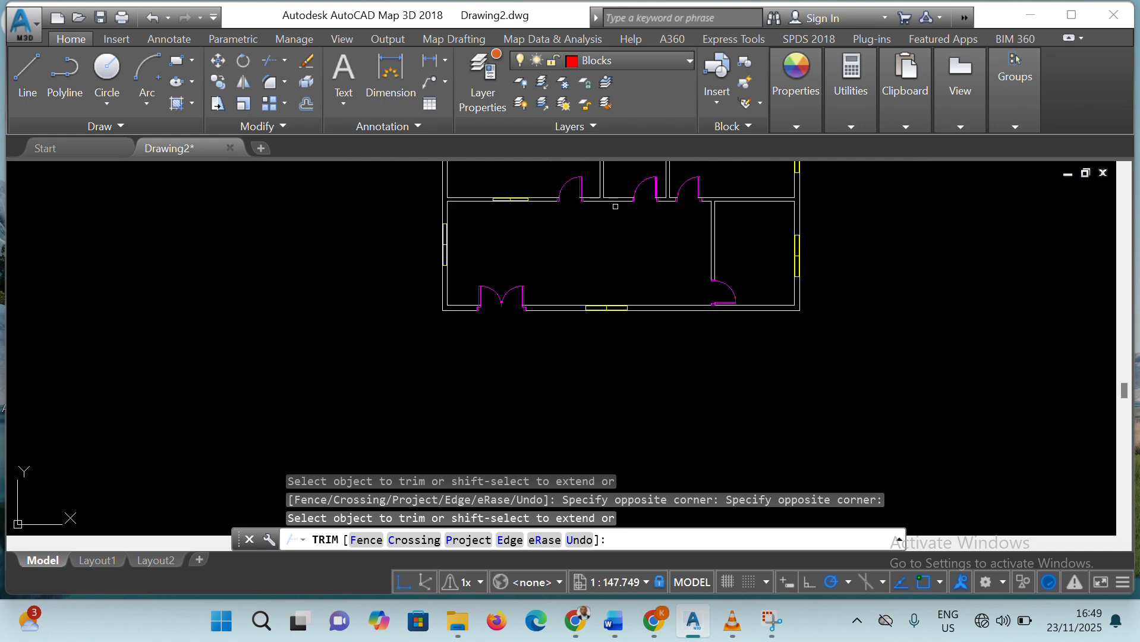
pyautogui.click(675, 184)
pyautogui.scroll(1, 683, 177)
pyautogui.scroll(2, 668, 175)
pyautogui.scroll(-3, 668, 175)
pyautogui.click(660, 176)
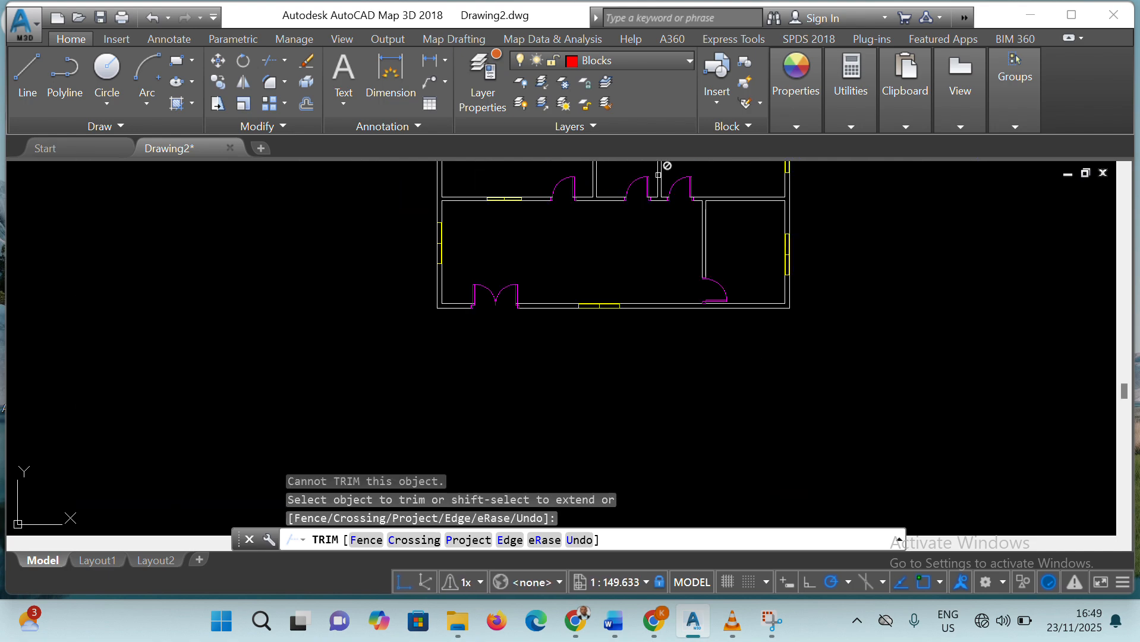
pyautogui.moveTo(583, 258); pyautogui.dragTo(593, 375, button='middle')
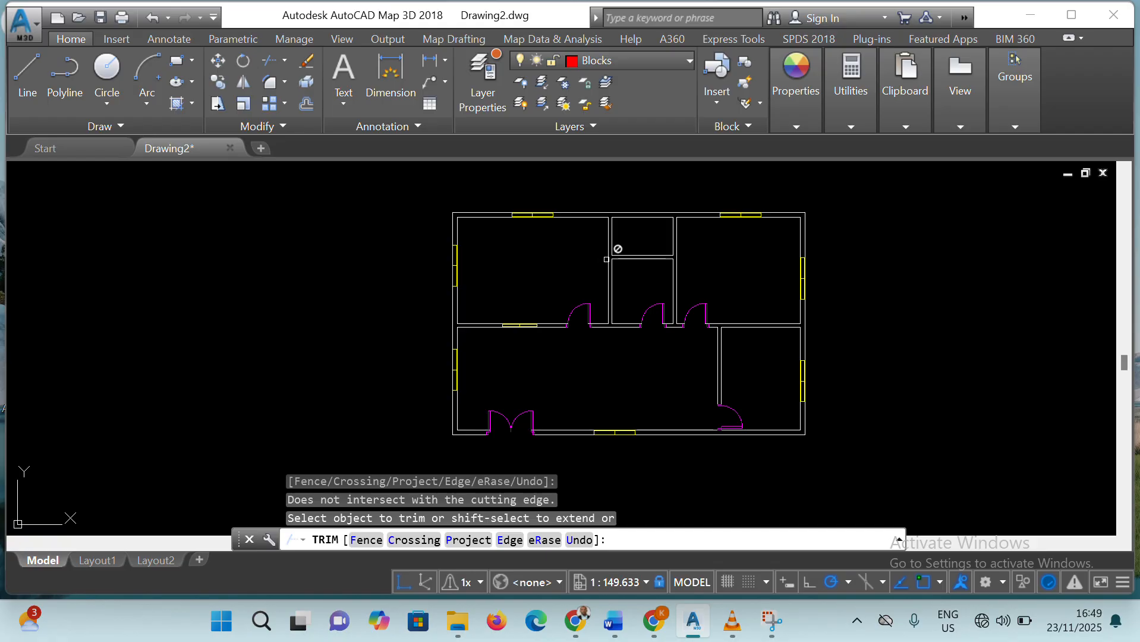
pyautogui.click(548, 219)
pyautogui.click(612, 247)
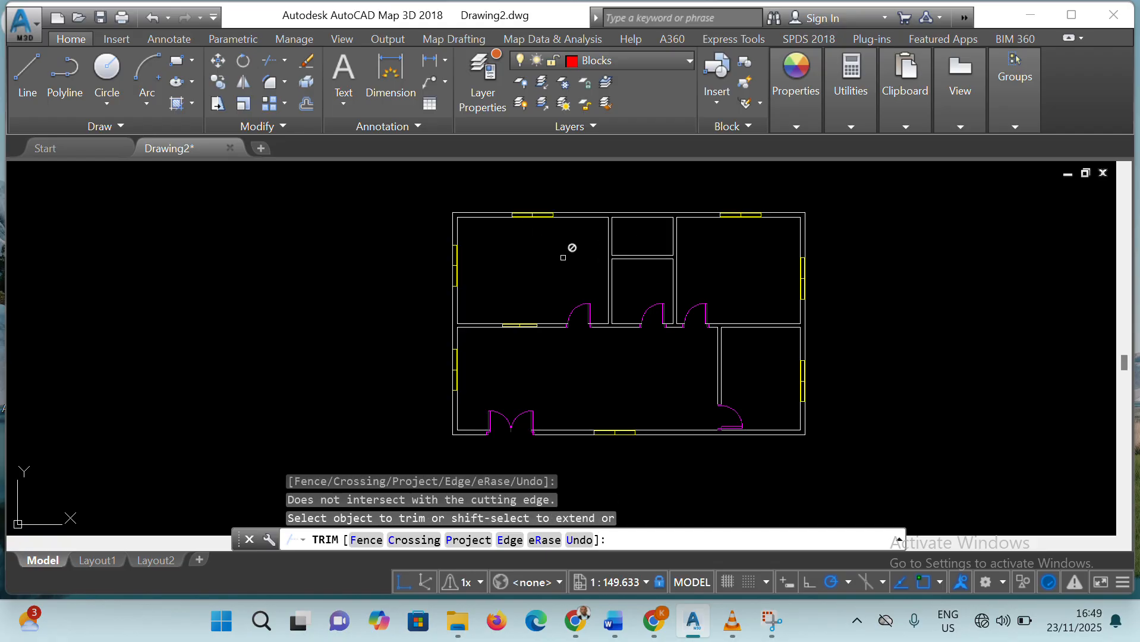
pyautogui.click(581, 309)
pyautogui.click(470, 237)
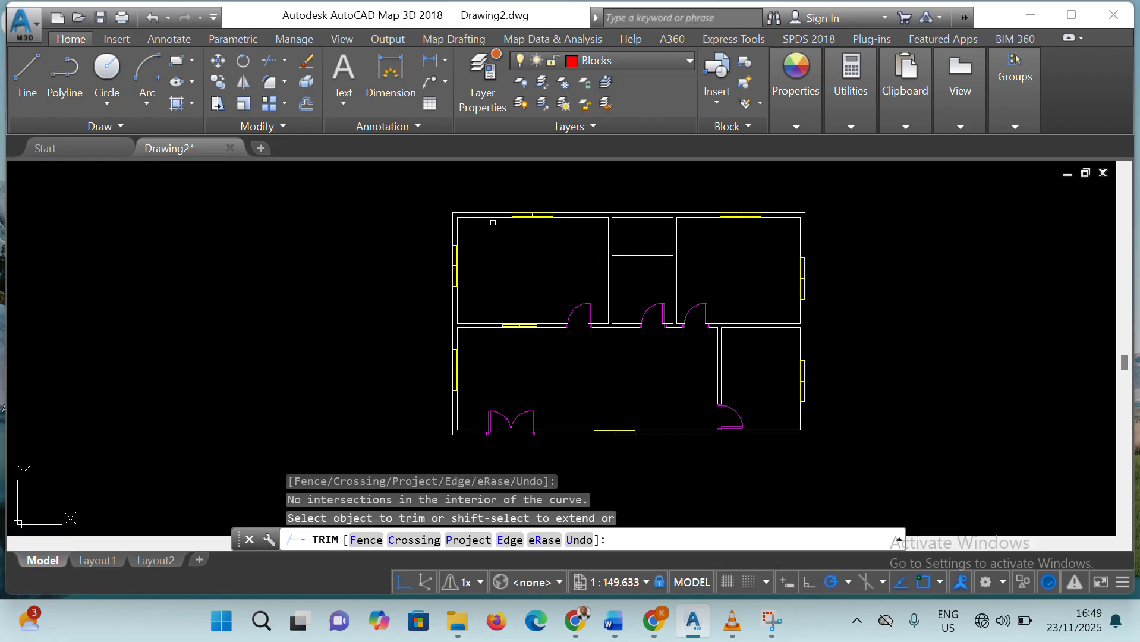
pyautogui.click(579, 318)
pyautogui.click(607, 313)
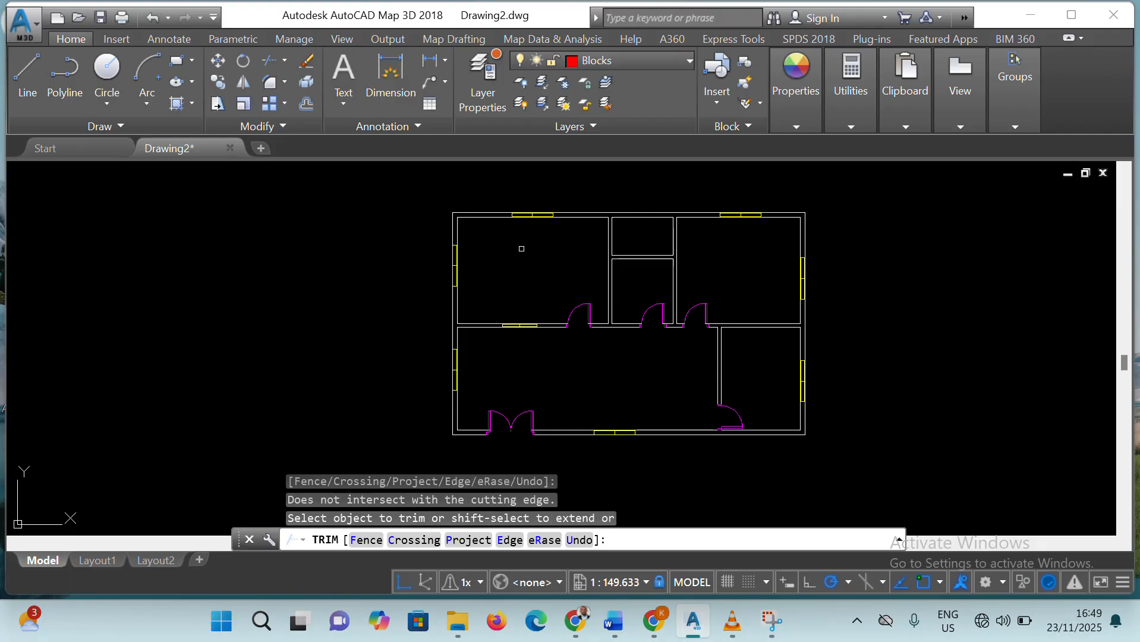
pyautogui.click(457, 268)
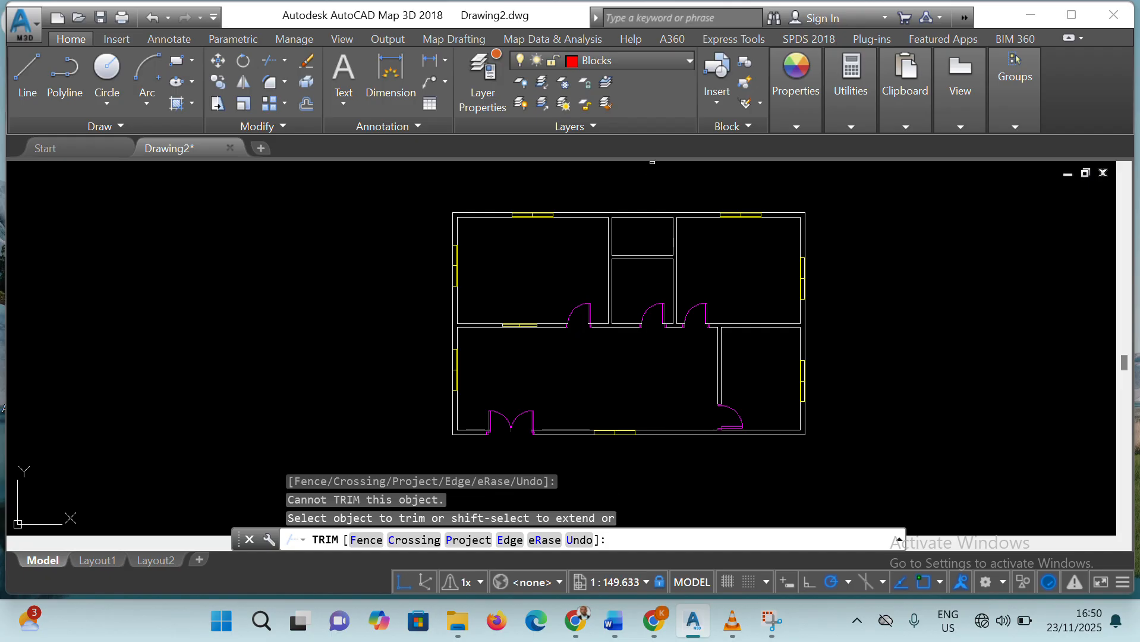
pyautogui.click(641, 257)
pyautogui.click(641, 216)
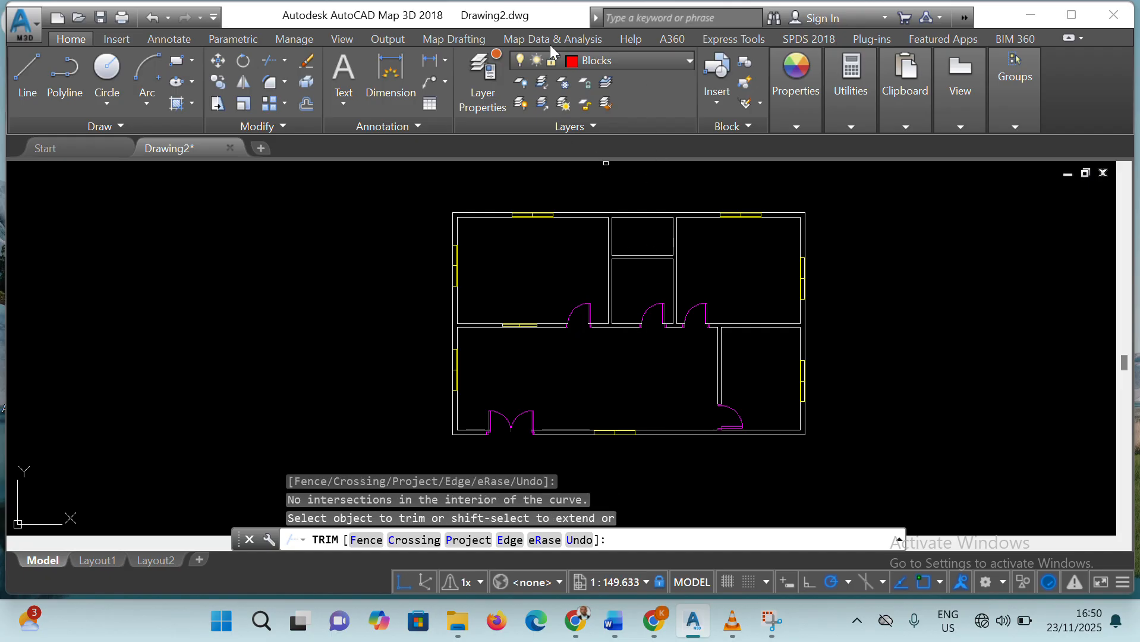